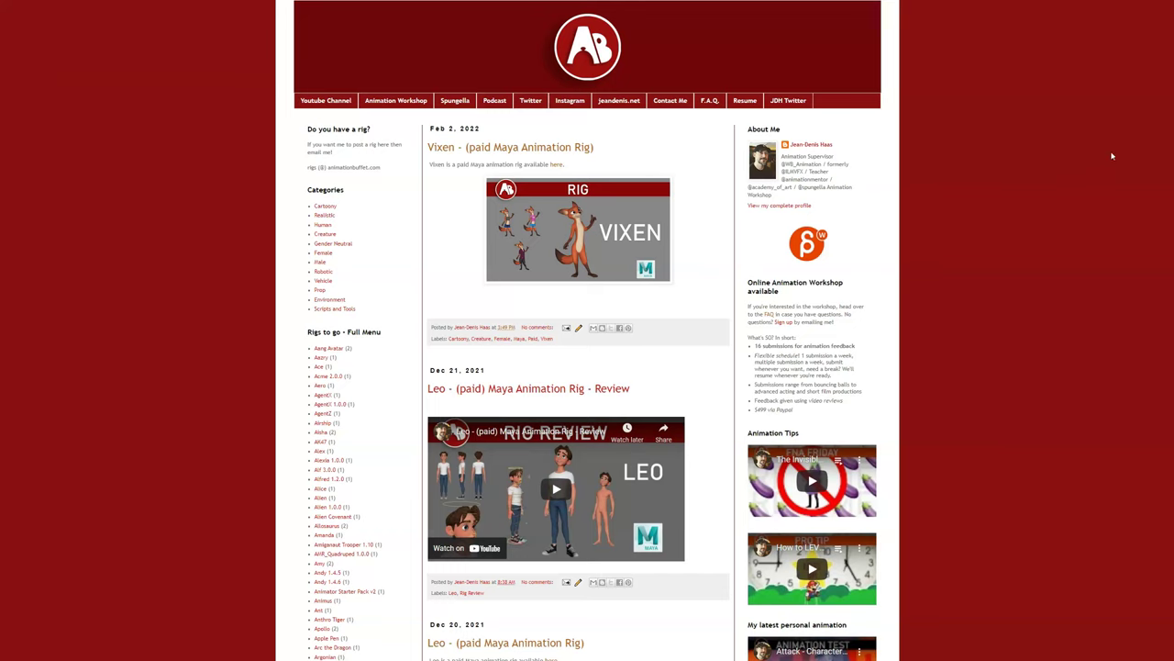
- Open the Ball label in the website's full rig menu and look through the listed ball rigs
scroll(587, 330, down, 1)
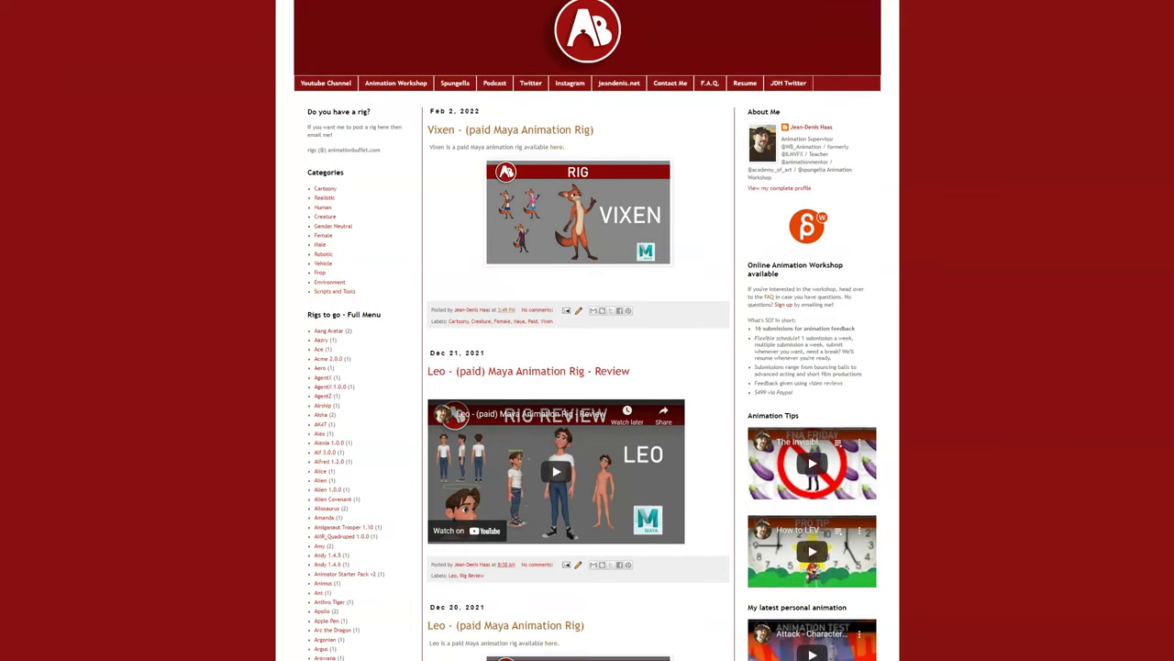
scroll(587, 330, down, 5)
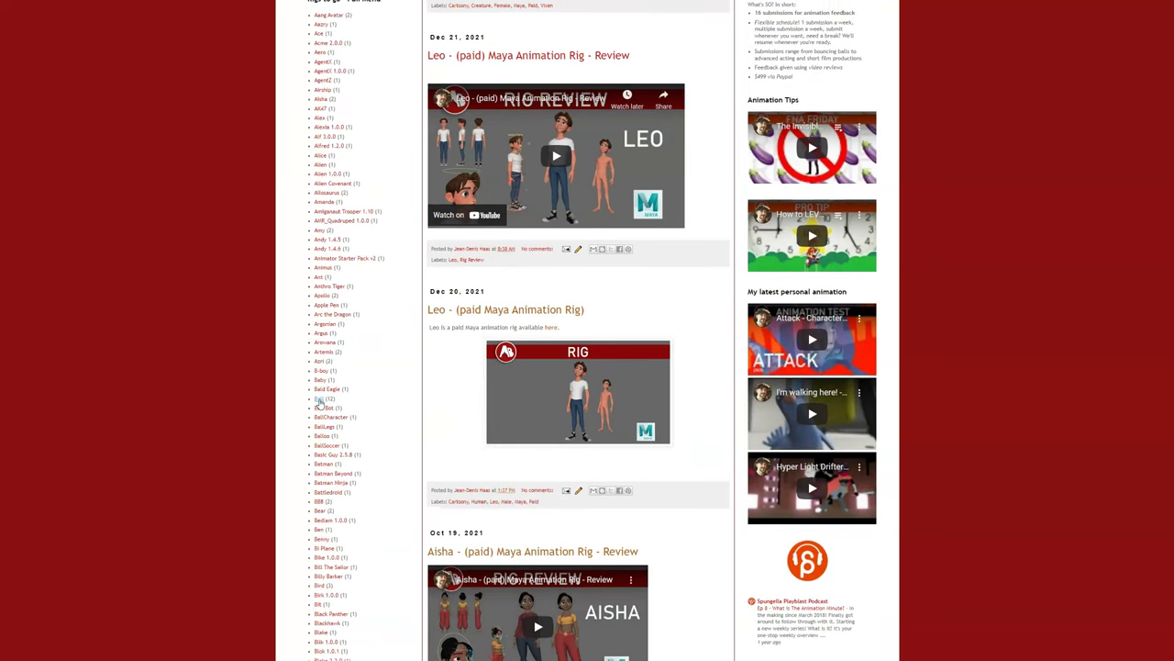
click(323, 409)
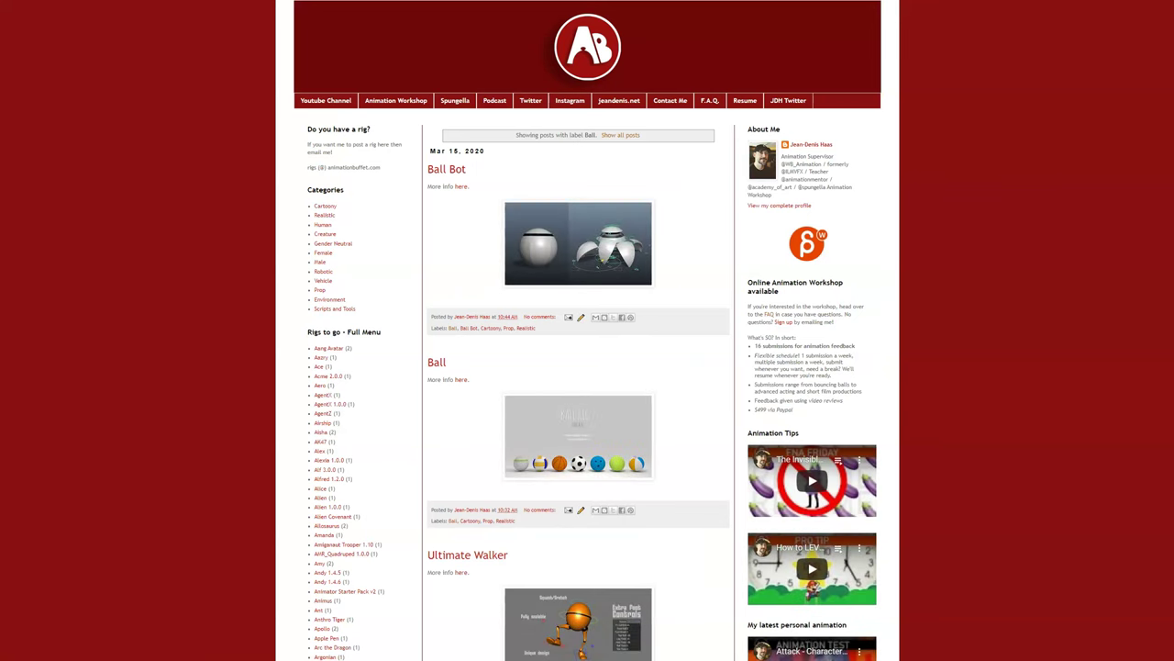
scroll(1044, 312, down, 5)
scroll(1166, 167, down, 8)
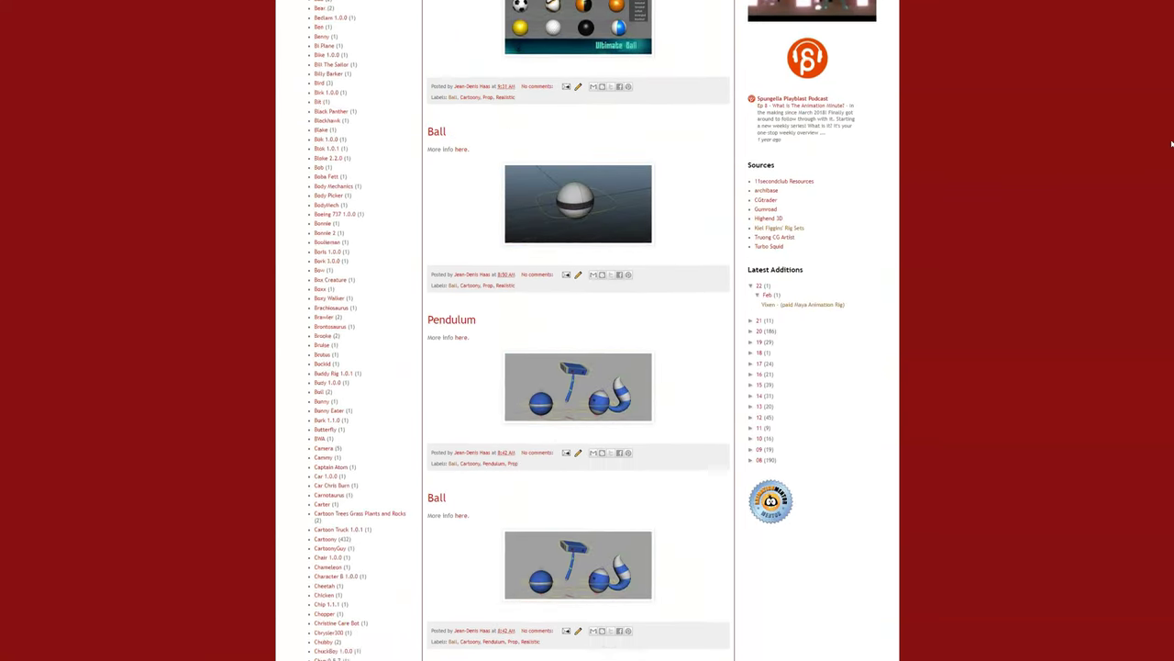
scroll(1163, 183, down, 12)
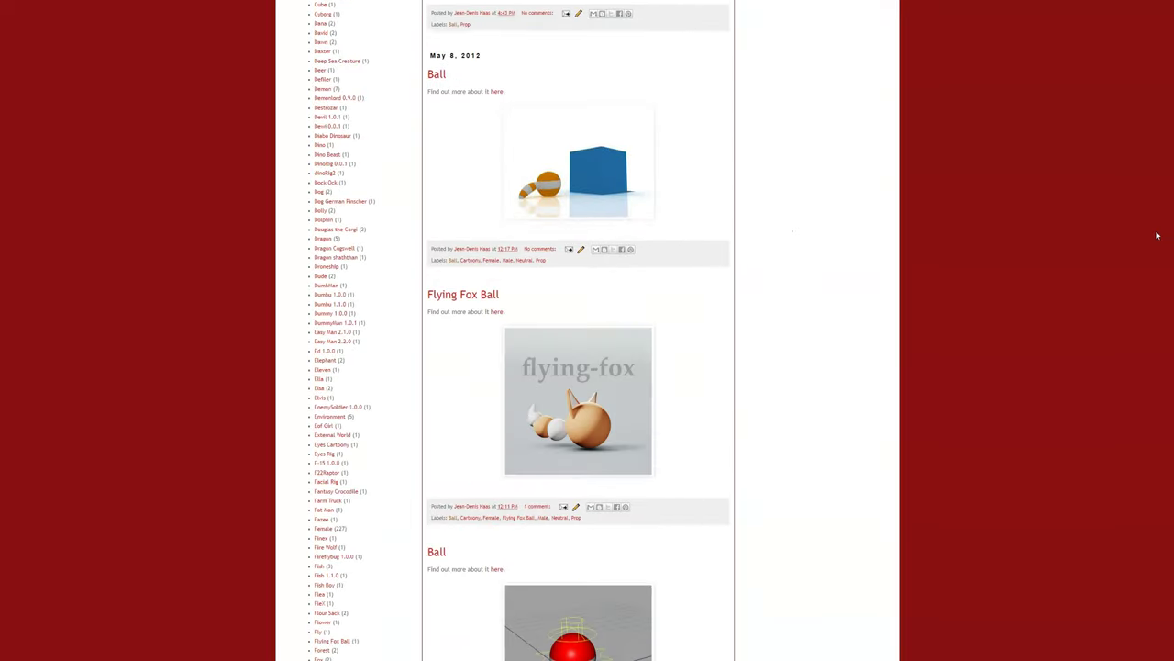
drag(1153, 283, 1152, 282)
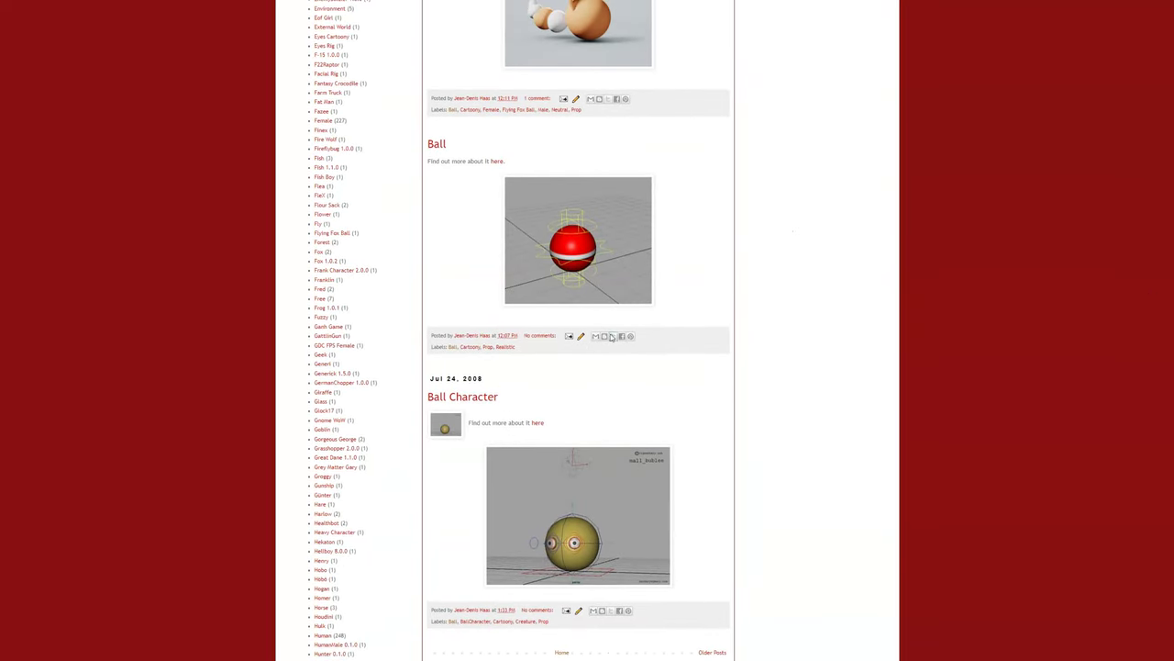
scroll(846, 218, up, 20)
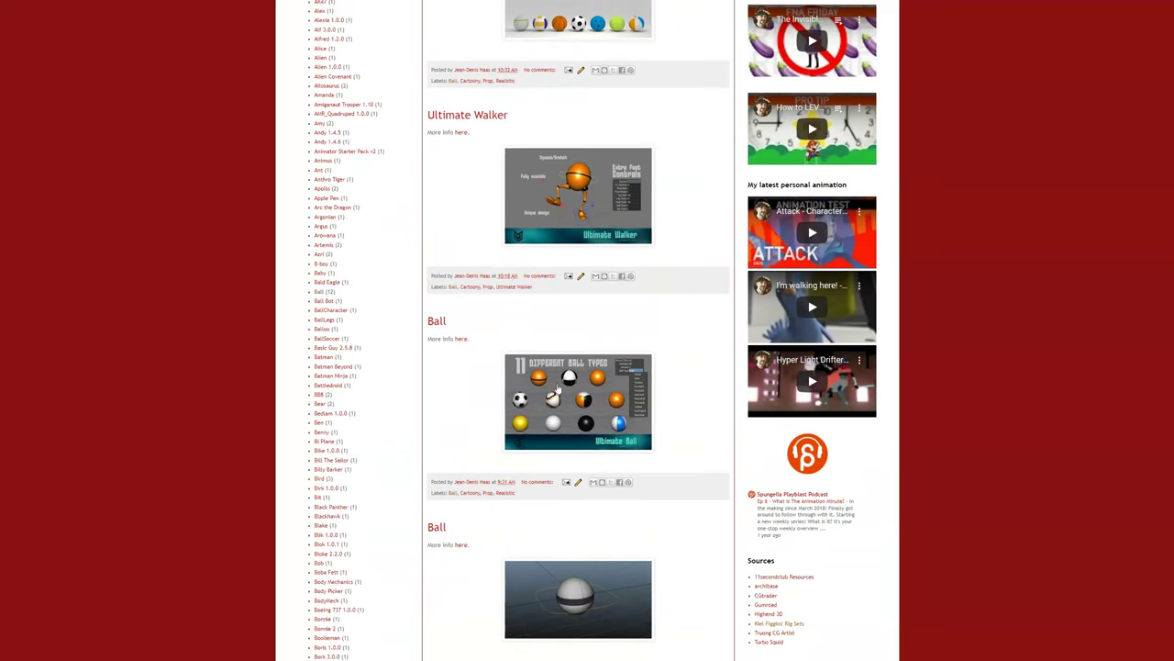
scroll(1016, 386, up, 3)
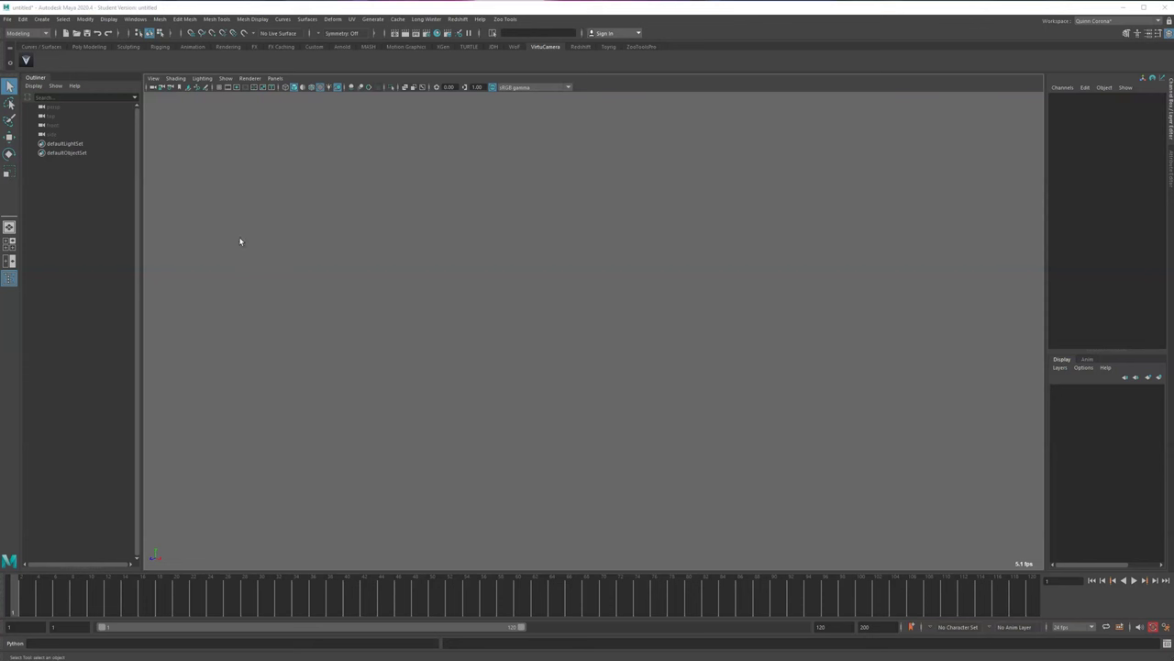
- Switch to Maya, use the four-view layout and replace the top view with the Outliner
click(9, 242)
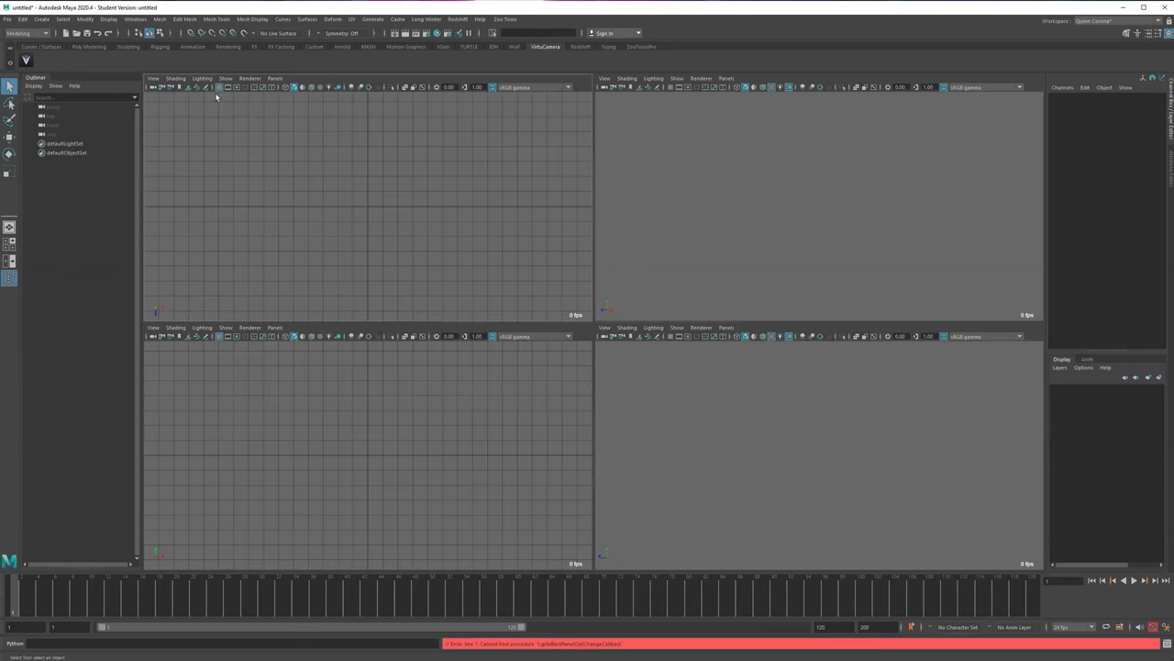
click(276, 78)
mouse_move(360, 127)
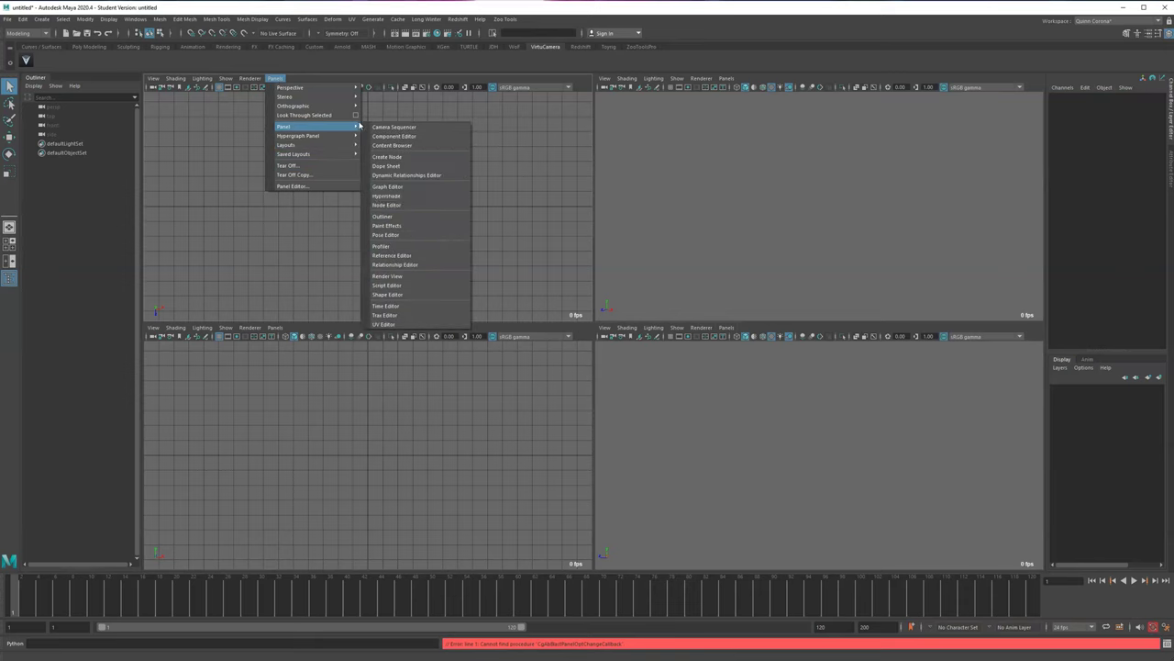
click(382, 217)
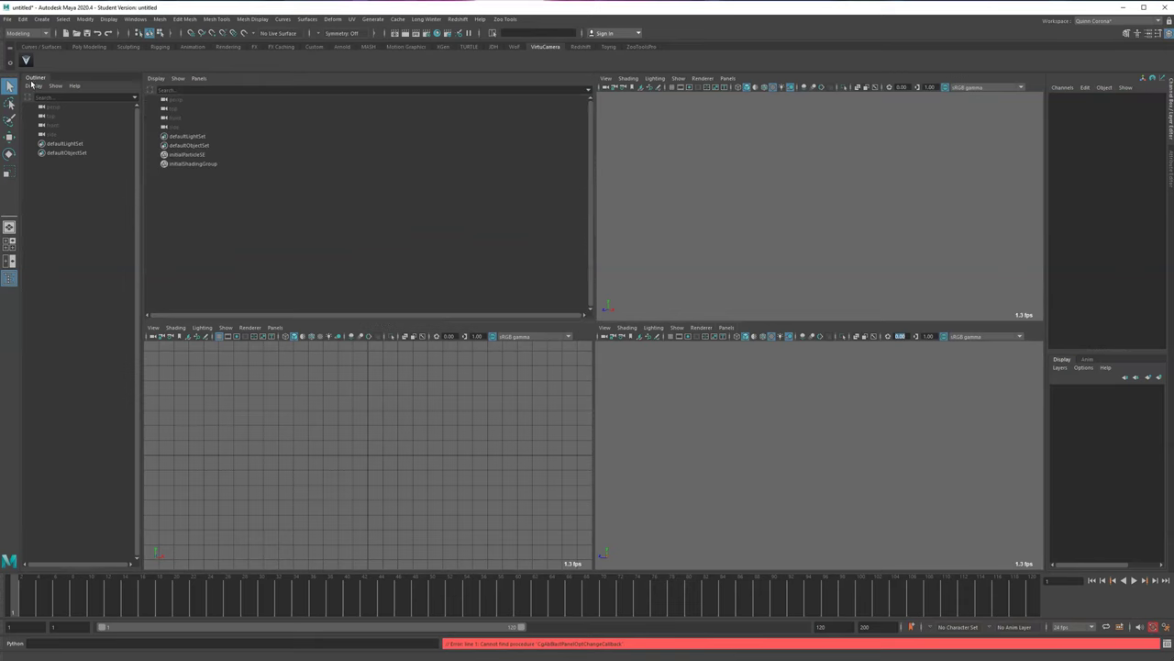
click(614, 78)
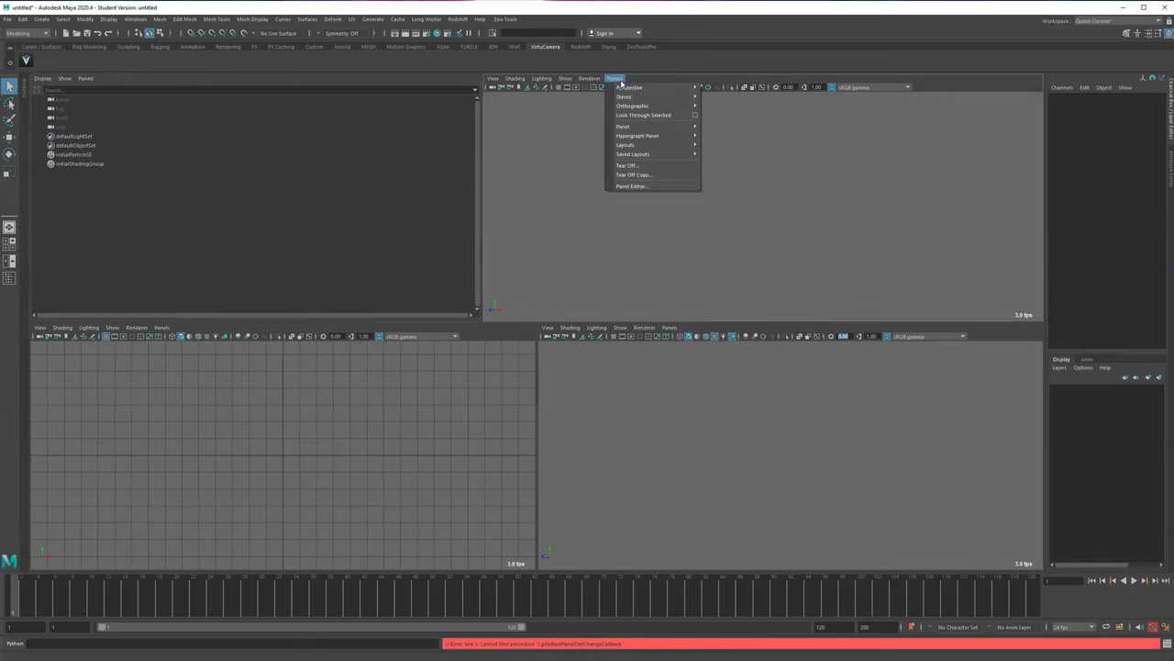
mouse_move(682, 93)
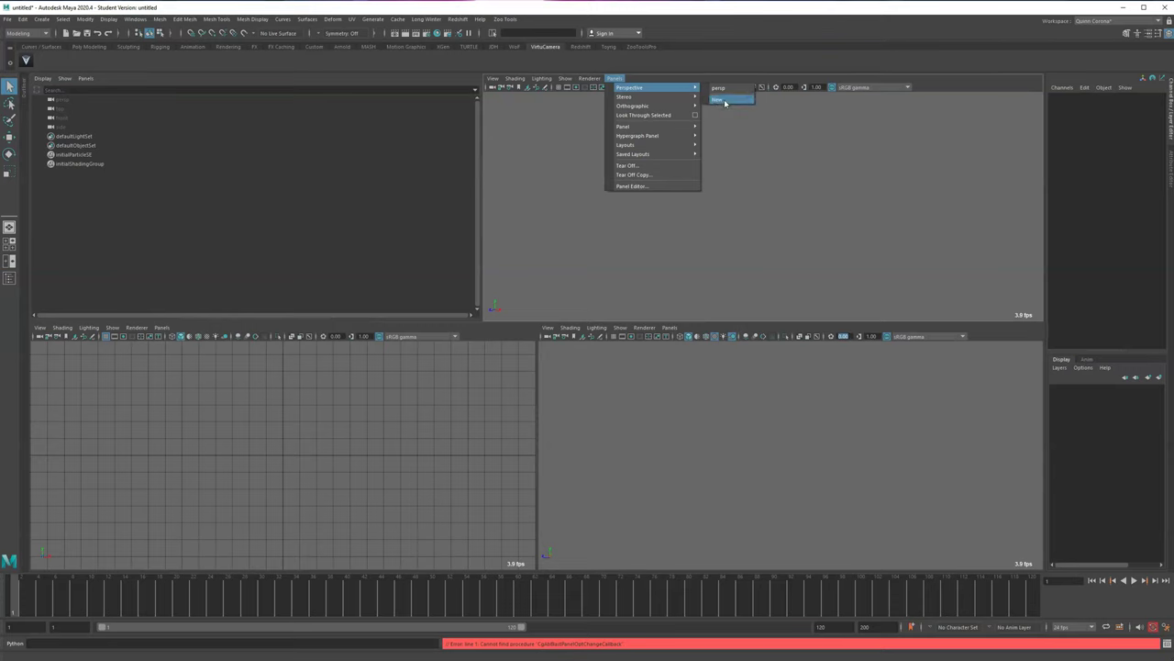
click(723, 100)
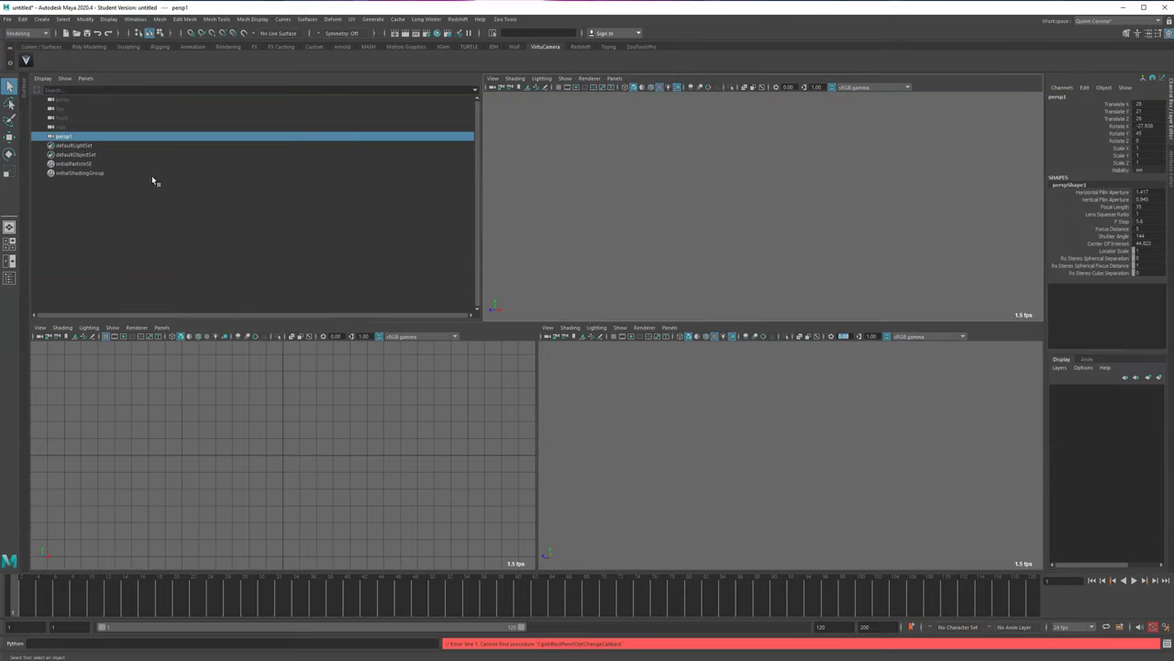
key(Delete)
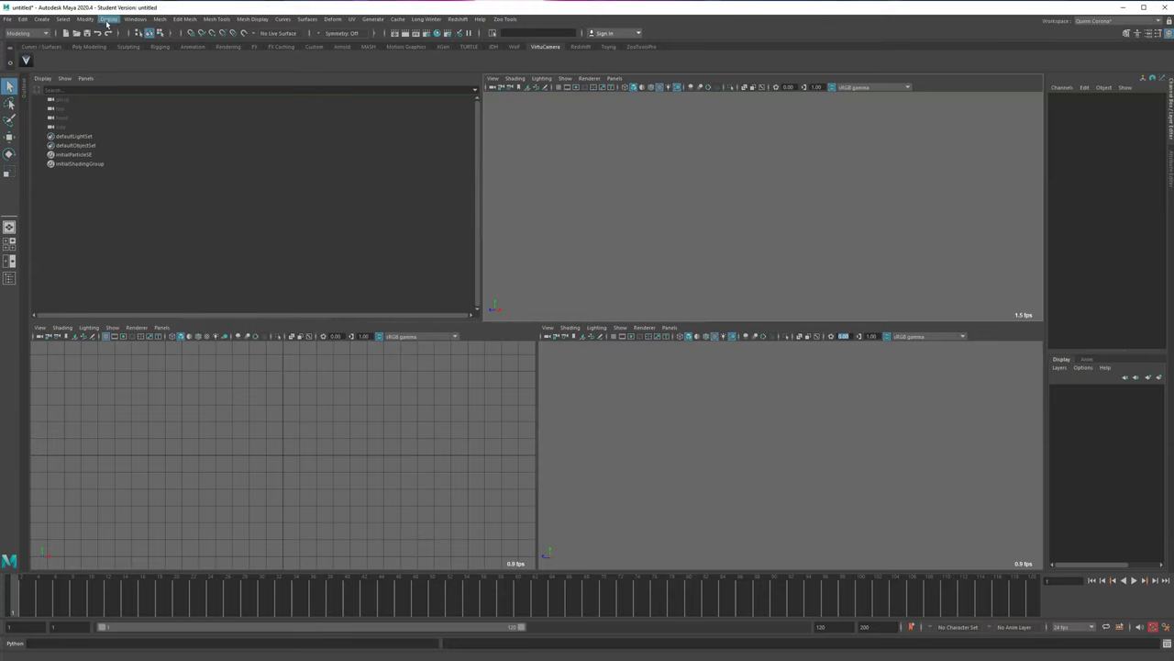
- Create a new camera and rename it shot_cam
click(41, 19)
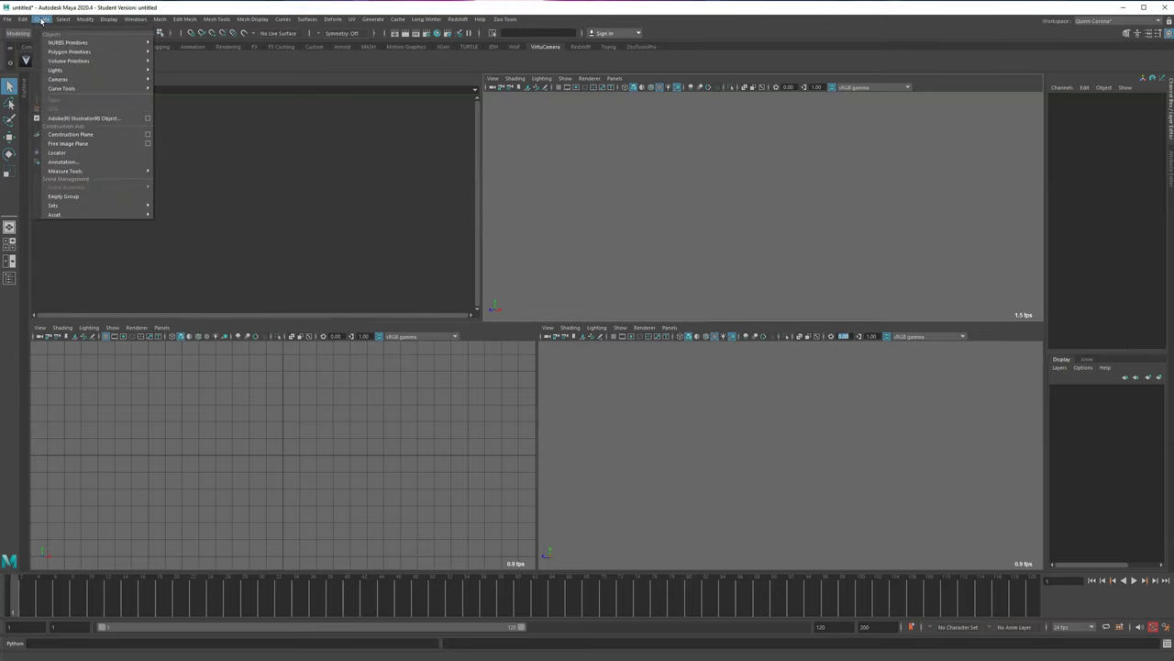
mouse_move(110, 79)
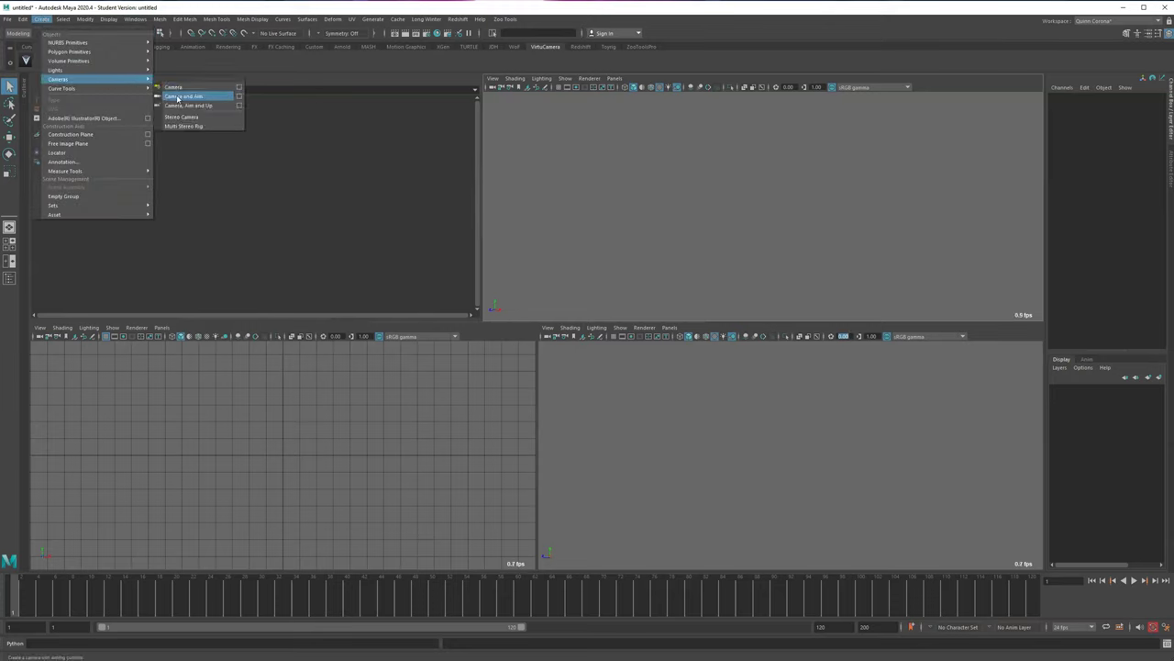
click(176, 88)
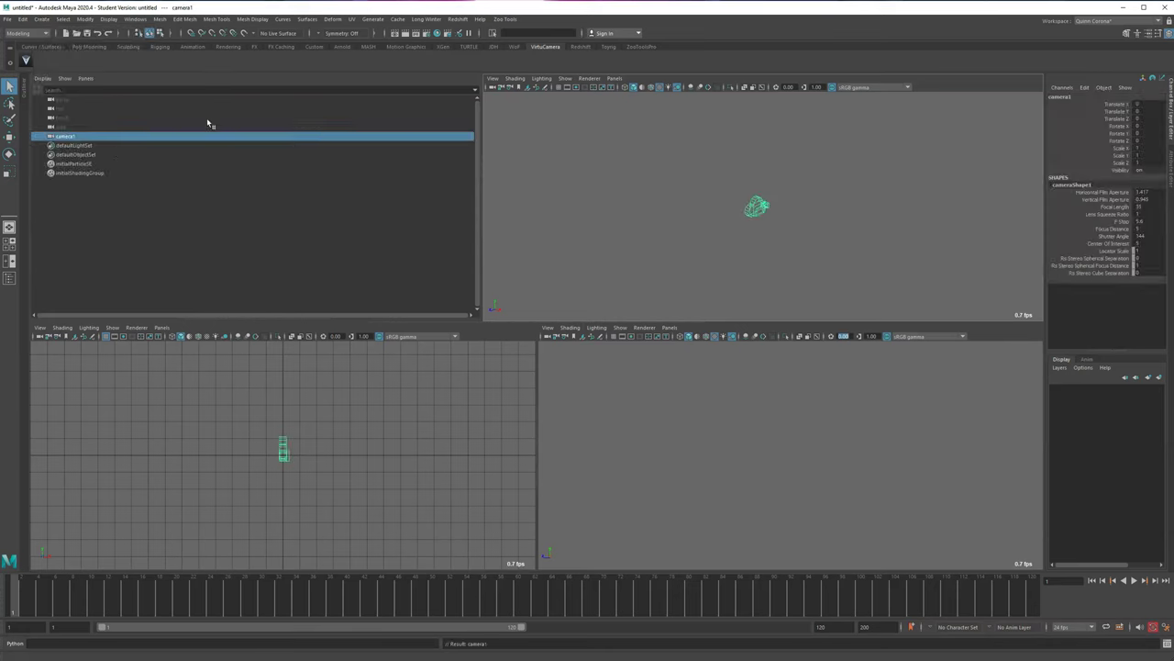
double_click(68, 137)
text(shot_cam)
key(Return)
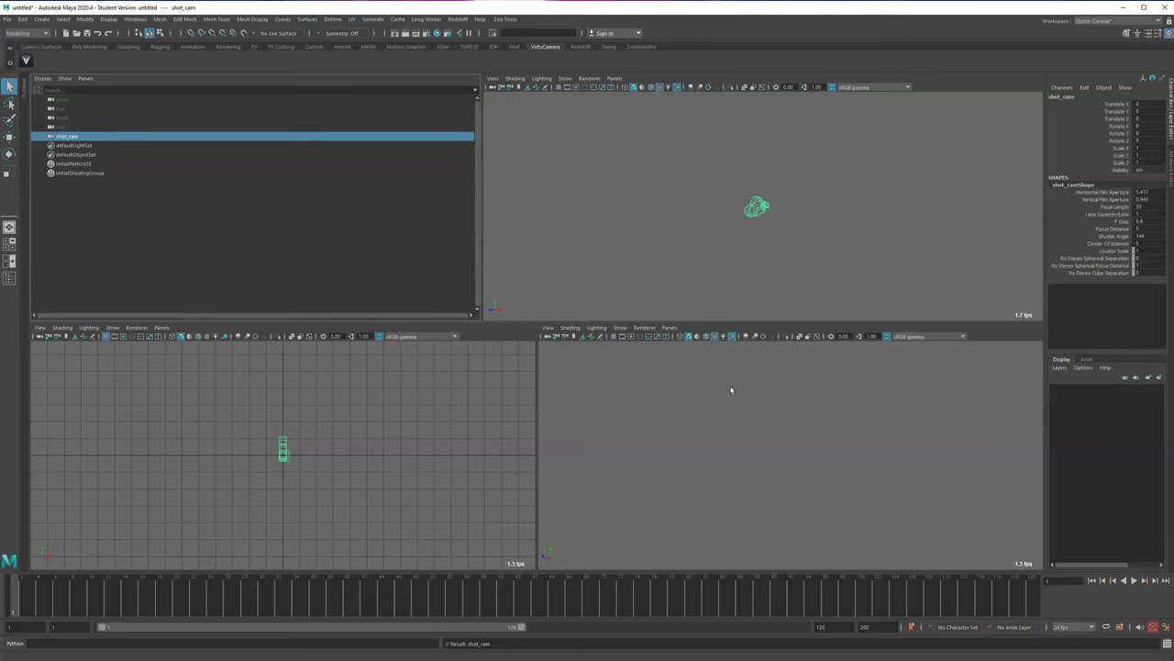
- Replace the front view with the Graph Editor and set the view beside it to the perspective camera
click(162, 328)
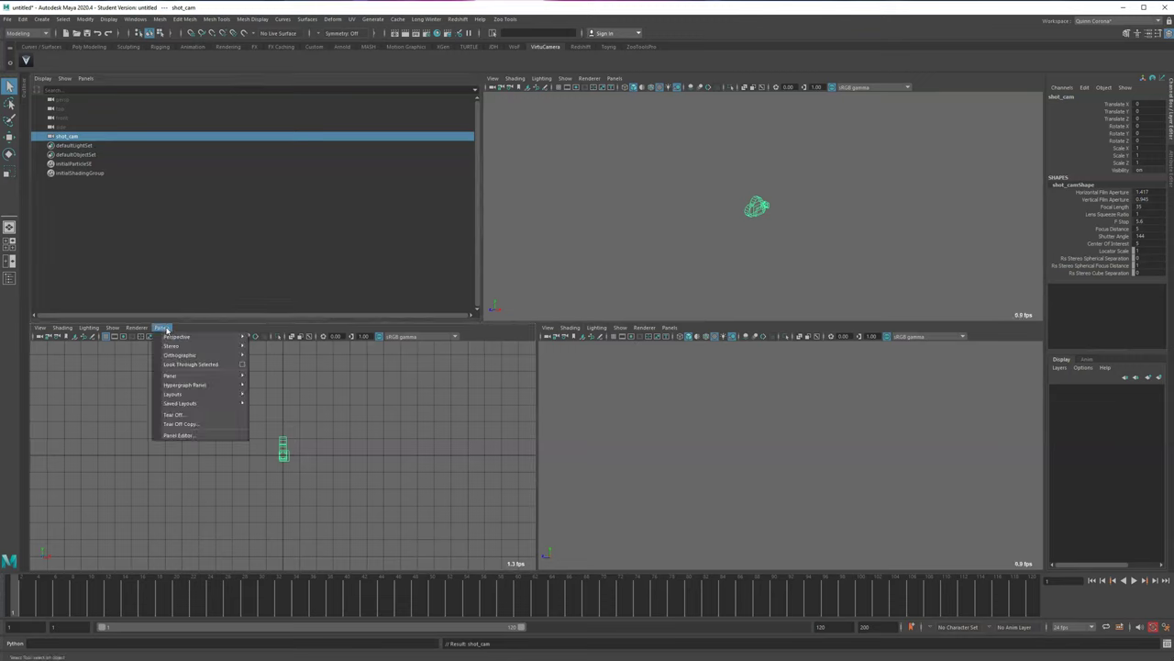
mouse_move(184, 375)
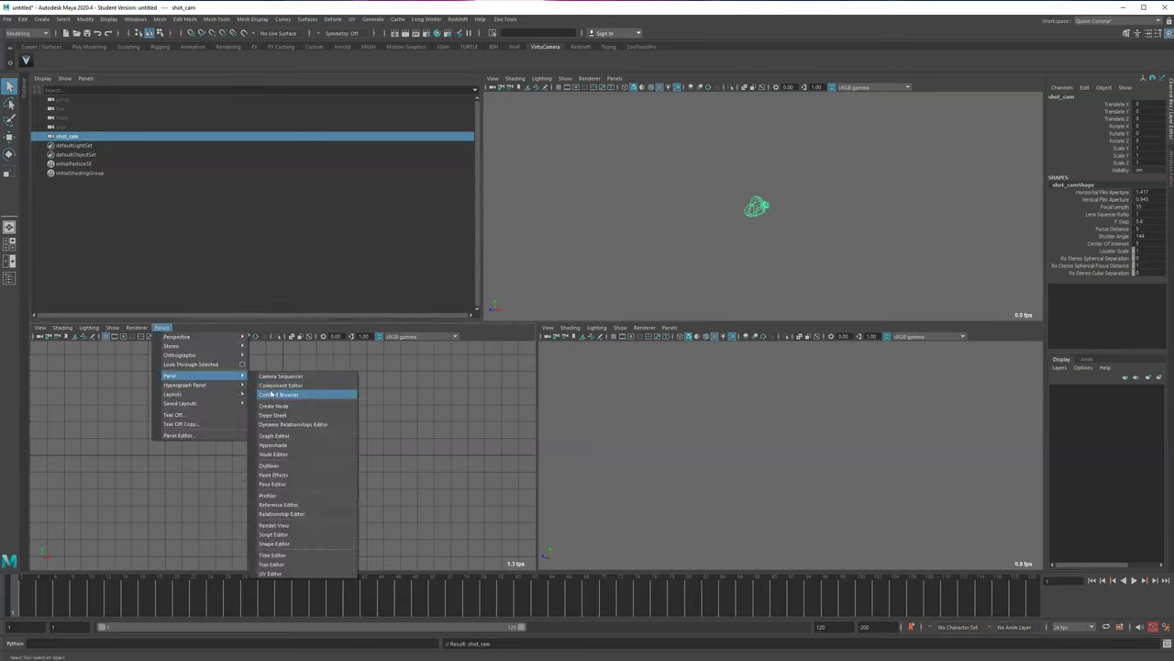
click(276, 437)
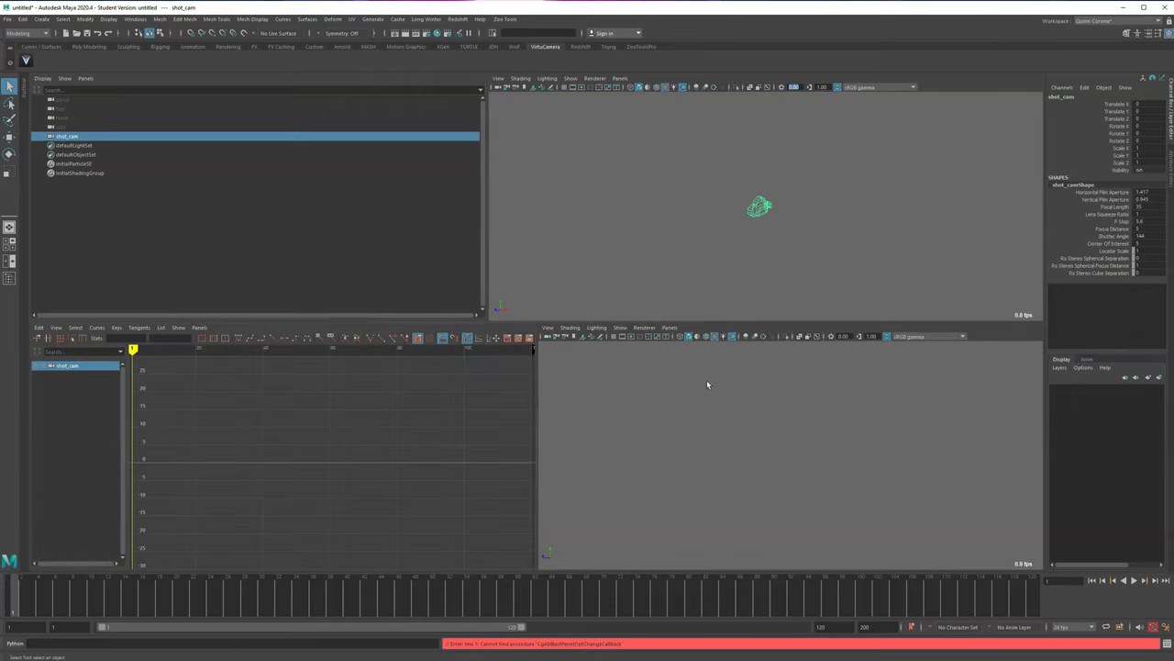
click(669, 328)
mouse_move(711, 336)
click(776, 336)
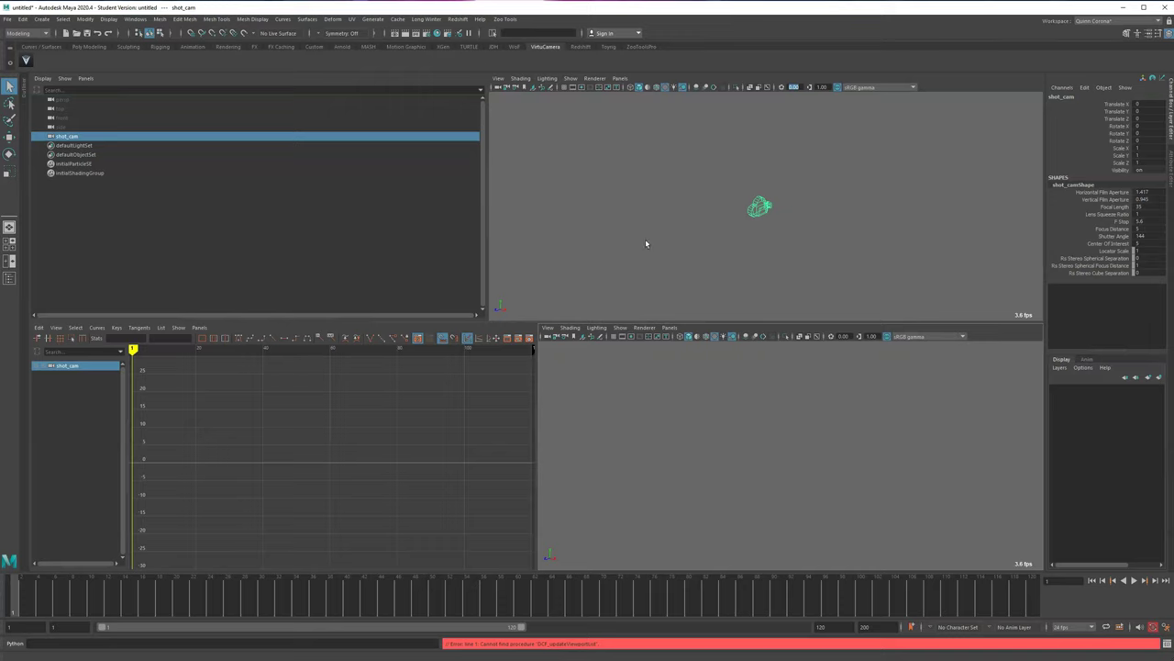
- Create a polygon cube
click(41, 19)
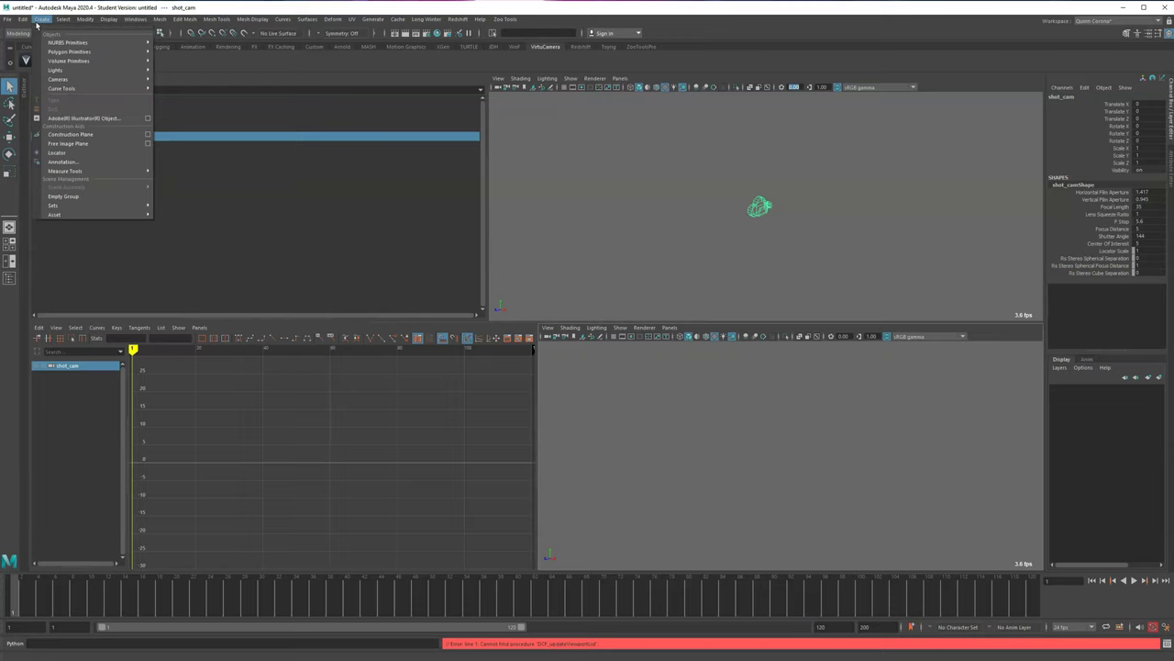
mouse_move(135, 20)
click(44, 12)
click(43, 19)
mouse_move(91, 51)
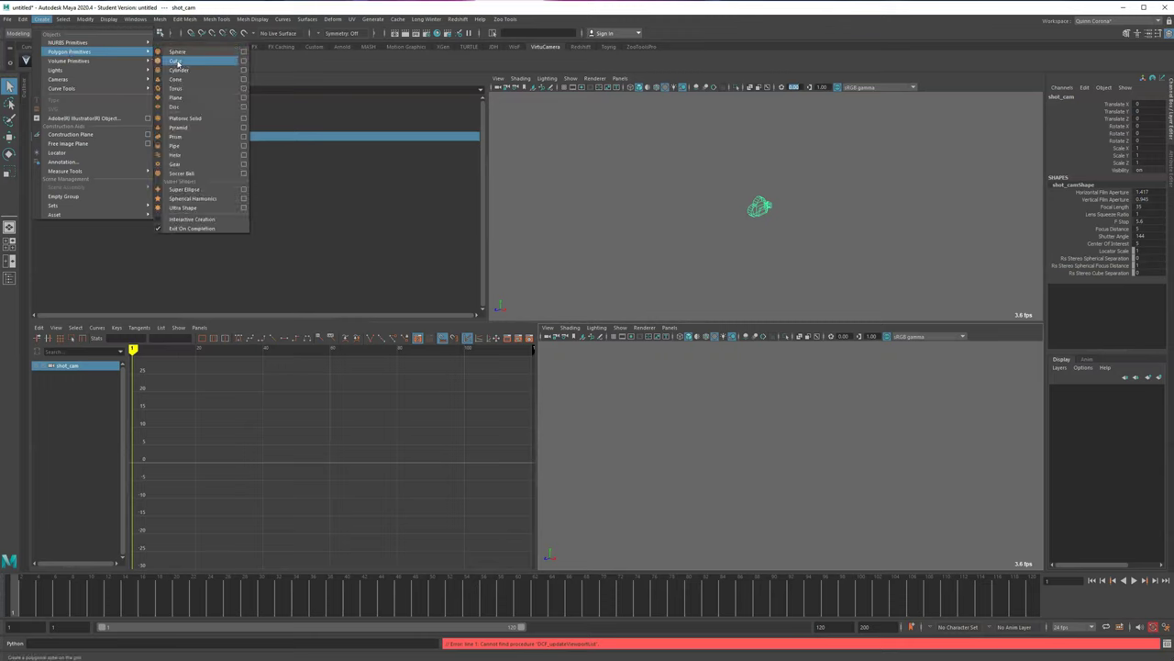
click(178, 62)
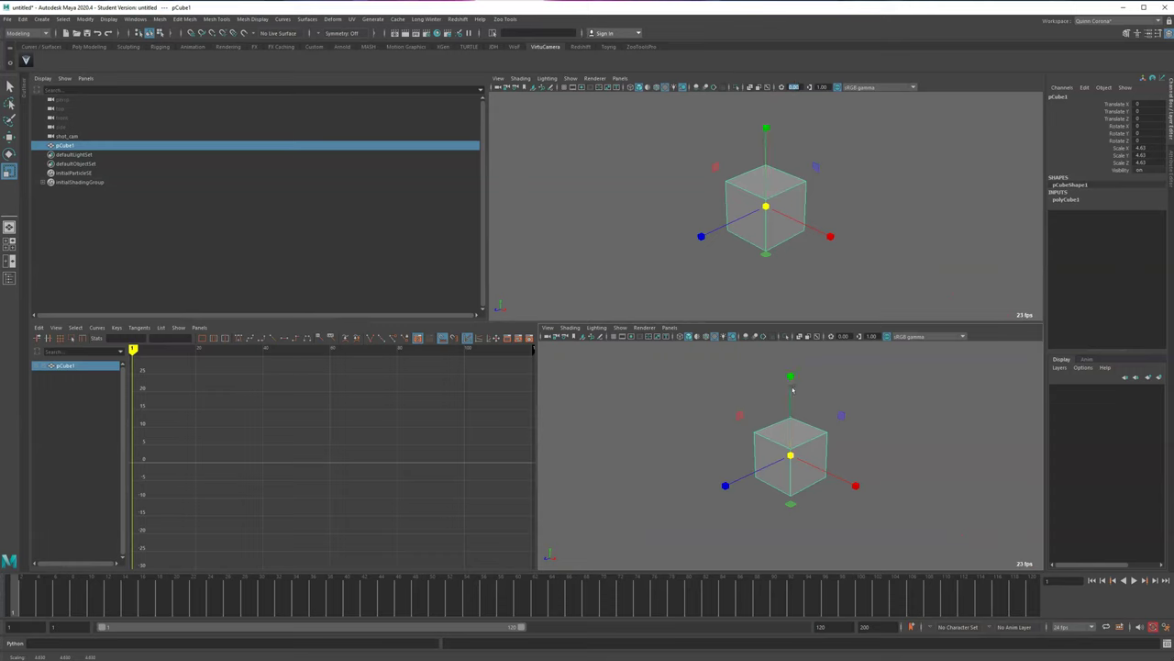
- Undo the cube's trial scaling and try out the Select, Move and Rotate tools on it
key(ctrl+z)
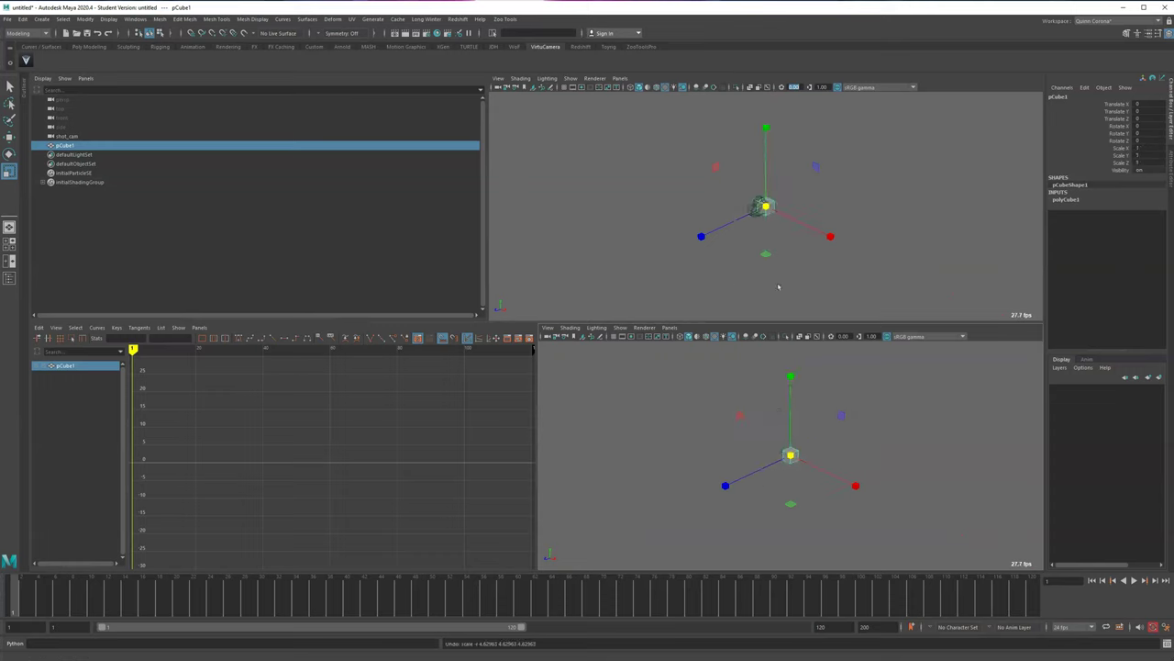
key(q)
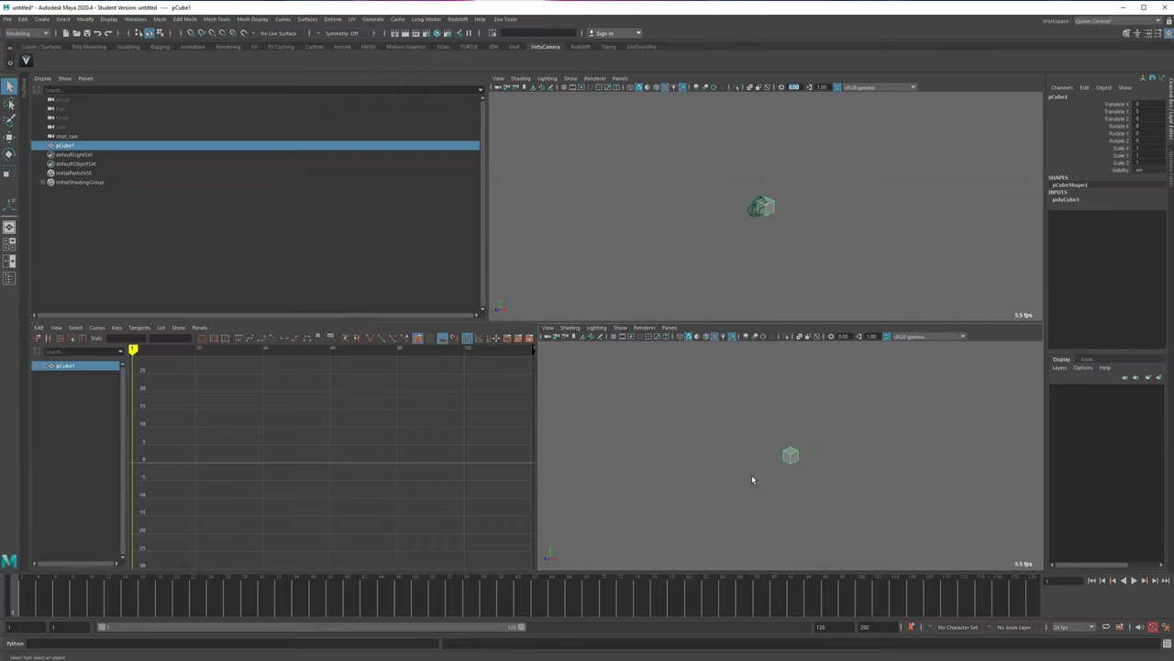
key(w)
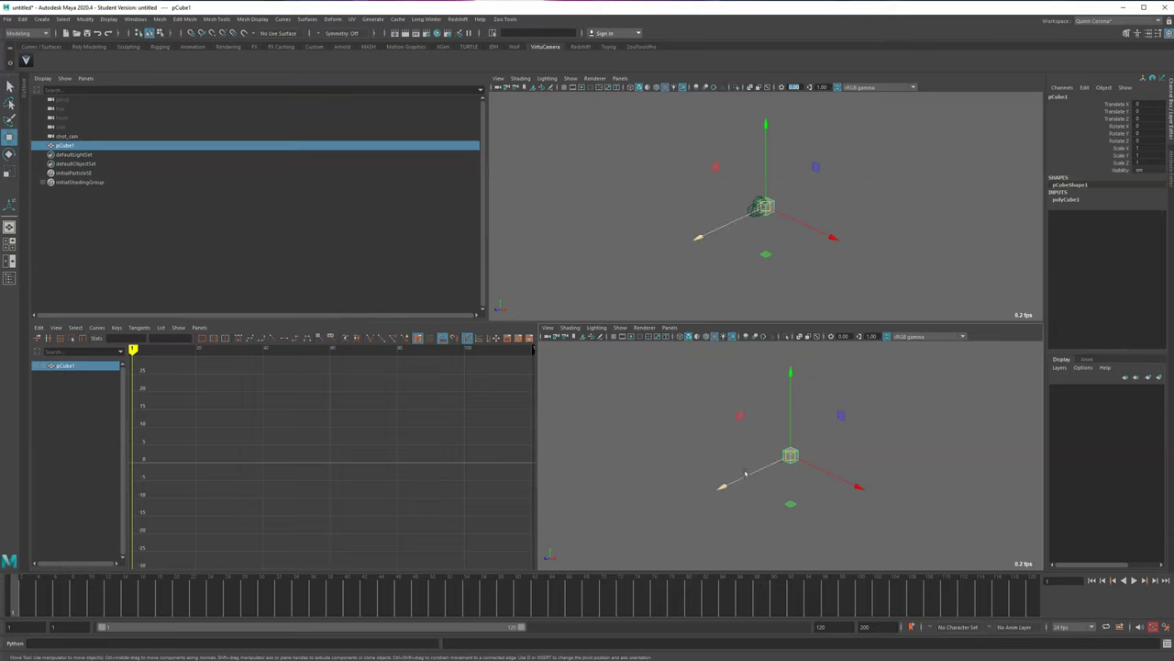
key(e)
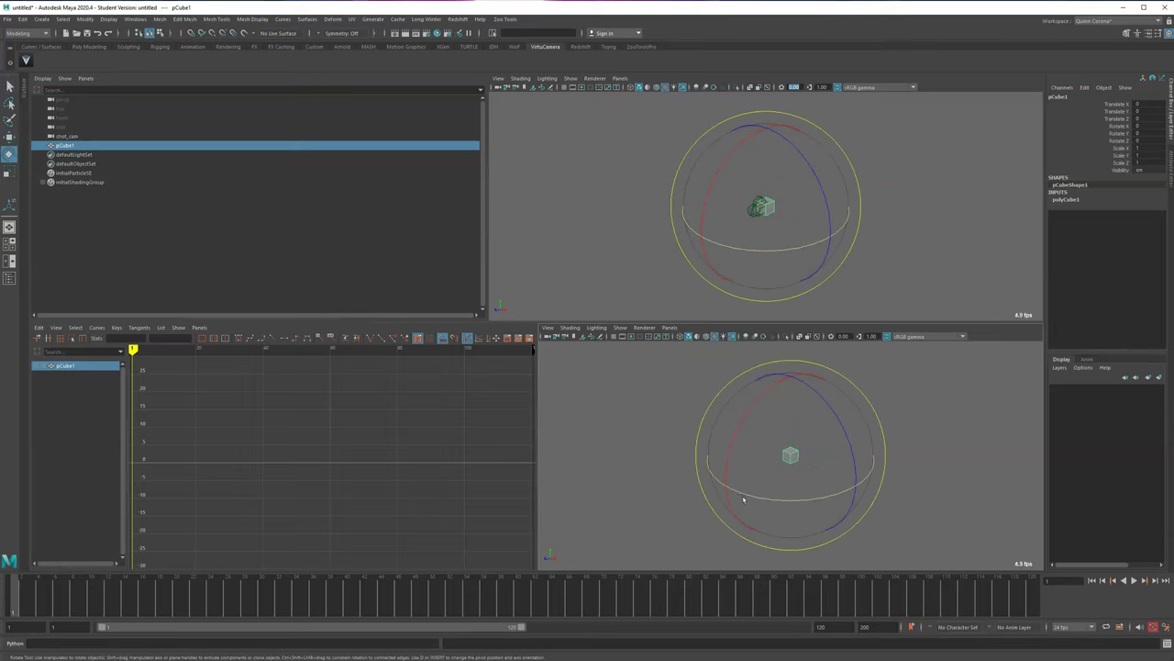
- Scale the cube into a flat floor slab with scale about 23.6 in X, 0.39 in Y and 19.7 in Z
key(r)
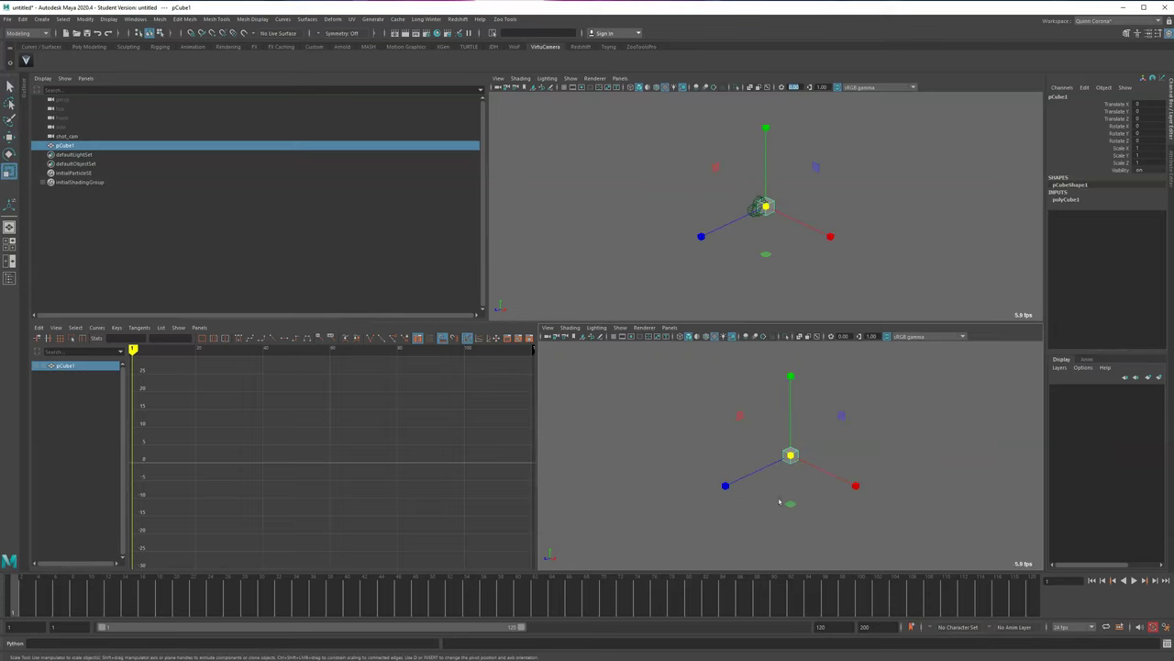
drag(855, 486, 931, 530)
drag(725, 486, 552, 532)
drag(857, 488, 913, 521)
drag(791, 455, 928, 481)
drag(791, 377, 789, 456)
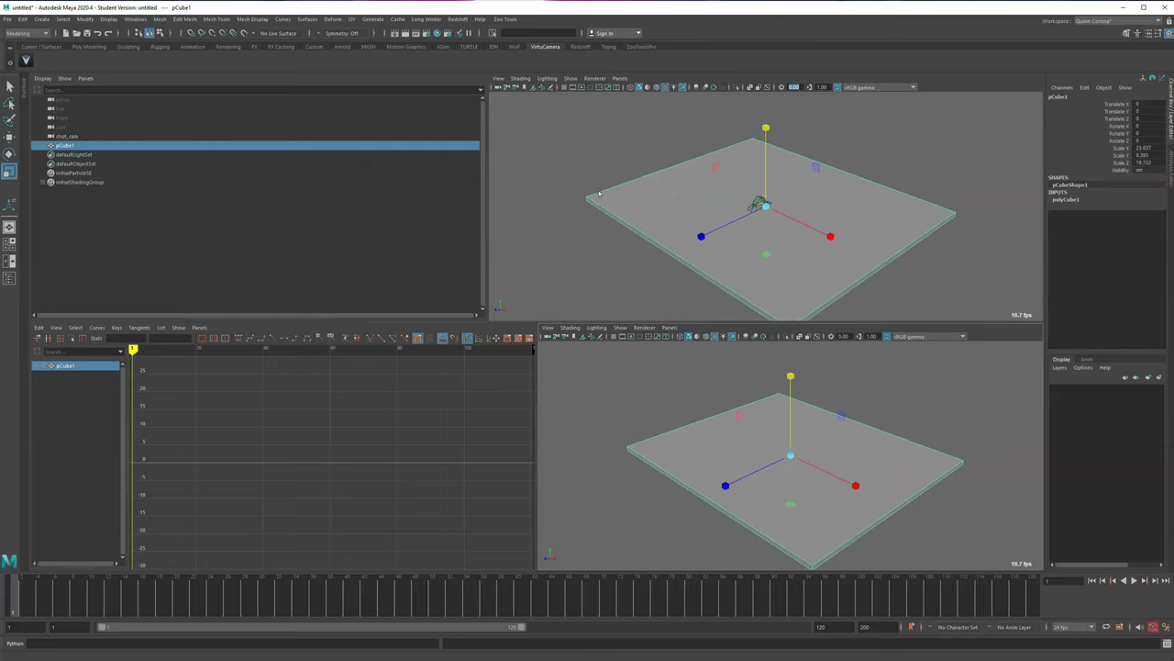
- Show the side camera in the view beside the Outliner and enlarge the slab uniformly to scale about 37.4 × 0.62 × 31.2
click(620, 78)
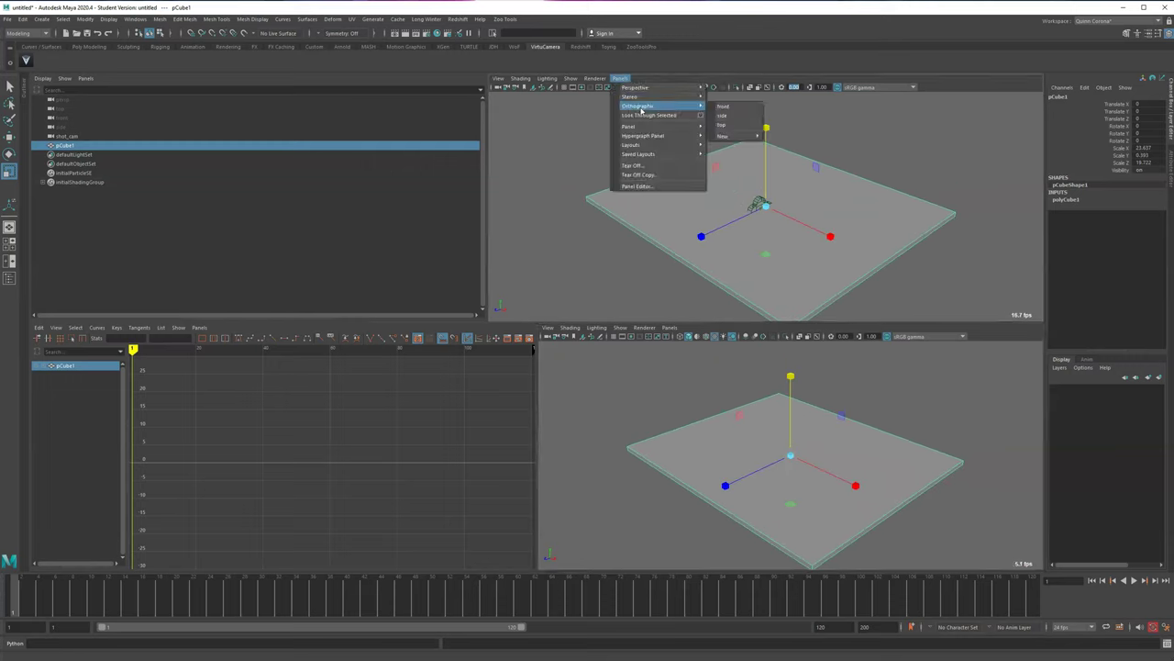
click(723, 115)
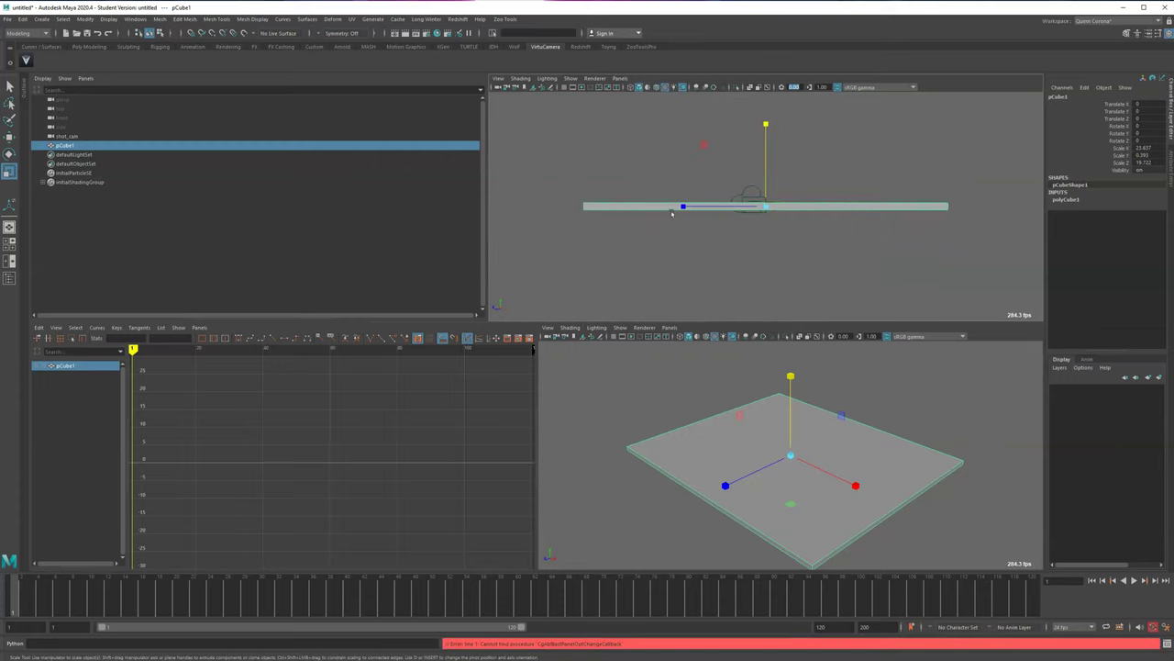
alt+middle_drag(746, 221, 731, 254)
alt+right_drag(731, 255, 663, 254)
alt+middle_drag(663, 254, 670, 256)
drag(758, 242, 903, 266)
key(q)
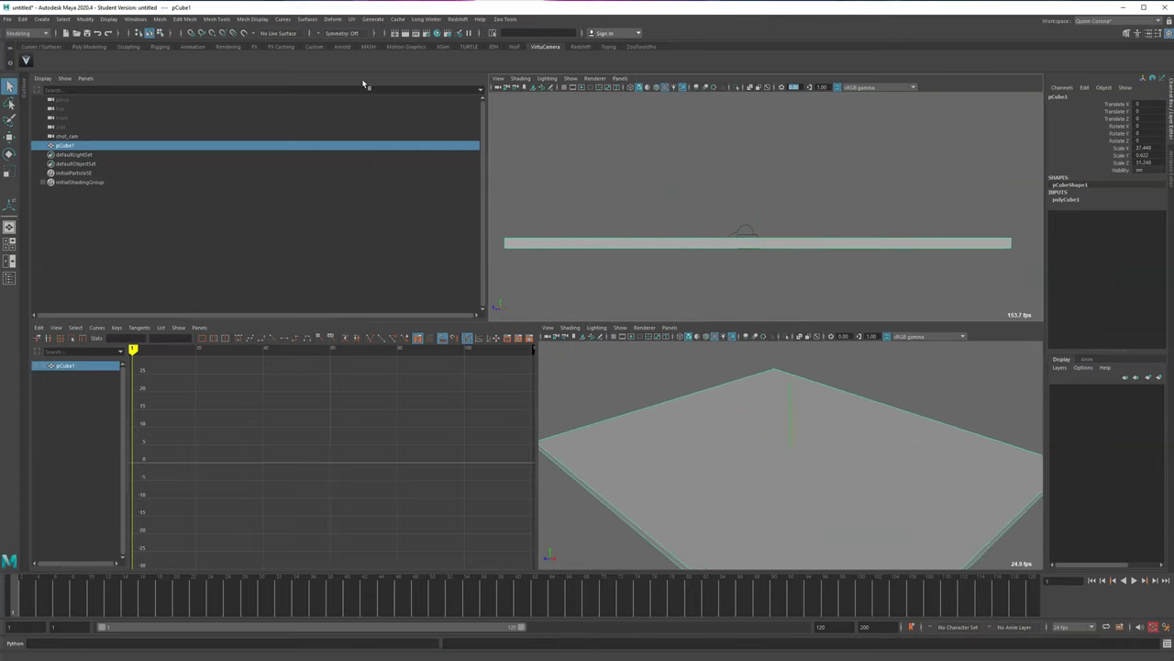
- Create a polygon plane, lower it to about -1.2 in Y and scale it uniformly to about 31.1
click(43, 20)
mouse_move(92, 51)
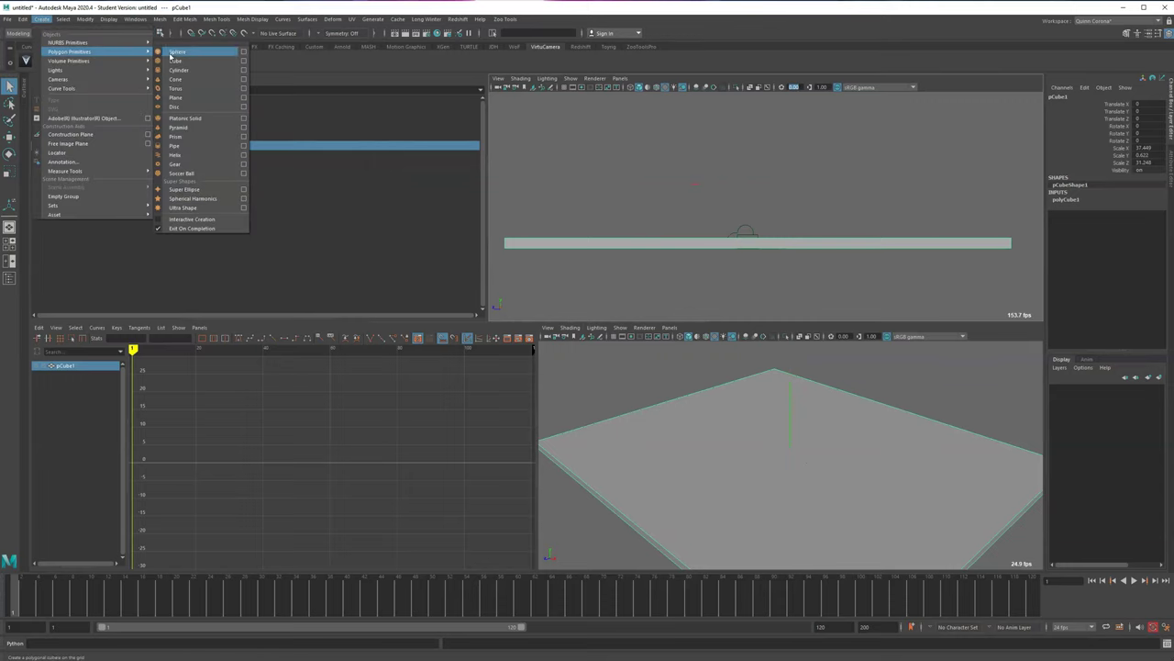
click(182, 97)
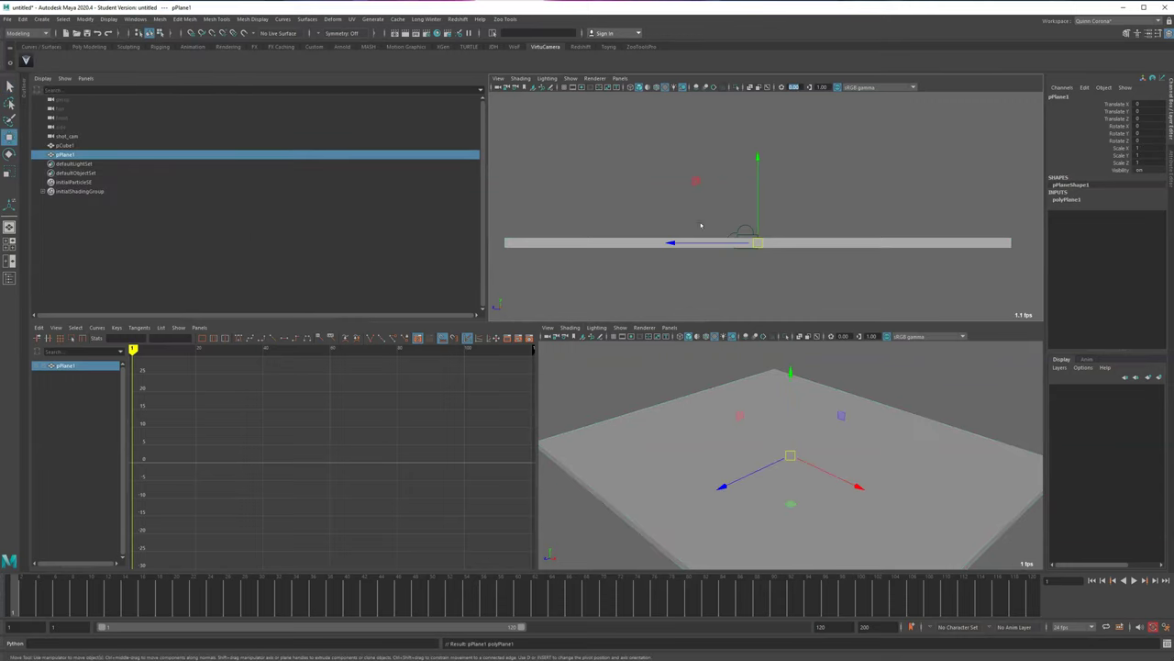
drag(756, 163, 759, 184)
key(r)
drag(759, 265, 937, 283)
key(q)
click(631, 292)
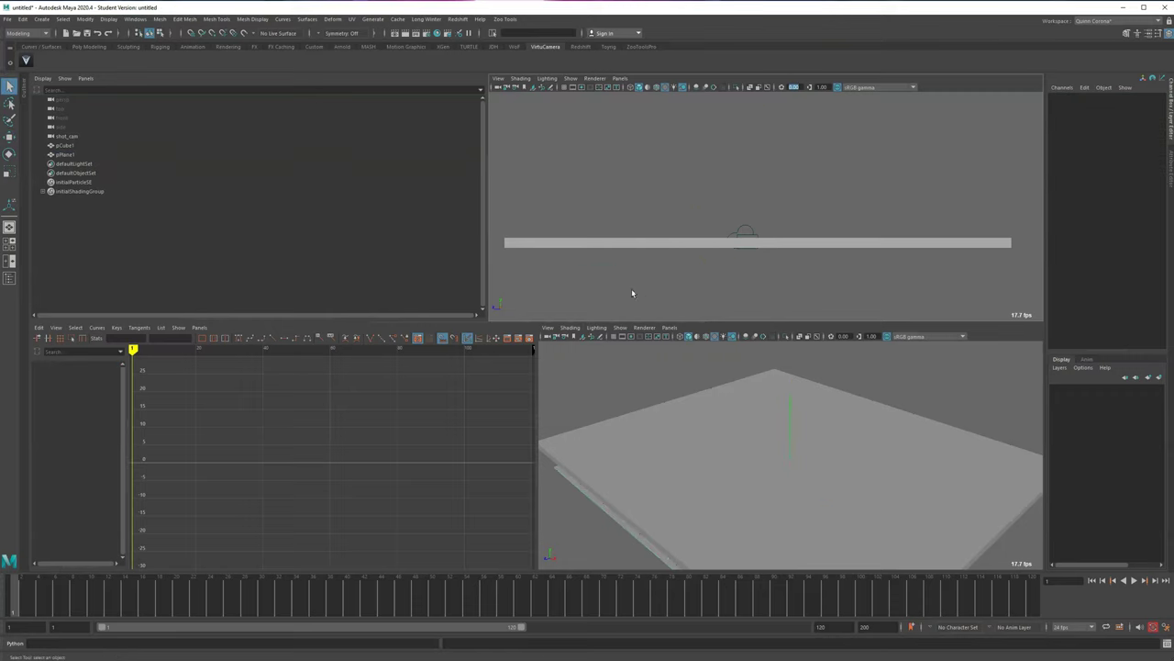
- Try moving the plane beneath the slab and delete it
click(673, 265)
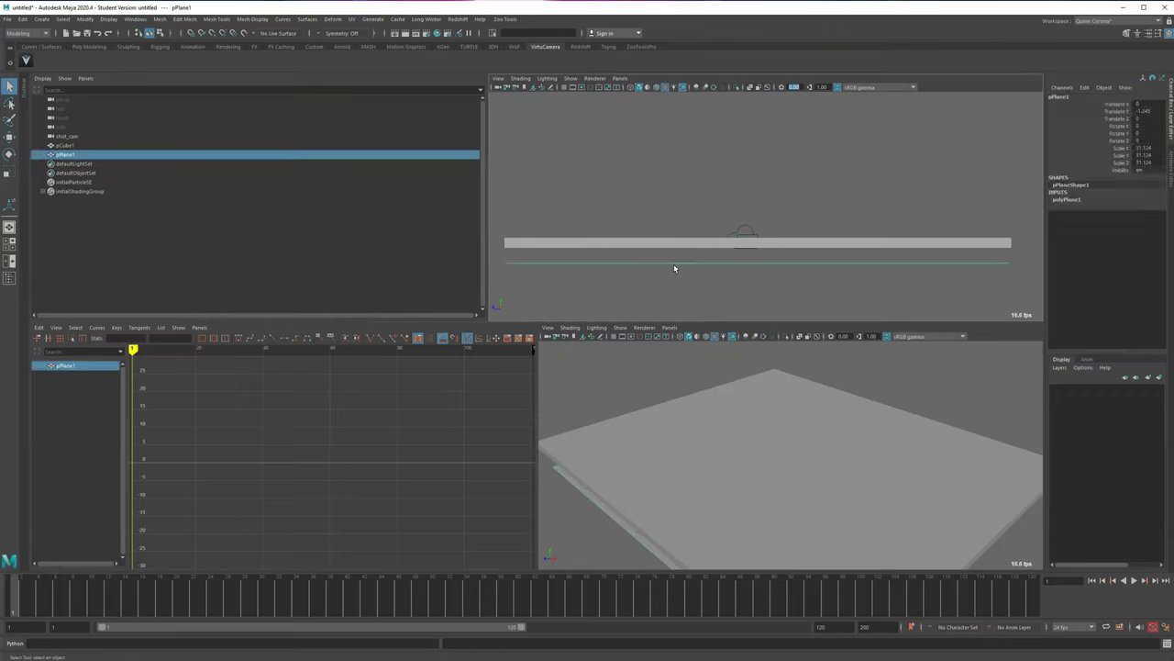
key(f)
key(w)
drag(767, 463, 804, 459)
key(r)
key(w)
drag(757, 257, 756, 174)
key(Delete)
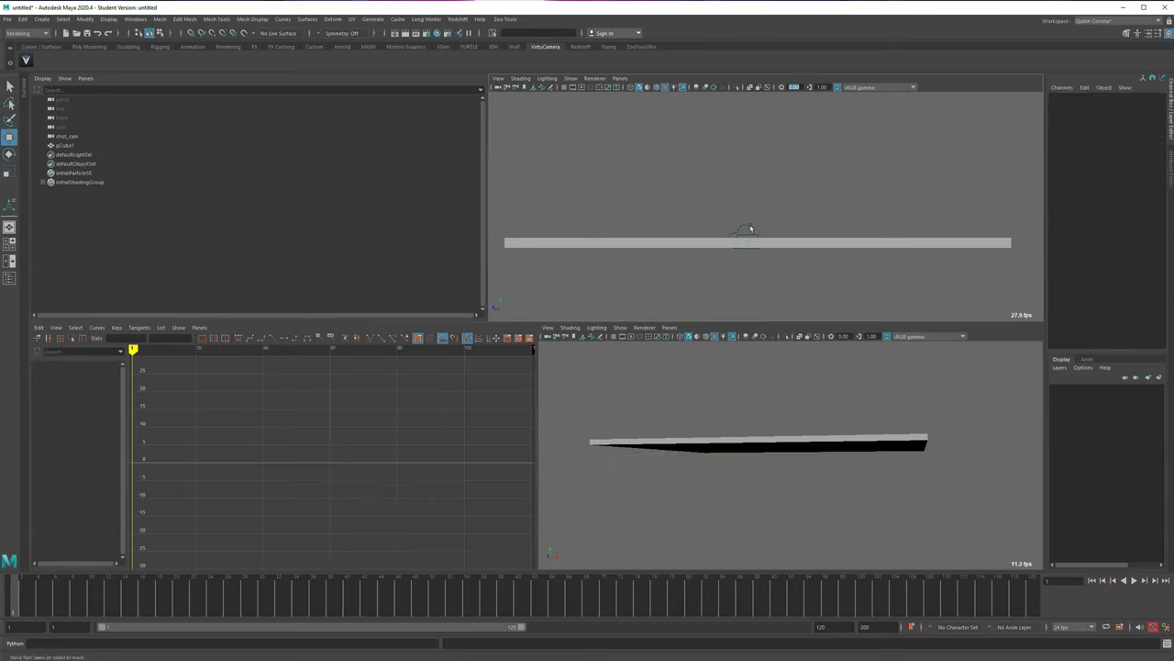
- Scale the slab uniformly to about 42.6 × 0.71 × 35.5 and lower it to about -3.11 in Y
click(654, 244)
key(r)
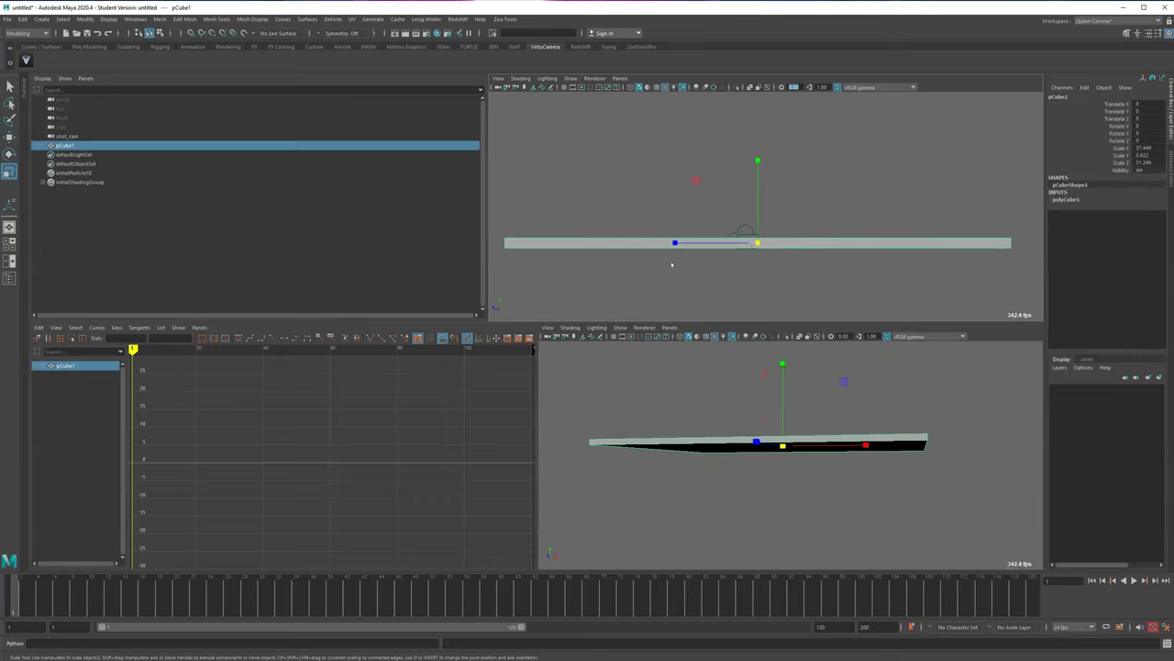
drag(757, 243, 810, 244)
key(w)
drag(758, 150, 756, 197)
key(q)
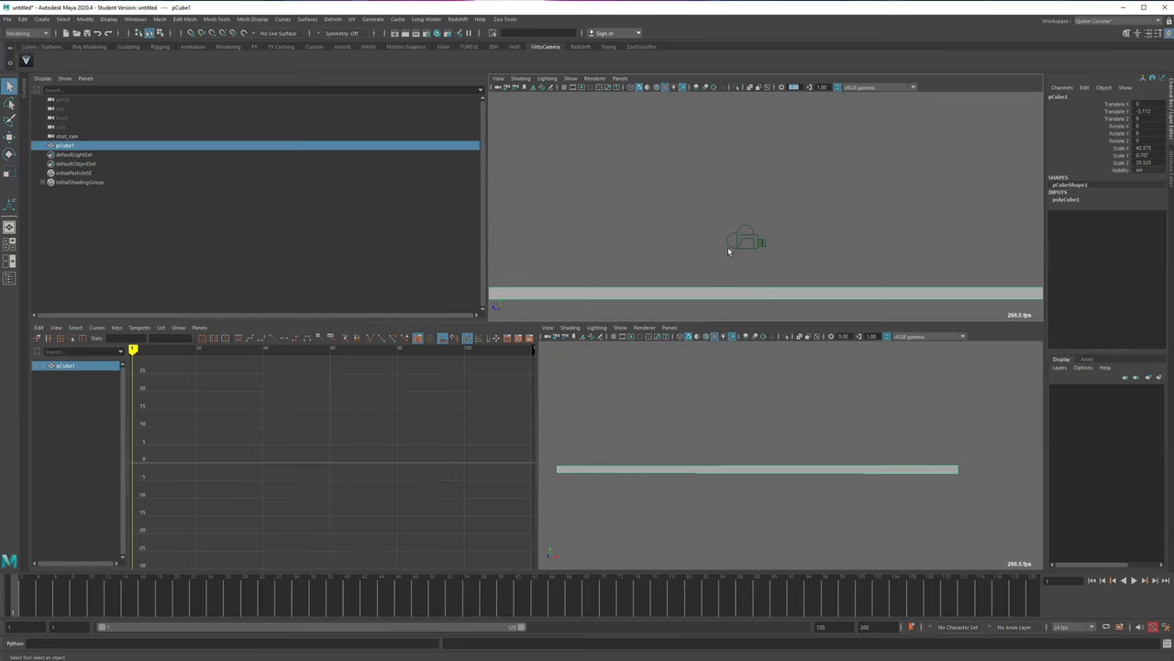
- Delete the shot_cam camera from the scene
click(739, 256)
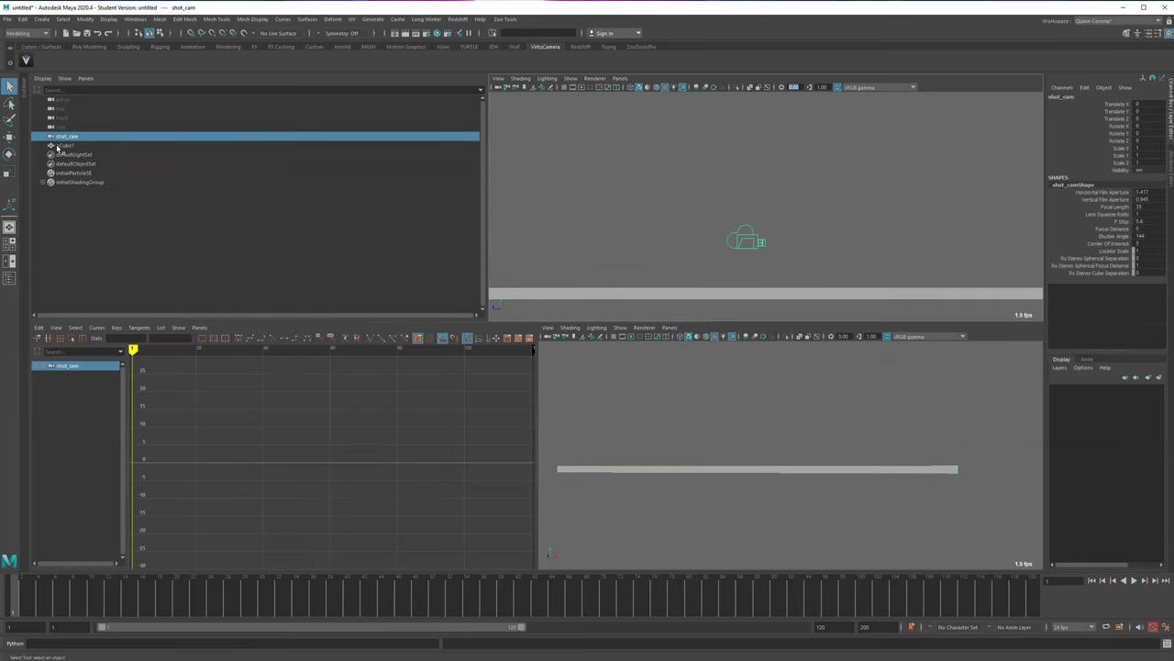
key(w)
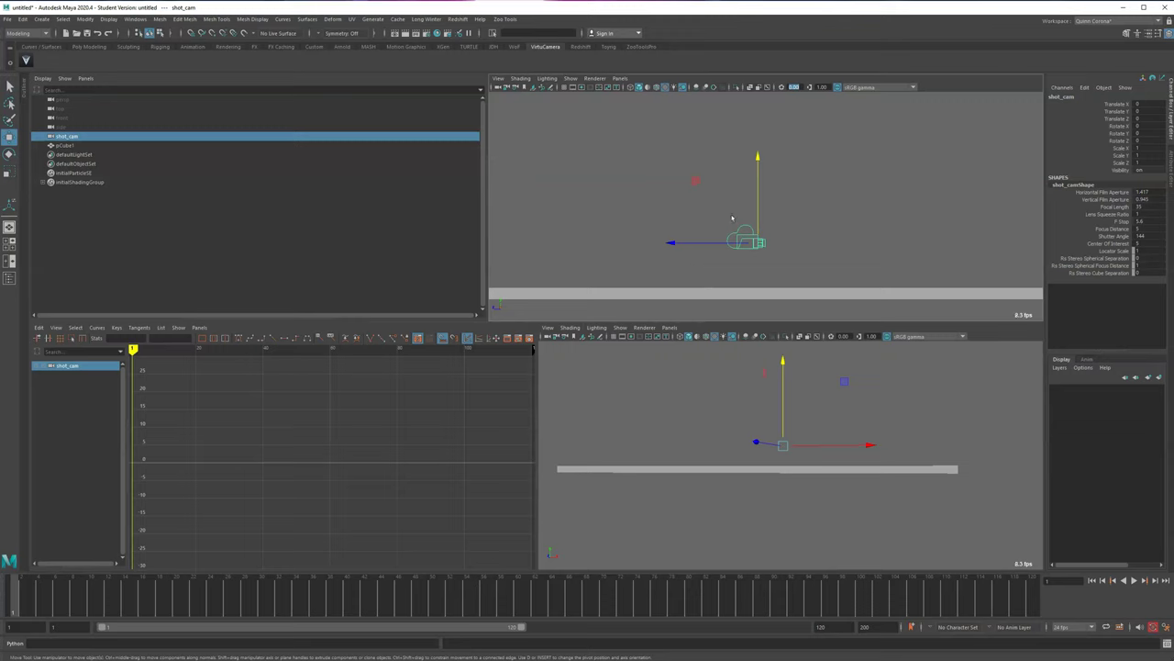
click(621, 78)
mouse_move(692, 88)
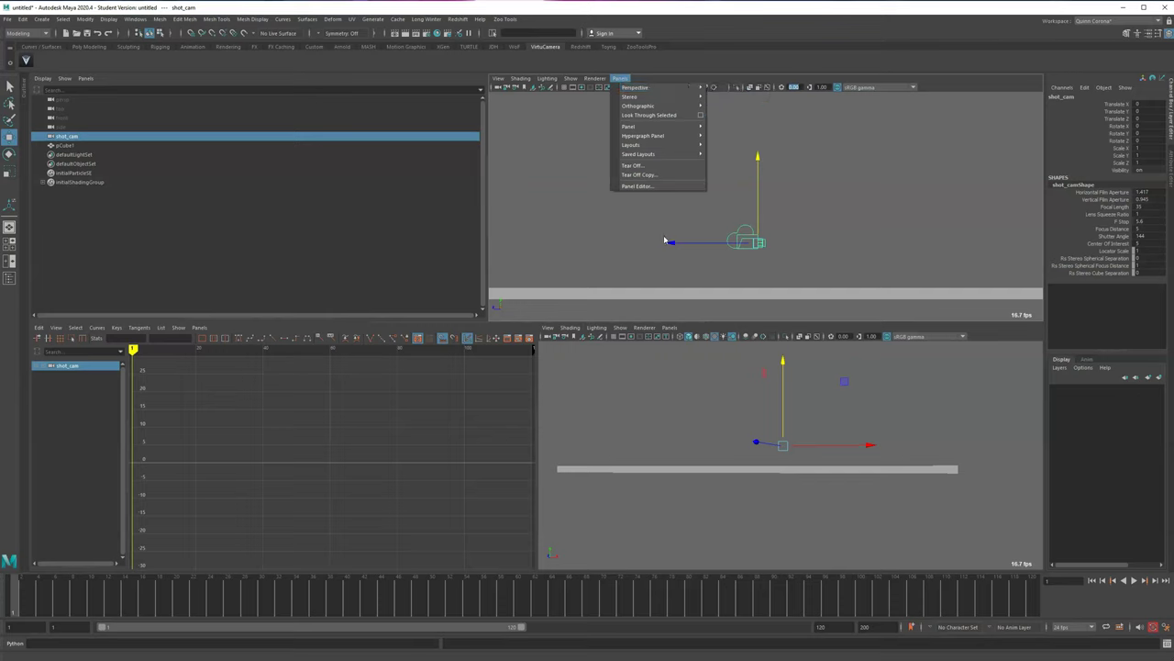
click(119, 139)
key(Delete)
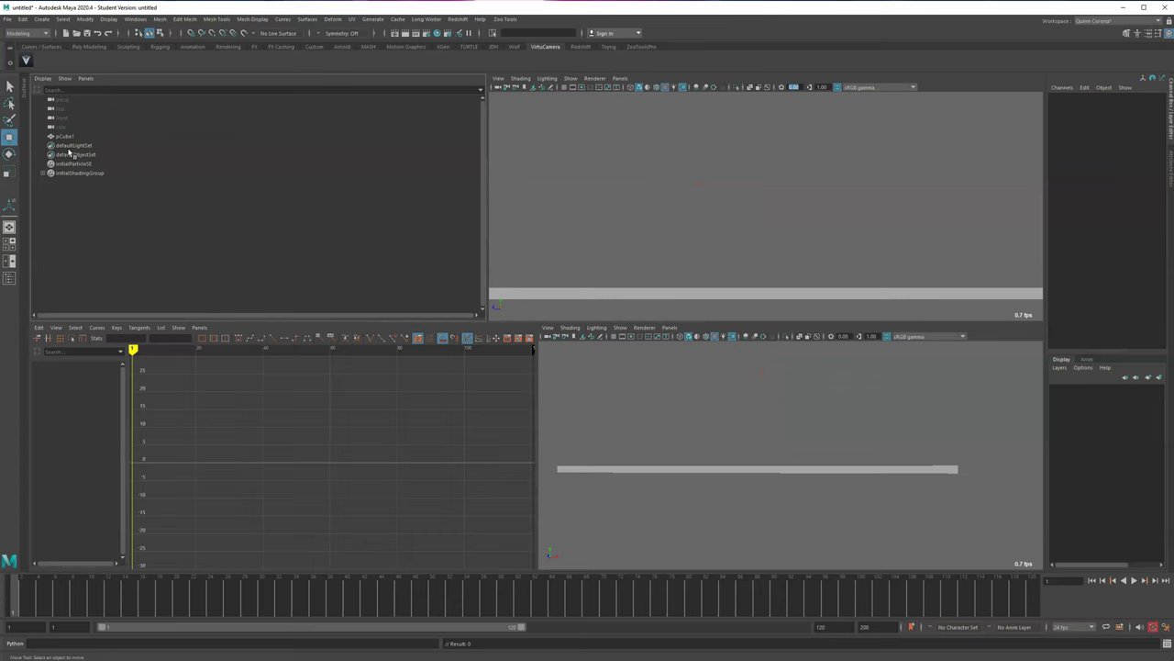
- Rename the slab to "ground"
click(69, 137)
double_click(62, 136)
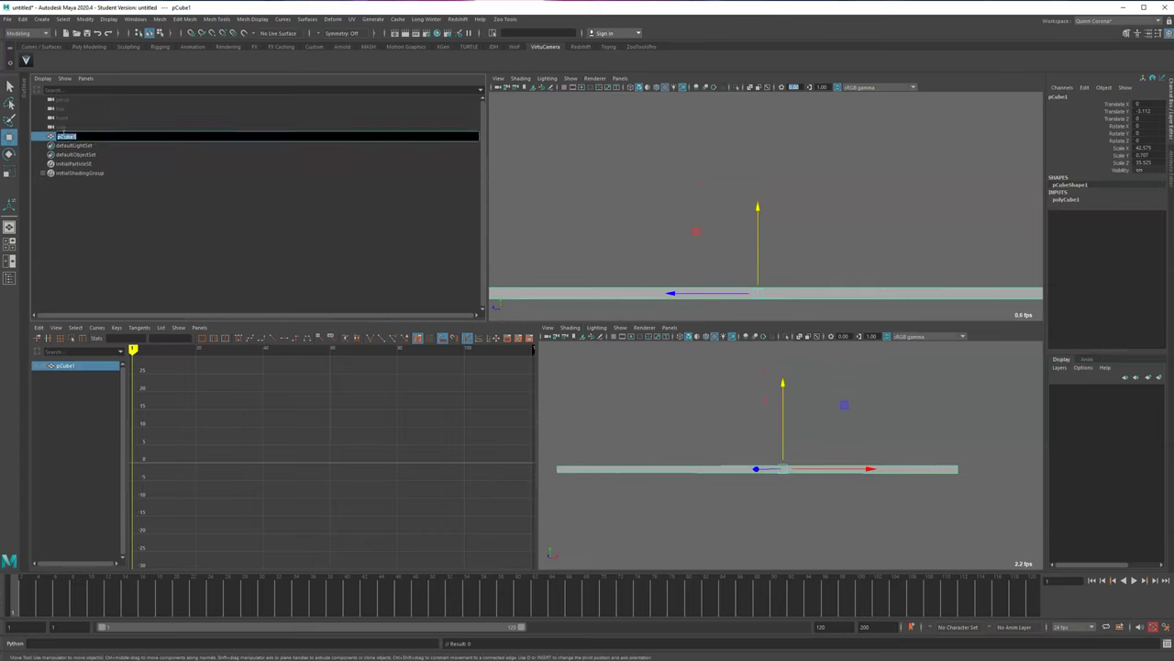
text(ground)
key(Return)
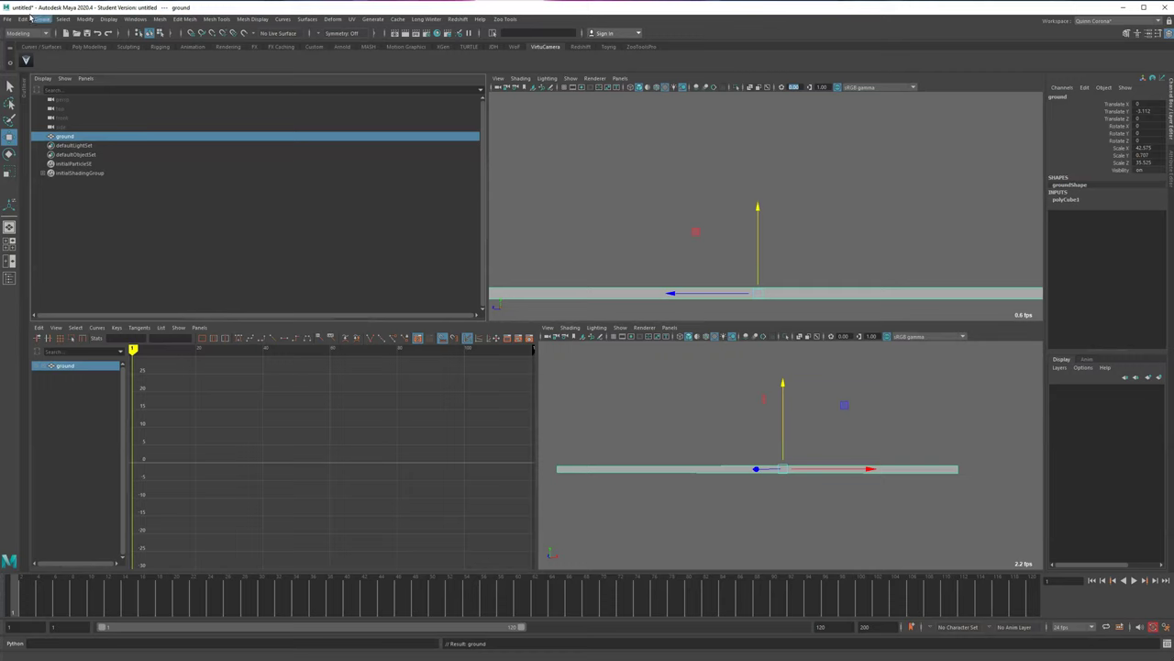
- Create a polygon sphere and rename it "ball"
click(42, 18)
mouse_move(101, 57)
click(170, 53)
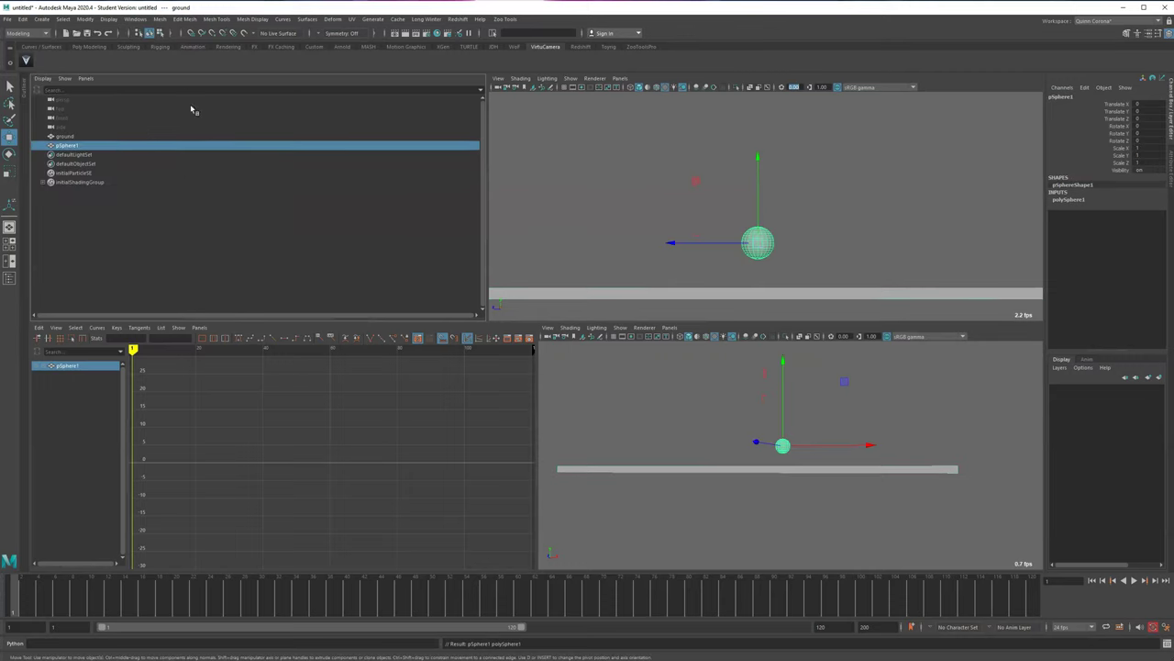
key(w)
double_click(61, 145)
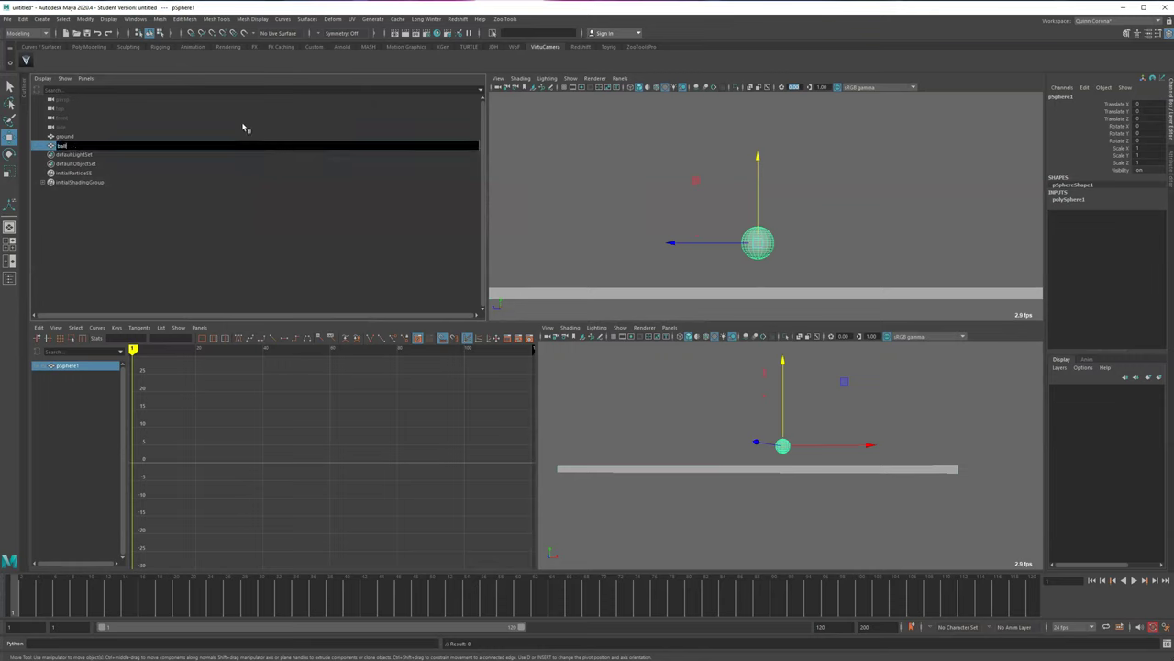
key(Return)
- Raise the ball above the ground and move it toward one end, to about 16.4 in Z
alt+drag(825, 440, 790, 534)
alt+right_drag(790, 534, 777, 498)
alt+drag(776, 498, 858, 466)
key(q)
alt+right_drag(688, 230, 625, 265)
alt+middle_drag(624, 265, 583, 277)
scroll(583, 278, down, 2)
key(w)
drag(751, 258, 570, 121)
alt+middle_drag(655, 220, 664, 238)
alt+right_drag(664, 238, 639, 247)
alt+middle_drag(665, 237, 711, 247)
- Lengthen the ground along Z to a scale of about 63.5
click(688, 296)
key(r)
drag(713, 297, 647, 293)
key(q)
mouse_move(650, 216)
alt+middle_down()
mouse_move(596, 204)
mouse_move(627, 220)
alt+middle_up()
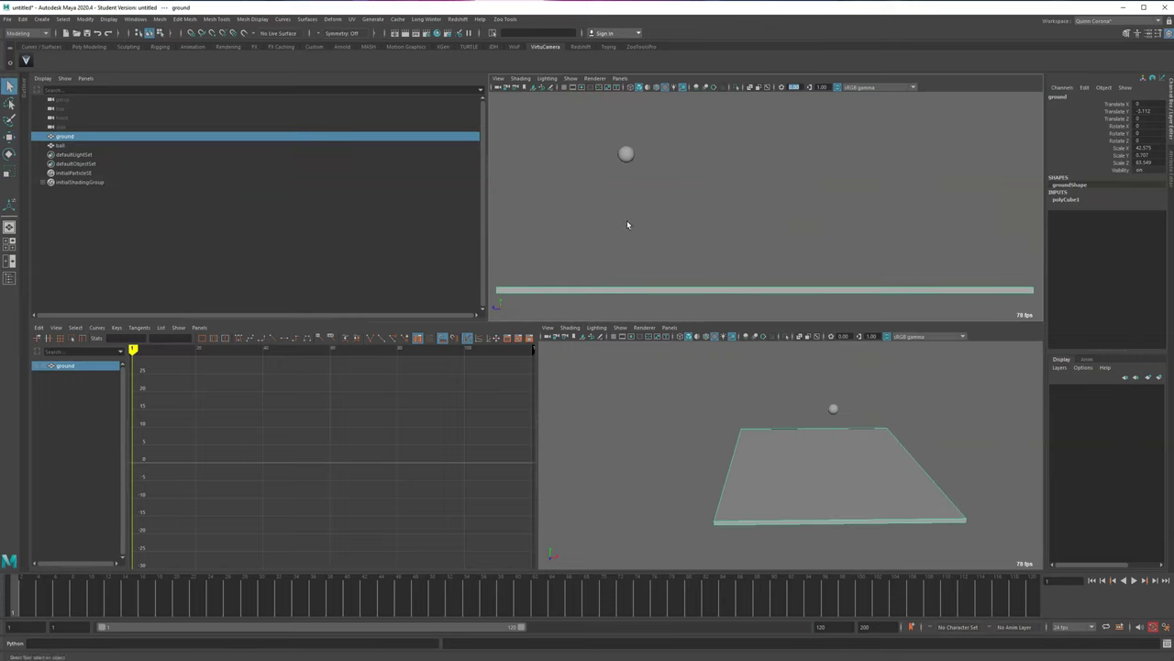
- Extend the playback range to frame 140, preview the playback and return to frame 1
drag(79, 580, 450, 582)
drag(523, 630, 596, 629)
drag(334, 597, 11, 596)
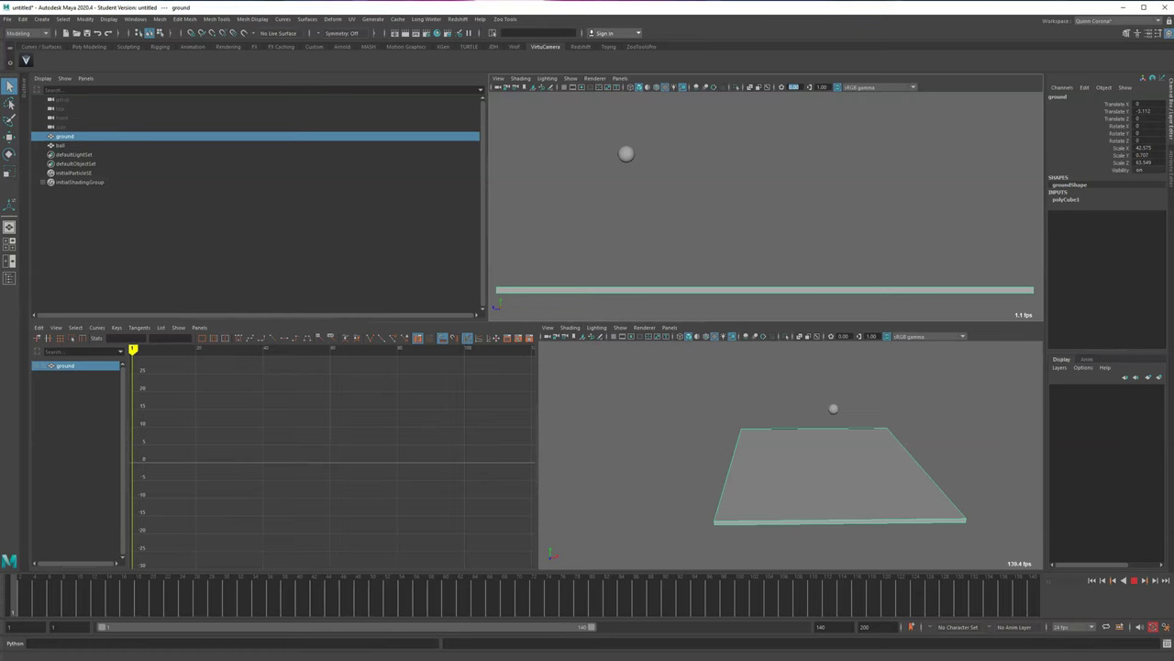
key(alt+v)
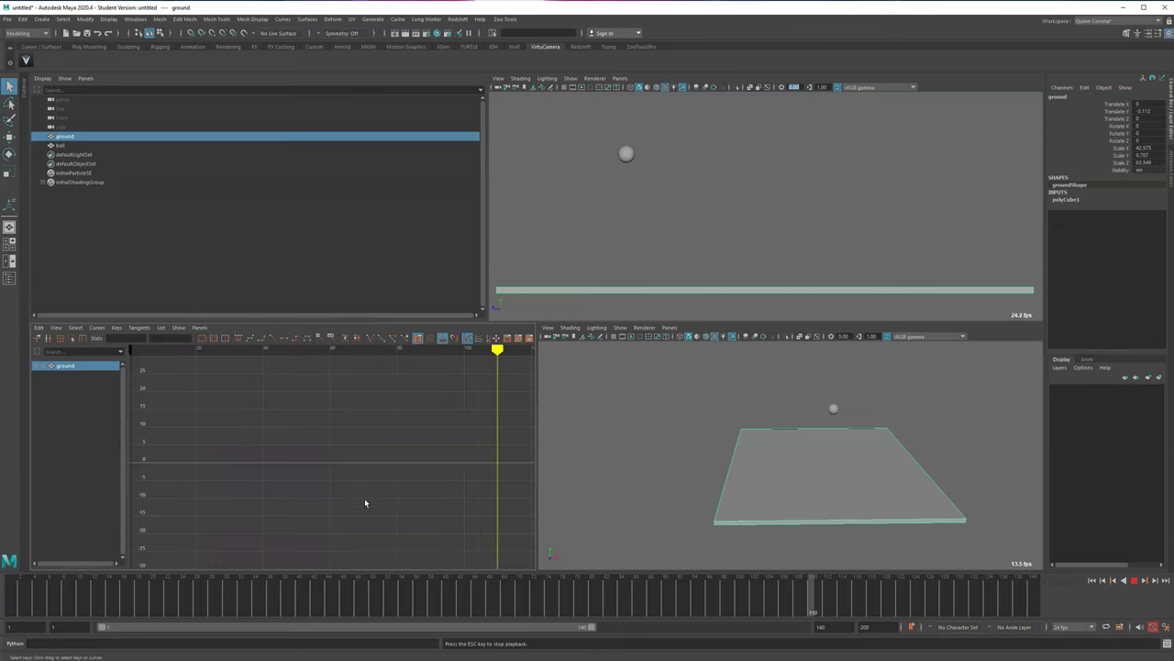
key(alt+v)
drag(800, 600, 13, 587)
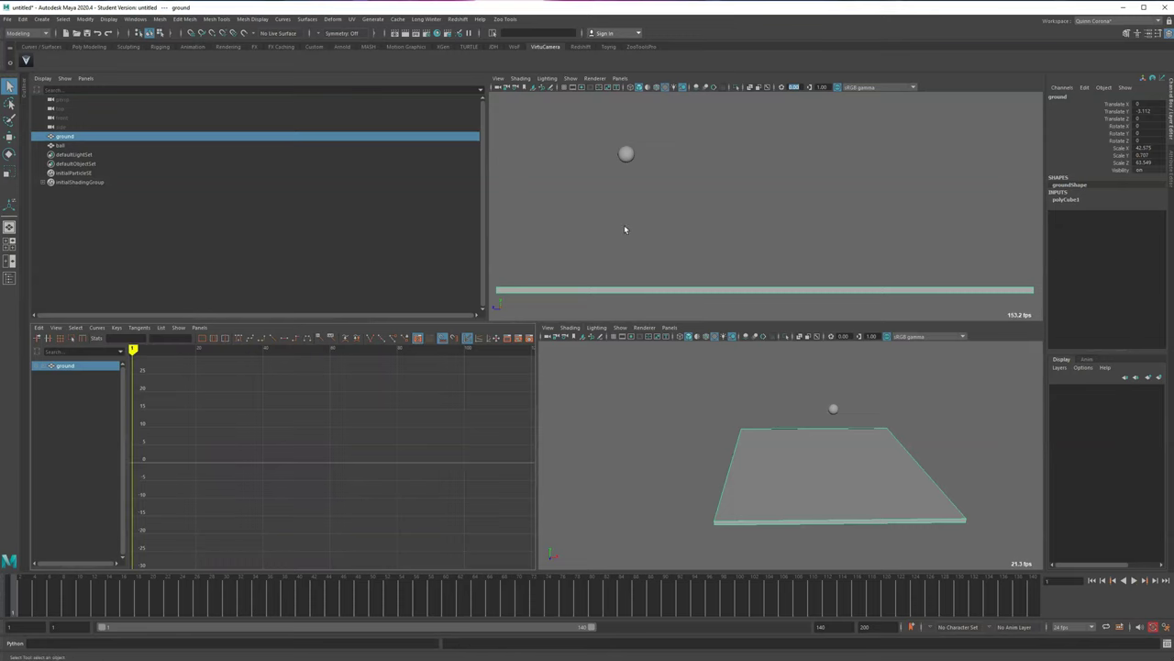
- Try the ball's vertical and sideways movement, placing it at about 12.97 in Y and 16.4 in Z
alt+middle_drag(629, 197, 772, 215)
scroll(795, 229, up, 3)
scroll(795, 230, down, 1)
key(w)
click(767, 150)
drag(767, 150, 769, 188)
drag(767, 172, 767, 205)
drag(710, 257, 867, 275)
key(ctrl+z)
key(q)
key(w)
drag(768, 188, 768, 82)
alt+middle_drag(715, 196, 657, 181)
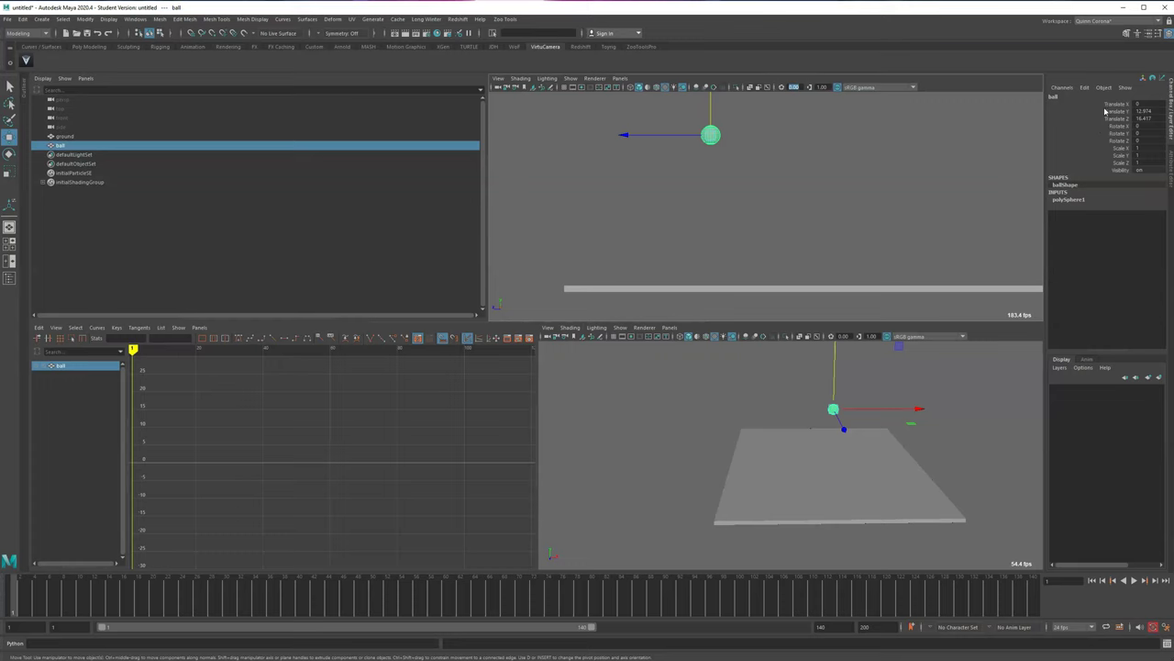
- Try keying all of the ball's channels, undo that, and key only its Translate Y
key(s)
key(ctrl+z)
click(1104, 112)
drag(1101, 104, 1106, 125)
click(1108, 111)
right_click(1106, 113)
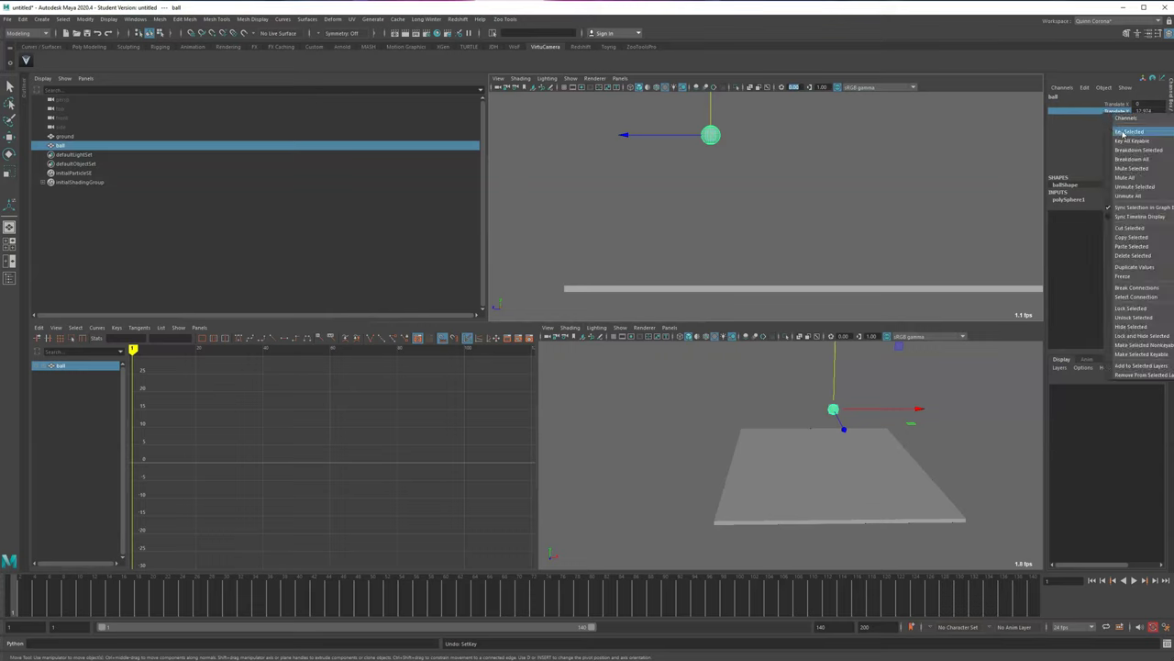
click(1117, 133)
- Try keying other individual translate, rotate and scale channels of the ball and undo the keys
click(1101, 120)
key(s)
click(1105, 141)
key(s)
click(1108, 119)
click(1113, 163)
key(s)
click(1105, 136)
key(s)
drag(1106, 135, 1105, 128)
key(ctrl+z)
key(ctrl+z)
key(ctrl+z)
key(ctrl+z)
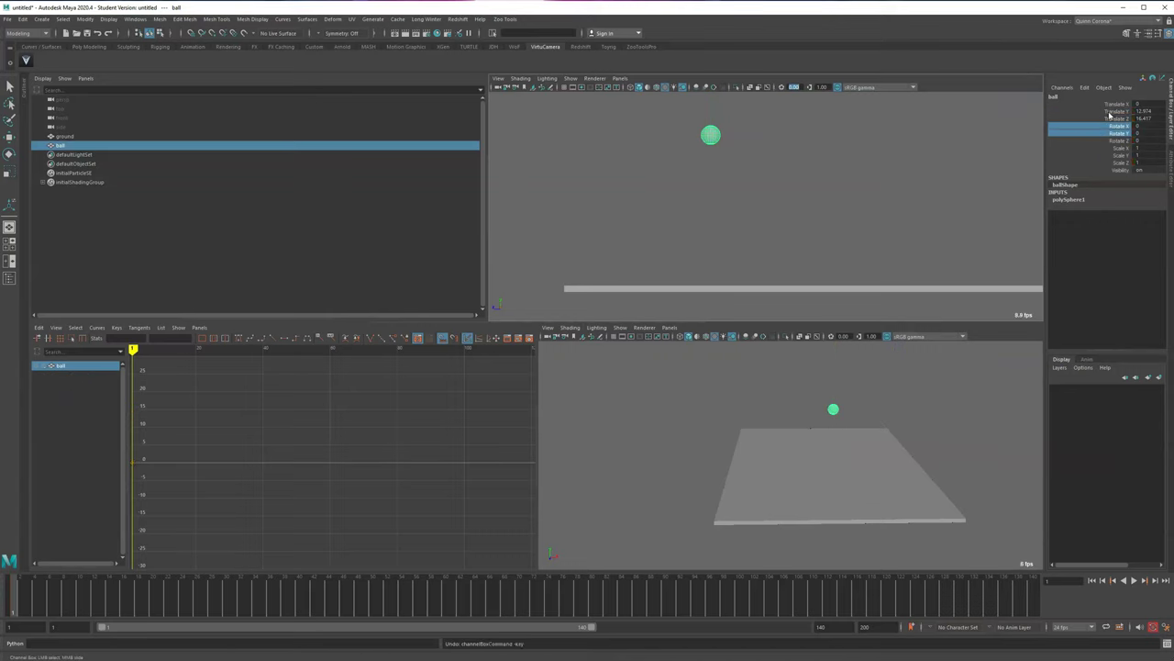
- Set a key on all of the ball's channels at frame 1
drag(1105, 99, 1106, 163)
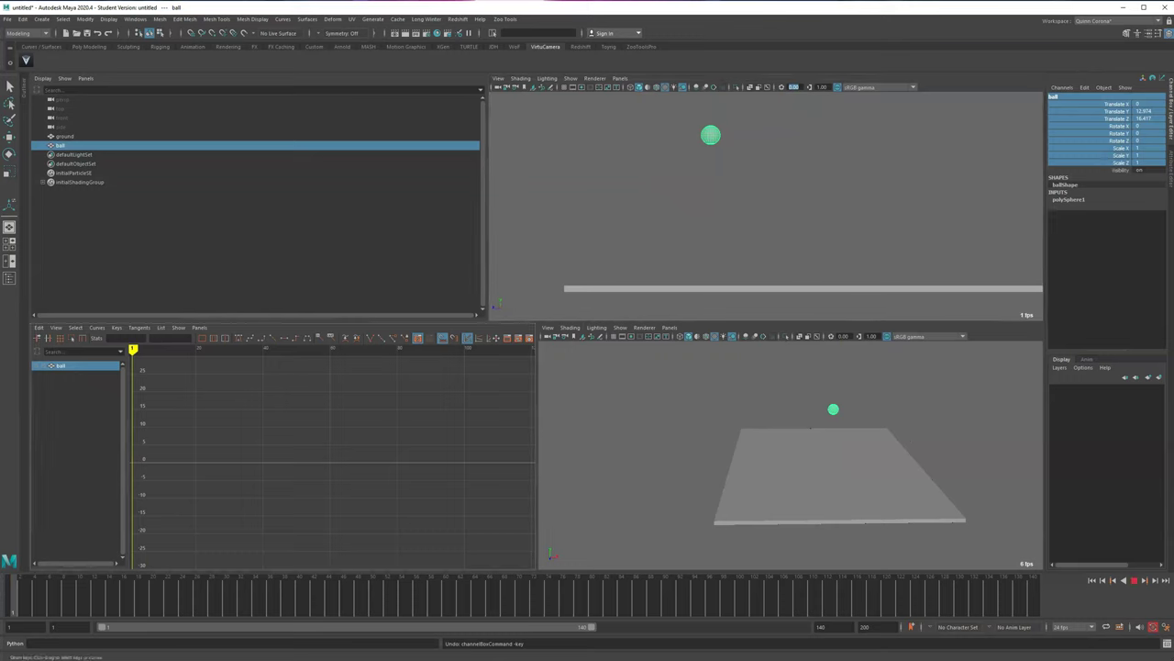
click(854, 222)
drag(682, 176, 732, 130)
key(s)
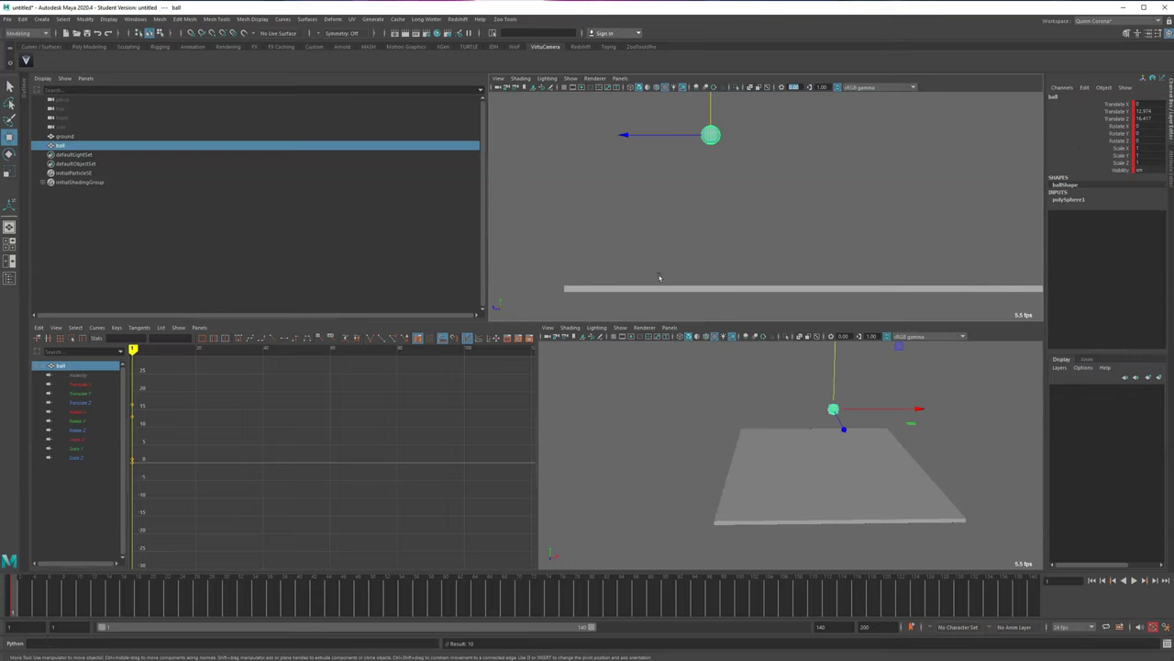
- At frame 11, lower the ball onto the ground to about -1.8 in Y and set a key
drag(79, 597, 89, 600)
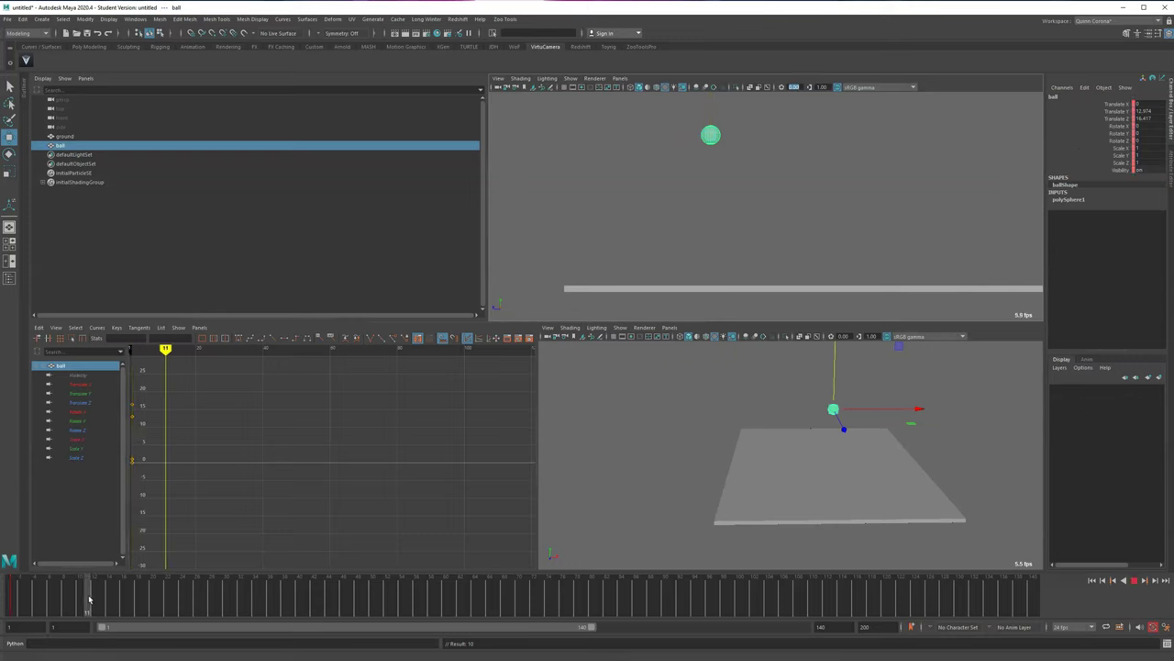
drag(714, 101, 711, 242)
key(s)
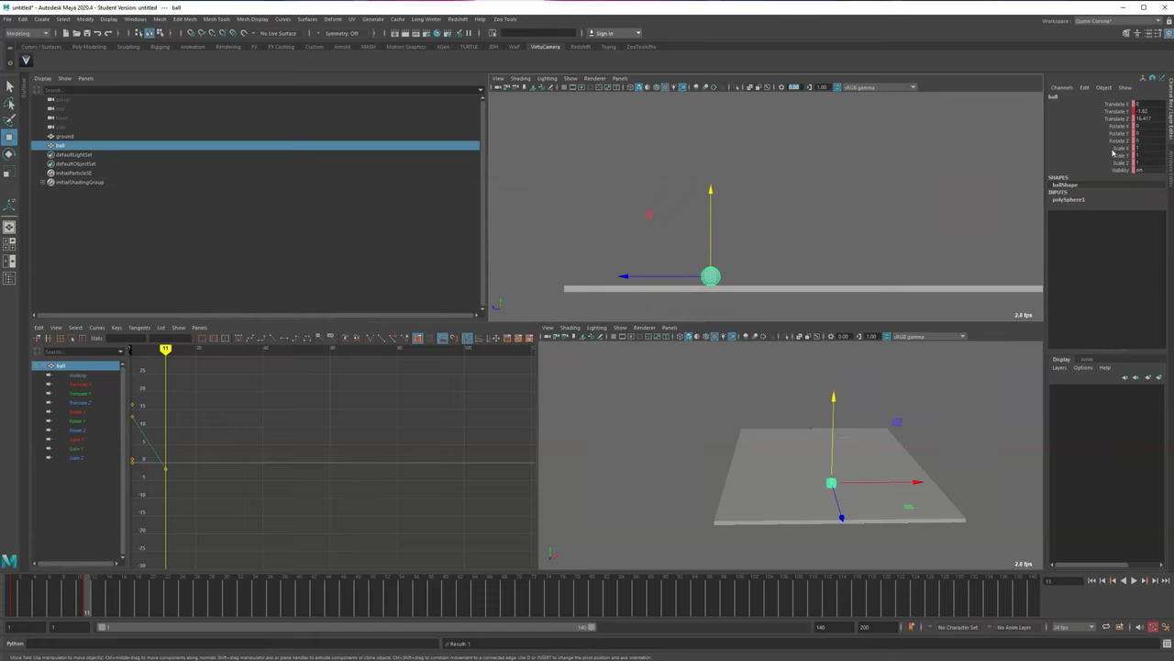
- Set the ball's Translate Y to 0 at frame 11
drag(1139, 104, 1147, 118)
text(0)
click(996, 128)
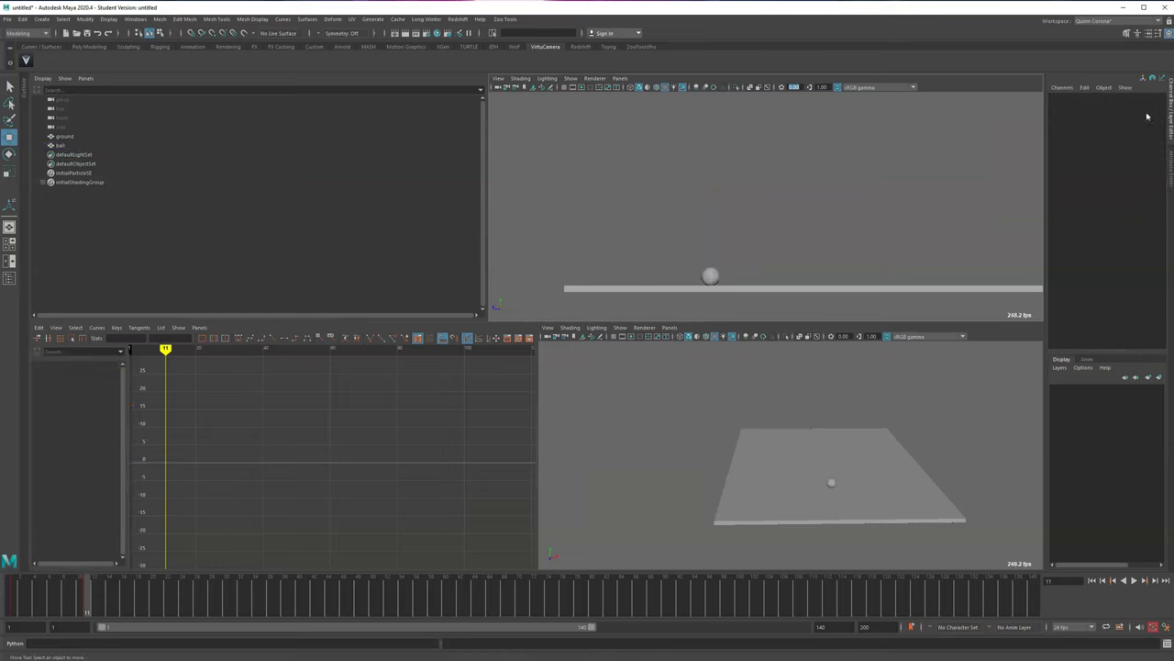
drag(688, 170, 734, 277)
click(1138, 111)
text(0)
key(Return)
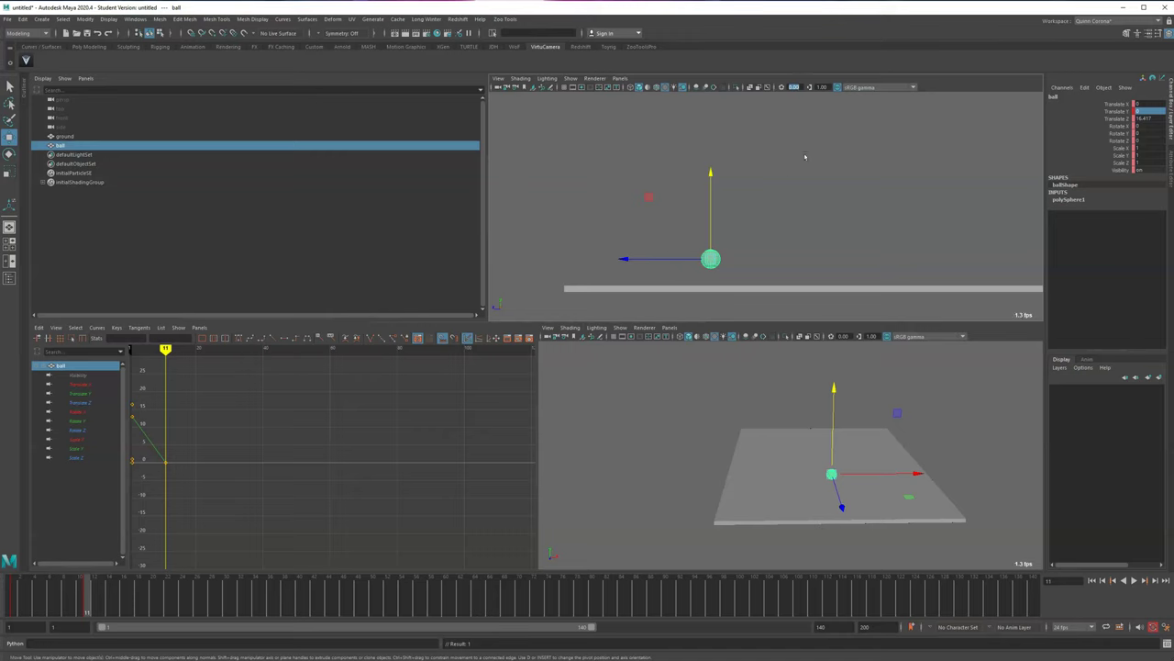
- Move the ground up to touch the ball's underside, at about -1.37 in Y and 17.2 in Z, and select the ball's Translate Y channel
click(667, 232)
click(631, 291)
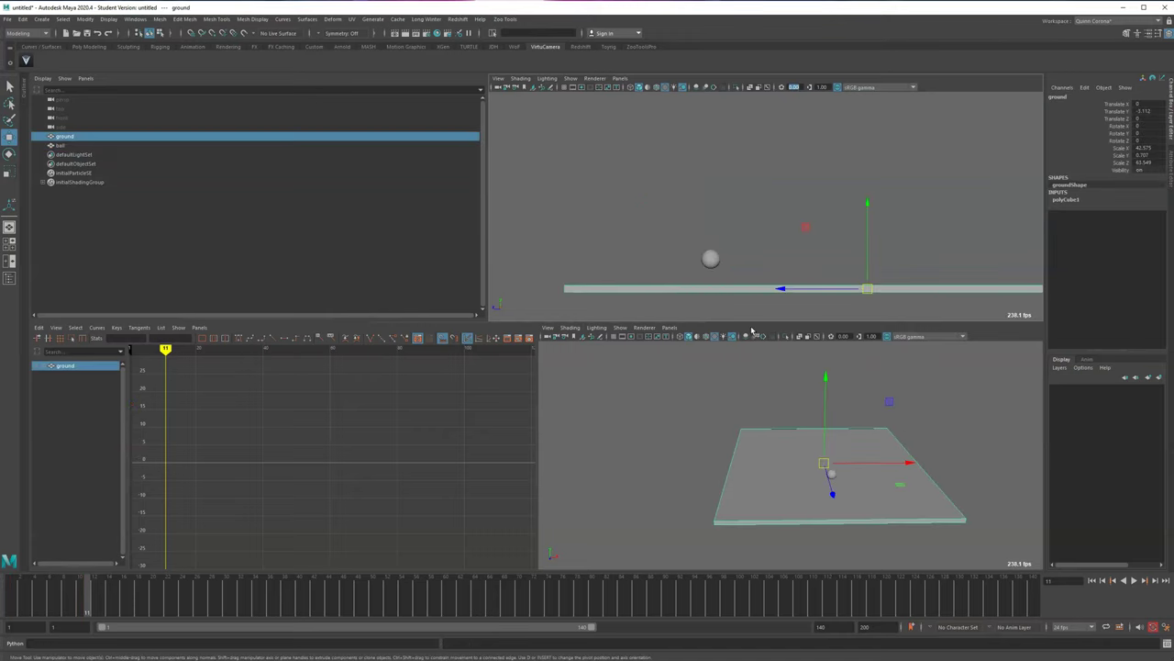
alt+middle_drag(776, 224, 776, 221)
alt+right_drag(776, 220, 901, 219)
drag(830, 292, 651, 291)
alt+middle_drag(686, 246, 694, 183)
alt+right_drag(694, 183, 819, 225)
mouse_move(818, 229)
alt+middle_down()
mouse_move(885, 212)
mouse_move(817, 247)
alt+middle_up()
scroll(885, 213, up, 3)
drag(690, 188, 713, 191)
key(q)
click(635, 172)
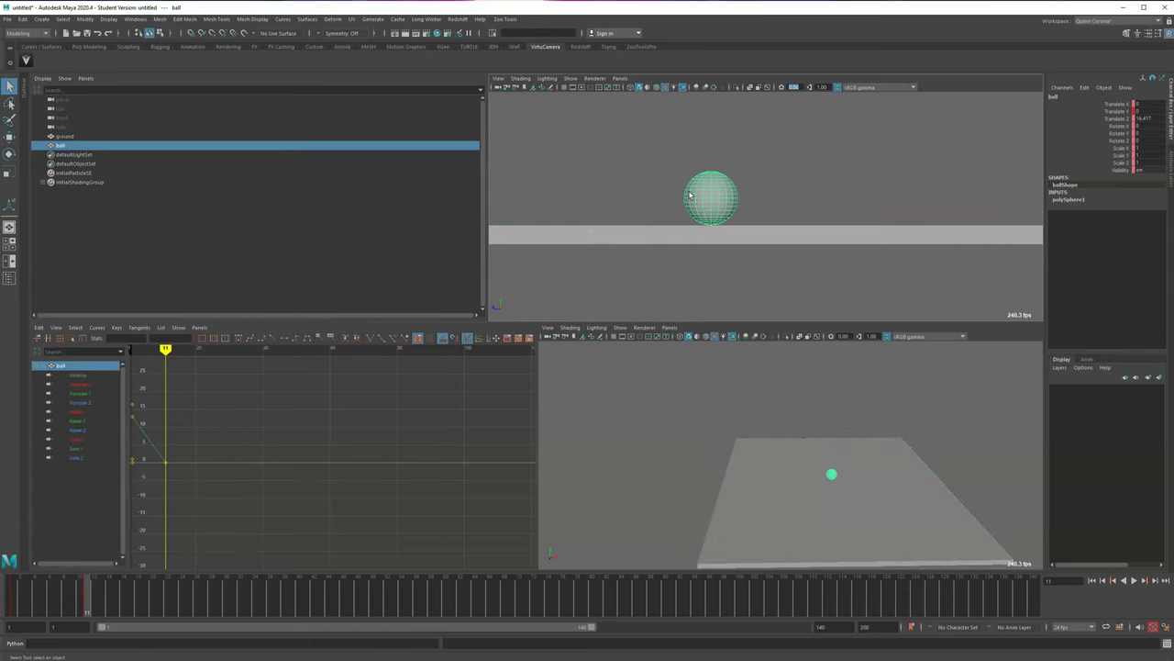
key(w)
click(1099, 111)
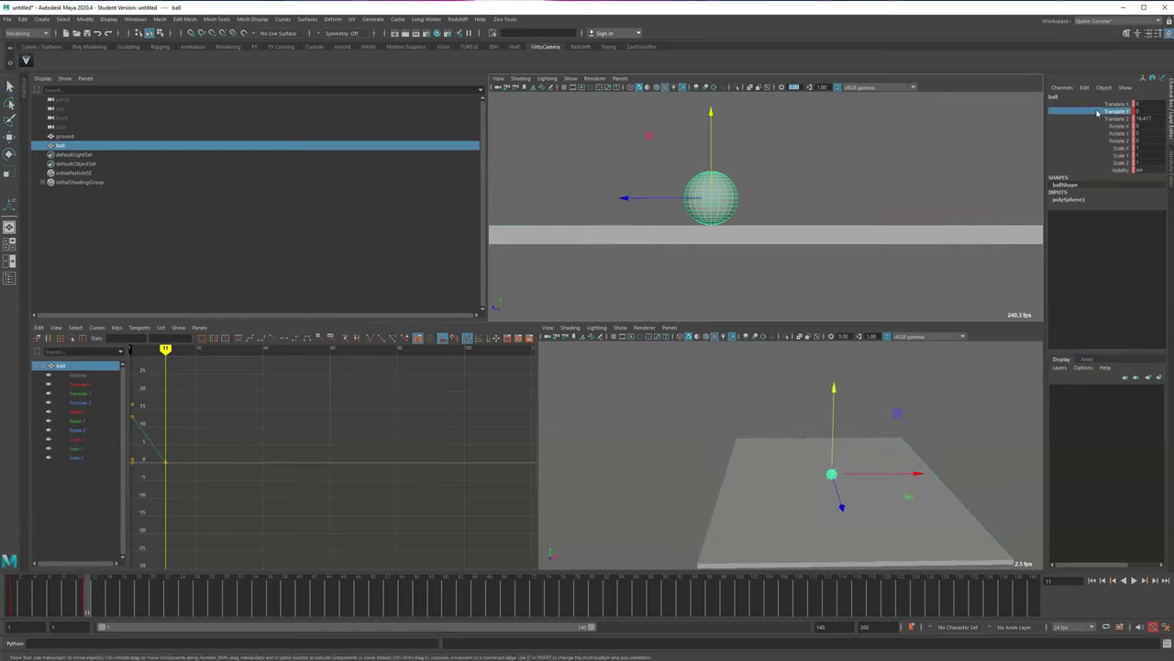
- Slide the ground along Z to about -10.2 so the ball sits near one end
key(q)
scroll(732, 229, down, 3)
alt+middle_drag(679, 242, 650, 245)
scroll(645, 295, down, 3)
scroll(650, 240, down, 2)
alt+middle_drag(688, 208, 587, 243)
scroll(542, 215, down, 2)
alt+middle_drag(515, 185, 596, 196)
scroll(597, 197, down, 3)
drag(640, 258, 587, 231)
key(w)
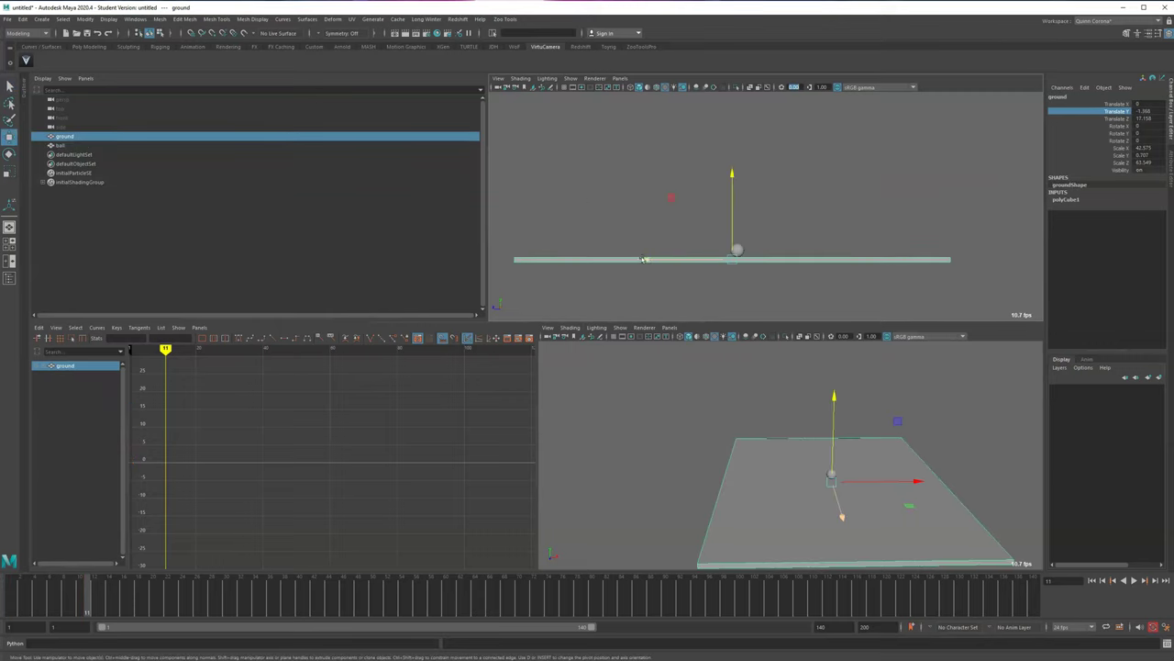
drag(644, 260, 830, 260)
alt+middle_drag(700, 206, 569, 236)
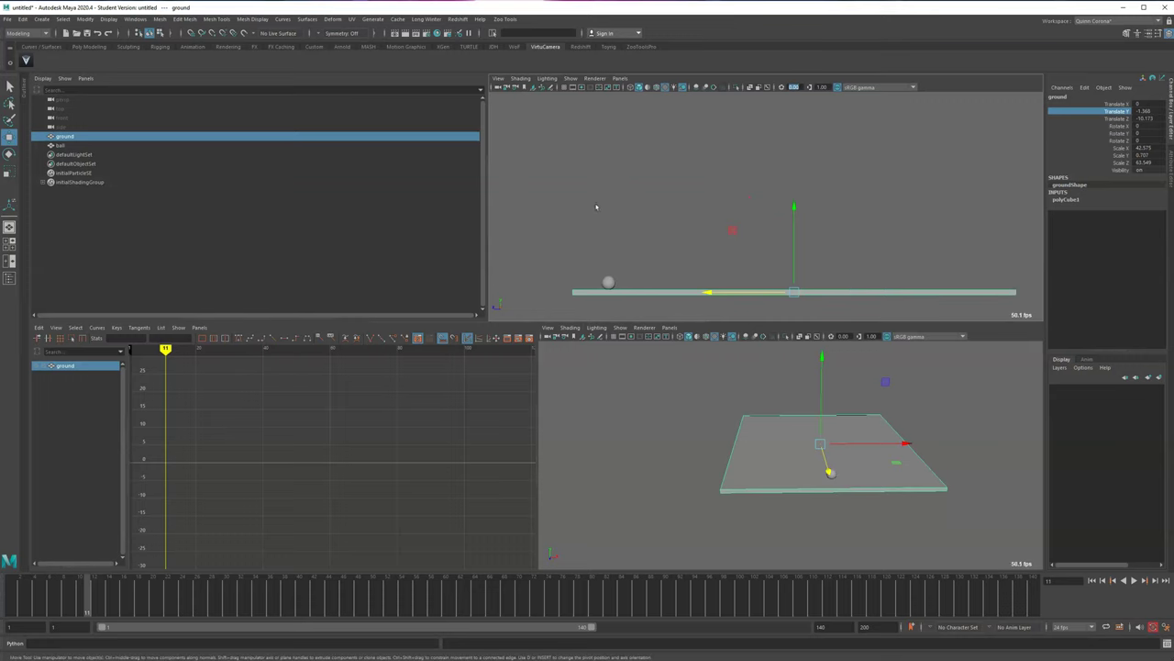
- Return to frame 1 and set the ball's Translate Y to 0
mouse_move(89, 601)
mouse_down()
mouse_move(12, 602)
mouse_move(71, 610)
mouse_move(81, 606)
mouse_move(15, 598)
mouse_up()
key(s)
click(610, 192)
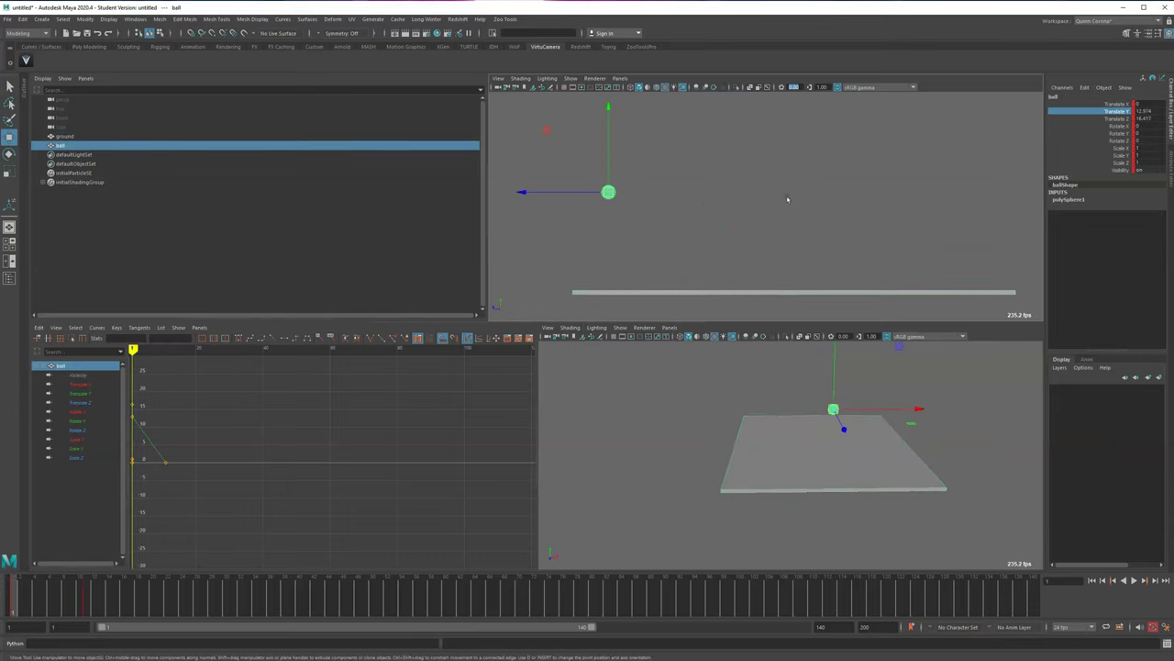
click(1139, 112)
text(0)
key(Return)
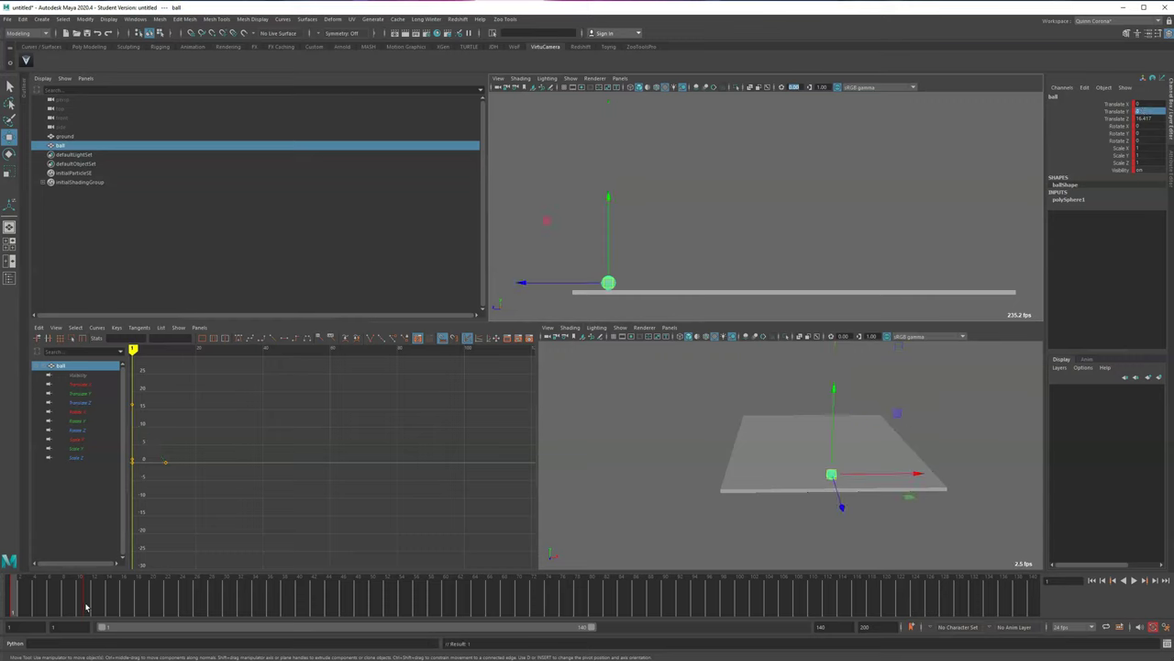
- Try keyframing the ball raised to about 18 in Translate Y at frame 6 and about 15 at frame 16
click(50, 601)
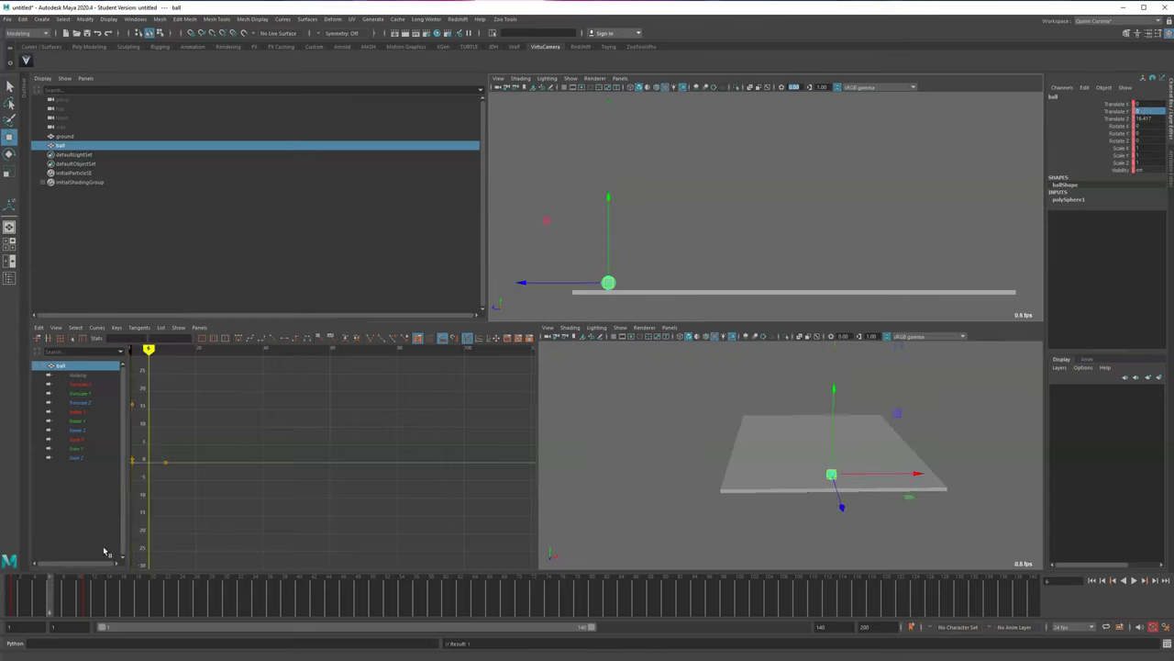
drag(601, 201, 629, 64)
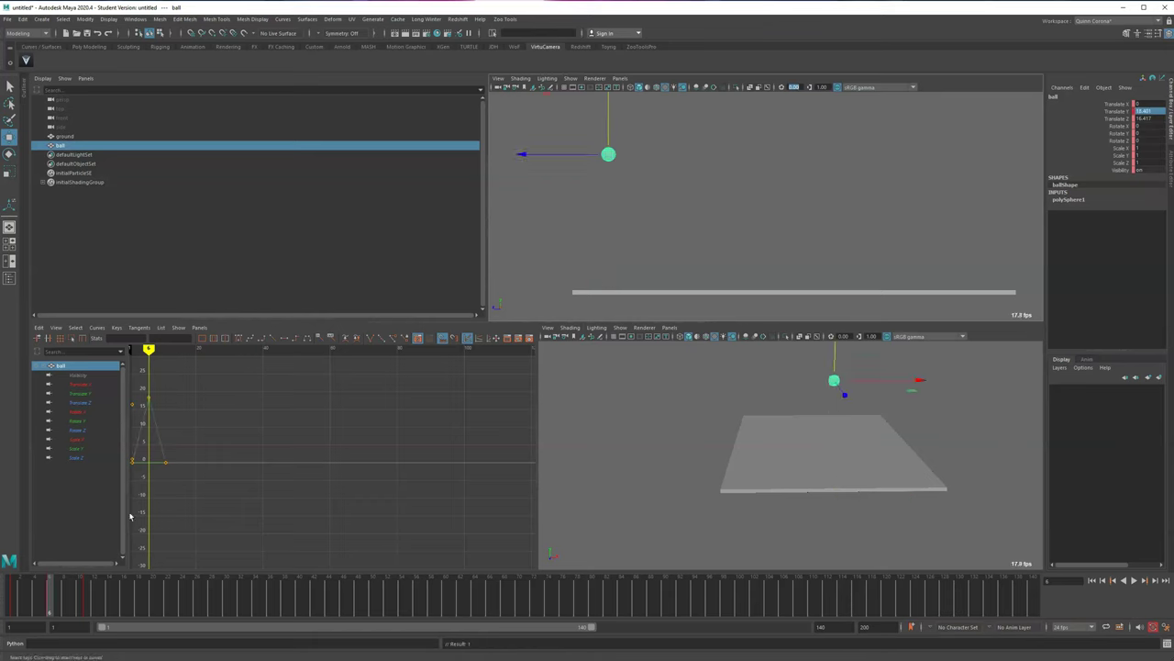
click(83, 610)
click(123, 605)
drag(608, 195, 624, 87)
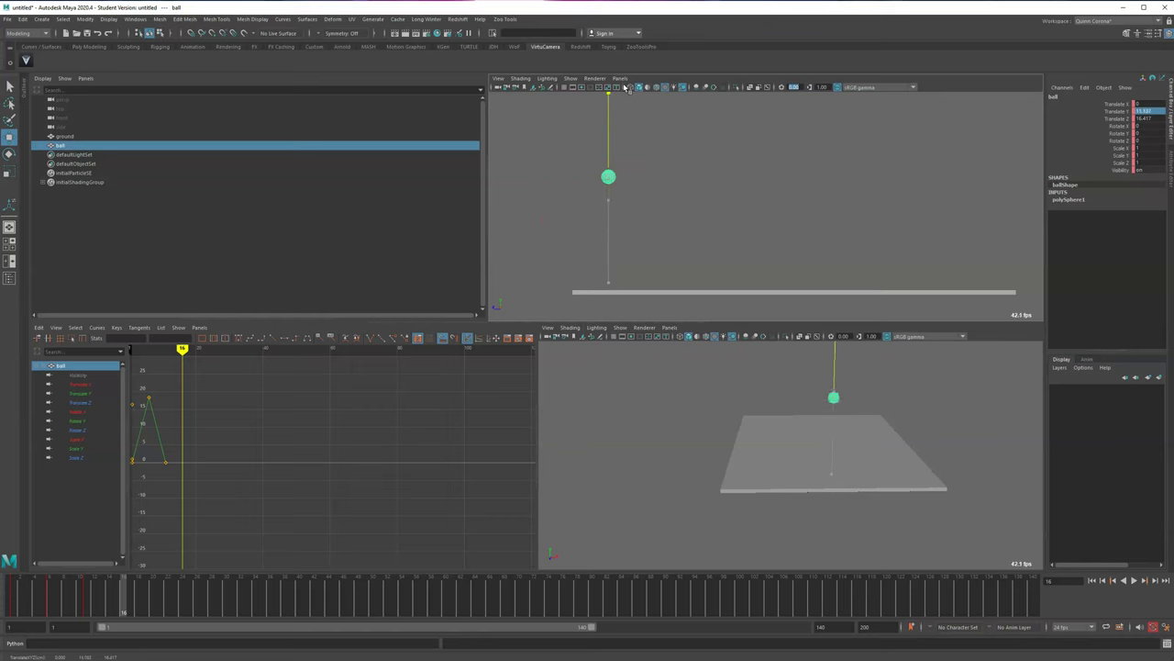
click(161, 609)
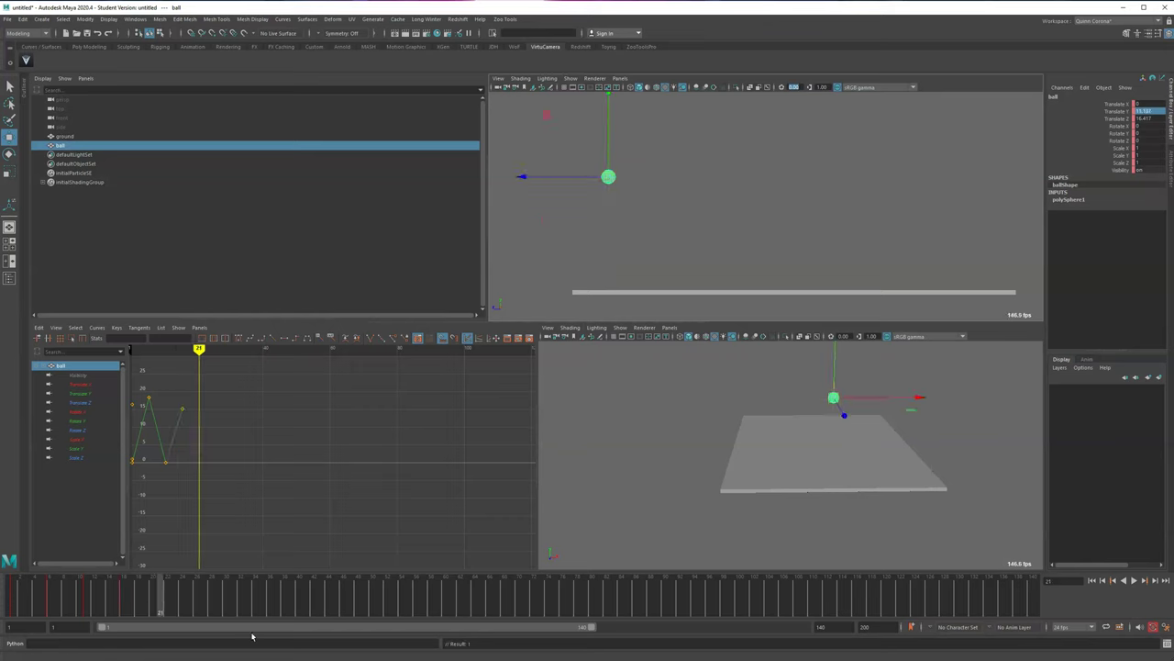
- Return to frame 1 and delete all of the ball's keys after that frame
click(13, 606)
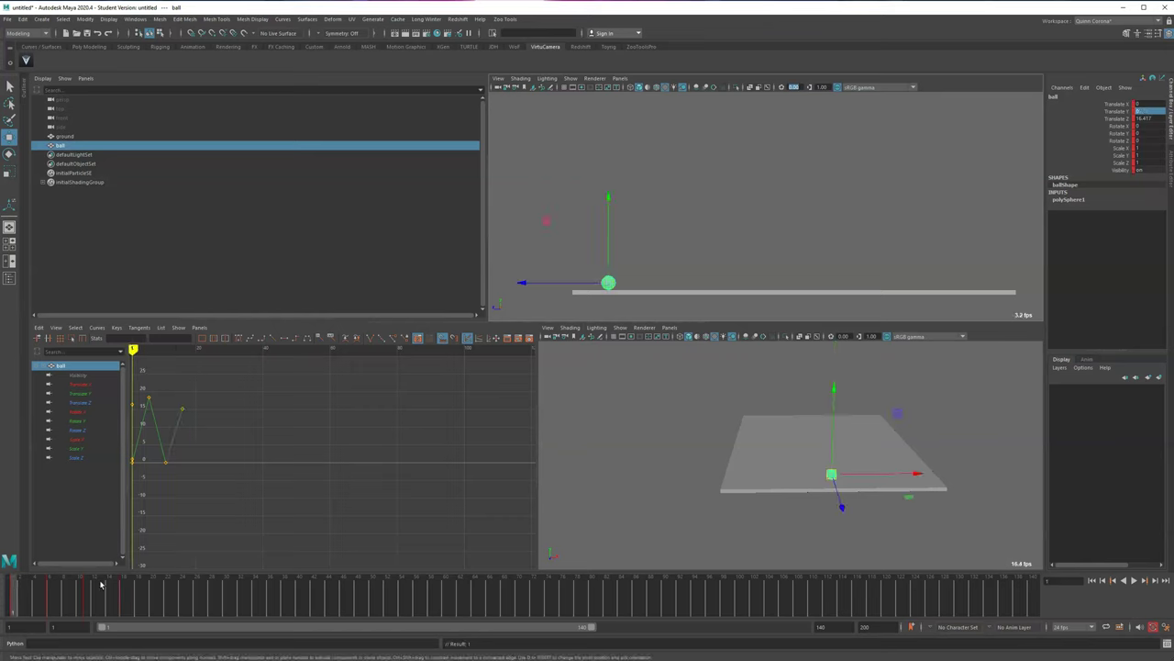
drag(231, 500, 141, 358)
key(Delete)
alt+middle_drag(231, 488, 359, 495)
drag(359, 496, 240, 385)
key(Delete)
- Key the ball at frame 1, raised above the ground to about 19 in Translate Y
key(s)
drag(611, 200, 611, 65)
key(alt+v)
key(Escape)
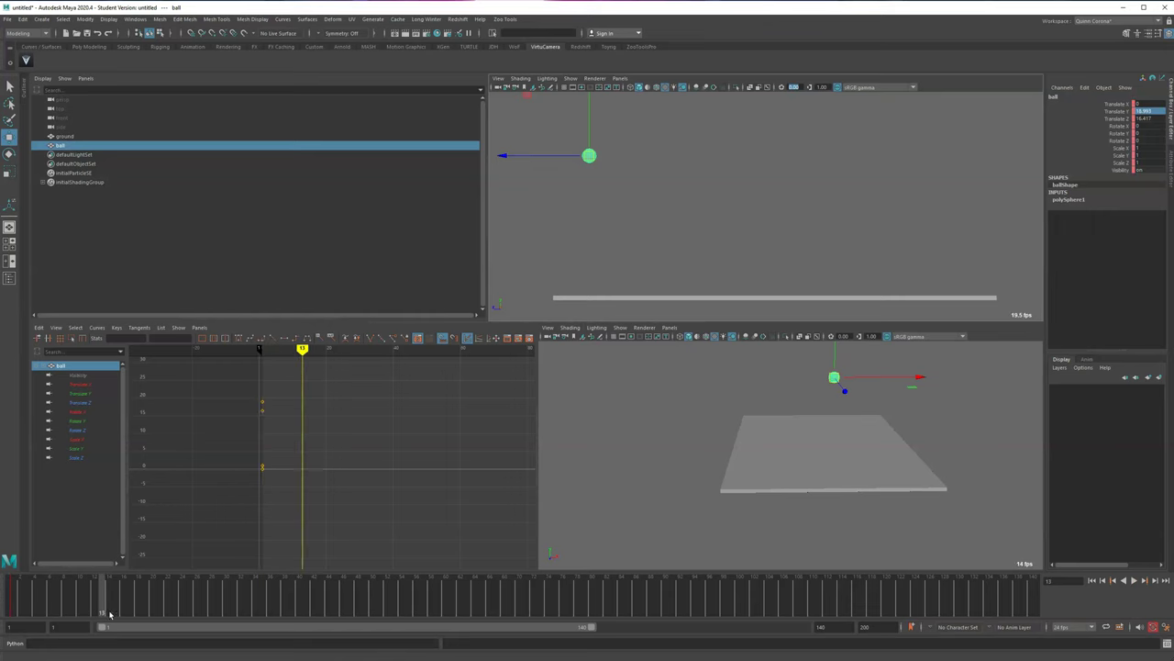
- Set the ball's Translate Y to 0 at frame 13 and raise it to about 11.3 at frame 23
double_click(1152, 110)
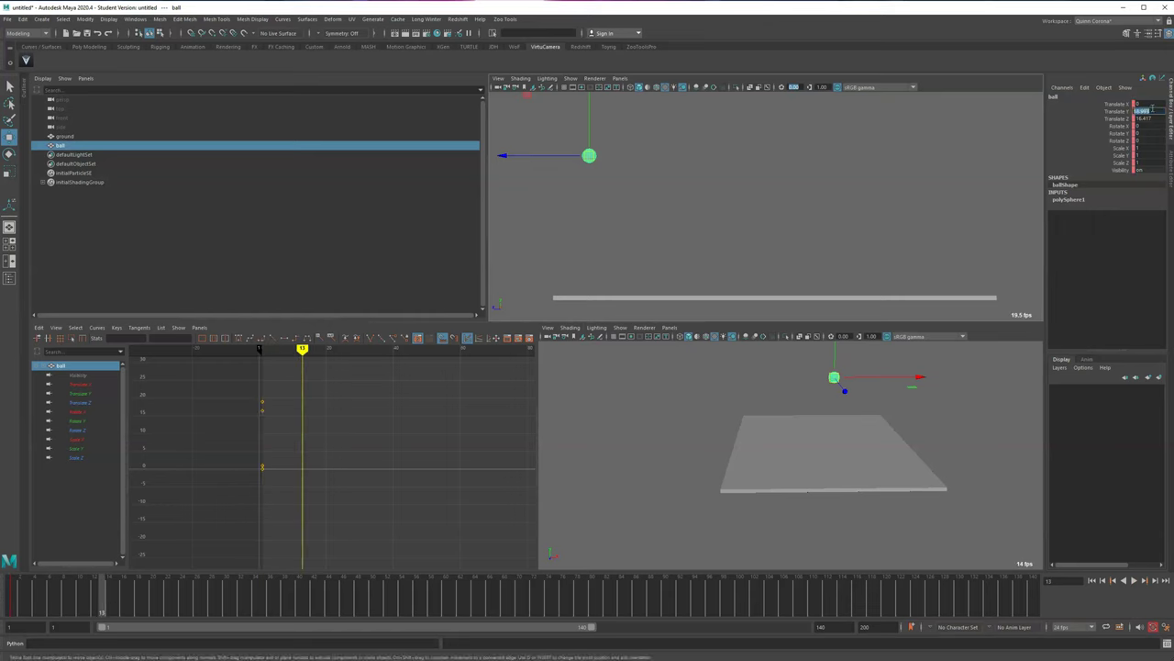
text(0)
key(Return)
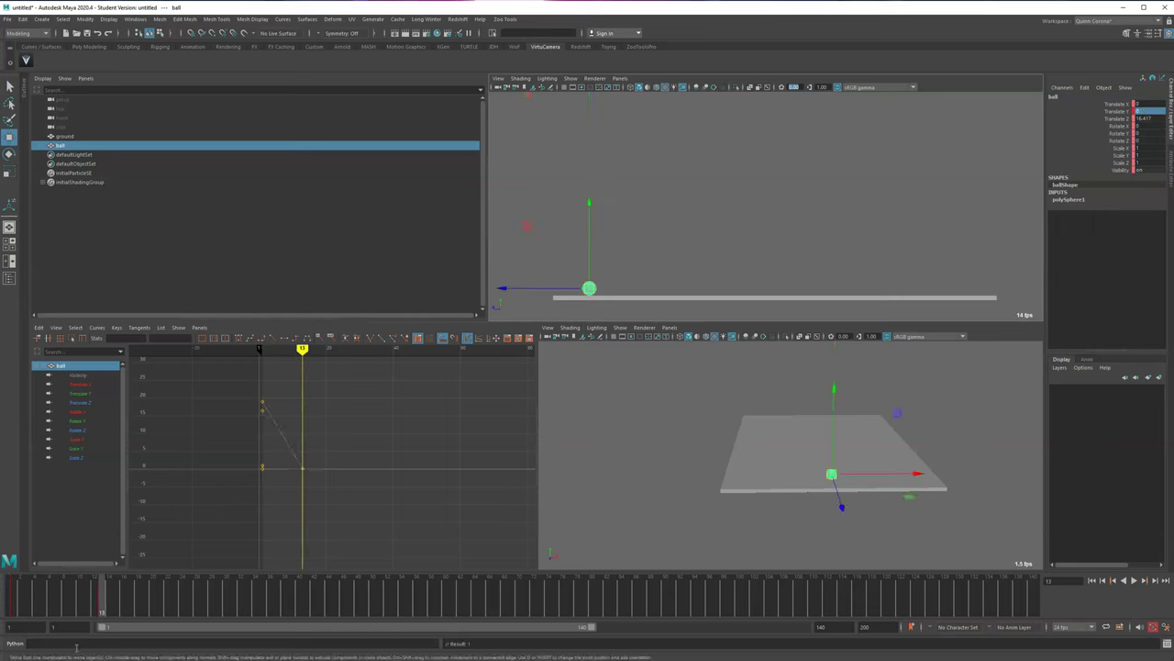
drag(103, 610, 174, 610)
drag(588, 200, 588, 122)
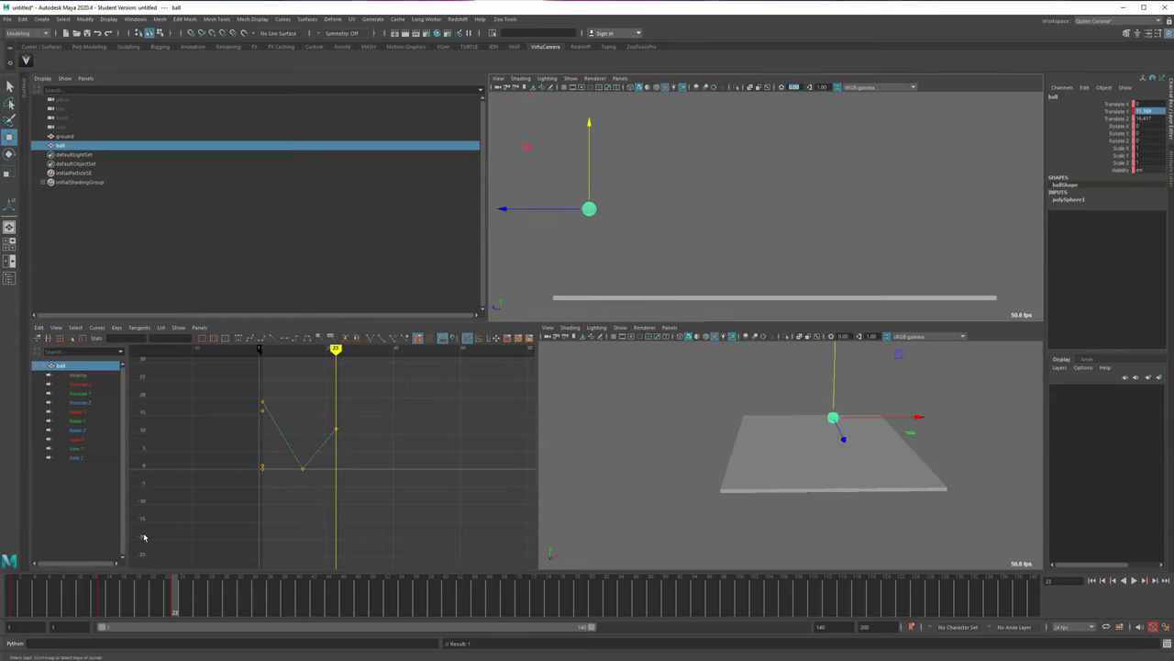
- Copy the ball's ground-contact pose from frame 13 to frame 32 and key it there
click(237, 611)
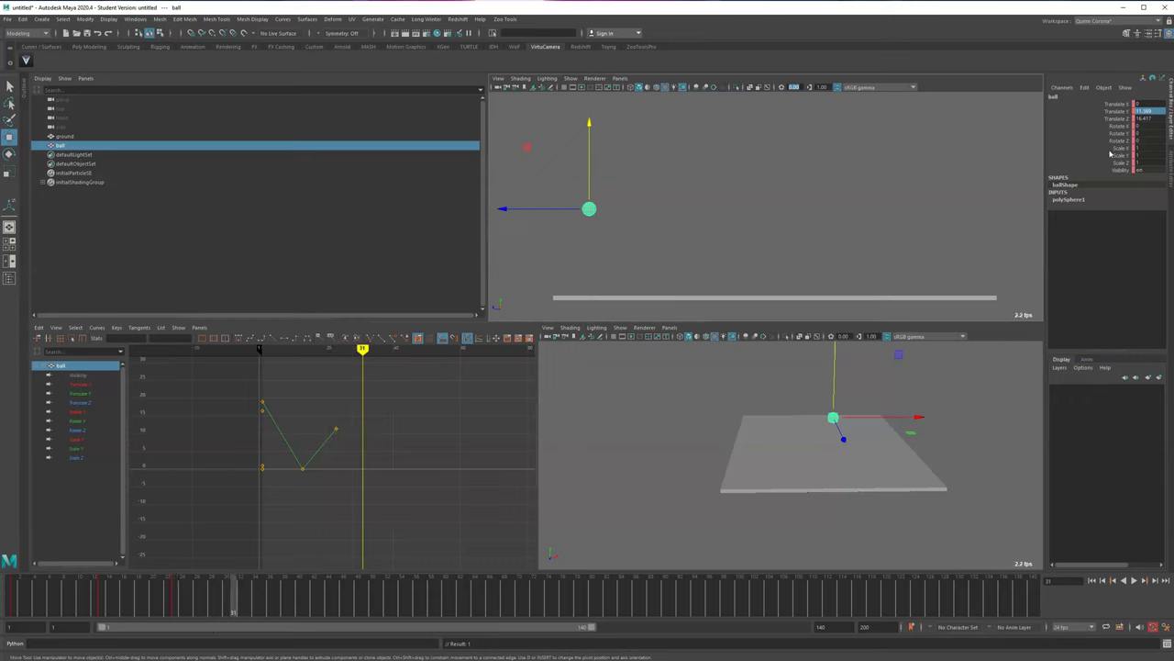
click(1142, 112)
click(103, 606)
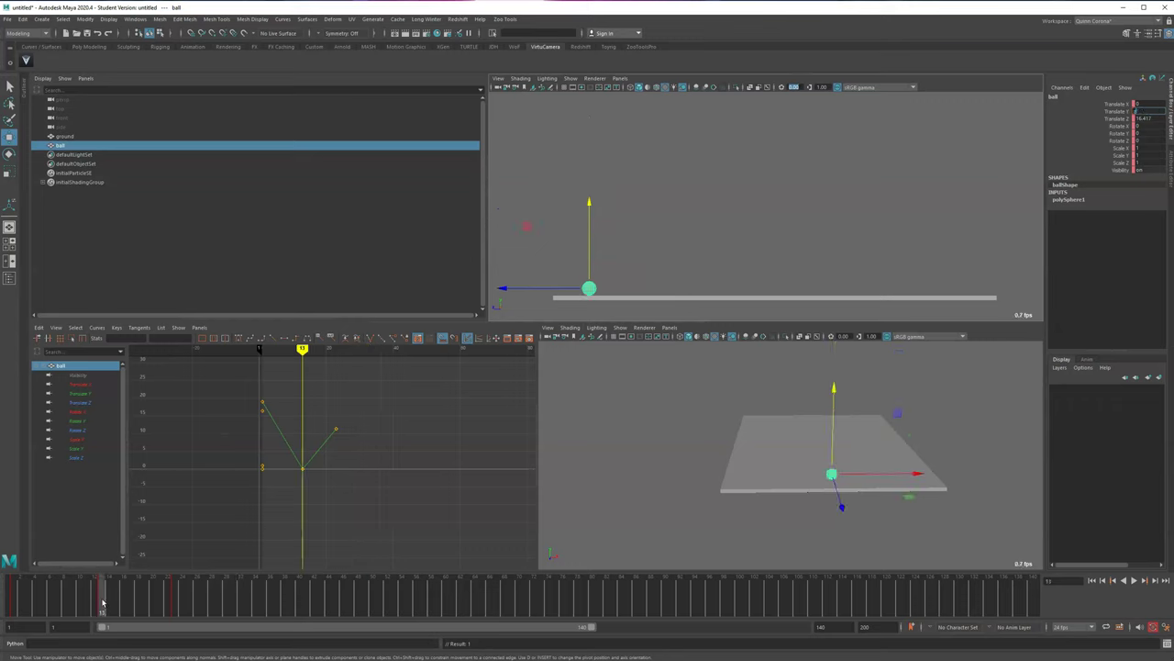
drag(103, 601, 241, 617)
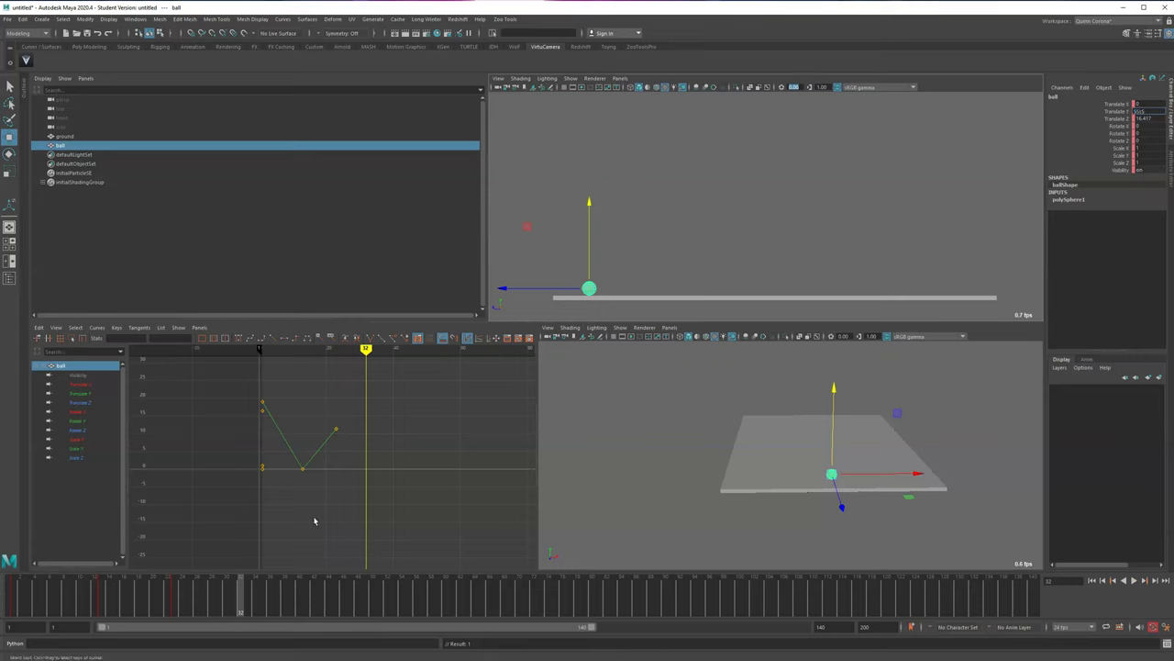
key(s)
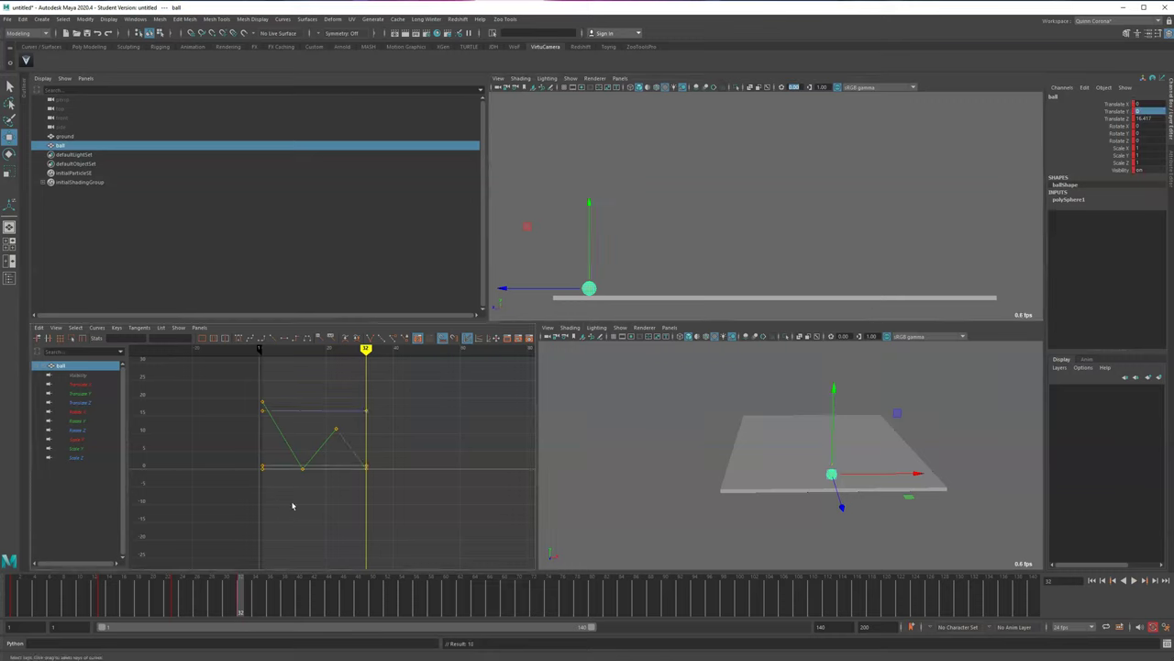
- Isolate the ball's Translate Y curve and raise the ball to about 4.2 in Y at frame 41
click(57, 393)
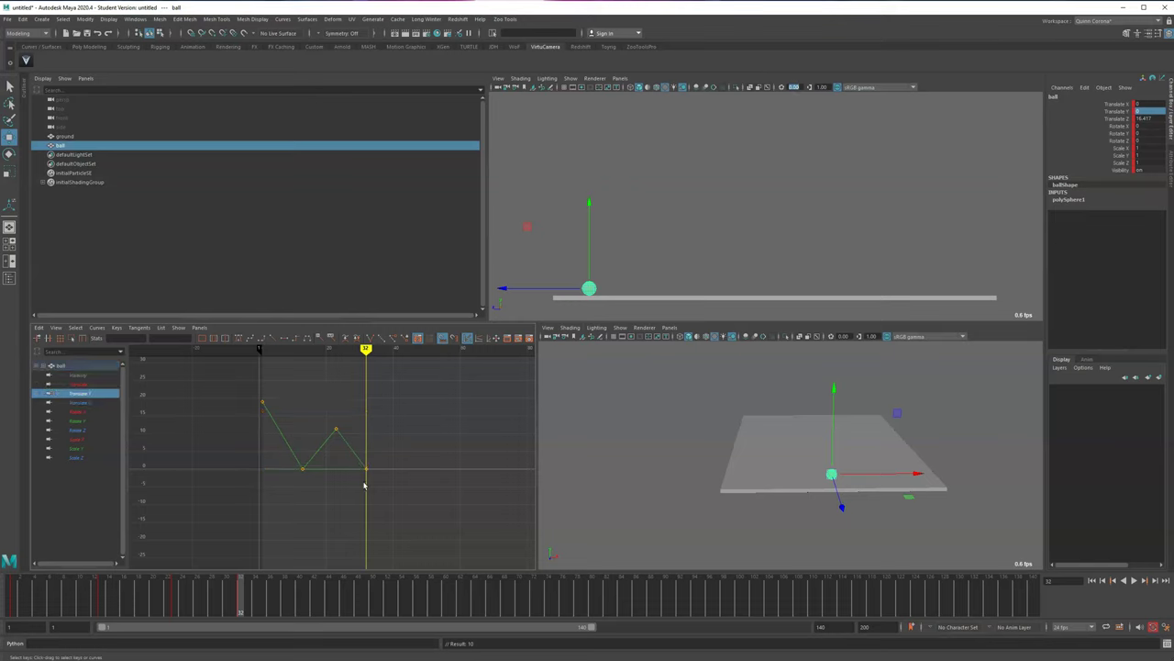
drag(260, 612, 306, 612)
drag(590, 200, 594, 174)
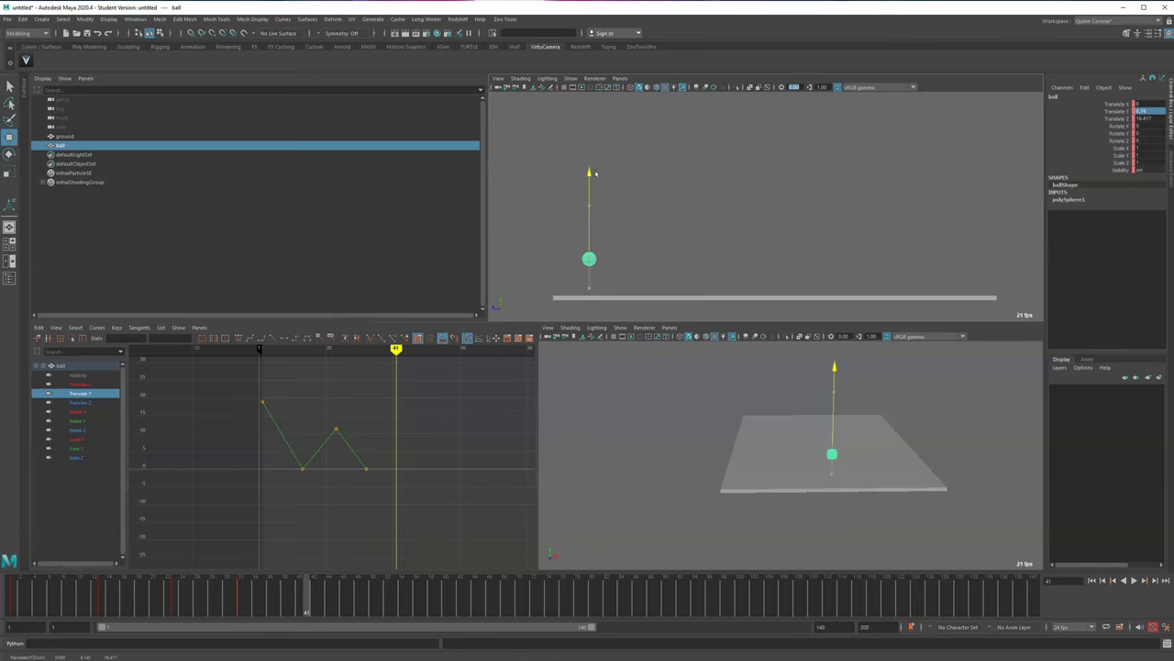
- Copy the ball's ground-contact pose from frame 32 to frame 50 and key it there
click(357, 607)
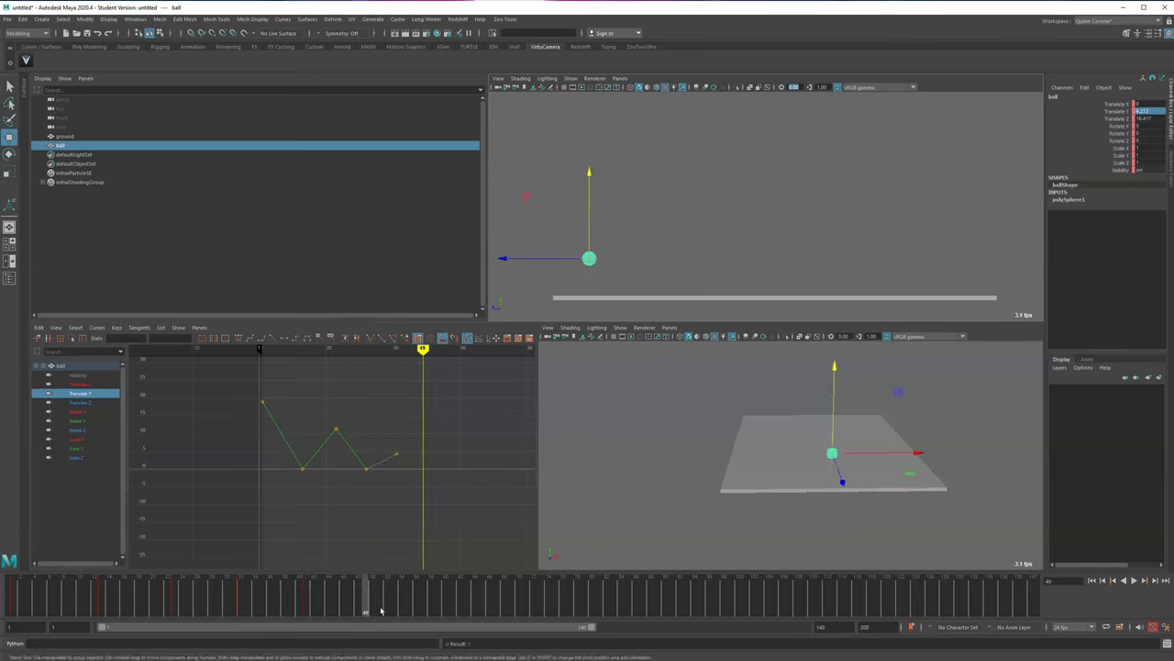
click(313, 606)
drag(249, 608, 241, 608)
middle_drag(241, 609, 366, 609)
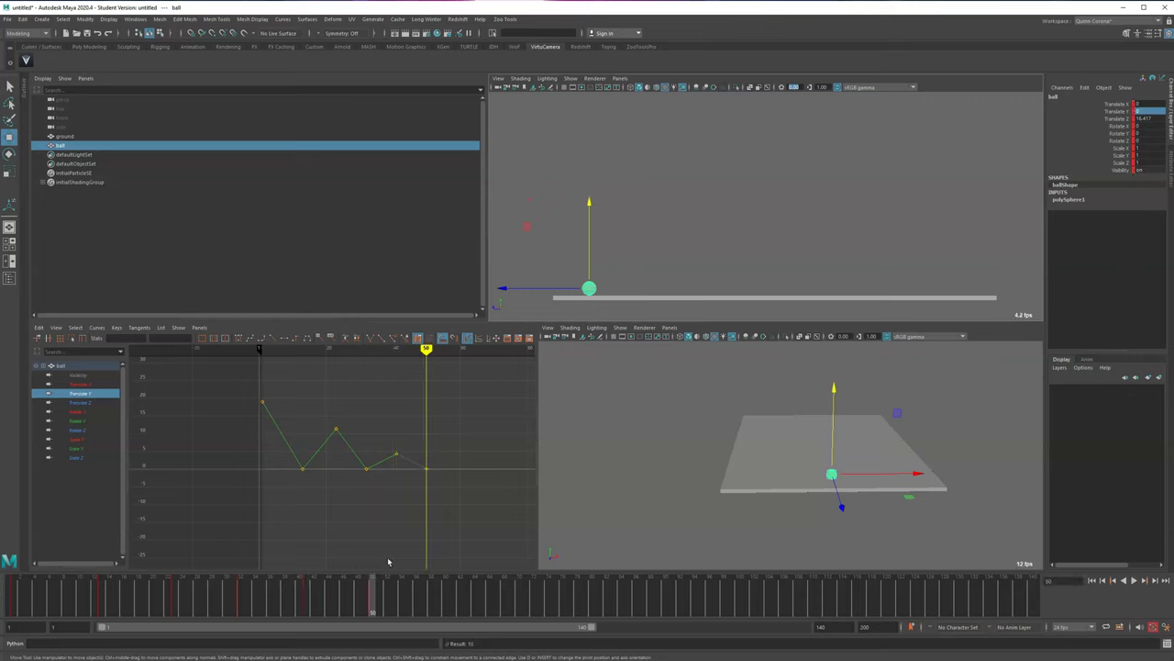
key(s)
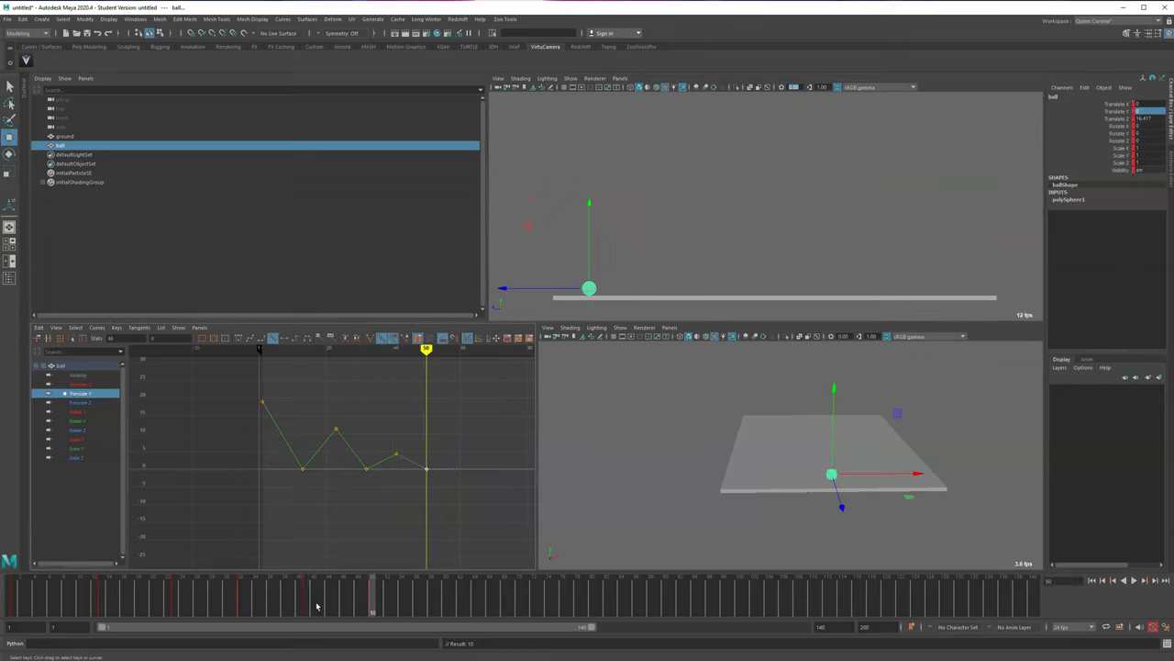
- Carry the ball's frame 41 pose over to frame 59 and lower it to about 1.3 in Translate Y
click(308, 606)
drag(308, 605, 437, 609)
drag(390, 445, 391, 446)
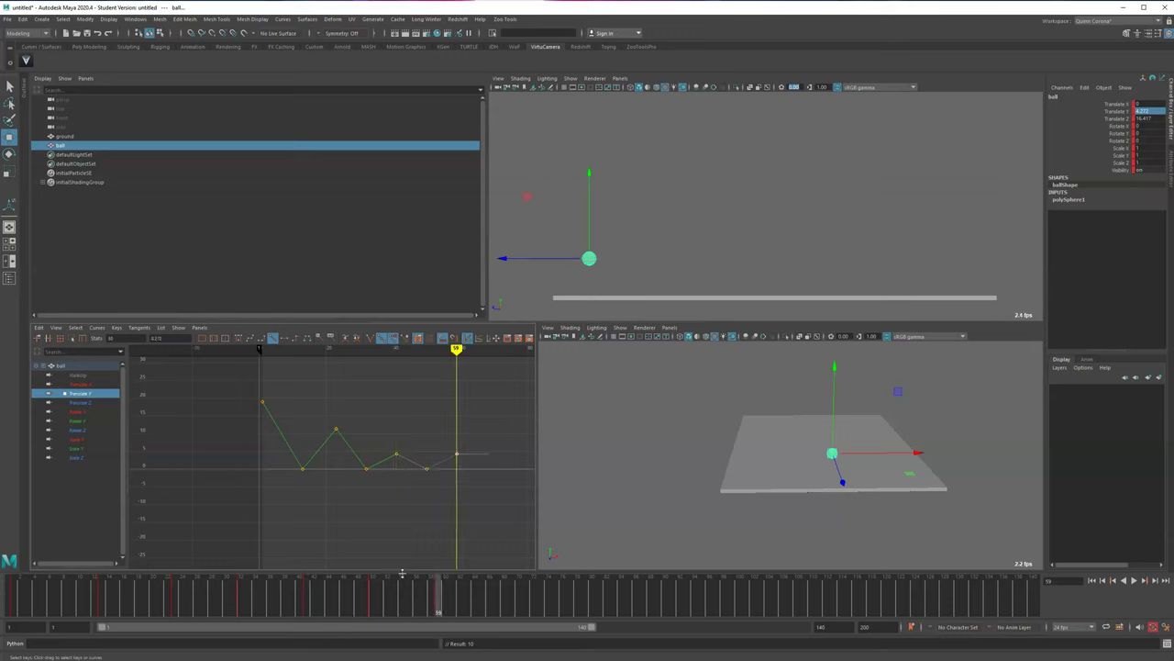
key(ctrl+z)
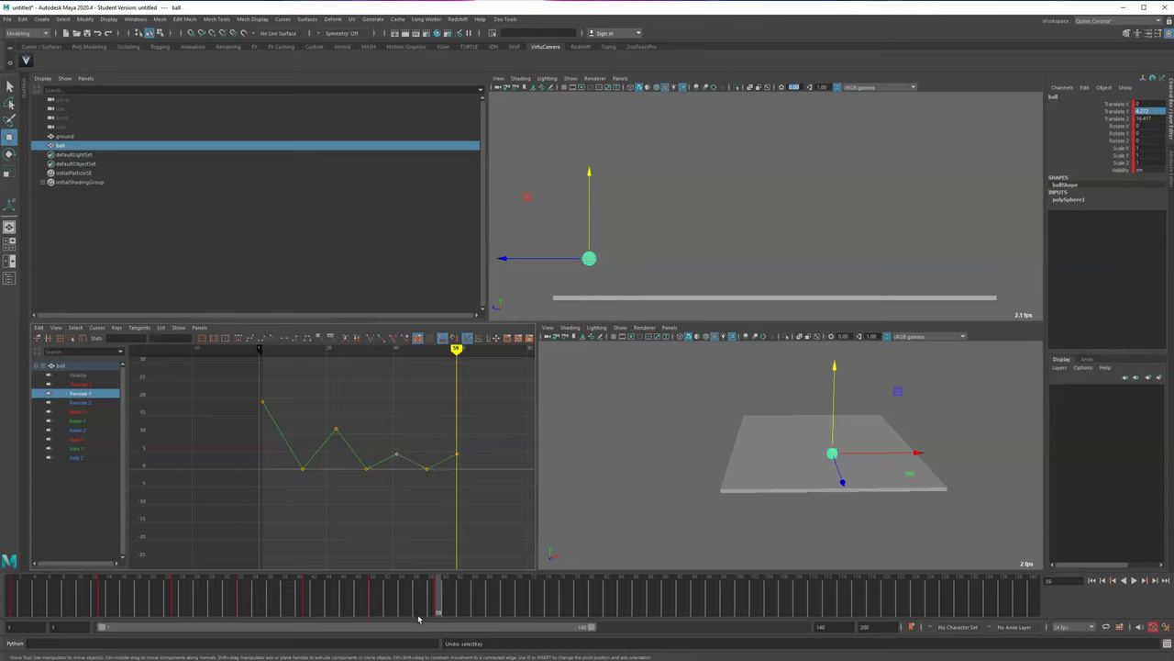
drag(590, 174, 592, 196)
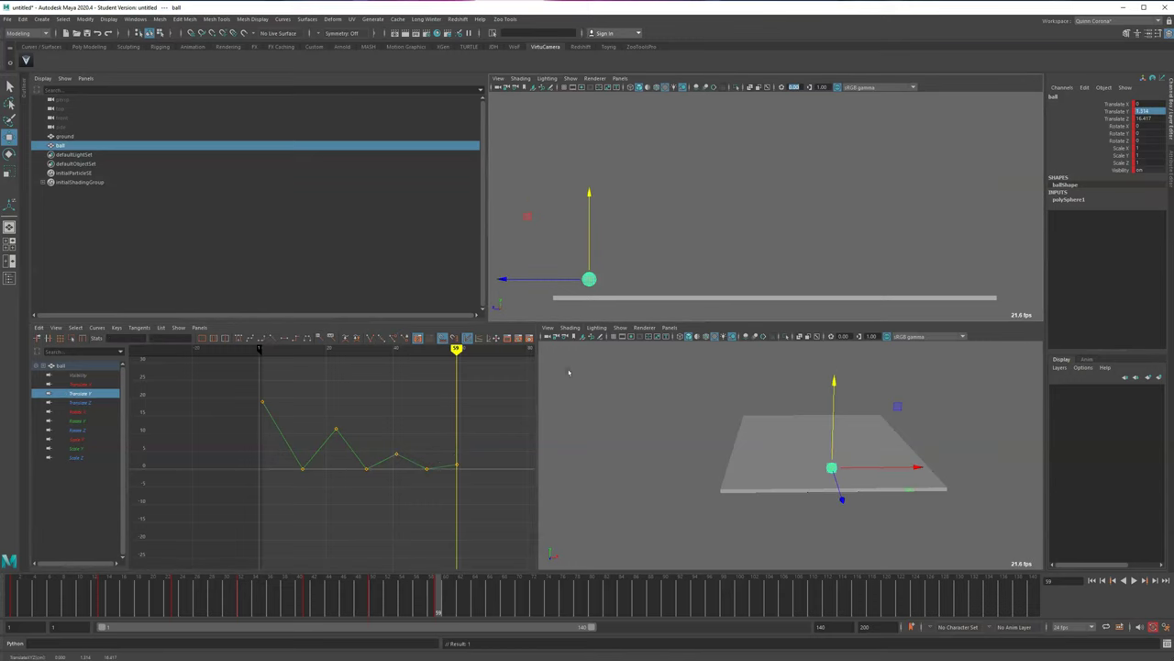
- Copy the ball's ground-contact pose from frame 50 to frame 66 and key it there
drag(441, 613, 503, 606)
drag(369, 608, 491, 611)
key(s)
key(q)
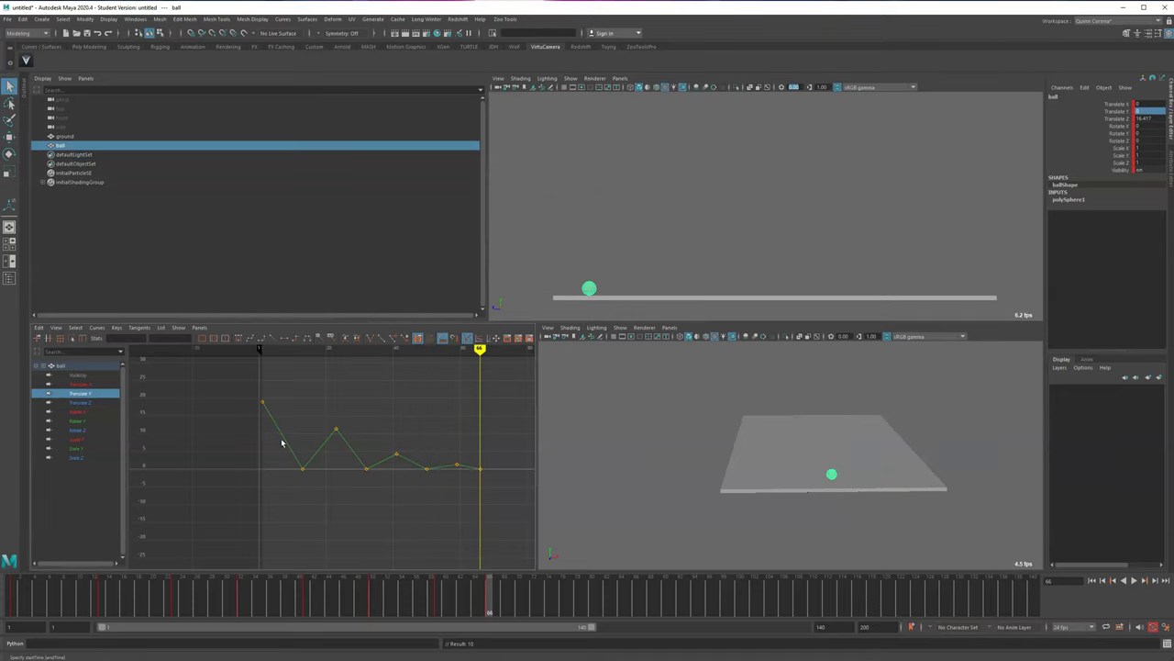
- Maximize the Graph Editor and frame the ball's whole Translate Y curve to examine its shape
drag(506, 515, 251, 360)
key(space)
key(f)
alt+right_drag(594, 418, 504, 447)
click(350, 286)
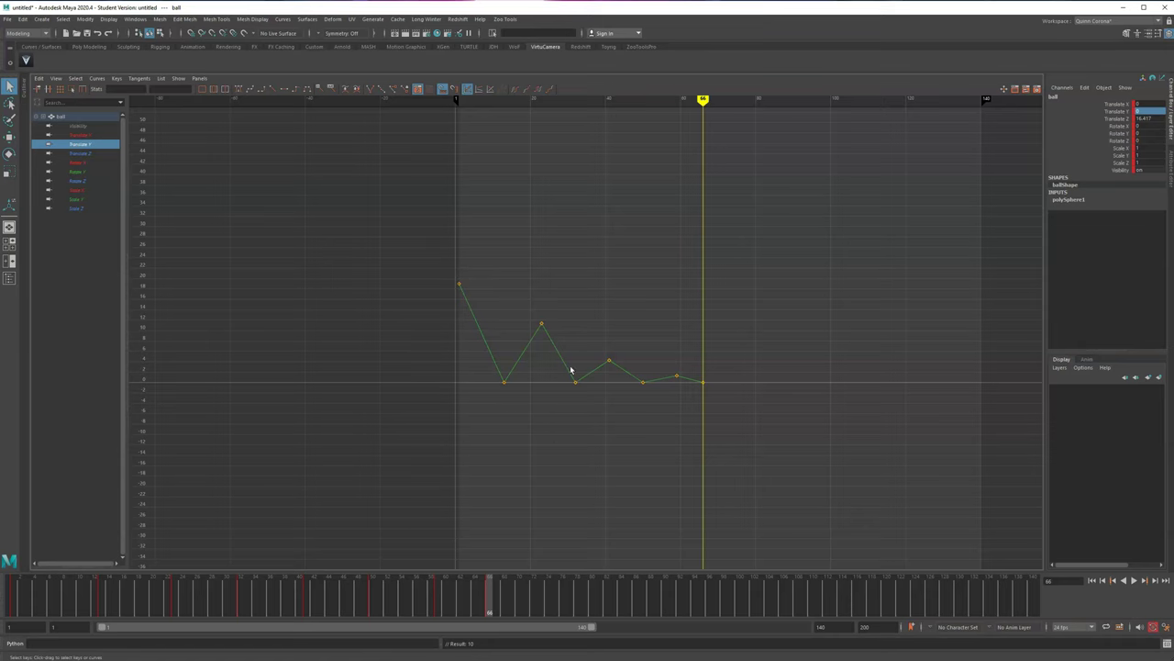
alt+middle_drag(606, 408, 555, 369)
alt+right_drag(556, 369, 383, 162)
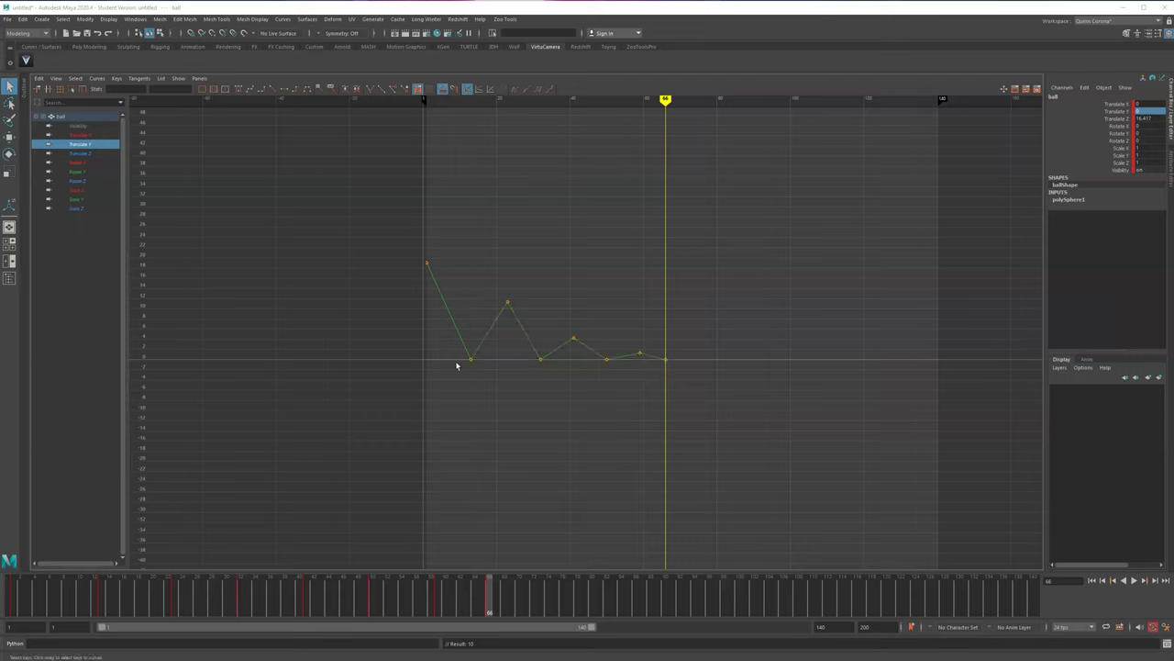
click(426, 263)
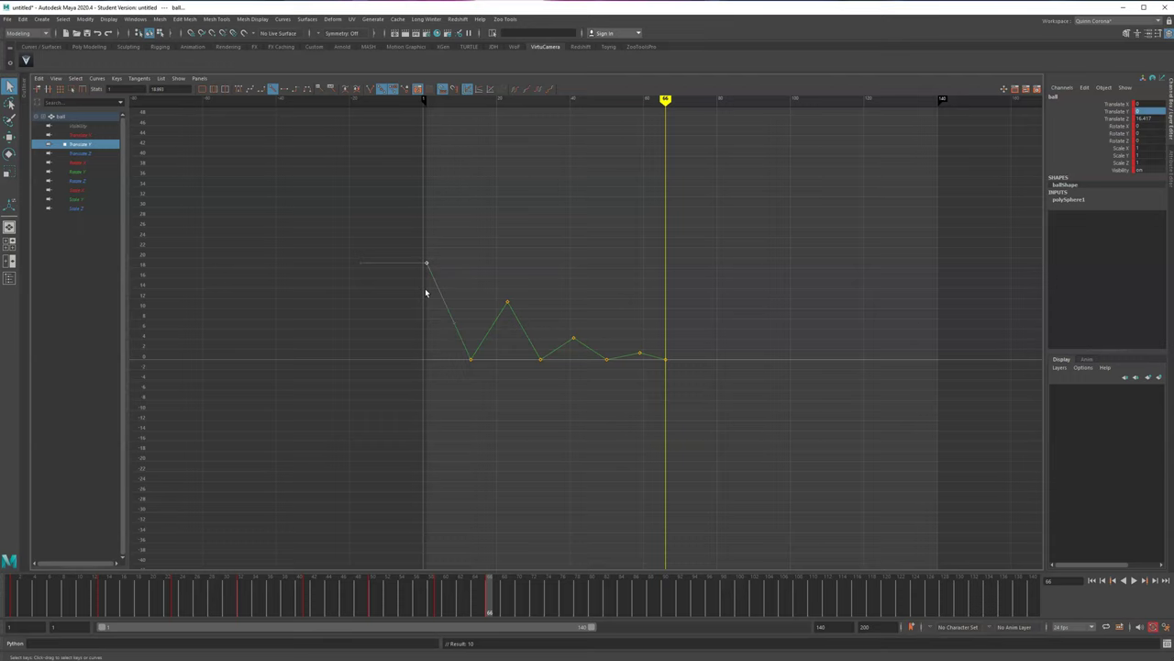
key(r)
middle_drag(438, 344, 475, 308)
key(ctrl+z)
key(f)
key(q)
scroll(621, 419, down, 10)
alt+middle_drag(621, 419, 410, 379)
scroll(409, 380, up, 4)
alt+middle_drag(541, 381, 564, 379)
scroll(564, 380, up, 2)
scroll(564, 380, down, 3)
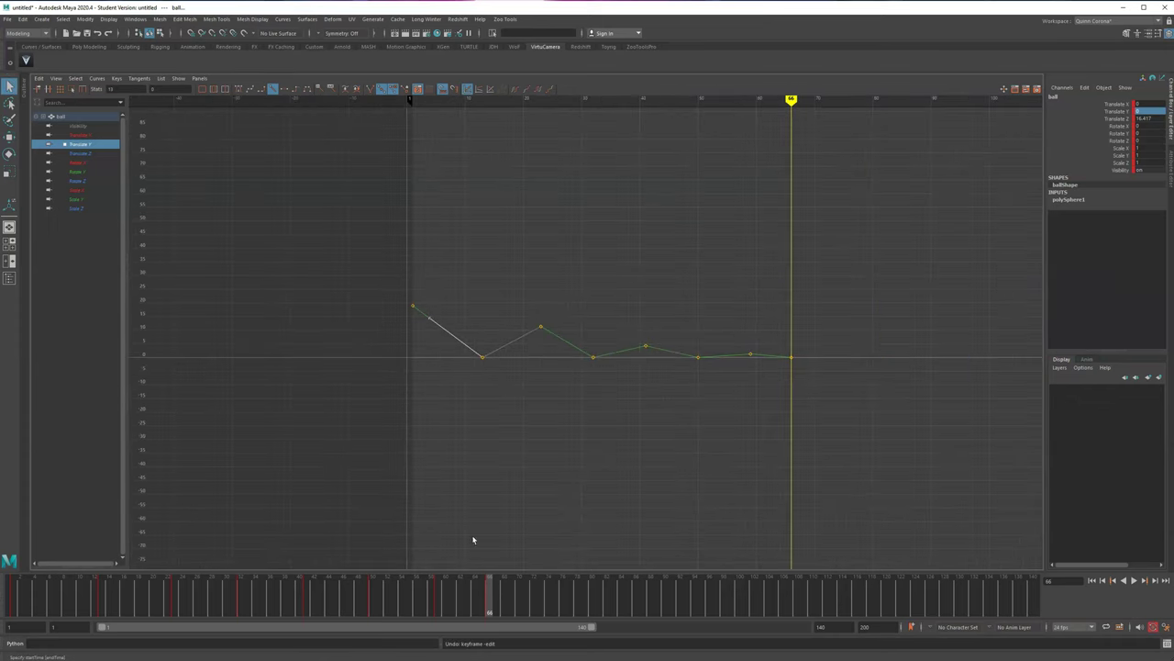
- Play the ball's bounce from frame 1 in the maximized side view
drag(72, 601, 11, 601)
key(space)
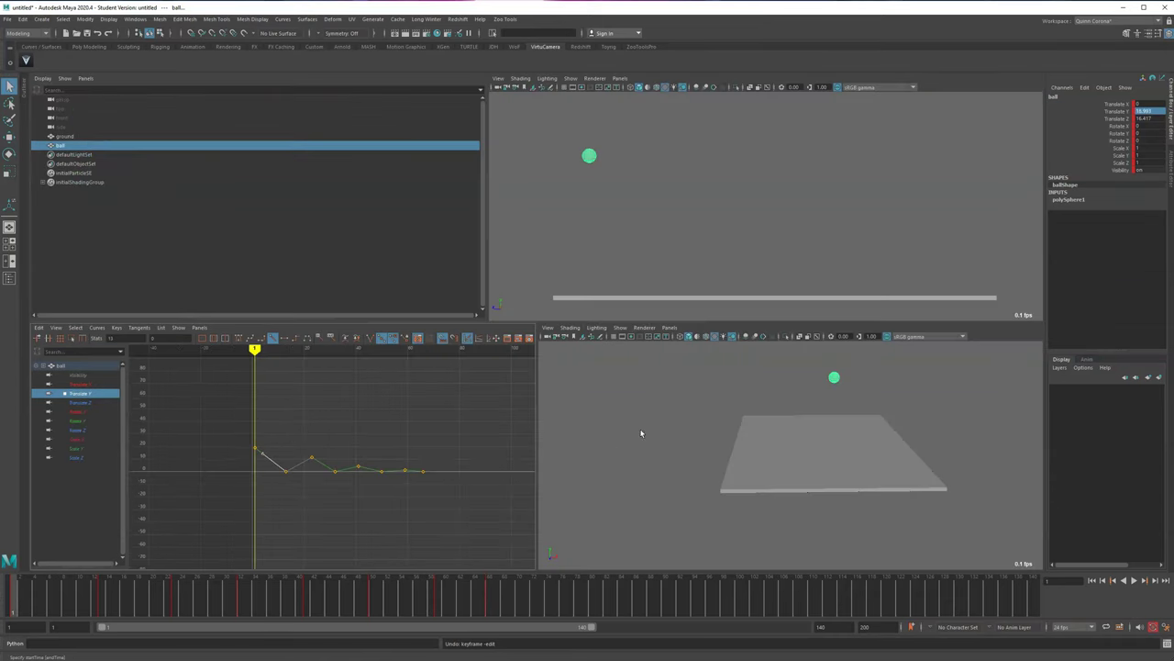
key(space)
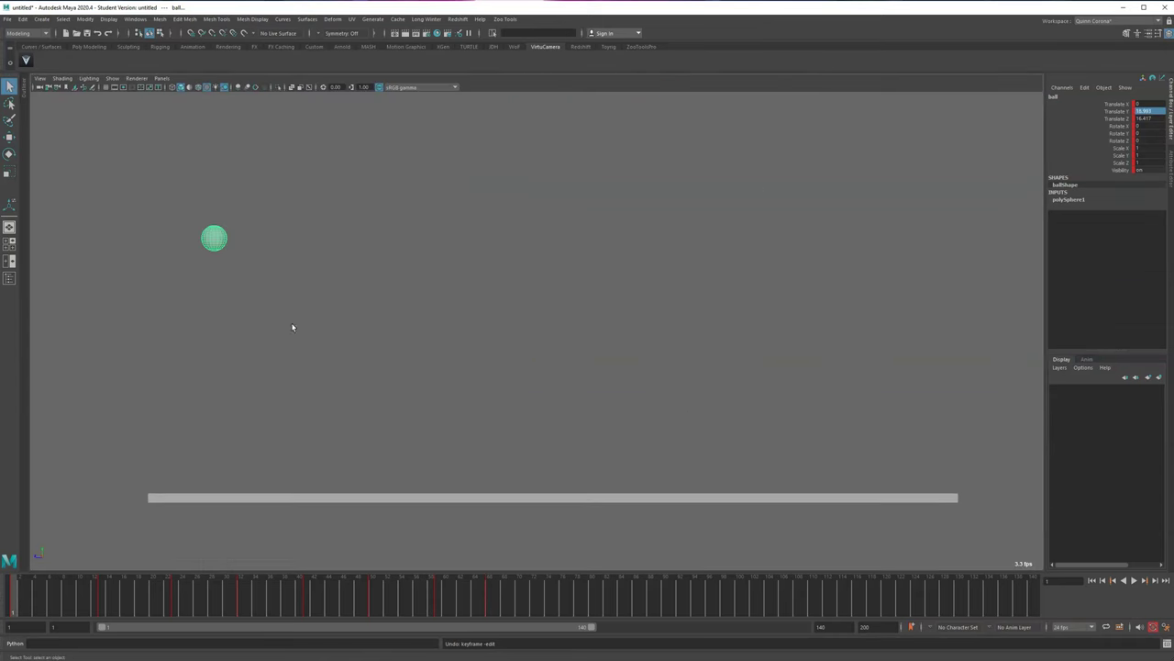
key(alt+v)
alt+middle_drag(315, 443, 634, 415)
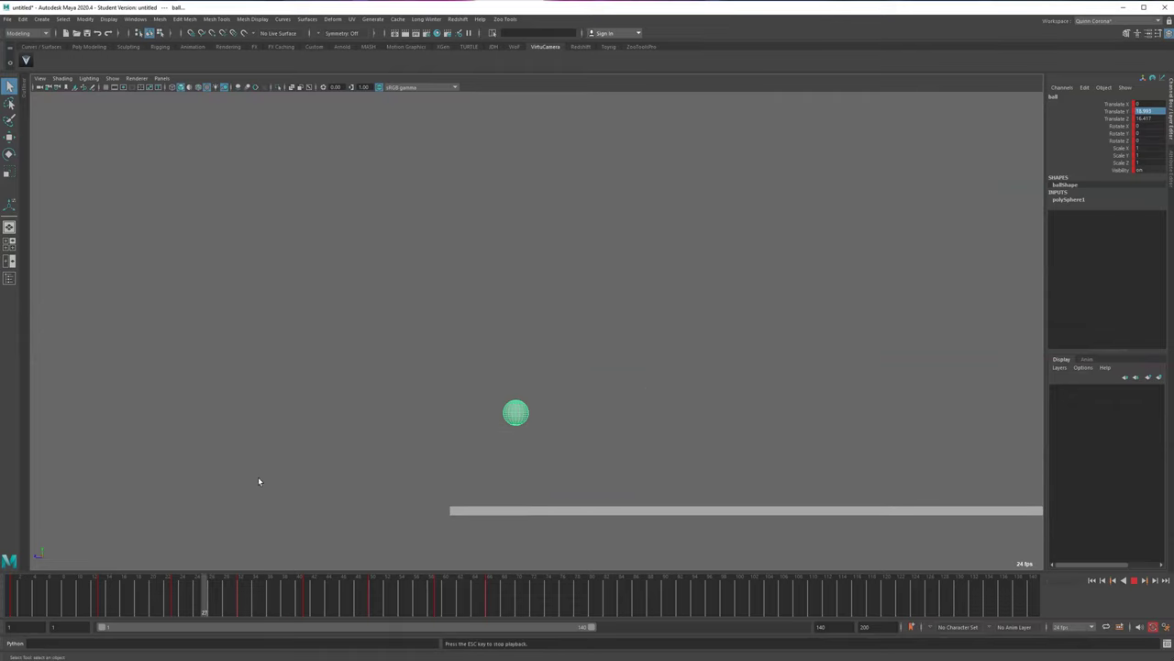
key(alt+v)
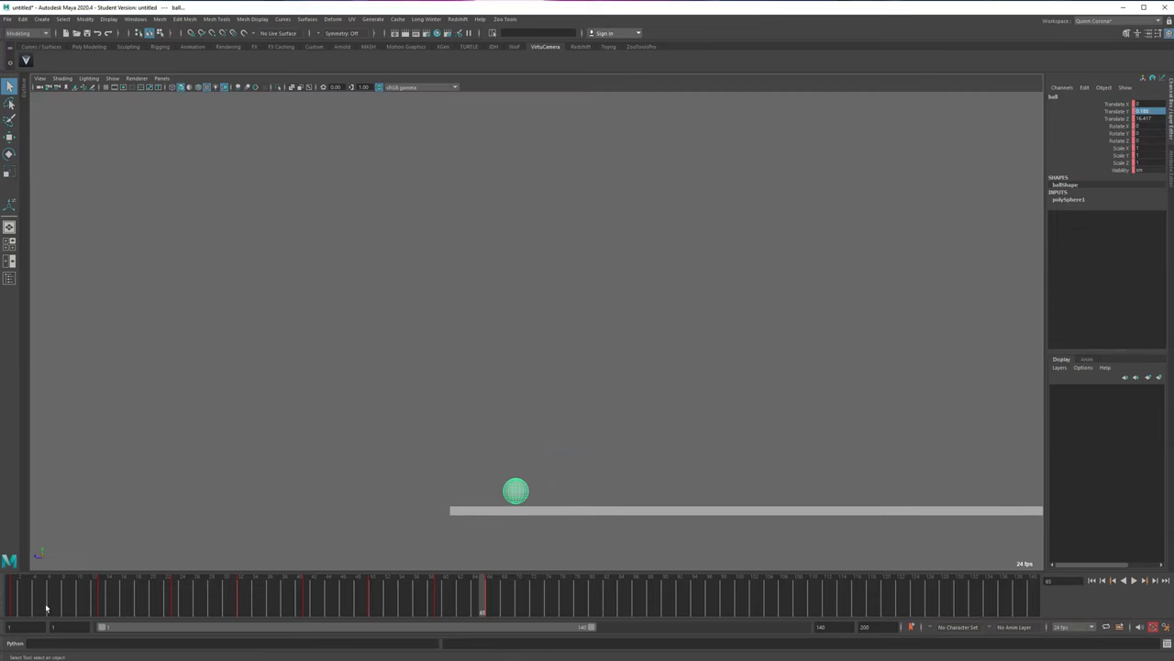
- Return to frame 1 and give the ball's first Translate Y key a flat tangent
drag(45, 605, 13, 601)
key(space)
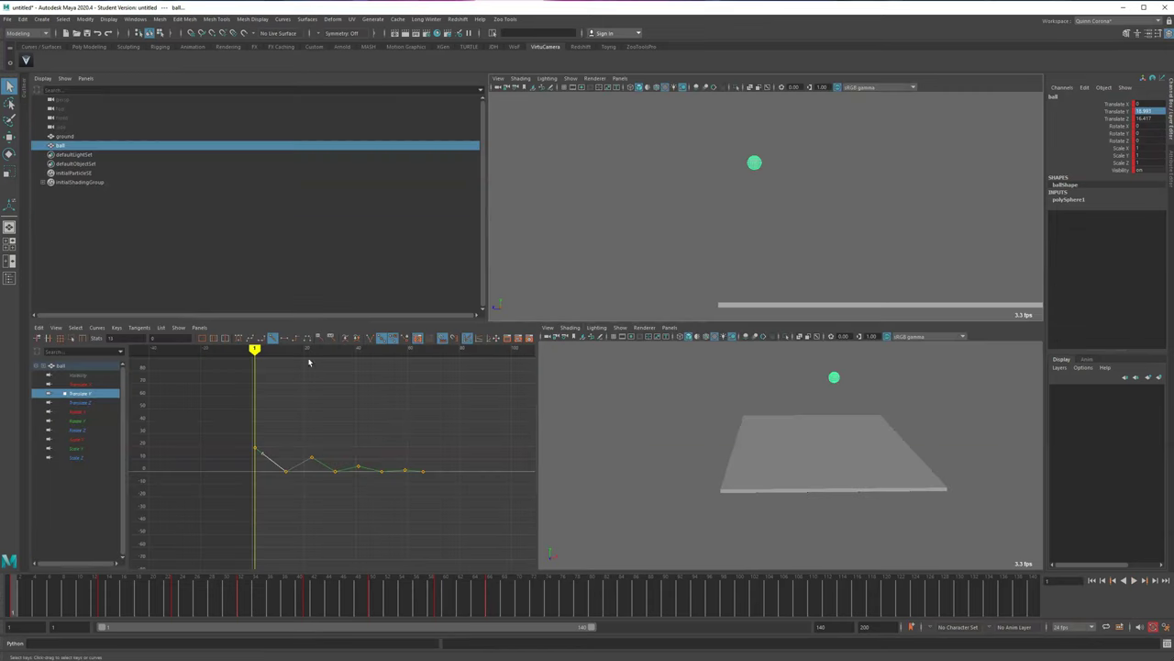
drag(209, 467, 273, 443)
key(f)
scroll(340, 485, down, 5)
click(287, 376)
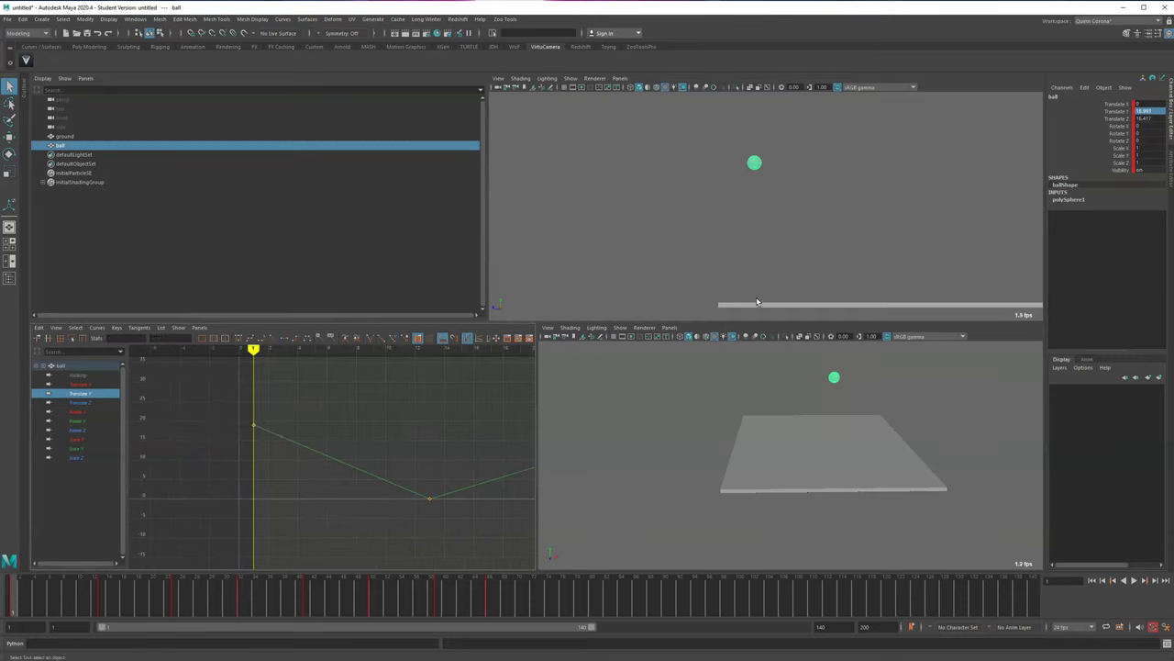
drag(264, 415, 213, 462)
click(284, 337)
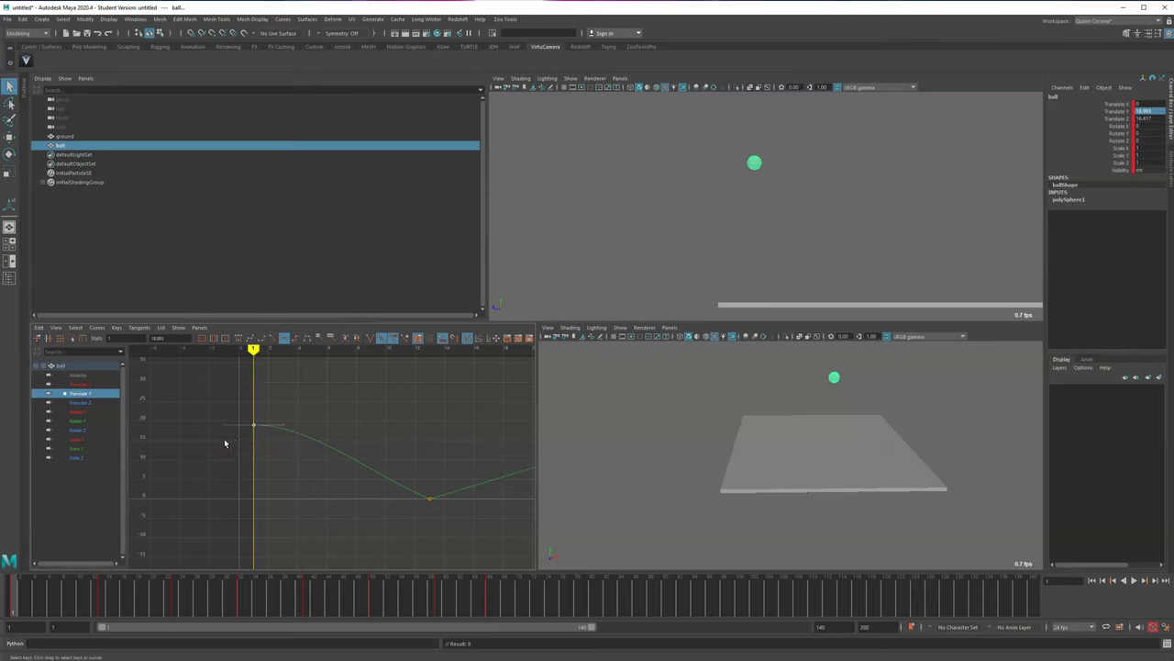
- Play back the ball's first drop and examine the Translate Y curve between frames 1 and 13 in the maximized Graph Editor
key(alt+v)
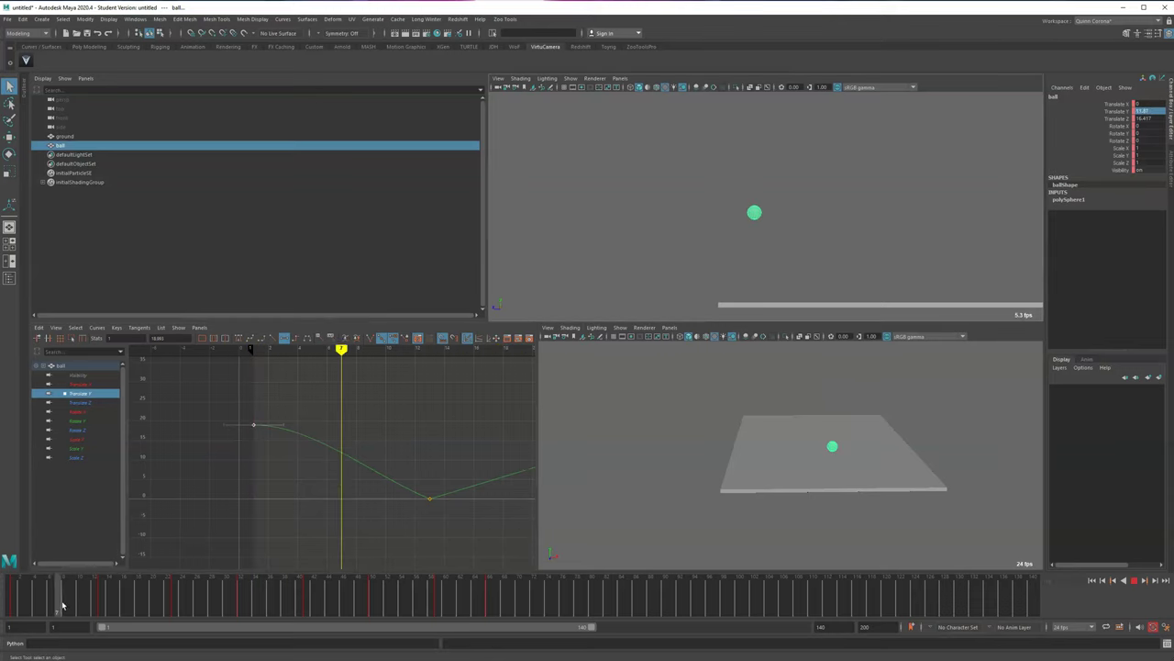
key(space)
alt+right_drag(551, 472, 755, 450)
alt+middle_drag(785, 493, 710, 487)
alt+right_drag(710, 487, 601, 464)
alt+middle_drag(601, 465, 499, 440)
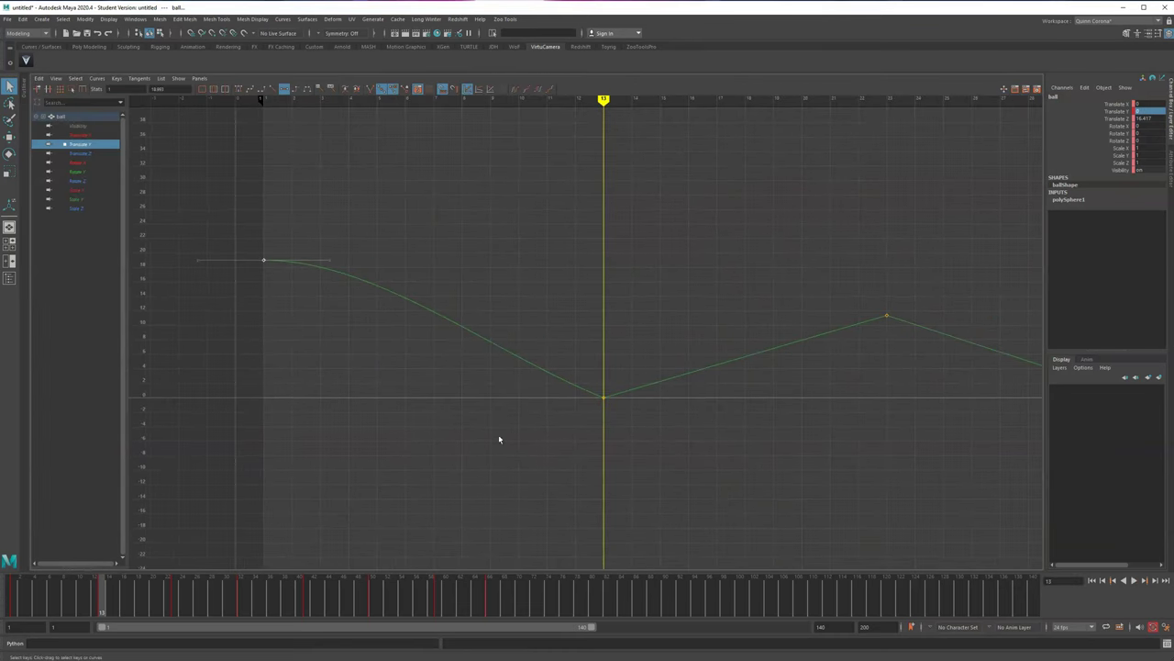
drag(546, 420, 637, 367)
click(547, 162)
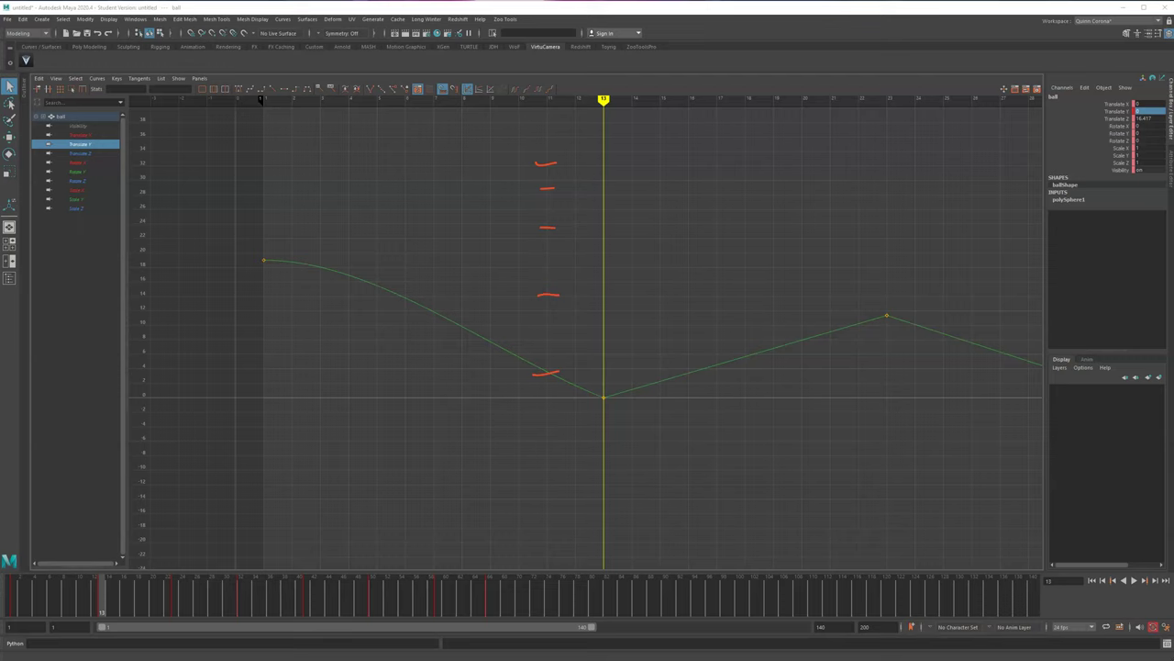
- Break the tangents of the ball's Translate Y key at frame 13 and steepen its incoming handle
alt+middle_drag(585, 443, 495, 413)
drag(478, 411, 556, 343)
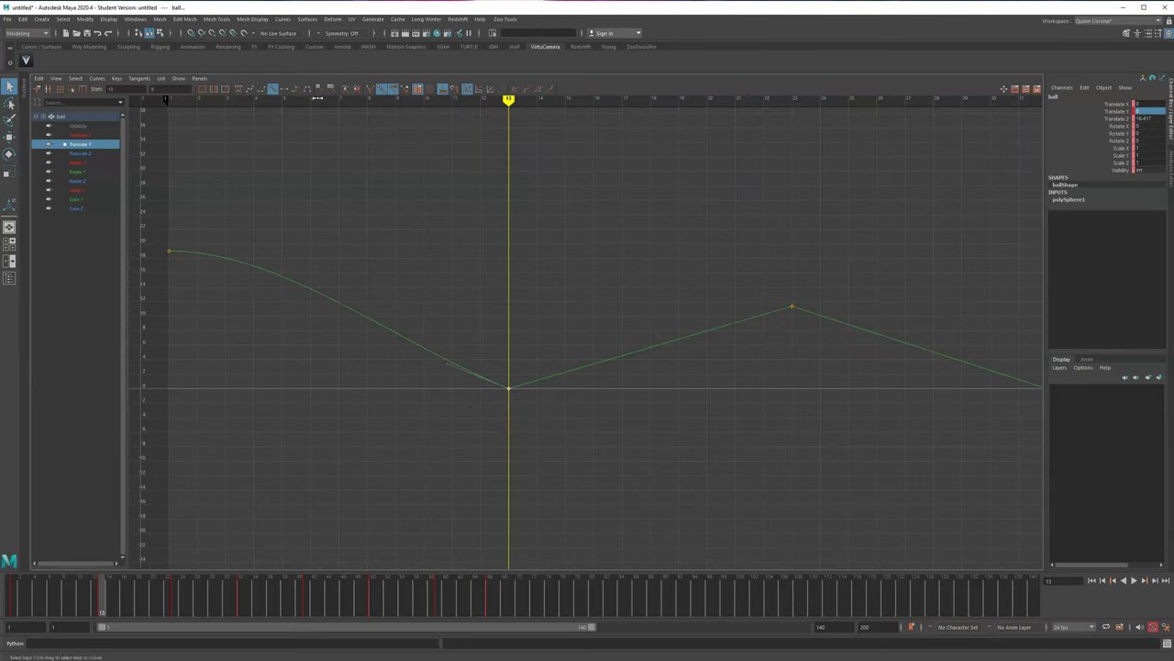
click(370, 89)
key(w)
drag(466, 359, 509, 291)
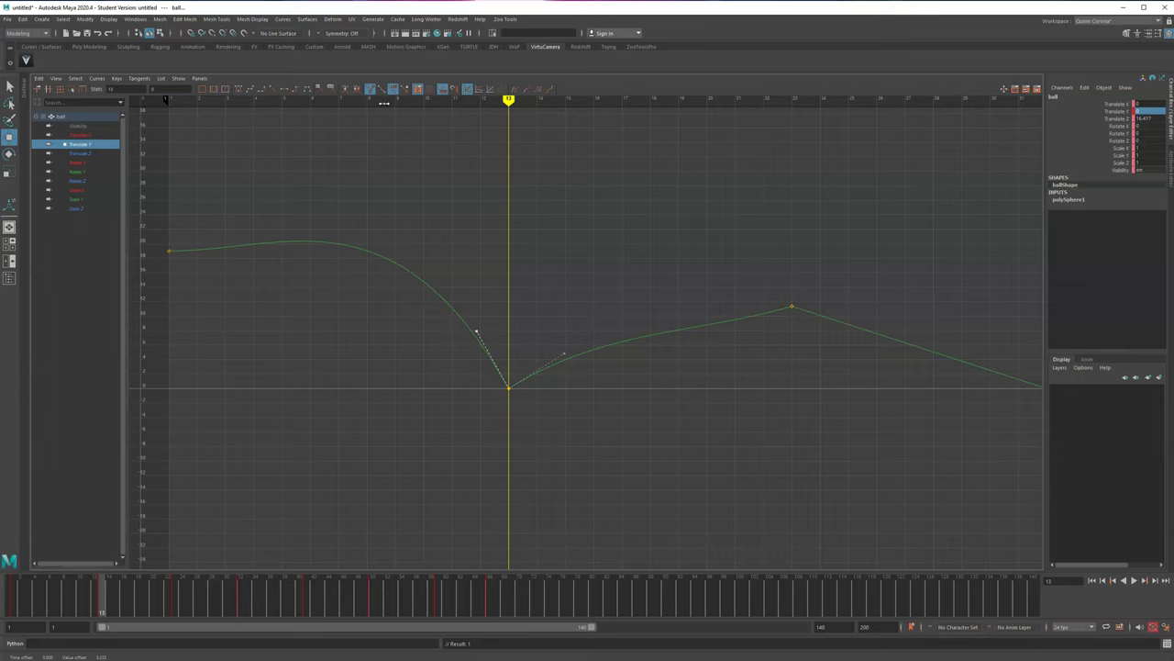
key(r)
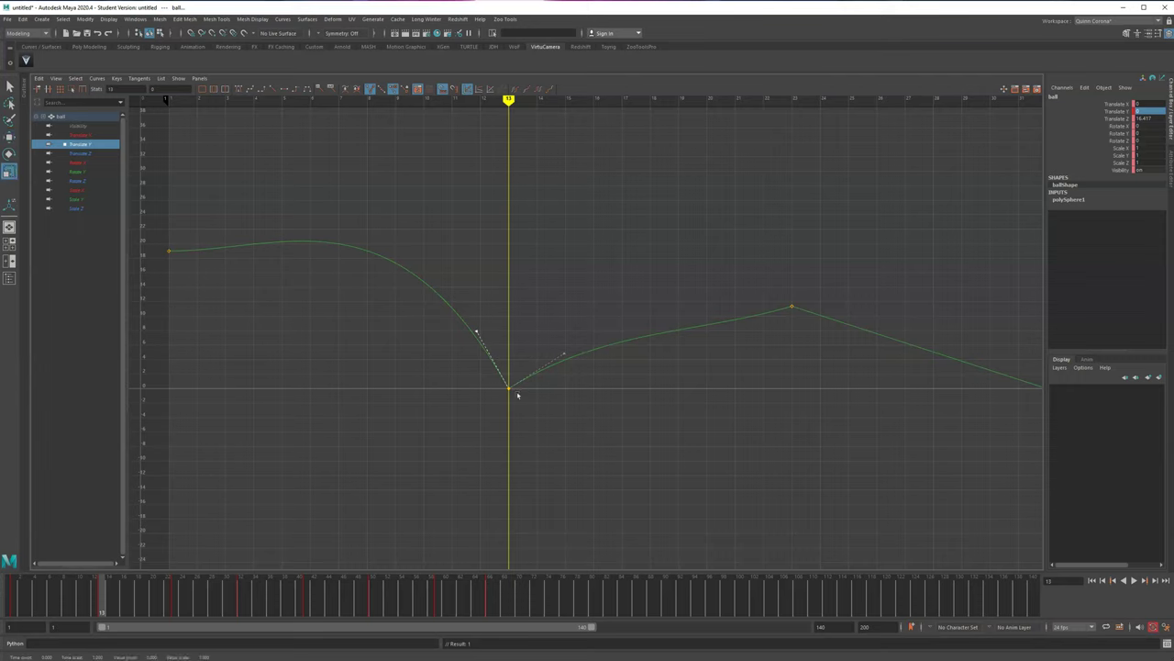
key(q)
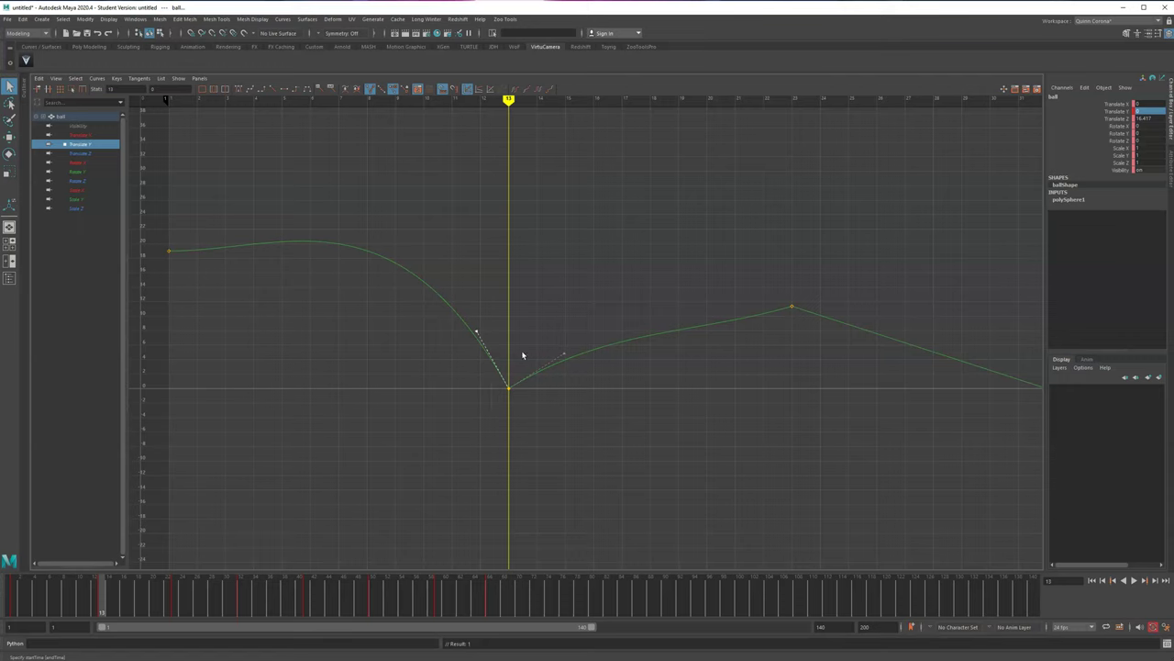
- Lower the frame 13 key's incoming handle so the first drop falls in a smooth arc without overshooting
drag(427, 375, 499, 309)
key(w)
middle_drag(475, 307, 495, 347)
click(748, 379)
- Give the three bounce-peak keys after frame 13 on the Translate Y curve flat tangents
scroll(810, 461, down, 8)
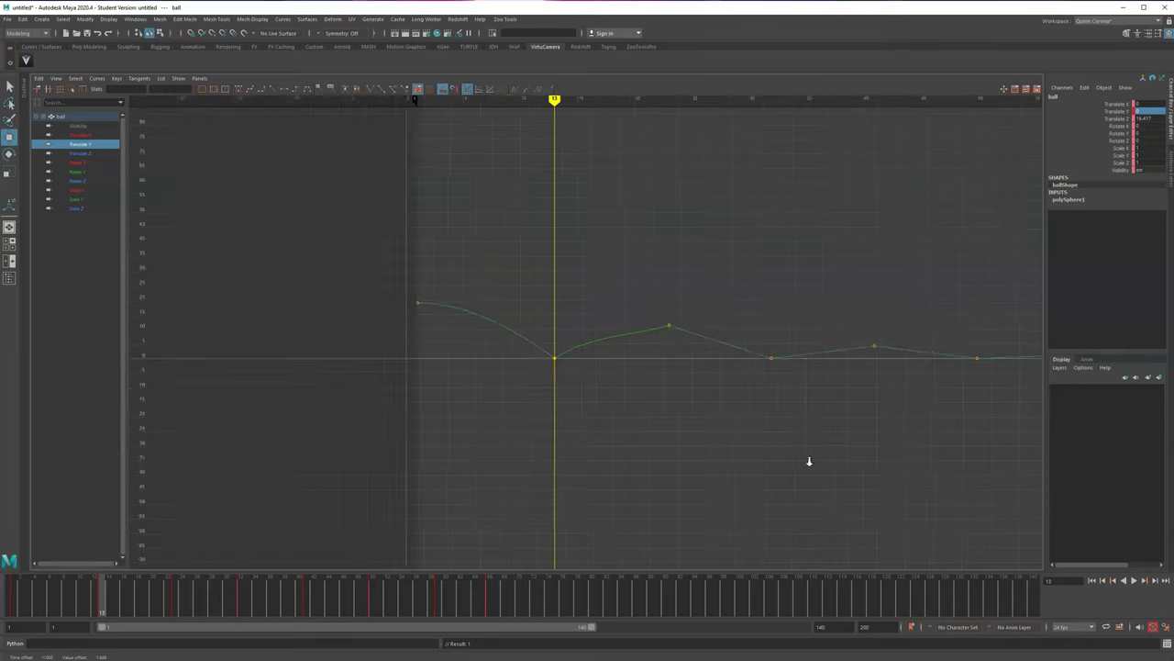
alt+middle_drag(743, 461, 446, 462)
drag(332, 379, 380, 310)
shift+drag(511, 384, 559, 312)
shift+drag(732, 346, 708, 386)
key(f)
scroll(530, 356, down, 6)
alt+middle_drag(532, 358, 552, 385)
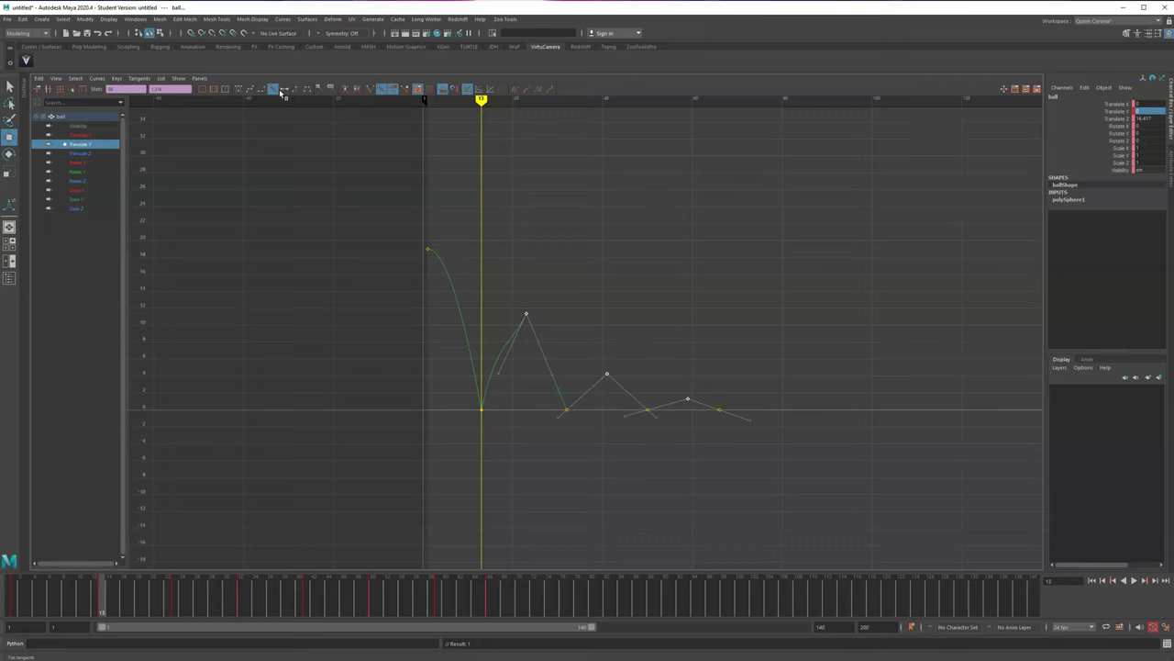
click(281, 90)
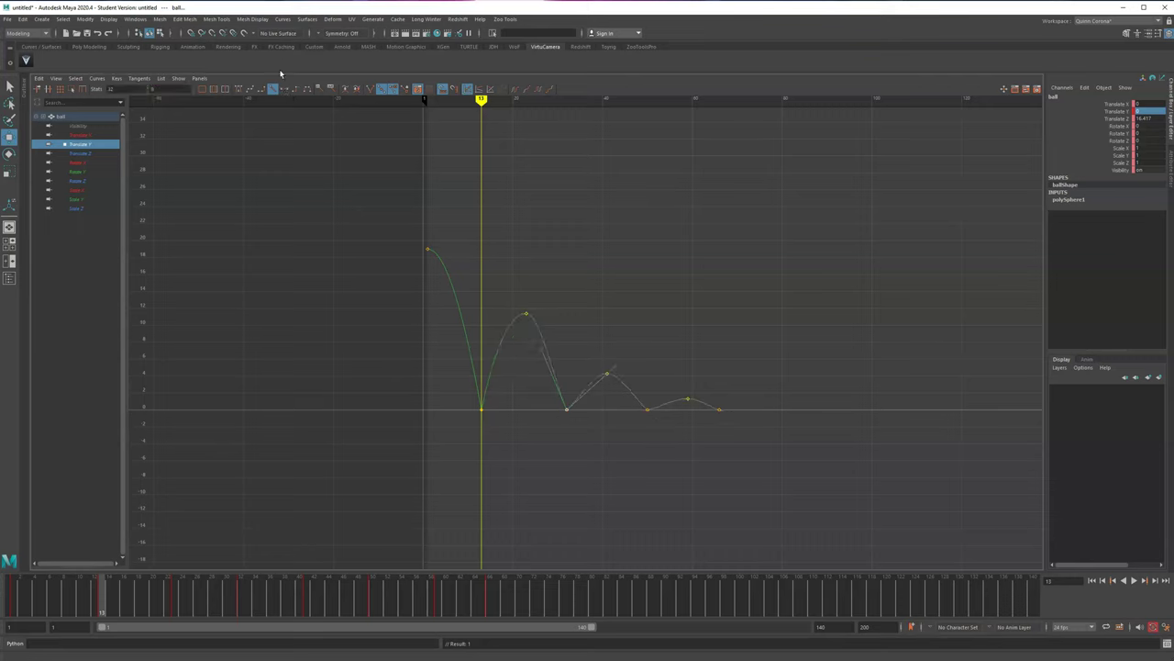
- Break the tangents of the ground-contact keys and steepen the outgoing handle of the frame 32 key
click(370, 89)
click(376, 89)
drag(732, 423, 690, 395)
click(567, 409)
scroll(550, 407, up, 3)
middle_drag(594, 360, 572, 335)
- Adjust the frame 32 key's incoming handle to round the fall from the second peak
drag(498, 373, 514, 336)
middle_drag(499, 371, 513, 356)
drag(502, 370, 536, 336)
key(ctrl+z)
drag(504, 376, 526, 313)
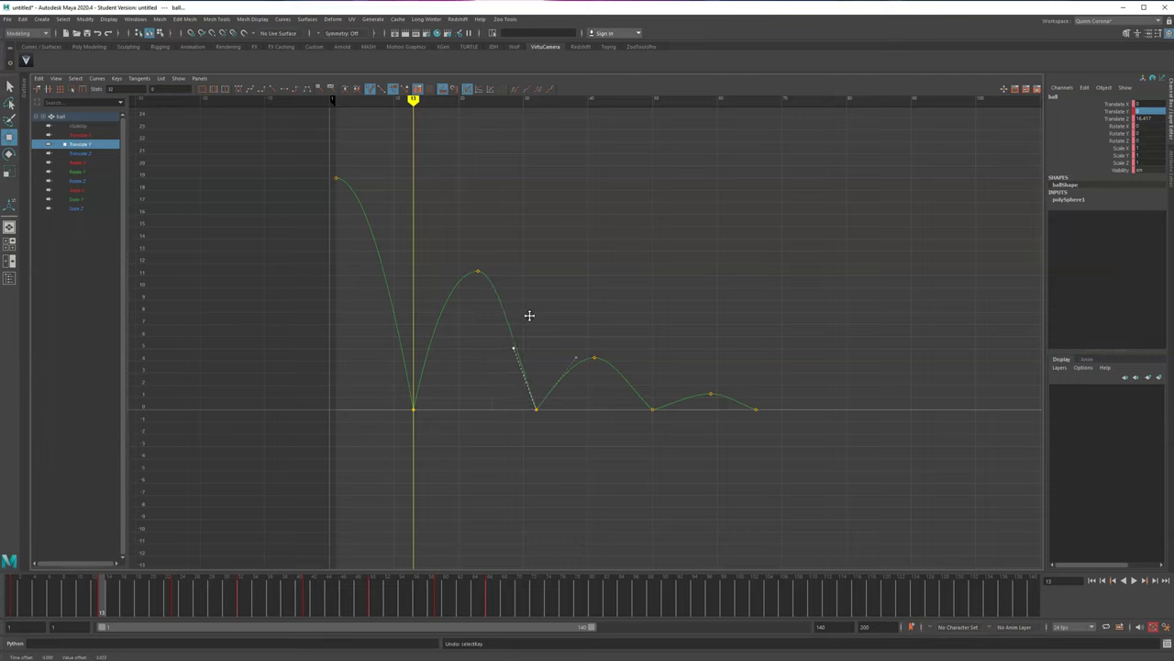
- Steepen the incoming and outgoing handles of the ground-contact key at frame 50
click(652, 409)
middle_drag(654, 348, 659, 334)
click(681, 400)
middle_drag(688, 376, 691, 357)
- Raise the incoming handle of the last ground-contact key and break its tangents
click(756, 409)
click(722, 406)
middle_drag(723, 429, 769, 355)
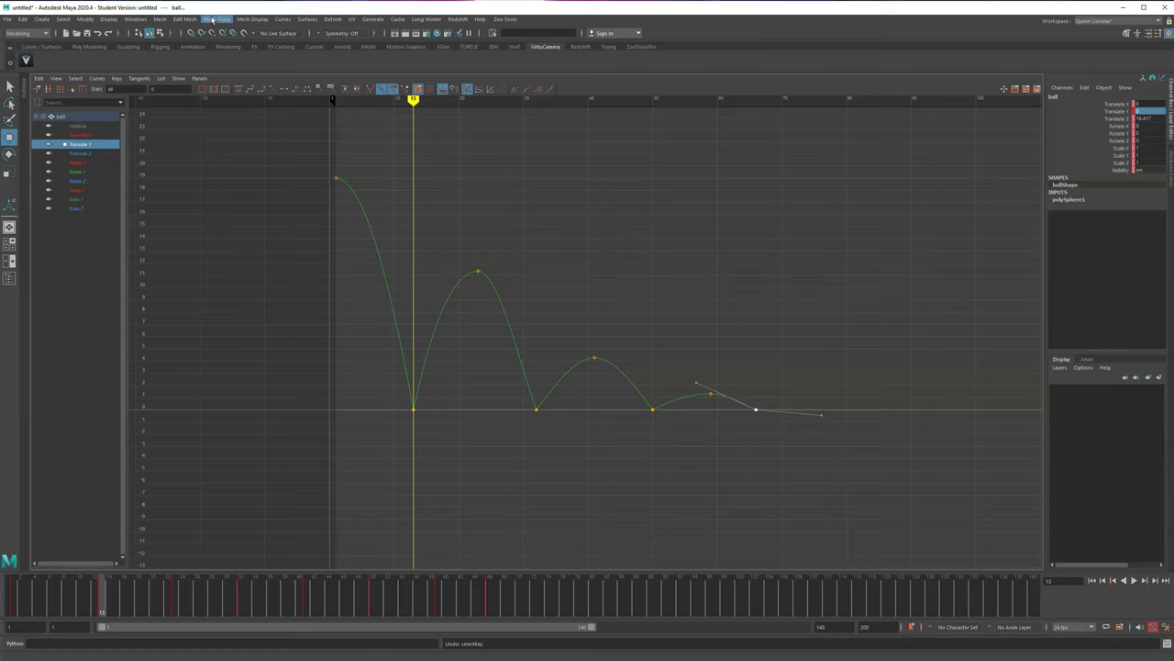
click(370, 89)
- Try a shallower incoming tangent on the frame 13 key, undo it and return to the multi-panel layout
drag(362, 358, 423, 419)
key(f)
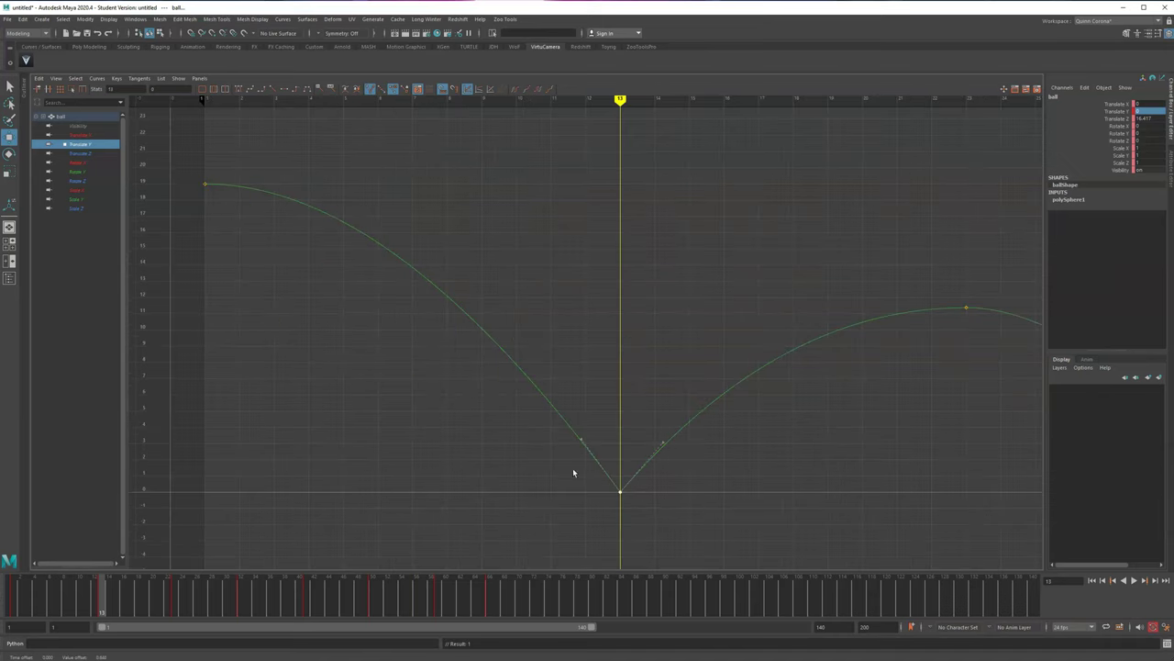
key(q)
key(a)
key(space)
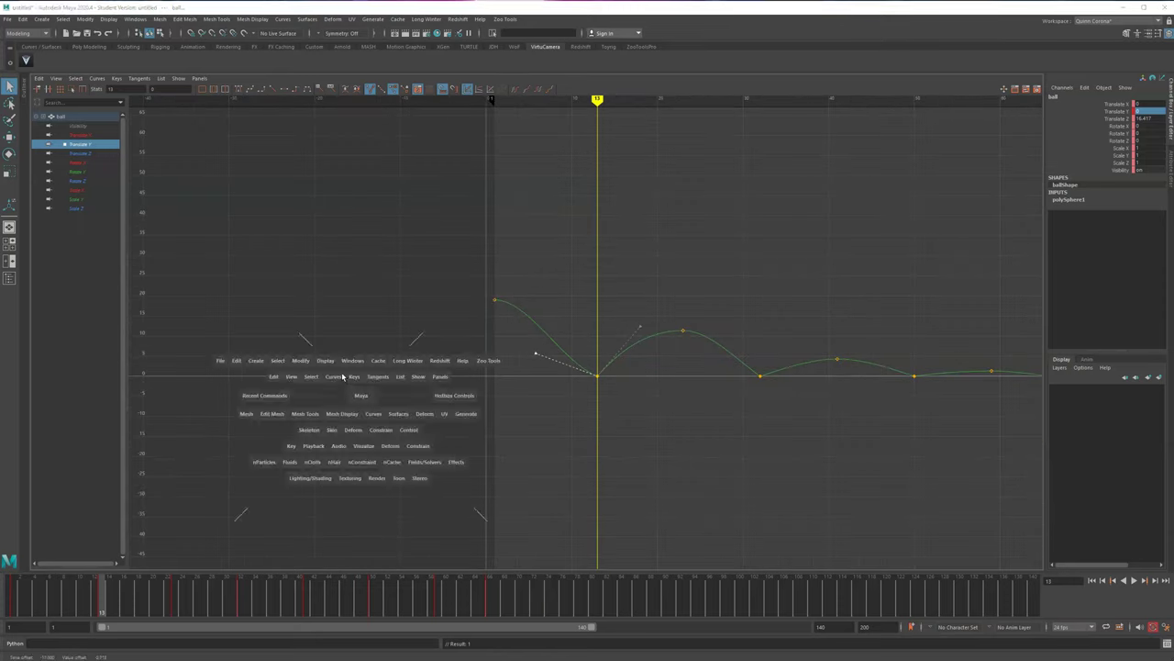
key(ctrl+z)
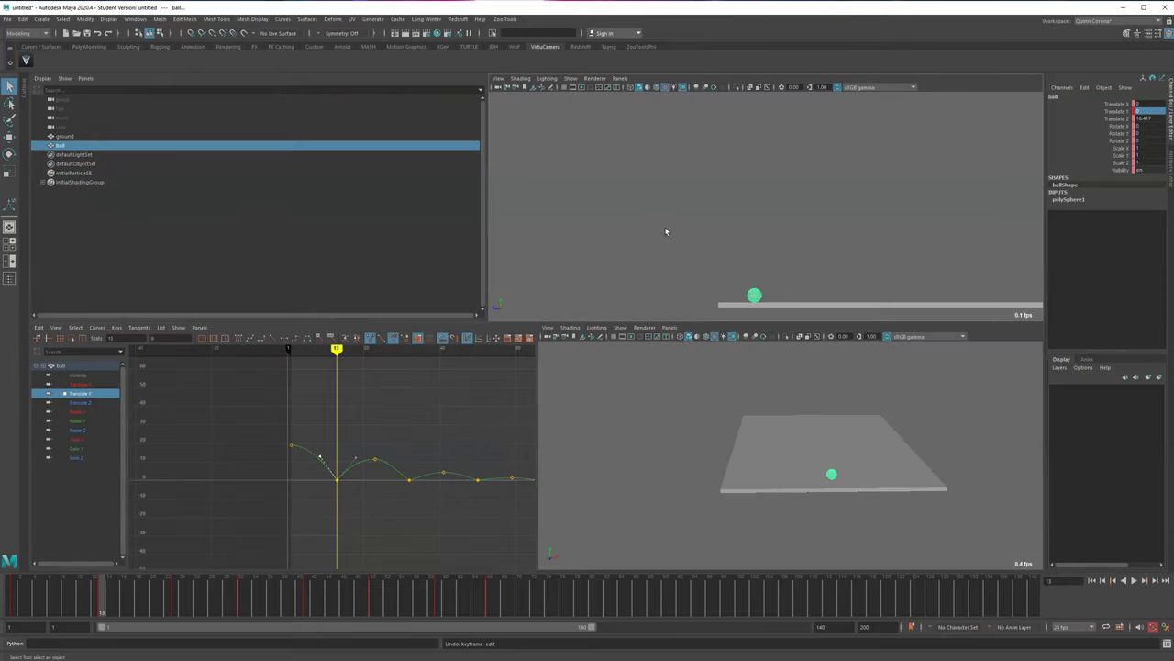
- Play back the ball's bounce from frame 1 in the viewports and stop the playback
key(alt+v)
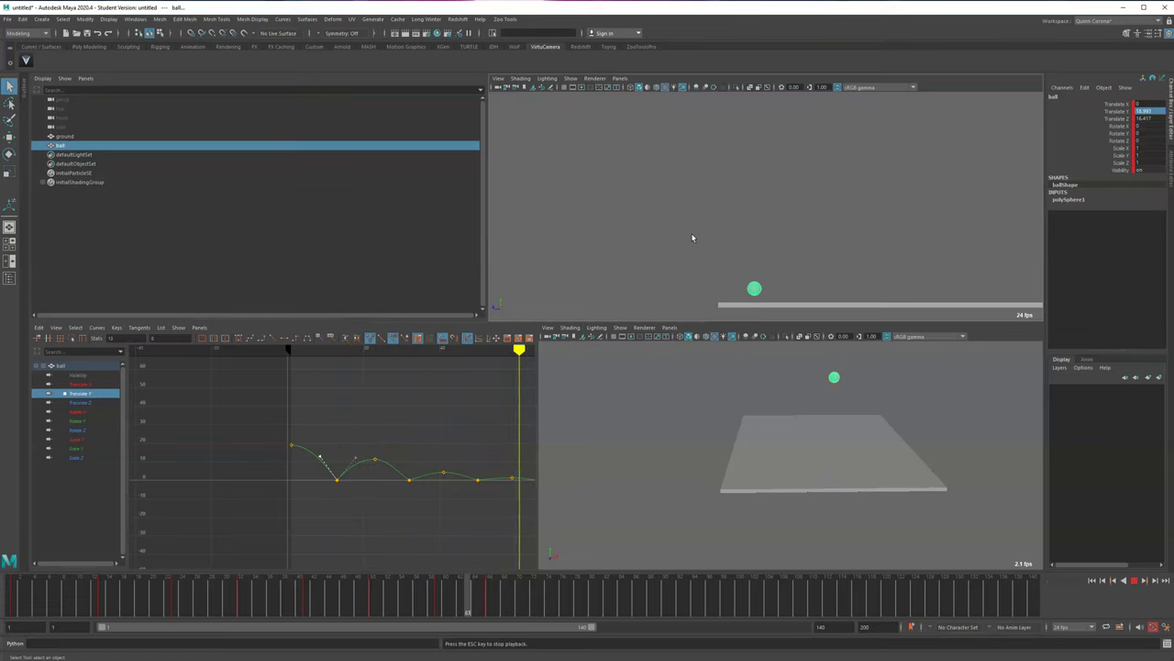
key(Escape)
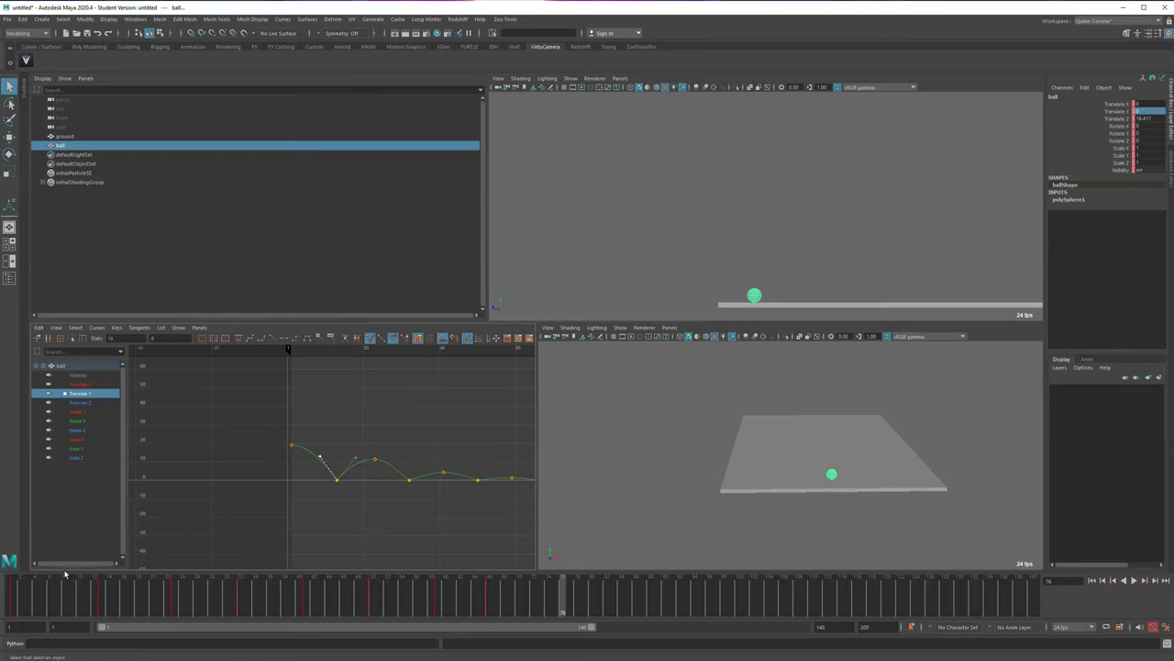
click(17, 607)
key(alt+v)
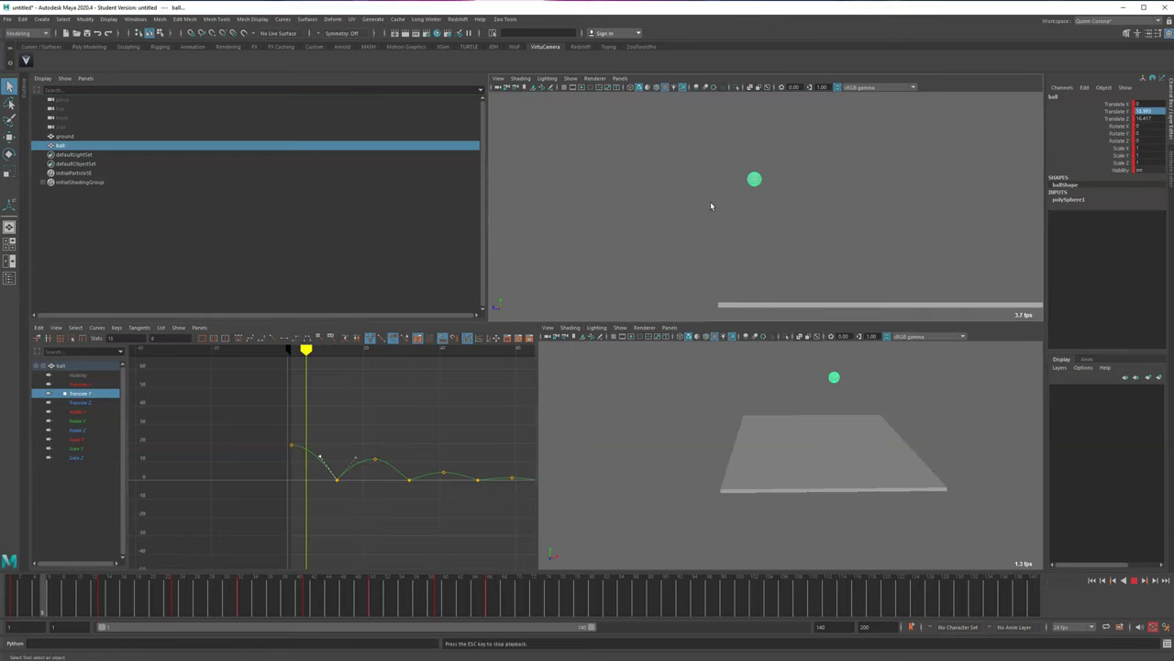
key(Escape)
- Maximize the Graph Editor and examine the Translate Y curve around the second bounce arc
alt+middle_drag(339, 525, 265, 491)
key(space)
alt+middle_drag(558, 448, 547, 479)
key(f)
alt+right_drag(598, 475, 480, 435)
alt+middle_drag(480, 435, 356, 395)
alt+right_drag(356, 395, 404, 419)
mouse_move(299, 399)
mouse_down()
mouse_move(419, 128)
mouse_move(479, 133)
mouse_up()
key(f)
alt+right_drag(524, 404, 486, 422)
alt+middle_drag(486, 422, 384, 399)
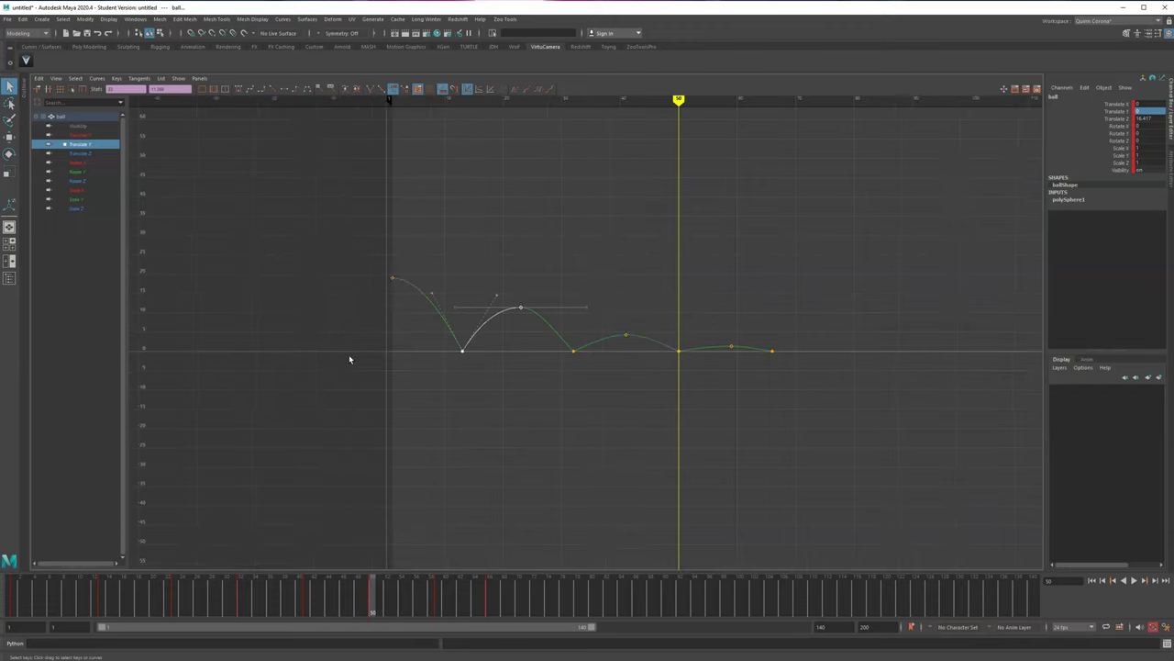
- Select the frame 13 key and step frame by frame through the ball's first drop from frame 1 to 13
mouse_move(28, 607)
mouse_down()
mouse_move(13, 600)
mouse_move(109, 608)
mouse_up()
drag(434, 403, 492, 347)
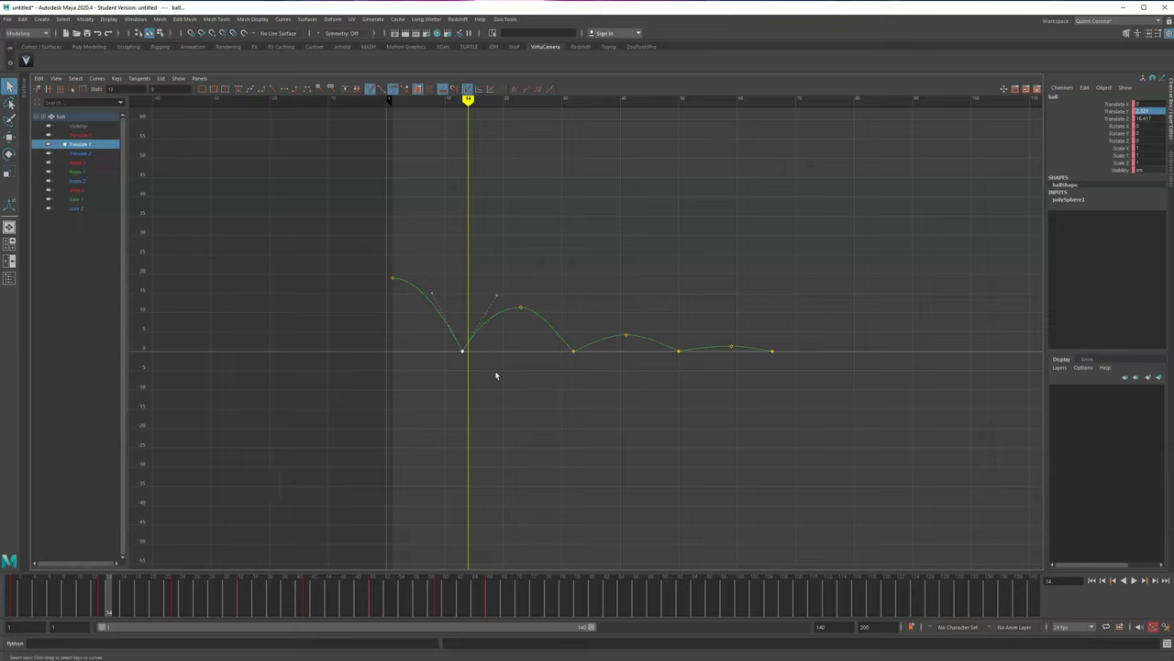
click(6, 597)
key(alt+v)
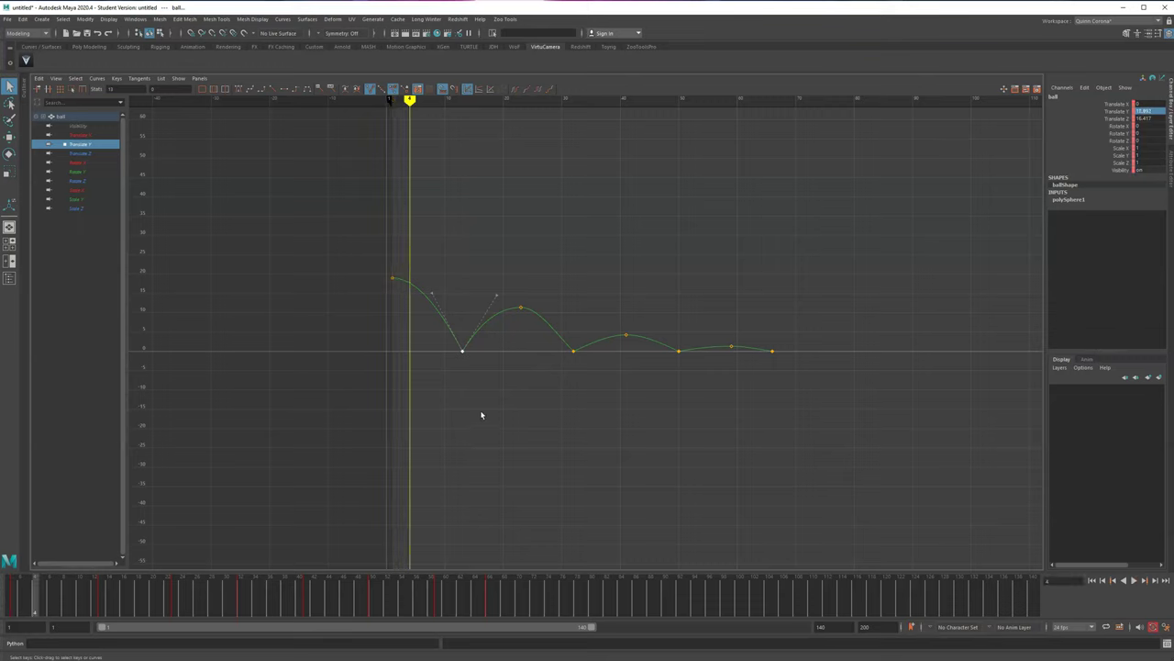
key(alt+period)
key(alt+period)
key(alt+period)
key(alt+period)
key(alt+period)
key(alt+period)
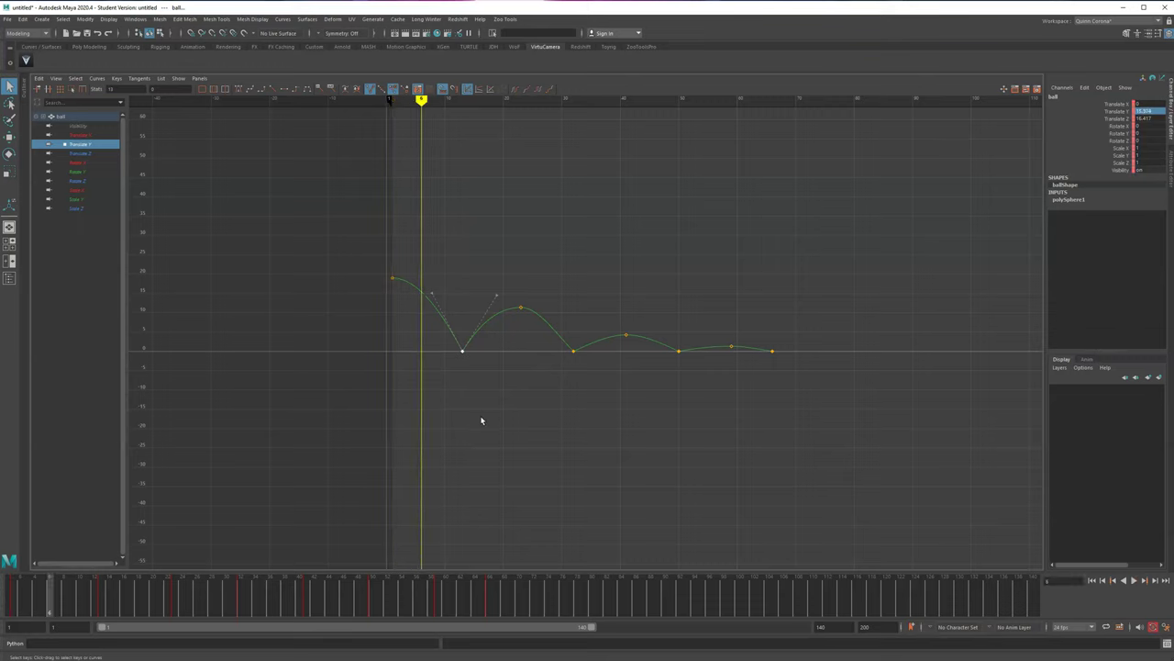
key(alt+period)
key(alt+period)
key(alt+period)
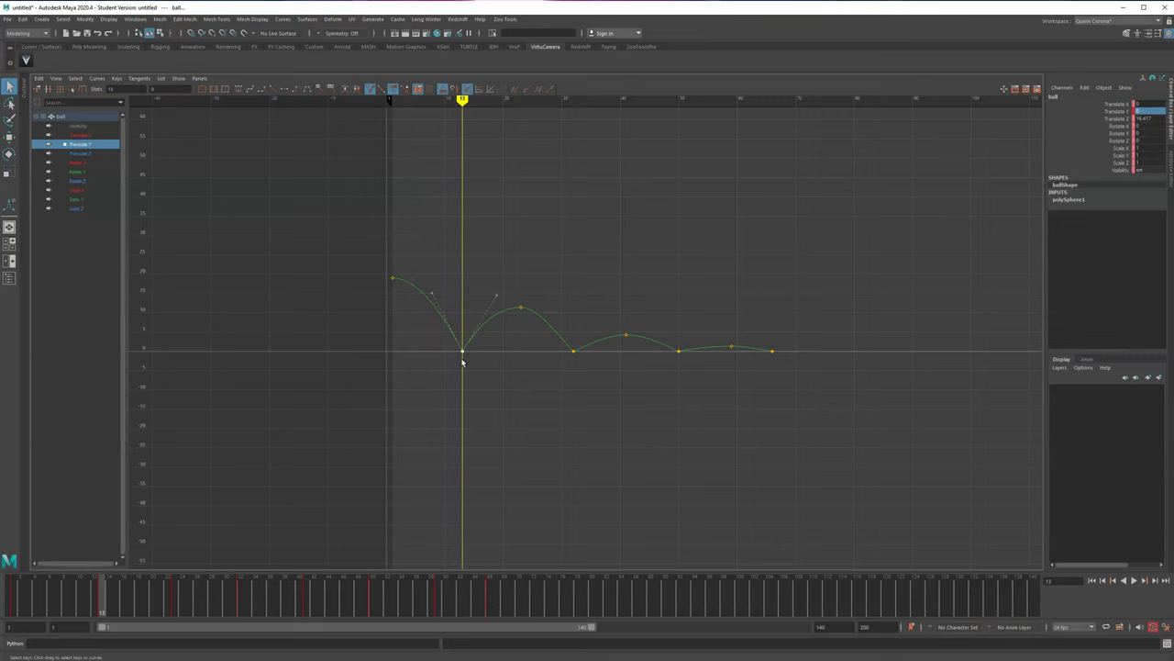
- Step frame by frame from the first ground contact to the second peak at frame 23
key(alt+period)
key(alt+period)
key(alt+period)
key(alt+period)
key(alt+period)
key(alt+period)
key(alt+period)
key(alt+period)
key(alt+period)
key(alt+period)
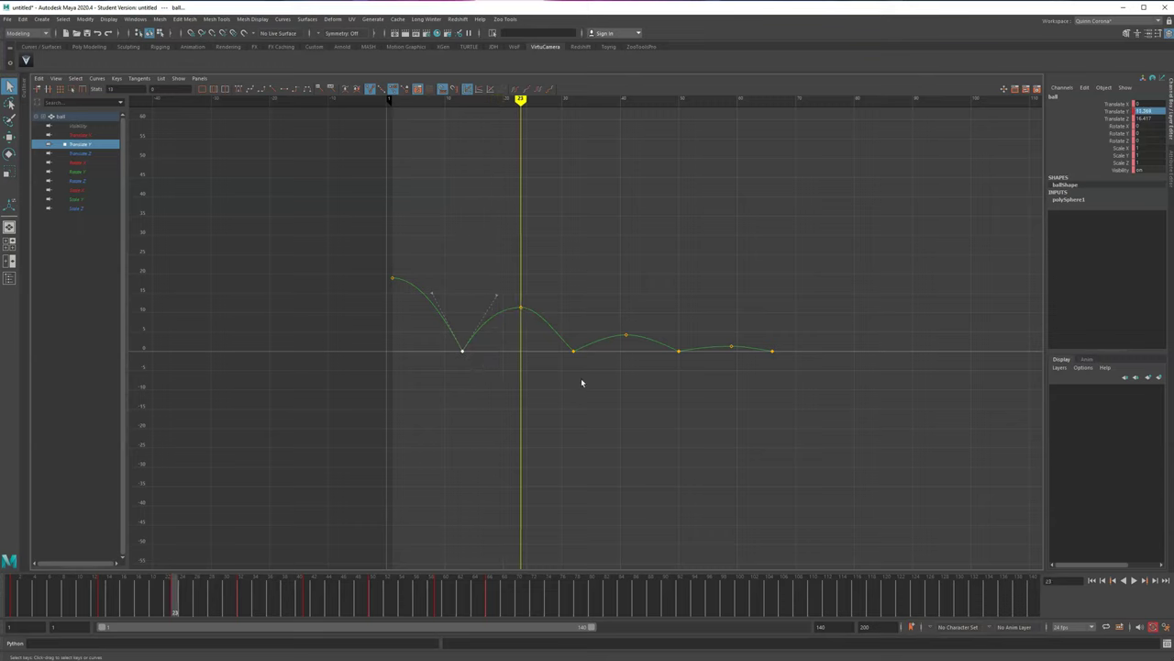
- Continue through the second fall to frame 40 and examine the curve around the frame 32 contact
key(alt+period)
key(alt+period)
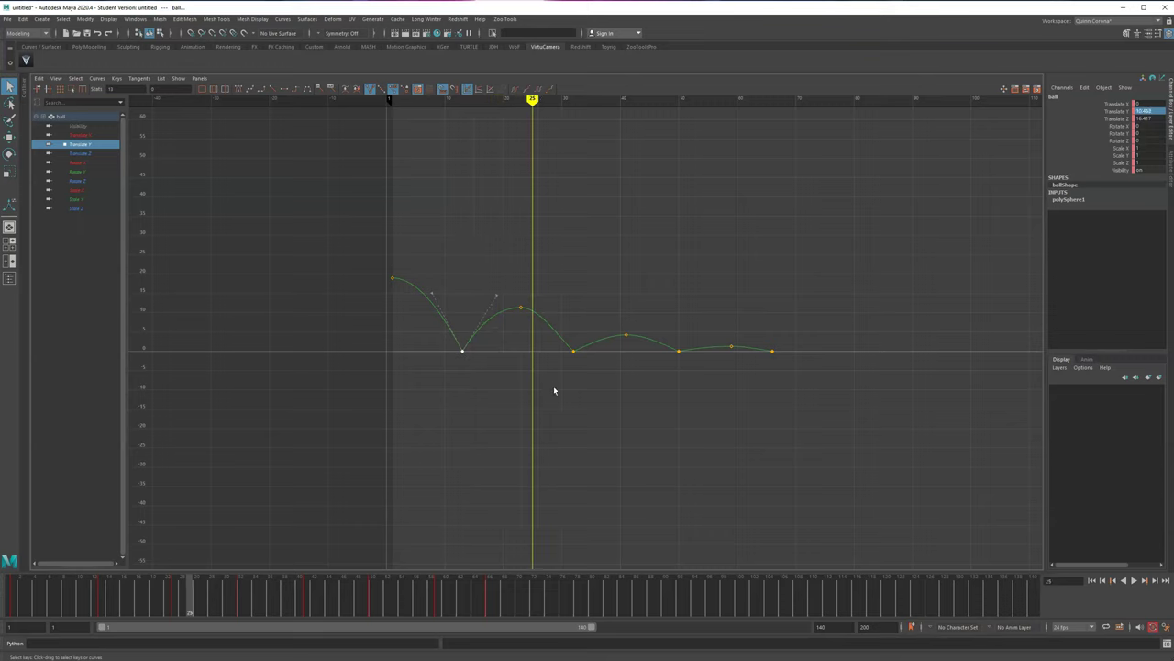
drag(546, 350, 547, 350)
key(w)
key(q)
drag(194, 613, 302, 611)
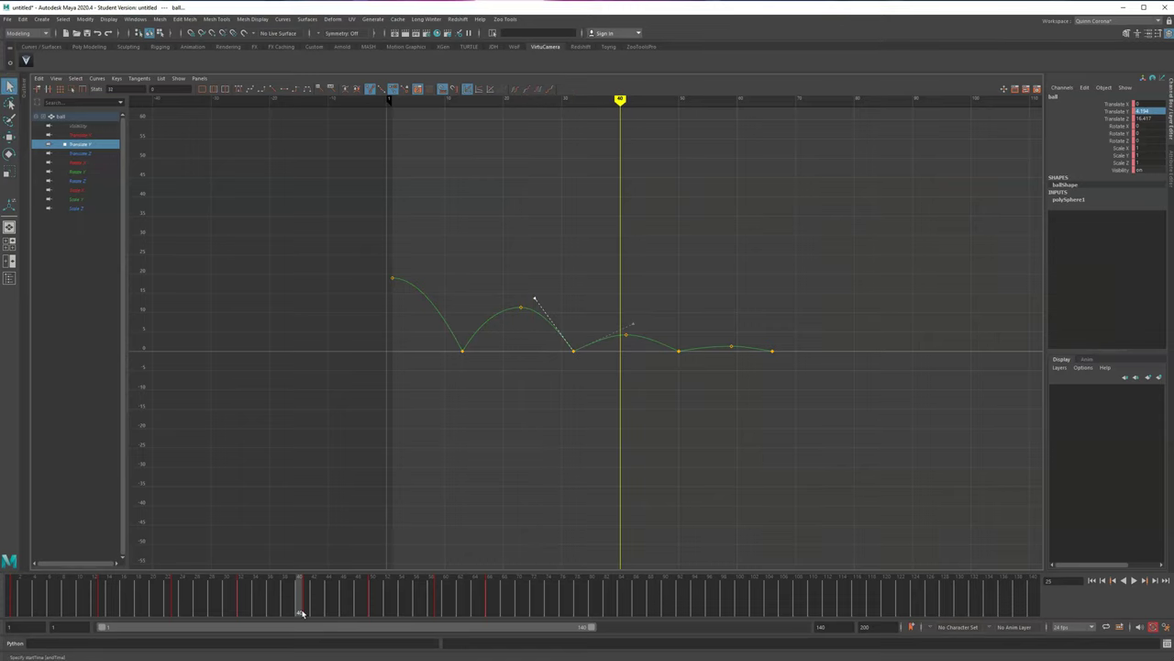
- Move the Translate Y keys from the third peak onward one frame earlier, placing that peak at frame 40
drag(636, 281, 806, 392)
drag(597, 323, 789, 367)
key(f)
alt+right_drag(780, 325, 730, 417)
key(w)
shift+middle_drag(731, 417, 723, 406)
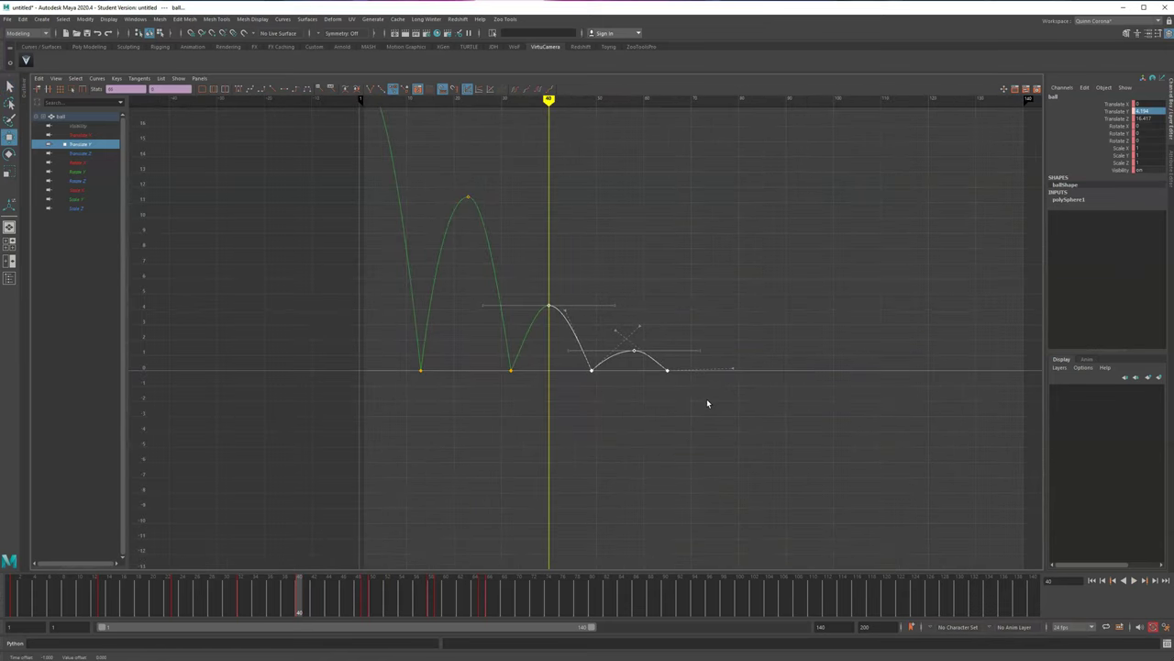
- Retime the remaining keys, placing the next ground contact at frame 47, the small peak at 53 and the final contact at 59
drag(568, 389, 690, 322)
middle_drag(721, 322, 703, 325)
drag(597, 412, 679, 319)
middle_drag(679, 320, 627, 327)
click(646, 369)
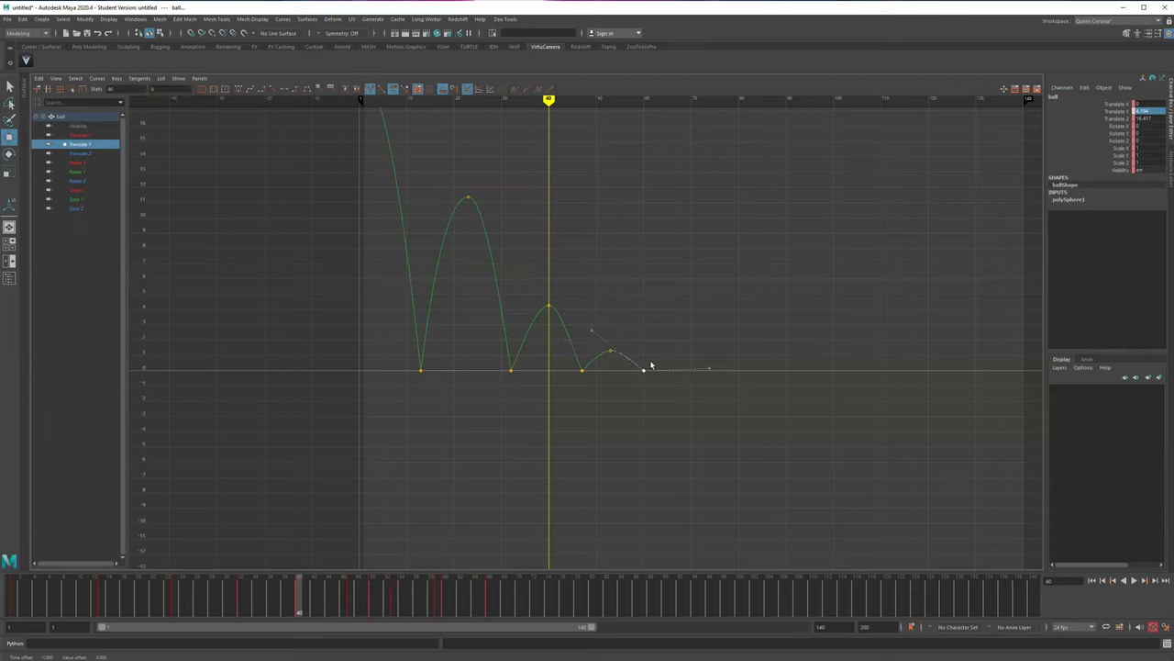
- Scrub to frame 47 and inspect the leftover timeline keys around the retimed bounces
drag(376, 608, 439, 610)
shift+drag(473, 608, 305, 601)
drag(457, 419, 689, 232)
mouse_move(271, 611)
mouse_down()
mouse_move(399, 607)
mouse_move(361, 604)
mouse_up()
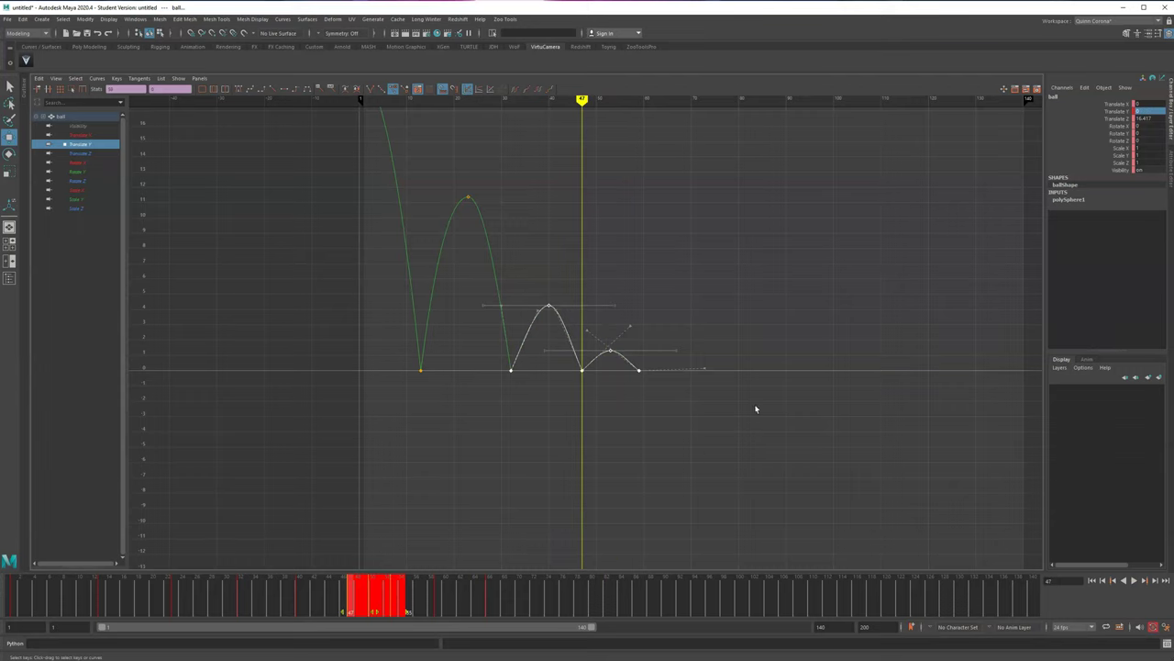
- Cut the animation keys from every ball channel except Translate Y
drag(1111, 120, 1116, 172)
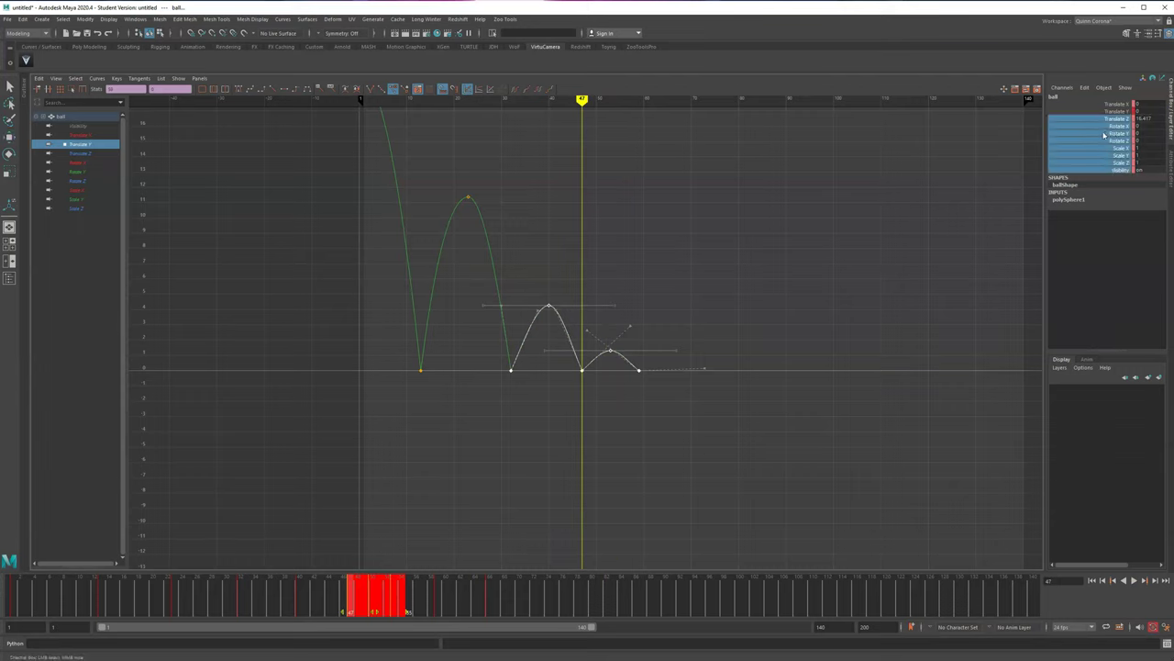
right_click(1104, 134)
click(1130, 252)
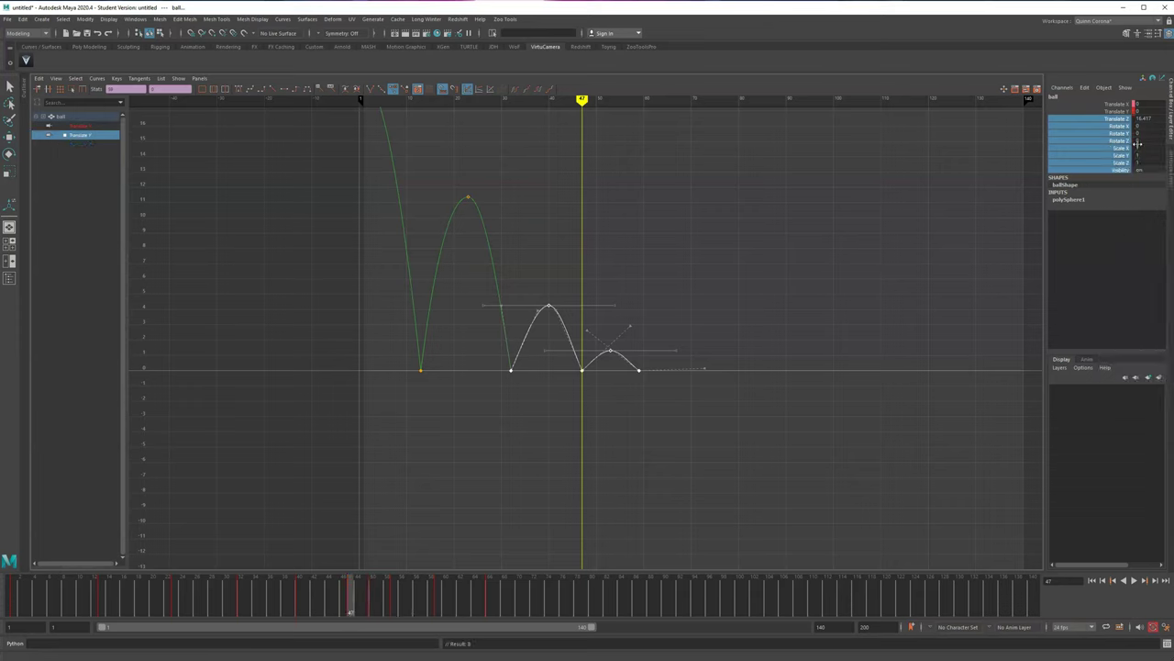
click(1112, 105)
right_click(1118, 106)
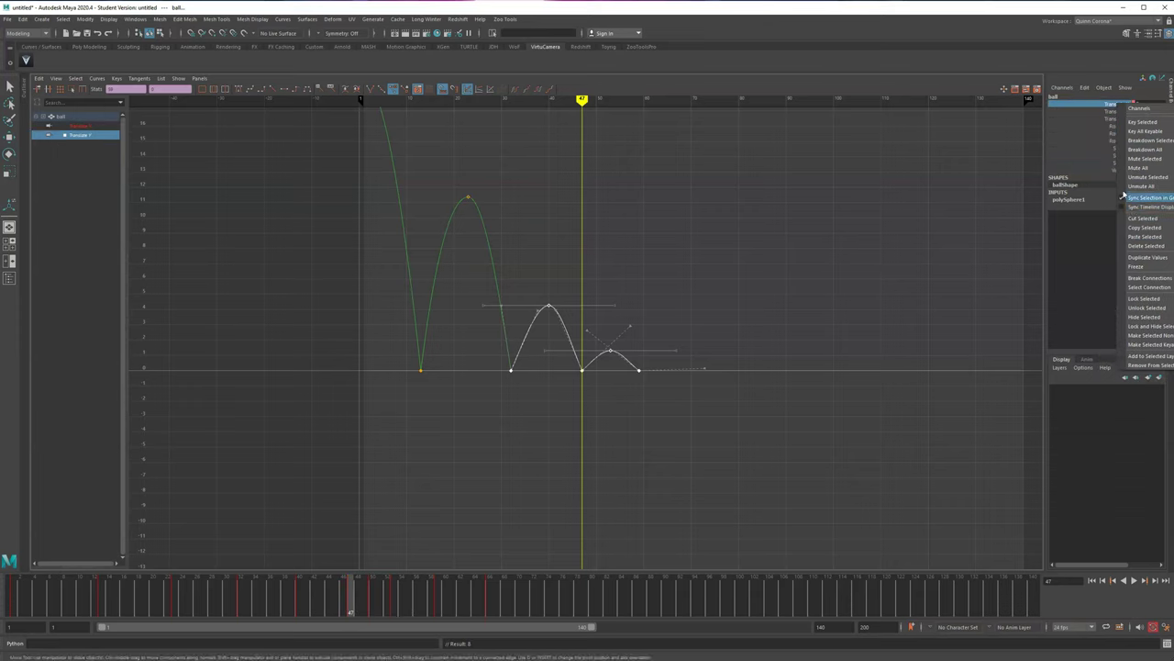
click(1145, 221)
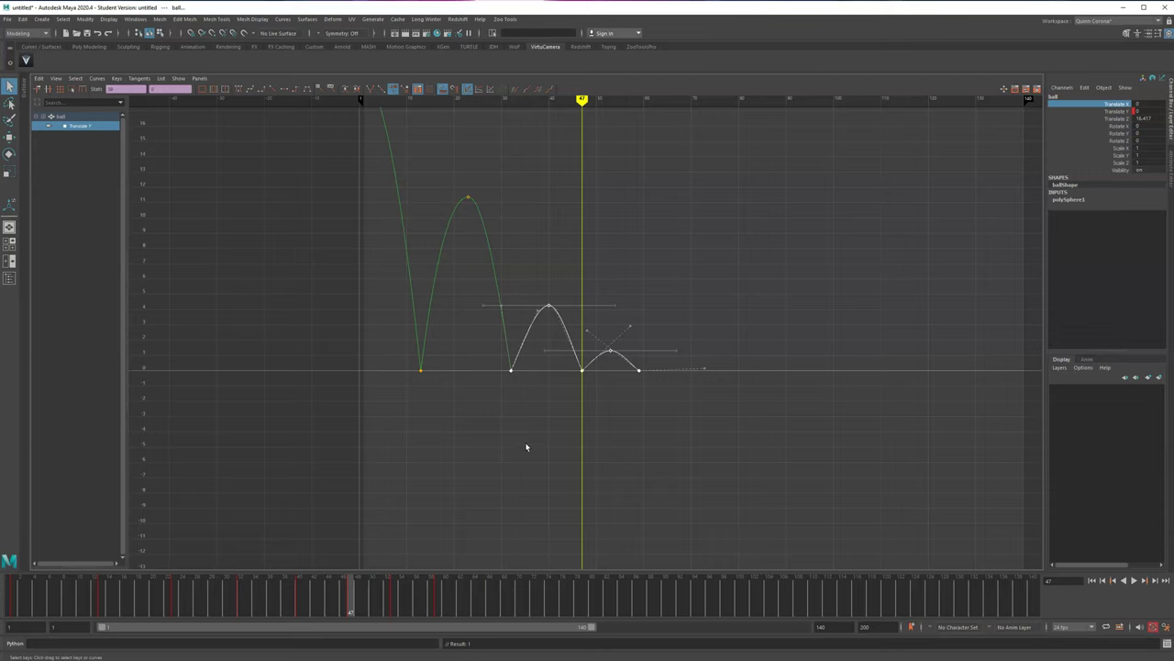
- Add a last small bounce to Translate Y, peaking at about 0.5 on frame 61 and landing on frame 63
click(538, 409)
drag(326, 604, 453, 611)
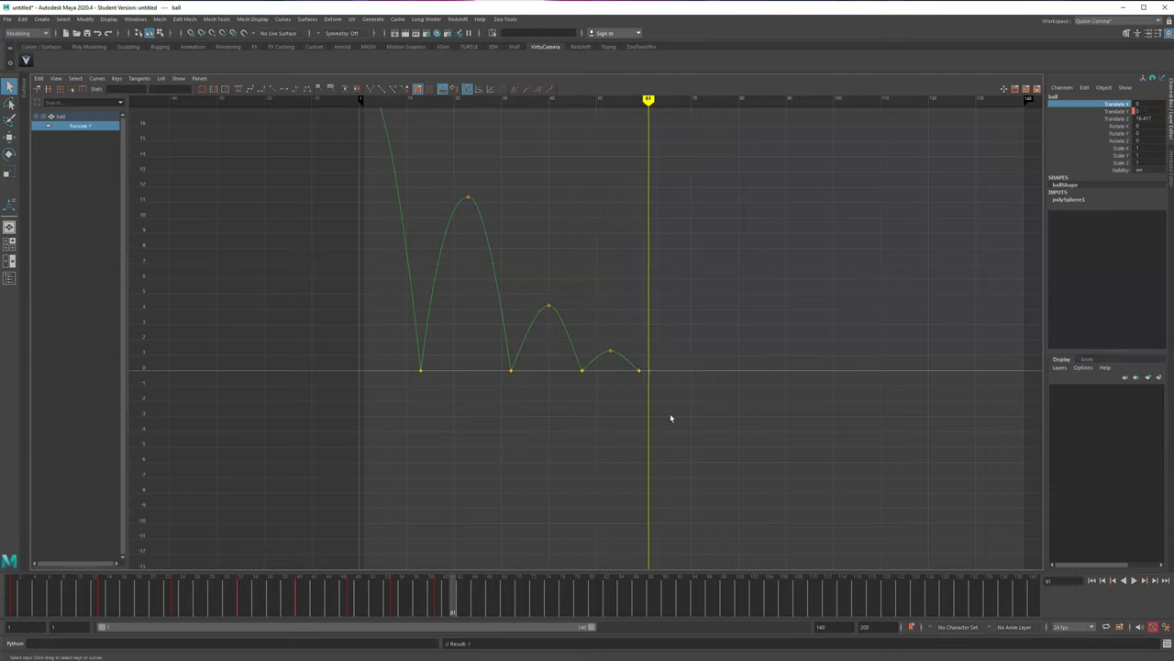
click(1107, 111)
drag(614, 422, 695, 419)
key(f)
scroll(709, 491, down, 5)
key(w)
shift+middle_drag(695, 440, 695, 394)
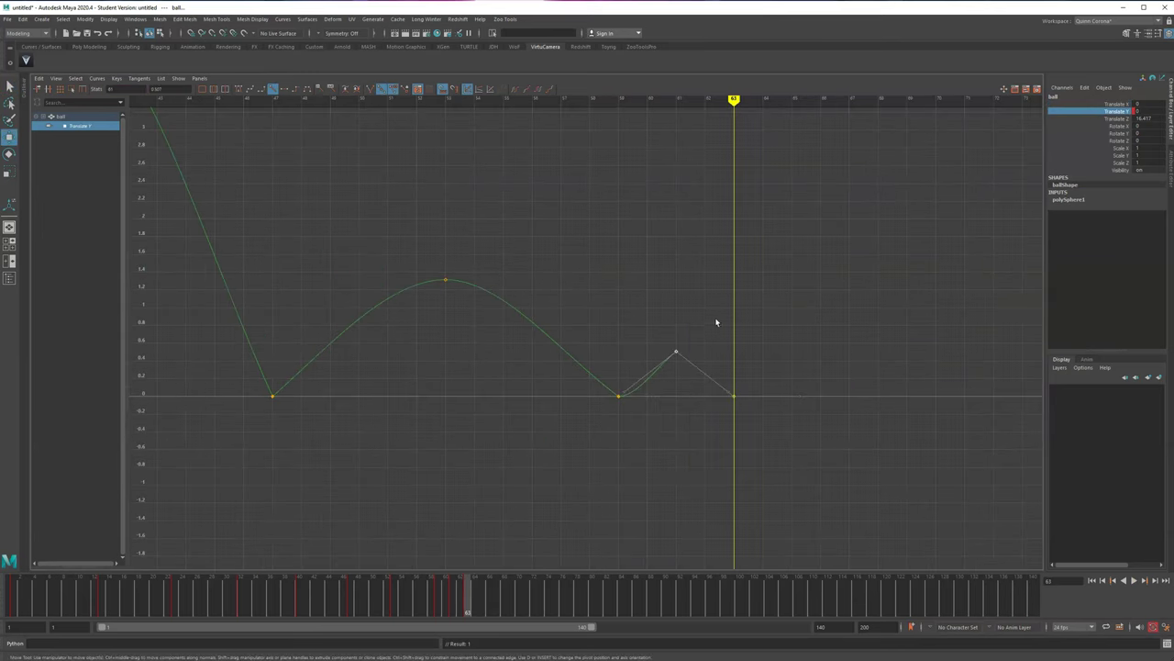
- Flatten the frame 61 peak, then break the frame 59 key's tangents and raise its outgoing handle
drag(581, 347, 761, 422)
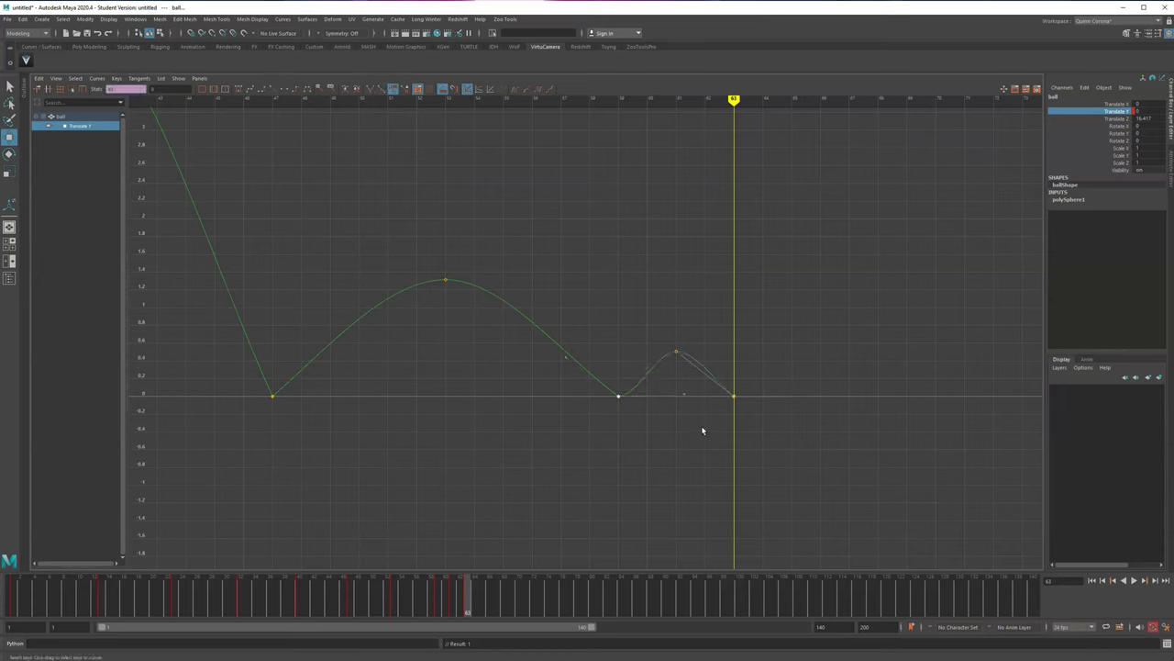
click(369, 88)
middle_drag(674, 389, 648, 324)
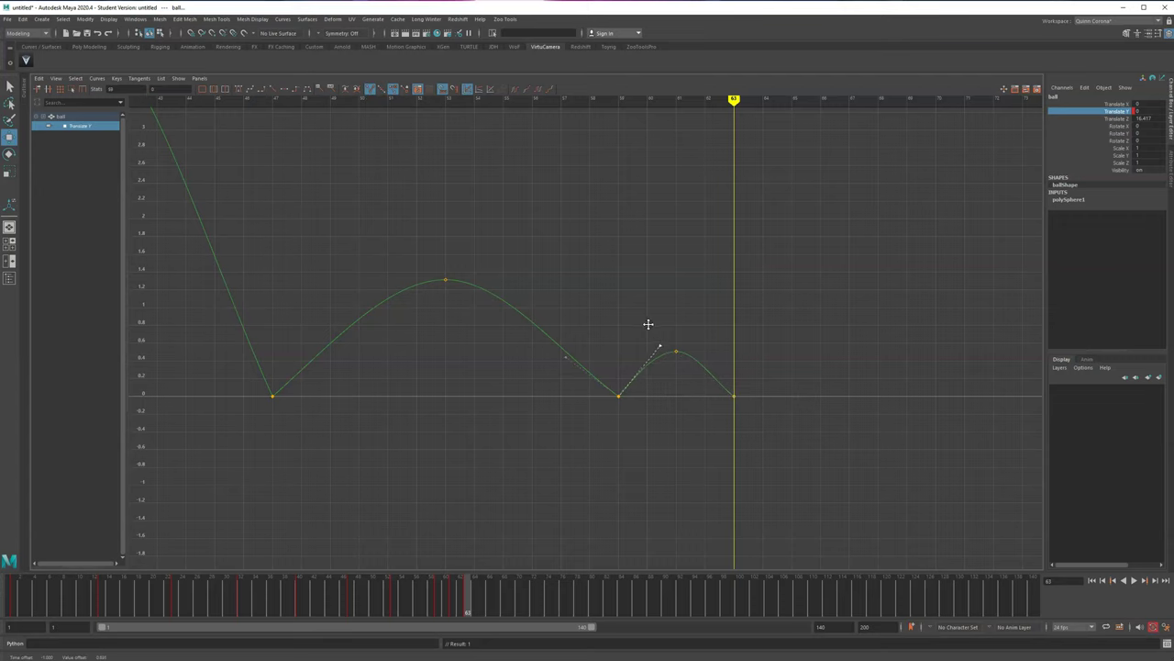
- Raise the frame 63 landing's incoming tangent handle and steepen the tangent handles at the frame 47 landing
drag(743, 385, 743, 378)
middle_drag(734, 334, 738, 329)
alt+middle_drag(306, 320, 750, 496)
scroll(749, 495, down, 6)
drag(686, 432, 609, 476)
middle_drag(693, 409, 655, 372)
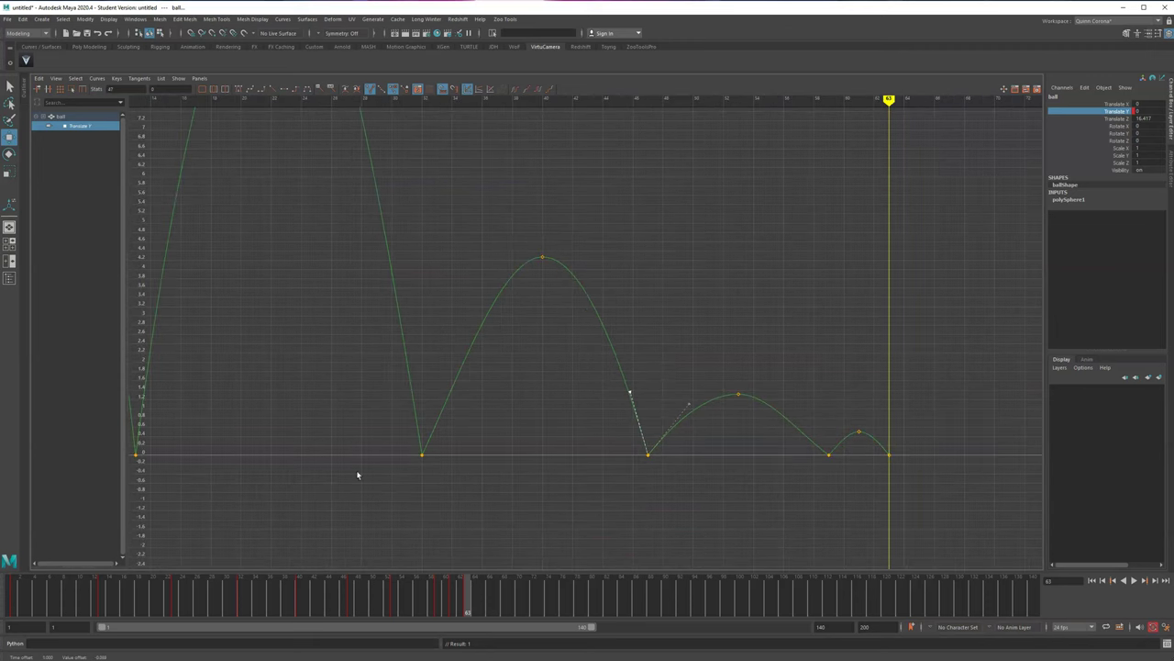
- Refine the tangent handles of the frame 32 landing so the arcs on either side stay evenly rounded
middle_drag(462, 379, 447, 361)
key(f)
key(a)
click(387, 469)
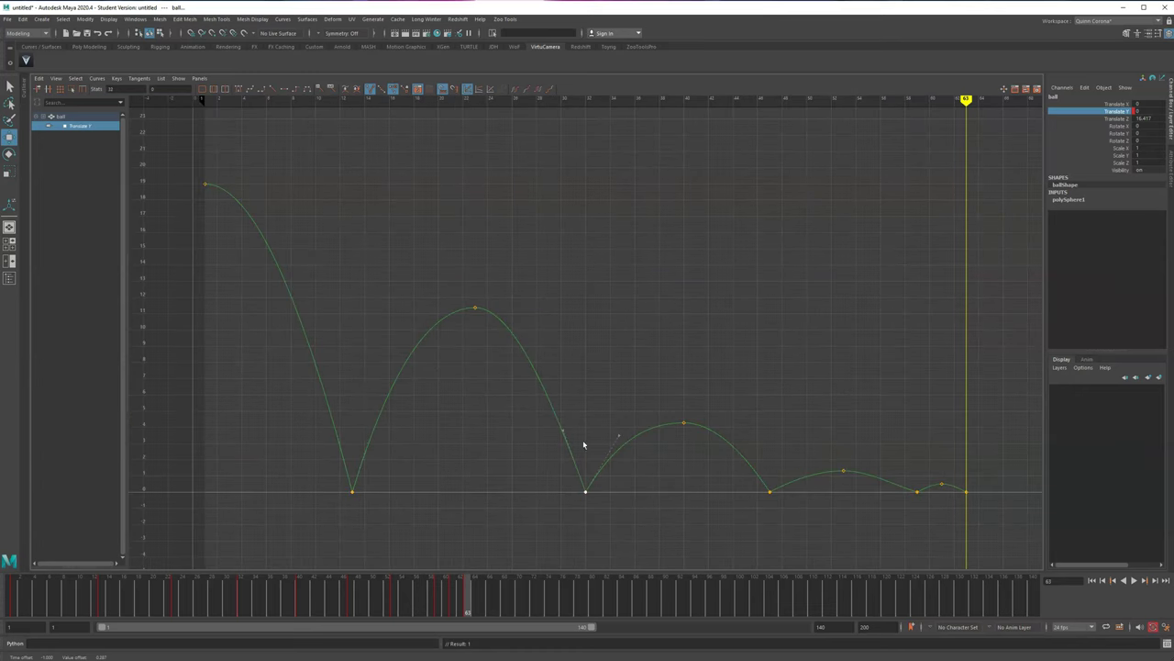
middle_drag(577, 420, 581, 425)
- Tighten the last bounces by shifting the frame 53 peak to frame 52 and the final three keys to frames 57, 59 and 61
key(q)
alt+middle_drag(745, 438, 671, 387)
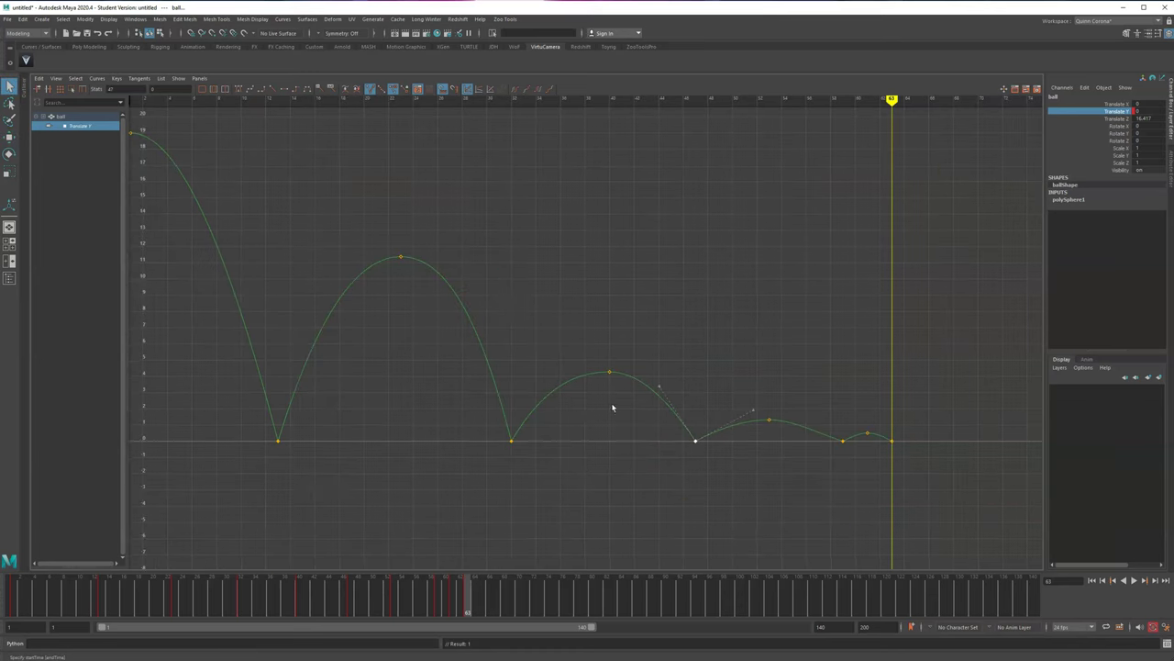
drag(829, 401, 841, 408)
key(w)
middle_drag(844, 413, 868, 401)
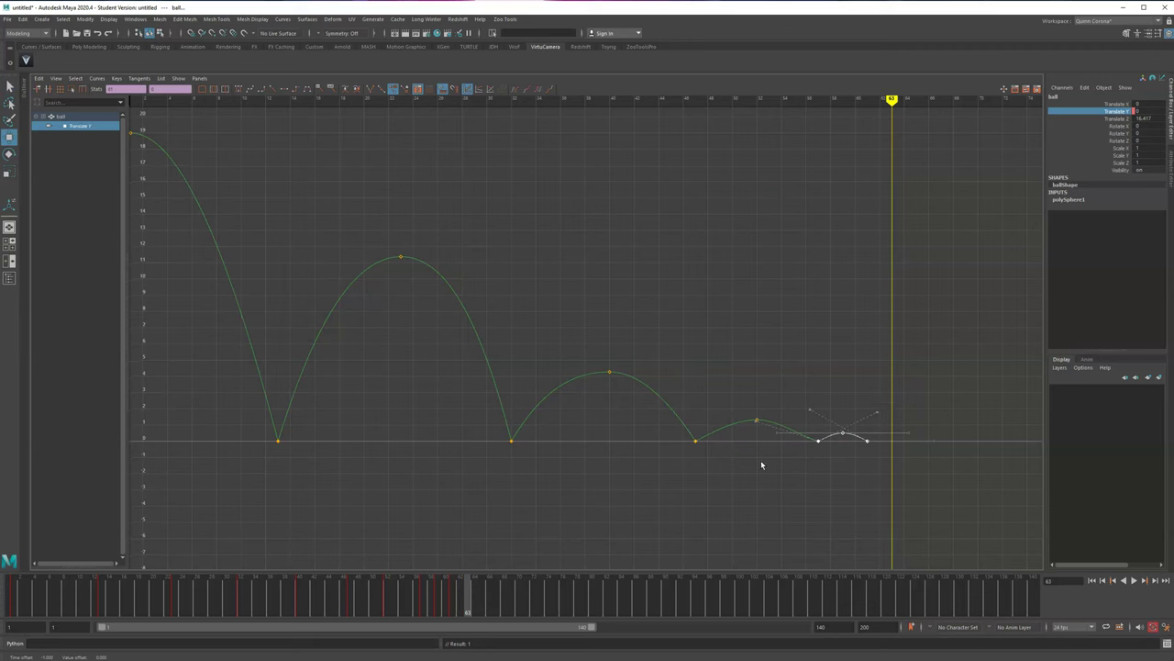
- Raise the tangent handles of the frame 57 landing to make the fall into the ground rounder and steeper
drag(729, 408, 679, 465)
key(f)
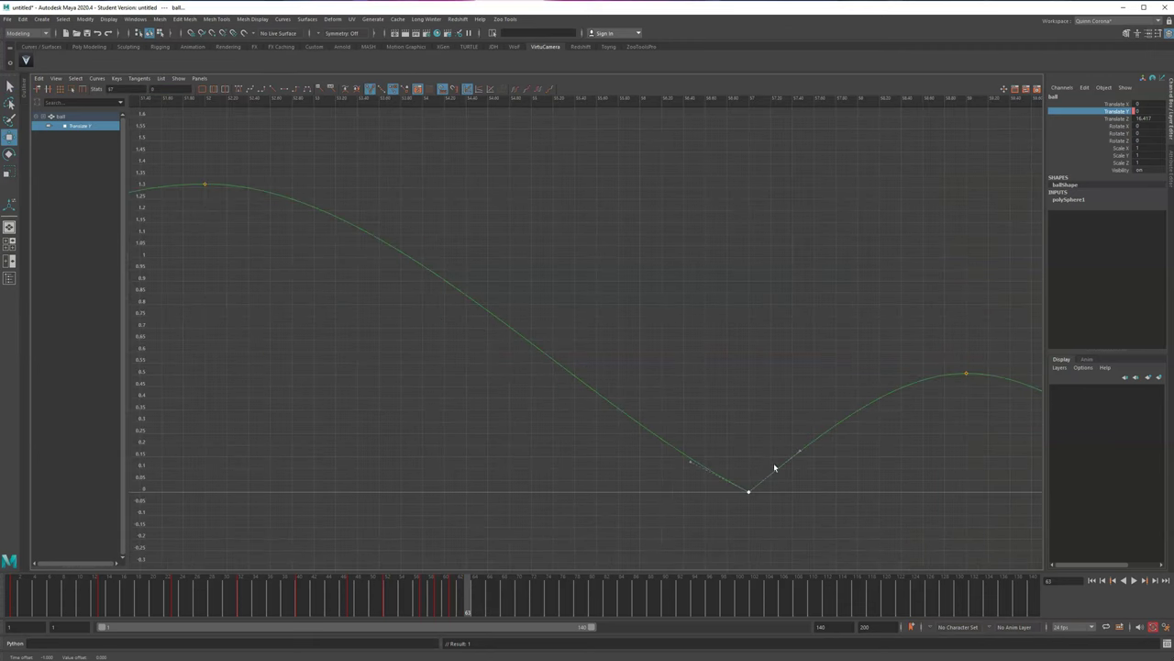
middle_drag(725, 437, 737, 405)
click(799, 449)
drag(671, 456, 722, 436)
middle_drag(722, 438, 662, 439)
drag(697, 467, 716, 446)
middle_drag(718, 439, 738, 408)
- Play the animation from frame 1 in the side view to review the timing of the bounces
key(q)
click(635, 409)
key(space)
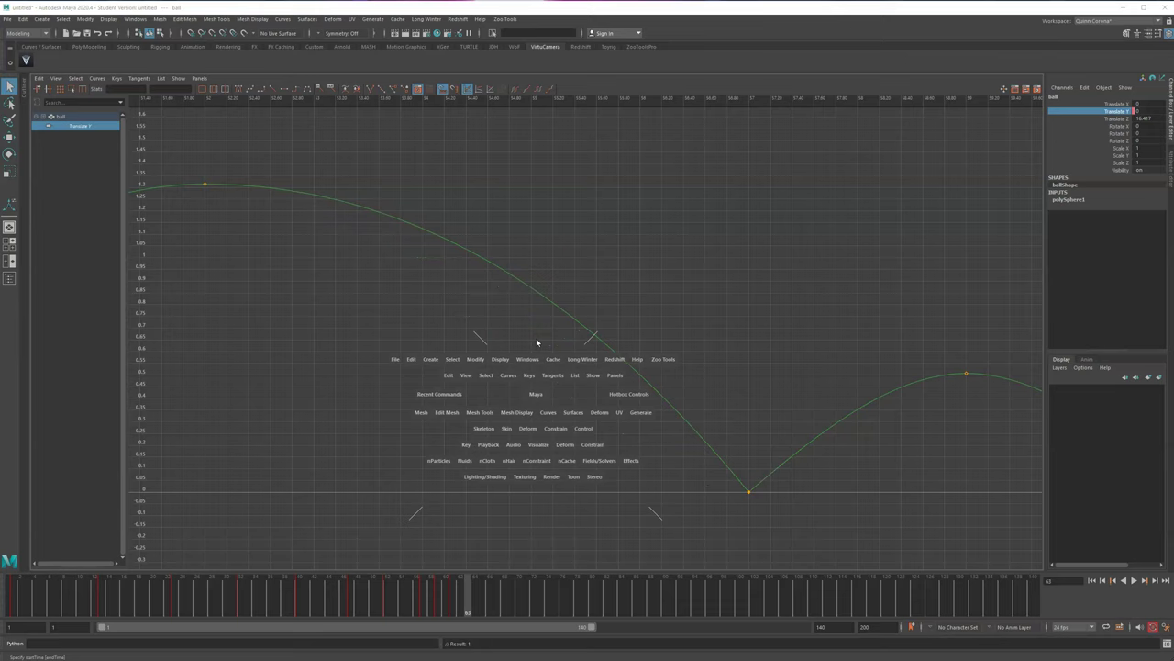
click(706, 258)
key(alt+v)
key(alt+v)
click(12, 603)
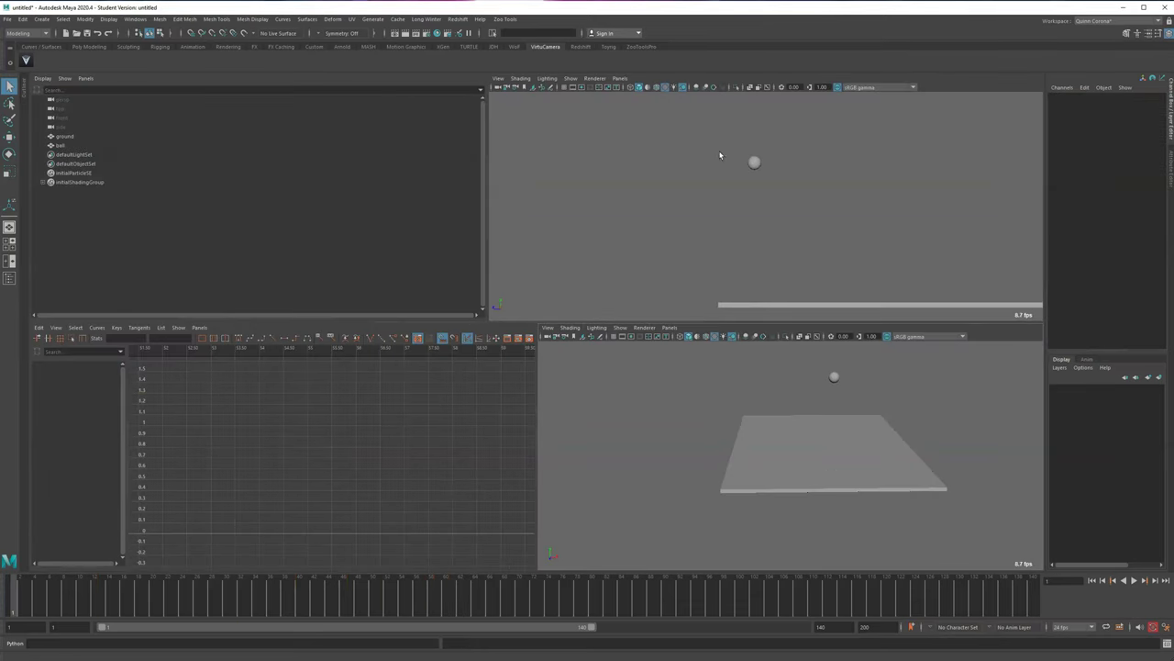
drag(721, 152, 767, 172)
key(alt+v)
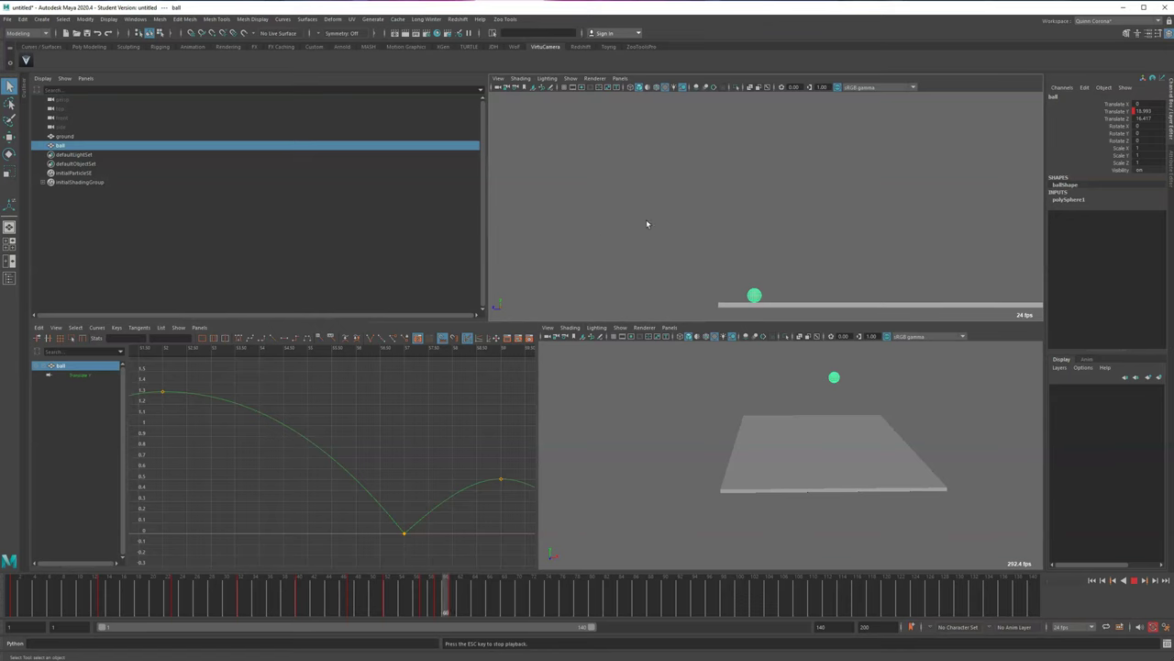
key(Escape)
- Retime the last bounce to peak on frame 60 and land on frame 63, and play it back
mouse_move(437, 612)
shift+mouse_down()
mouse_move(479, 613)
mouse_move(454, 612)
shift+mouse_up()
click(518, 611)
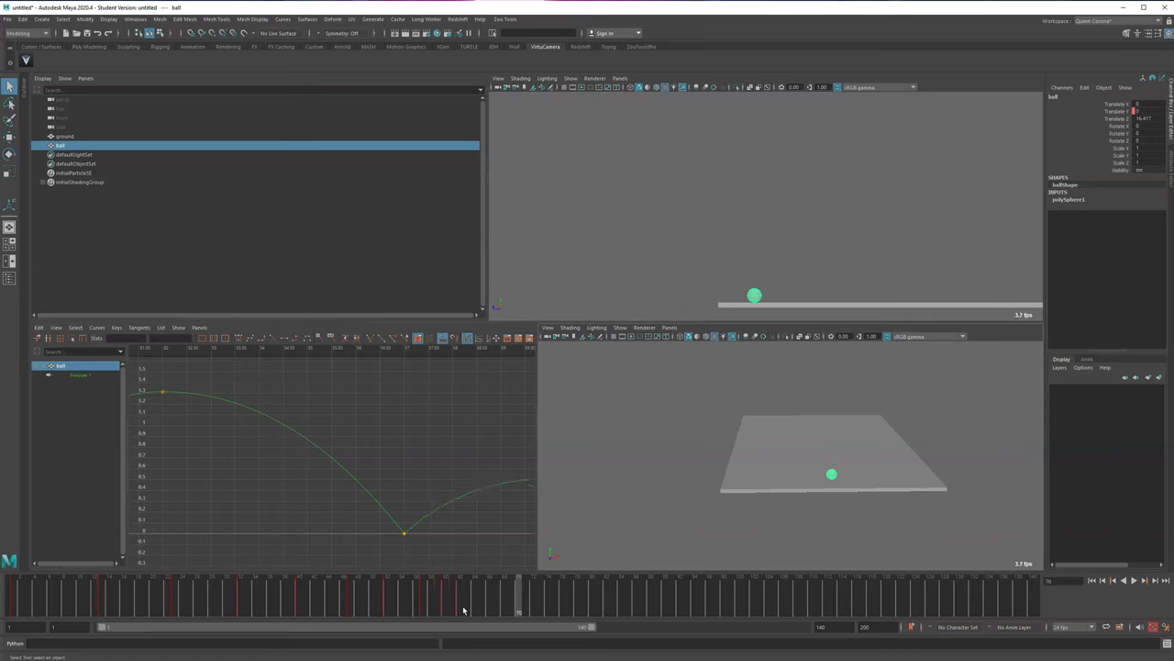
shift+click(459, 601)
key(alt+v)
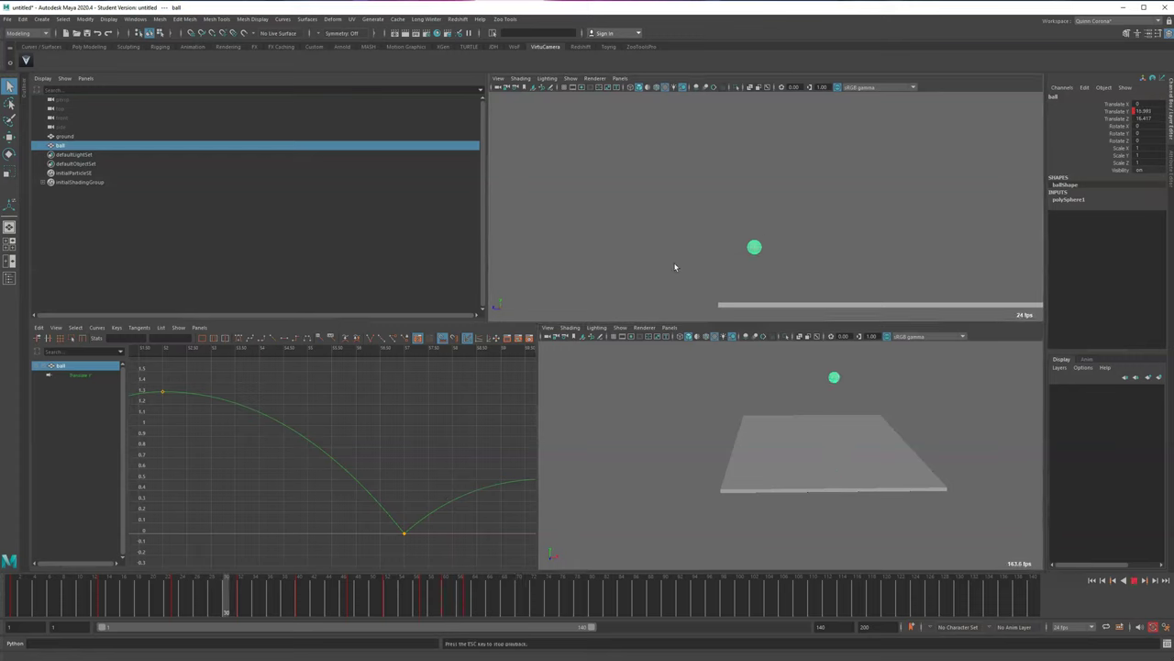
key(alt+v)
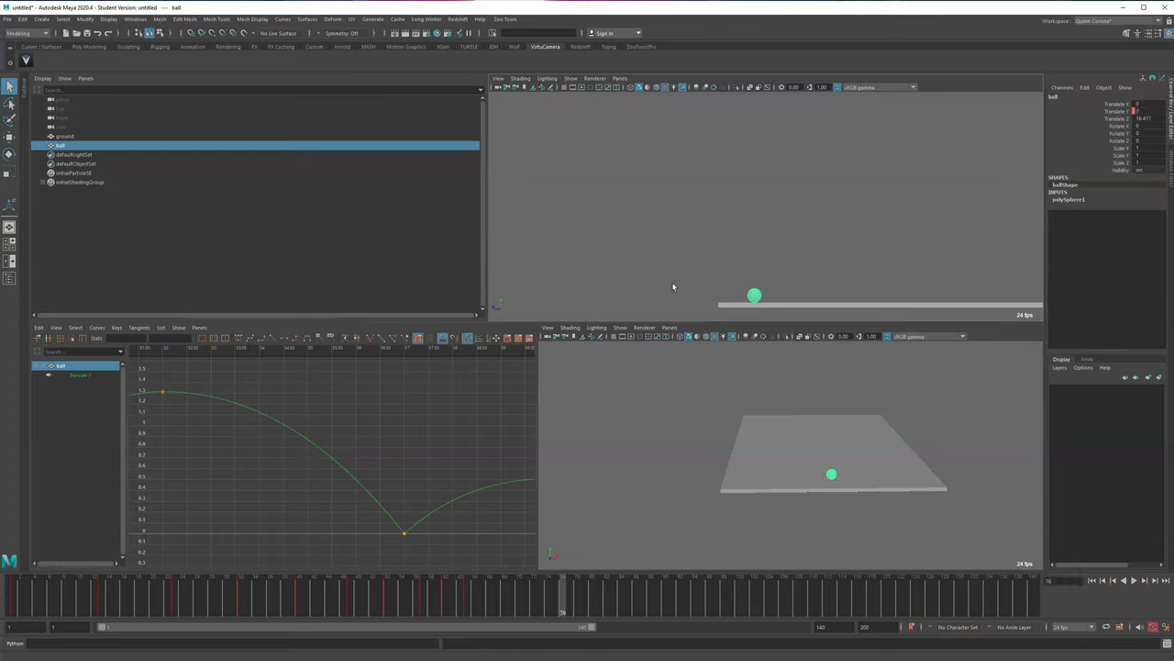
- Key the ball's Translate Y at 0 on frames 65 and 67
drag(450, 610, 472, 610)
alt+middle_drag(452, 507, 288, 495)
key(alt+period)
key(alt+period)
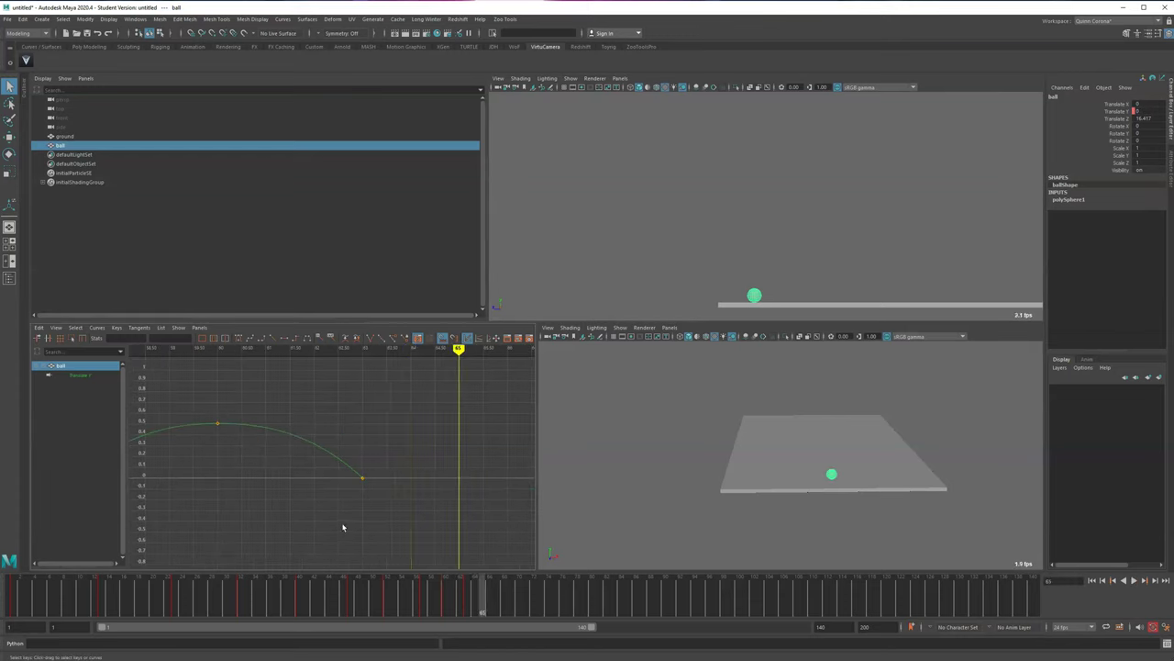
click(1096, 112)
key(s)
key(alt+period)
key(alt+period)
key(alt+comma)
key(alt+comma)
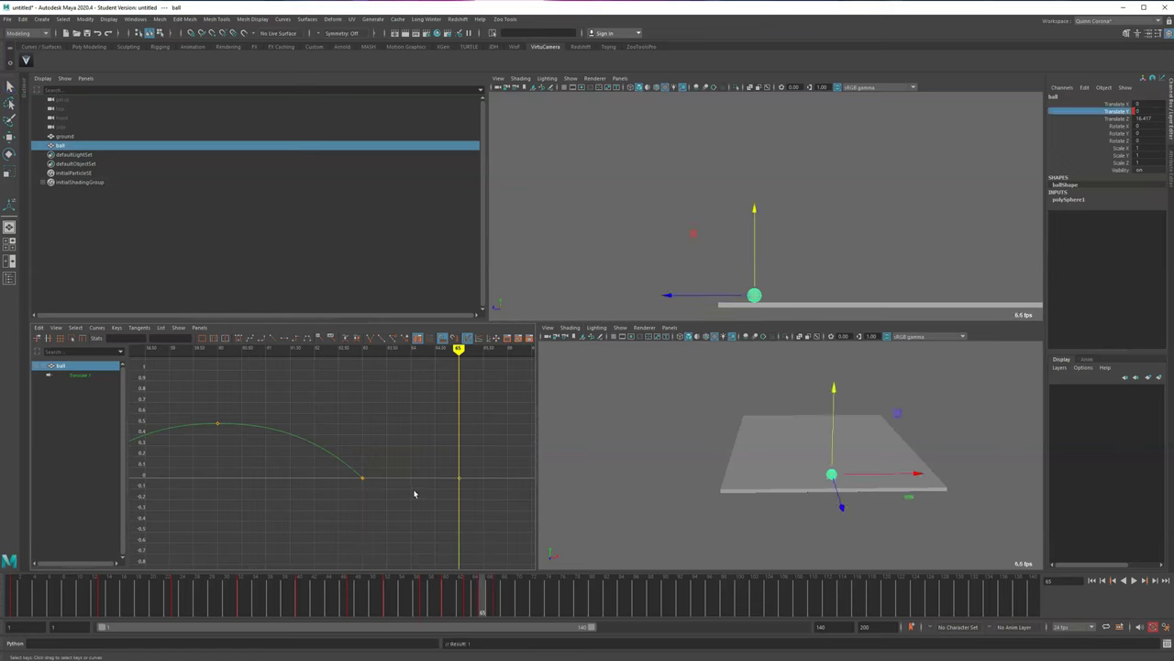
- Raise the frame 65 Translate Y key to about 0.076 and flatten its tangents
alt+middle_drag(417, 503, 364, 509)
drag(323, 530, 441, 456)
key(w)
shift+middle_drag(425, 461, 451, 501)
key(f)
scroll(427, 517, down, 6)
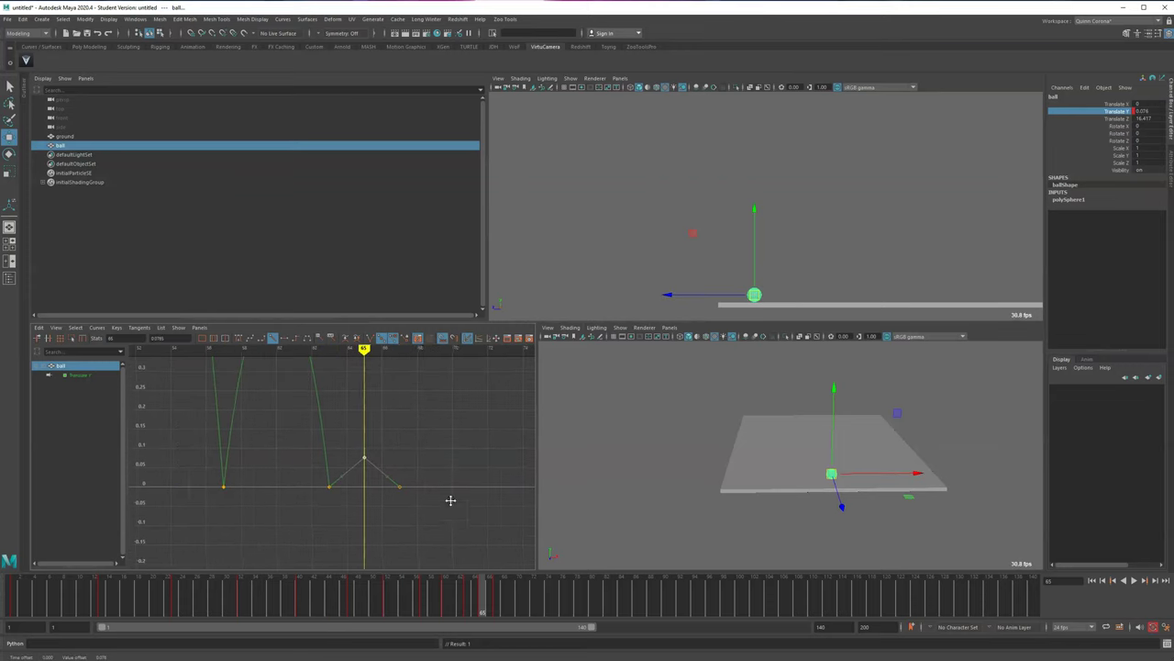
click(286, 338)
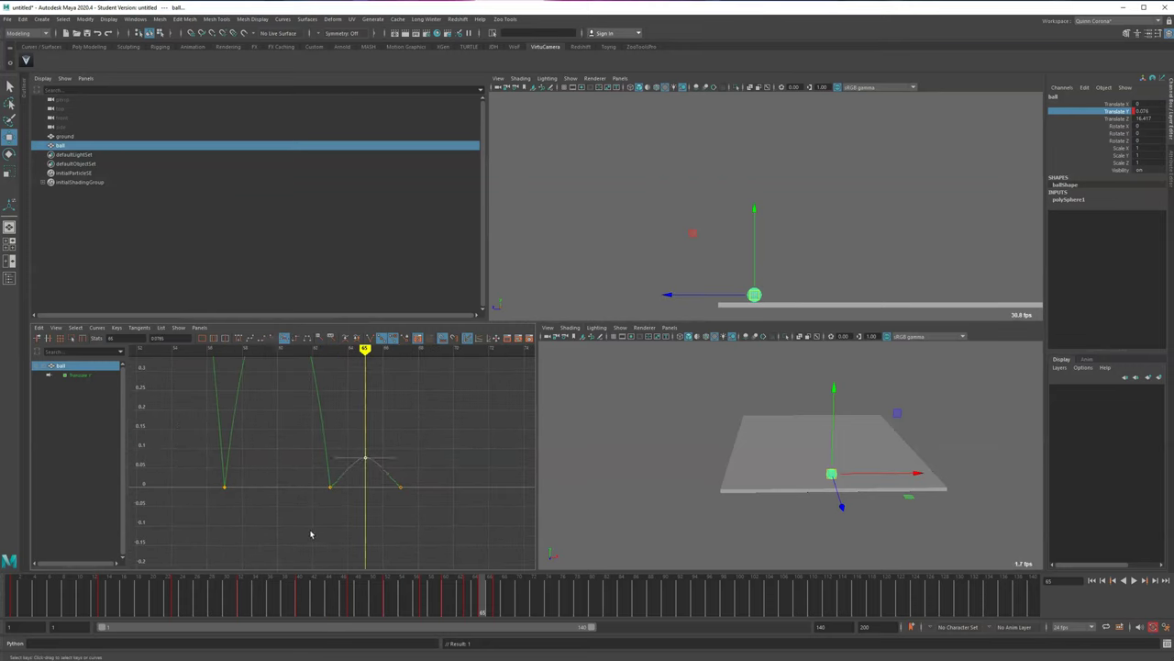
- Raise the frame 63 key's outgoing tangent handle and break the frame 67 key's tangents to round the tiny last bounce
click(343, 465)
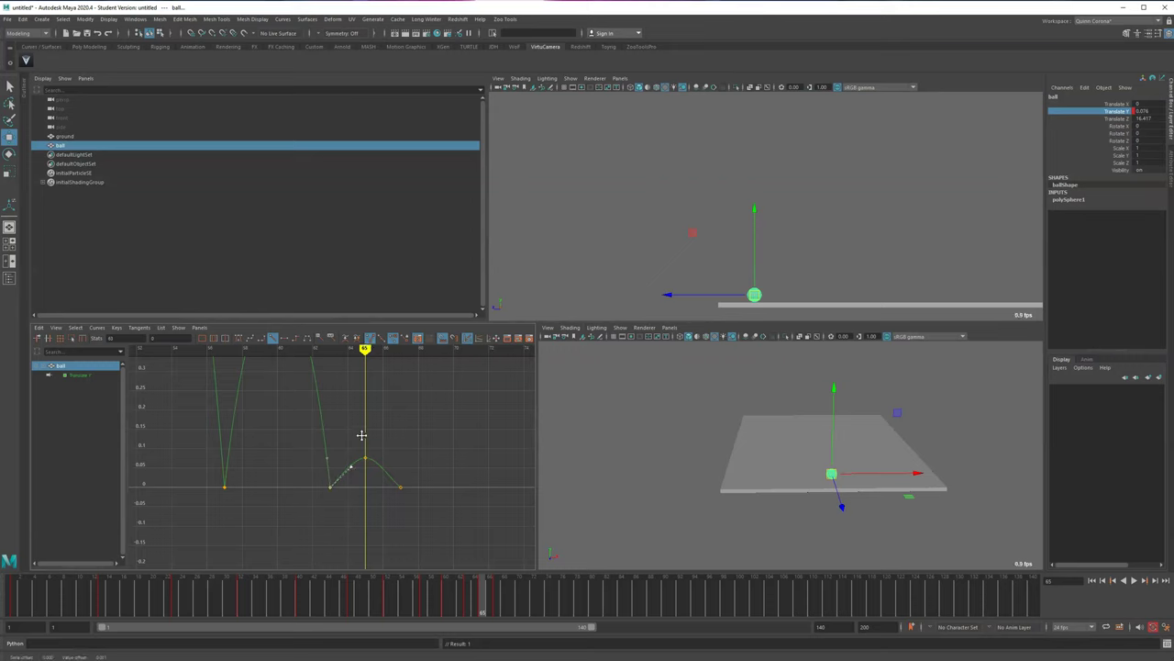
drag(383, 500, 410, 477)
click(371, 339)
key(a)
- Play the full bounce animation to review the added final bounce
key(alt+v)
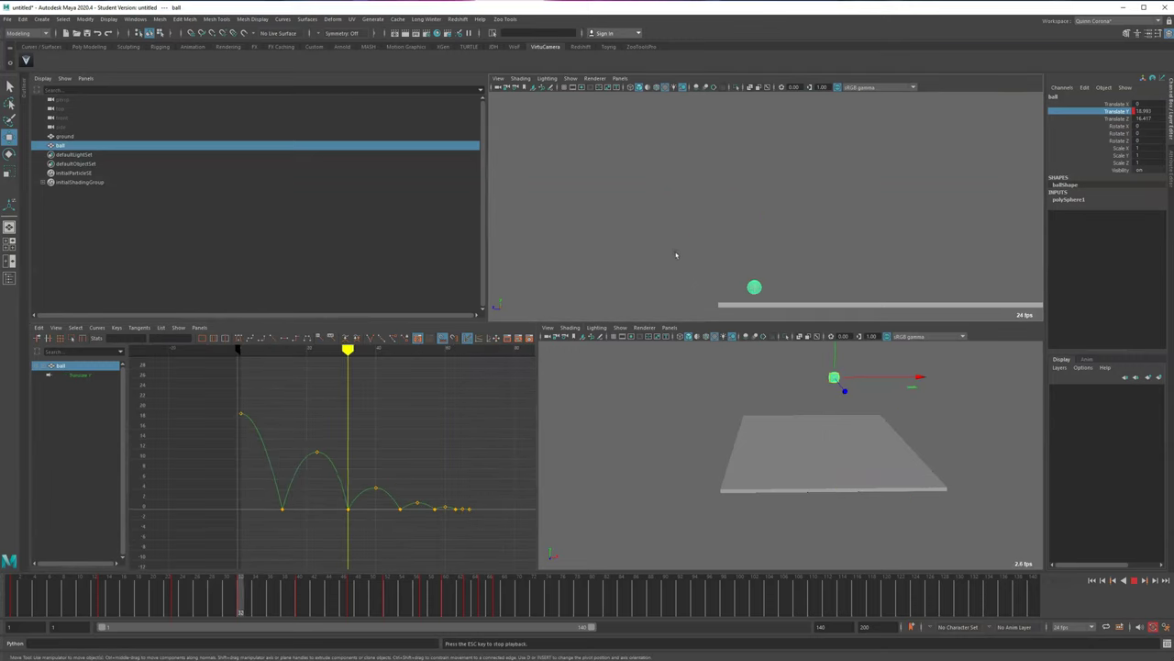
key(alt+v)
click(690, 229)
key(q)
drag(737, 271, 760, 301)
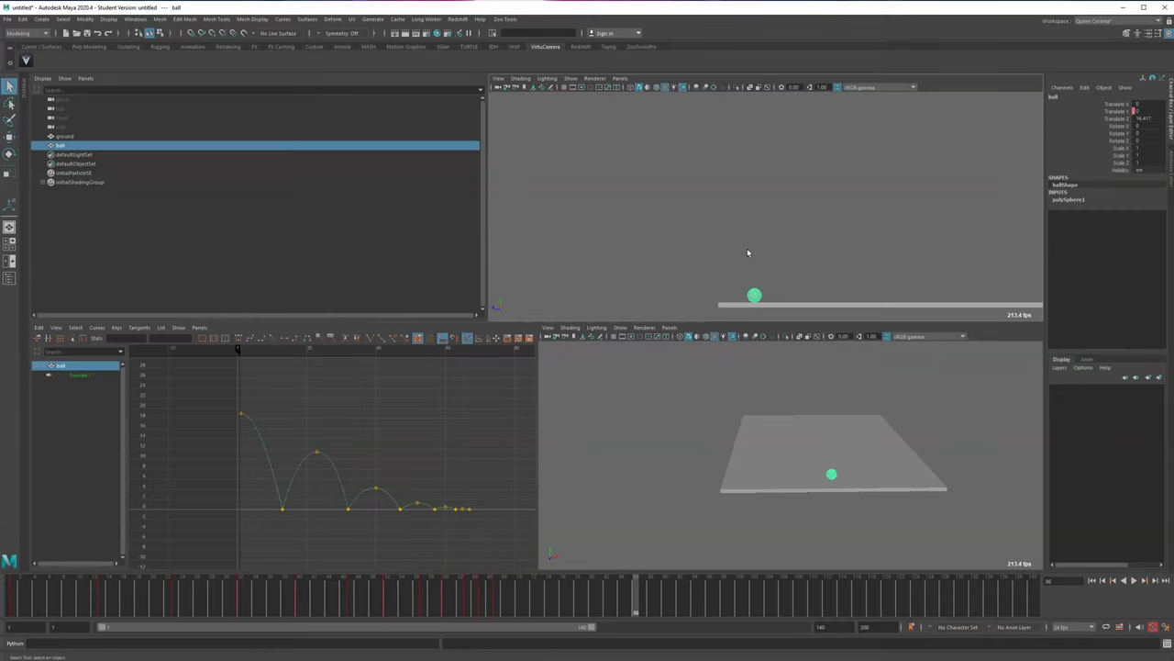
- Key the ball's Translate Z at its starting position of 16.417 on frame 1
alt+middle_drag(748, 285, 535, 245)
drag(120, 613, 12, 613)
key(w)
click(518, 169)
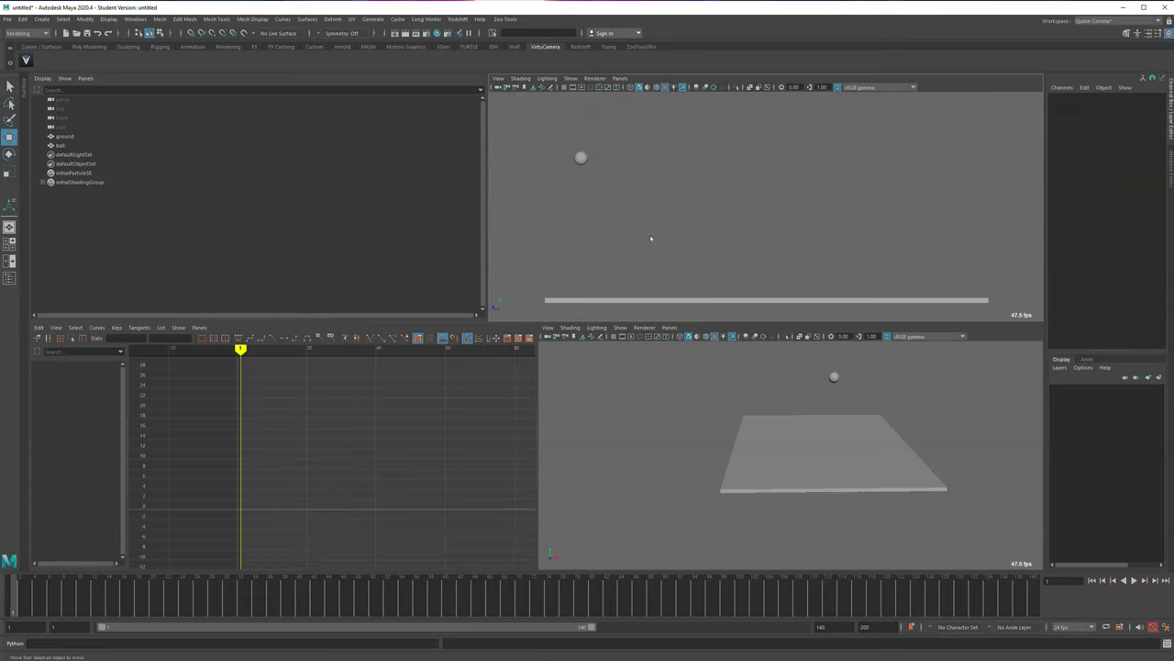
drag(612, 151, 628, 142)
click(1112, 118)
middle_drag(789, 180, 762, 200)
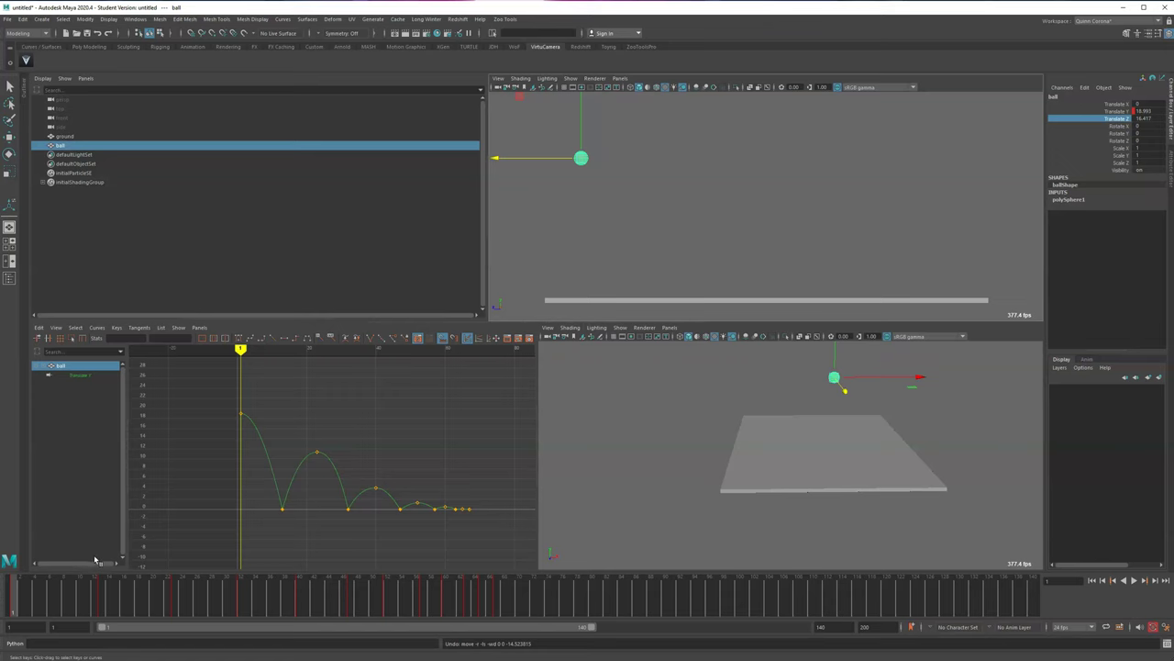
key(alt+v)
drag(433, 617, 13, 587)
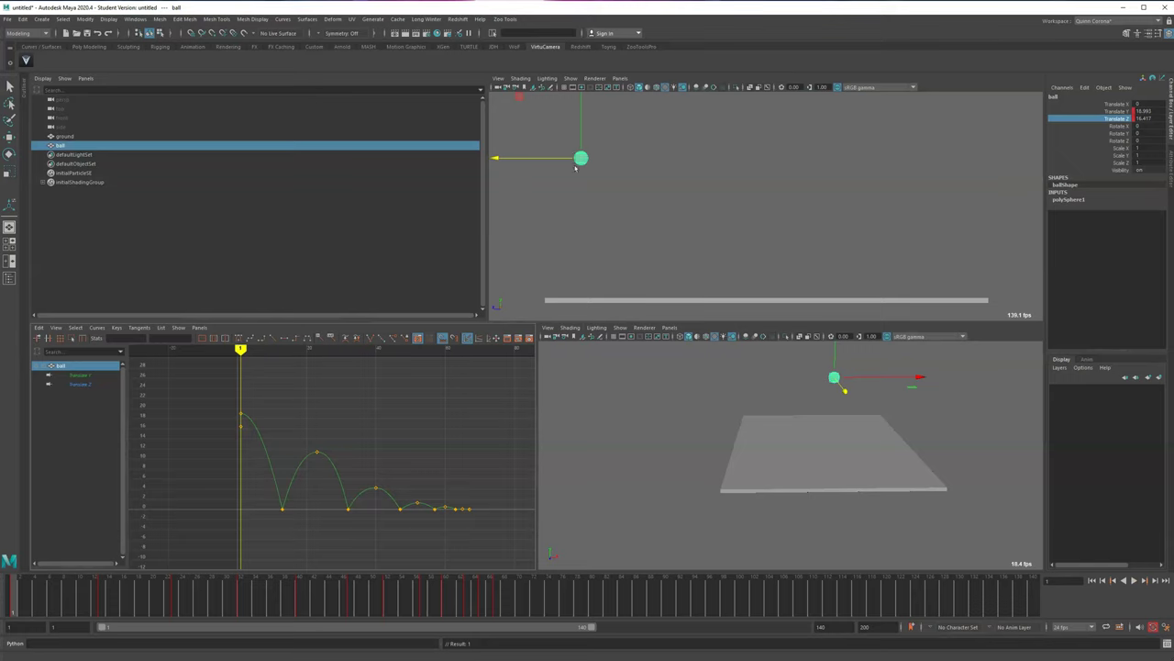
- On frame 115, key Translate Z with the ball slid along the ground to about -31.992
key(alt+v)
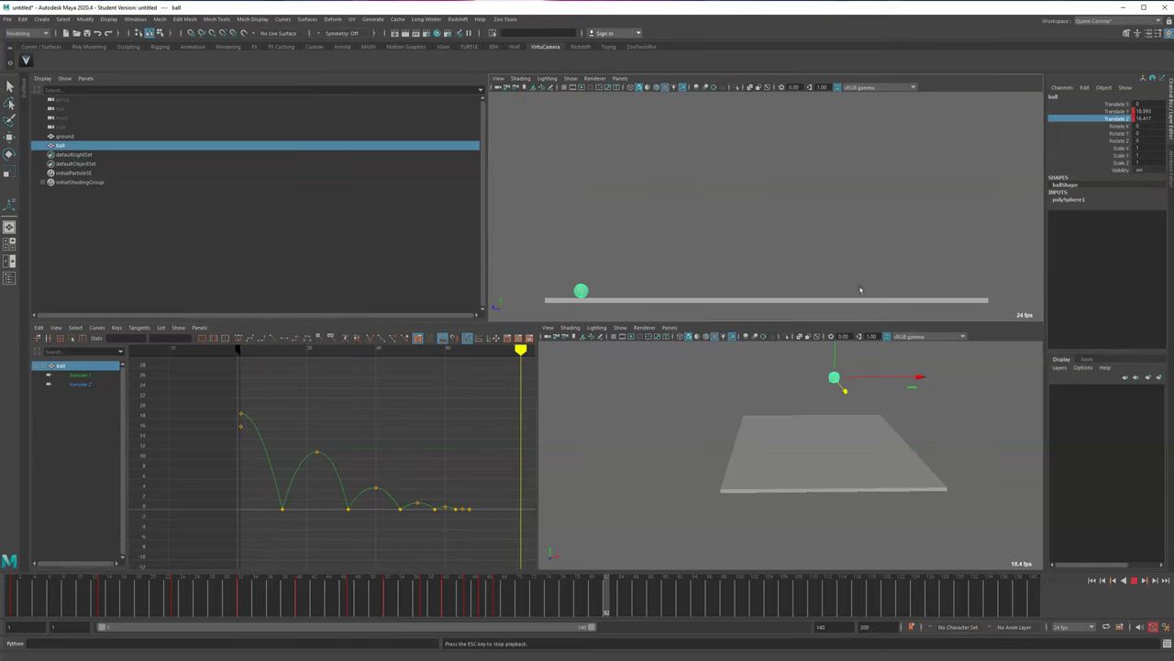
key(Escape)
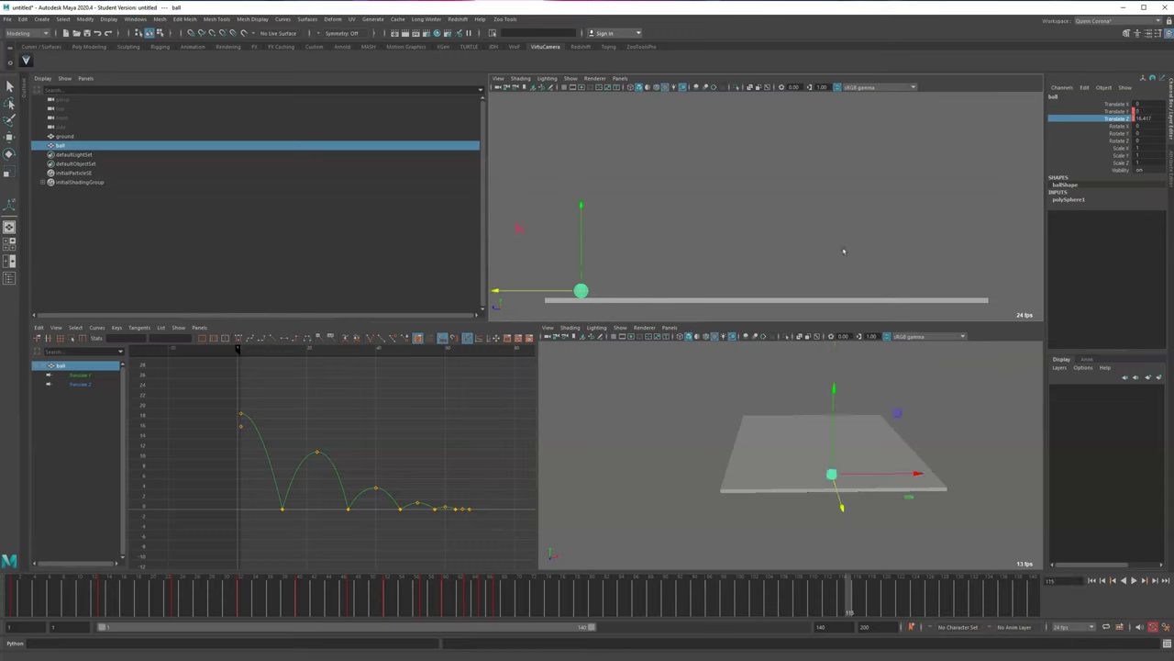
key(s)
drag(496, 293, 832, 292)
- Isolate the Translate Z curve in the graph and play the animation to review the forward travel
click(78, 383)
key(f)
scroll(367, 490, down, 4)
alt+middle_drag(370, 491, 396, 493)
key(q)
key(alt+v)
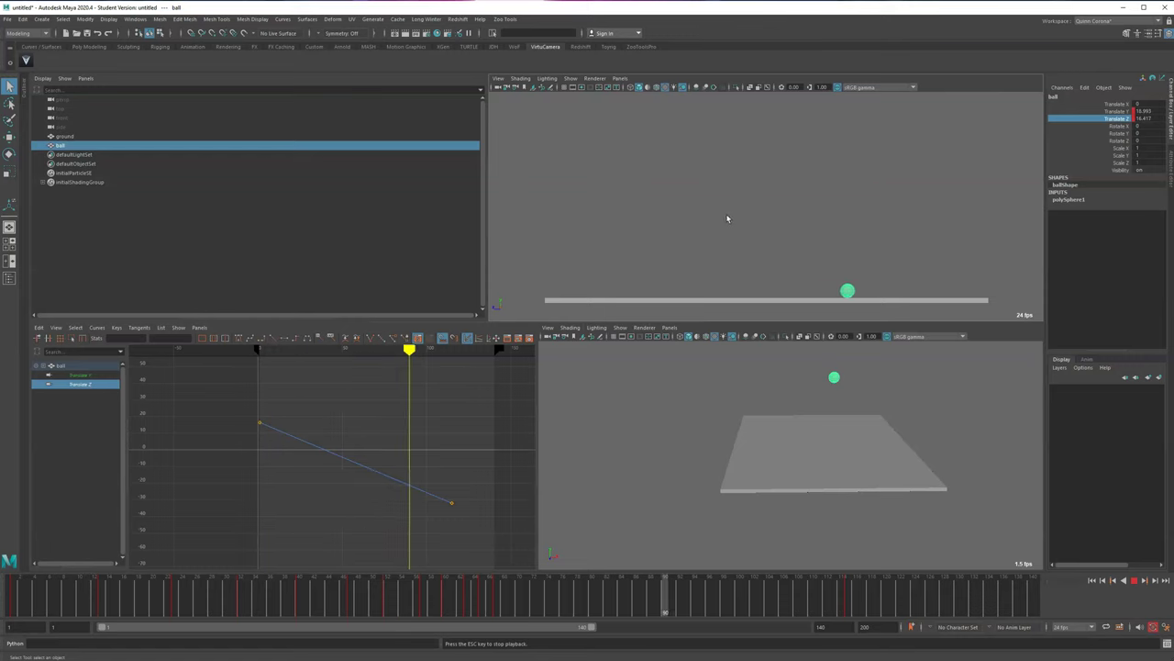
key(Escape)
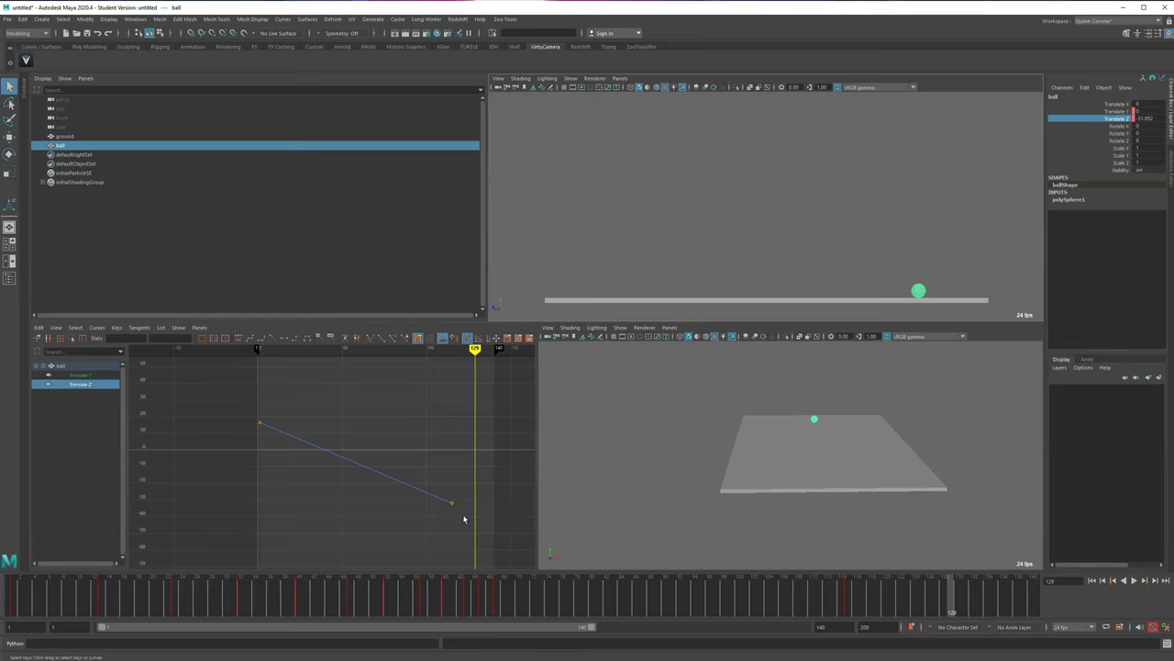
- Flatten the tangents of the frame 115 Translate Z key so the ball eases to a stop
click(847, 607)
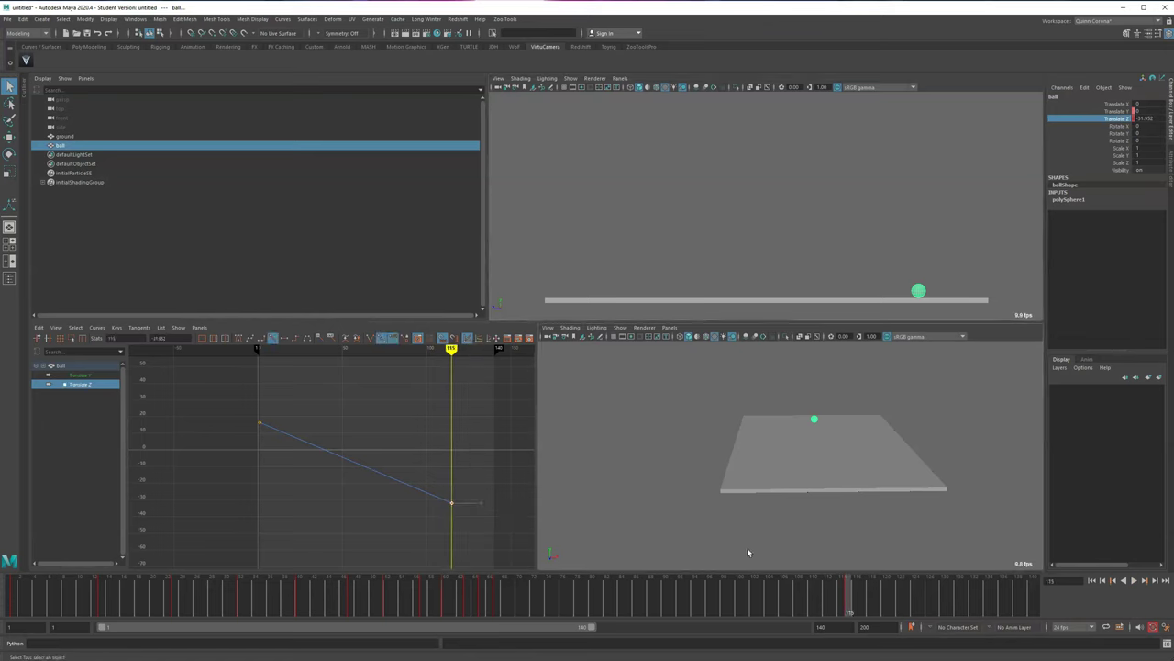
click(439, 431)
key(alt+v)
key(alt+v)
drag(396, 532, 474, 470)
click(286, 338)
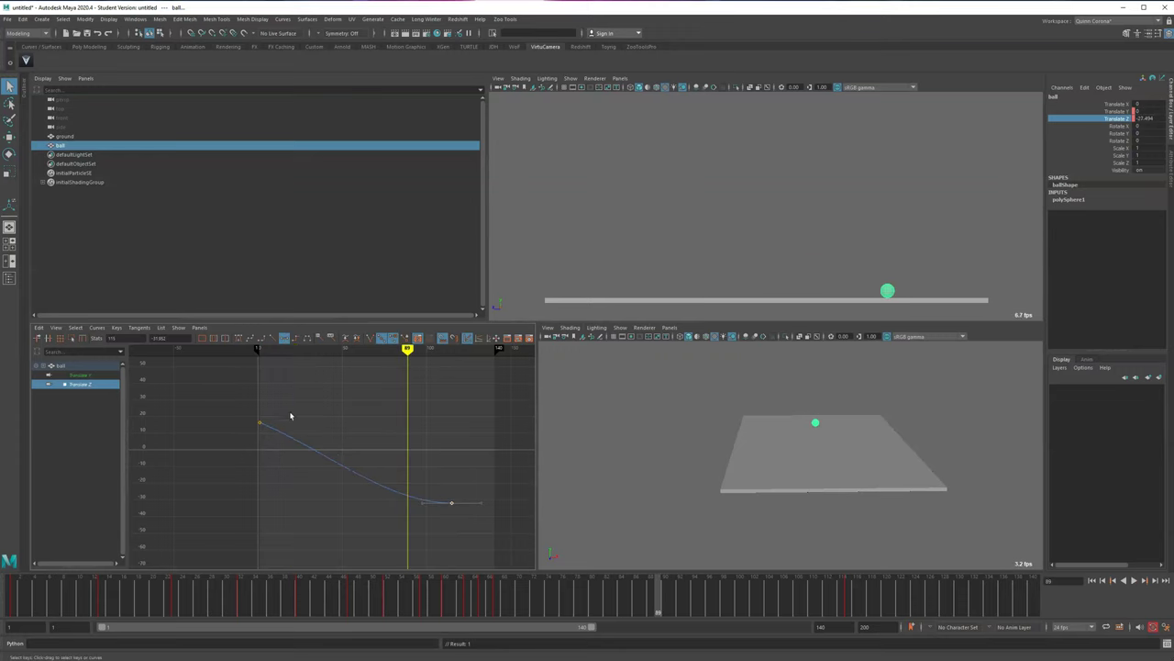
- Break the frame 1 Translate Z key's tangents and pull its outgoing handle down for a faster start
key(space)
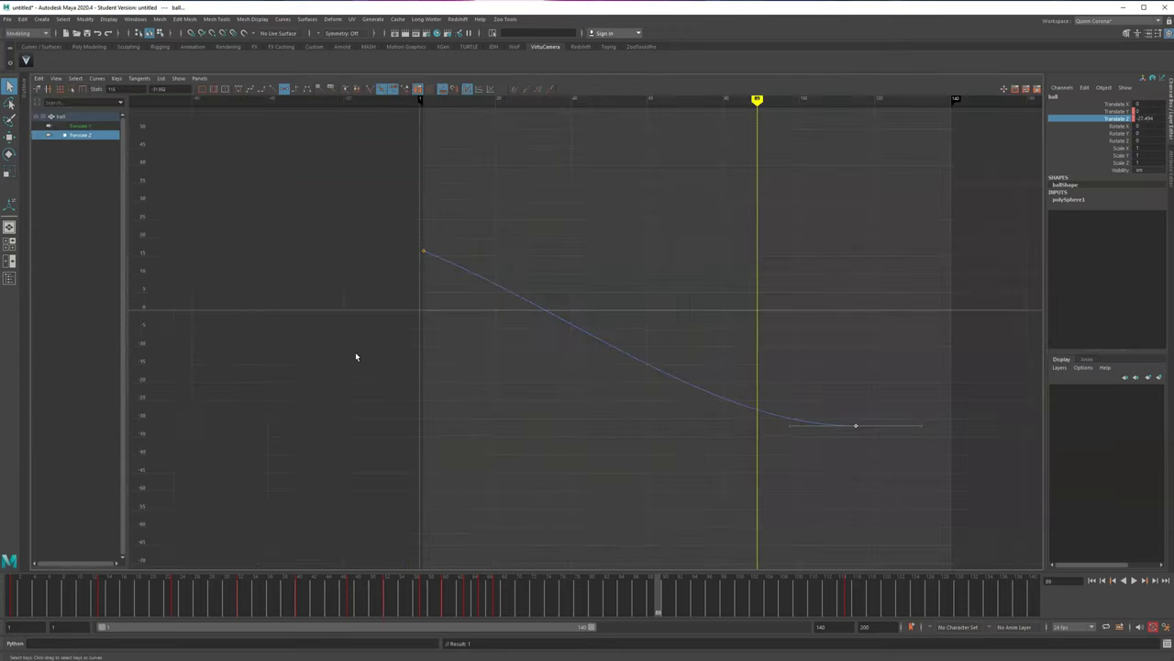
drag(488, 265, 481, 292)
key(space)
- Play the animation from frame 1 in the enlarged side view to review the eased forward travel
key(space)
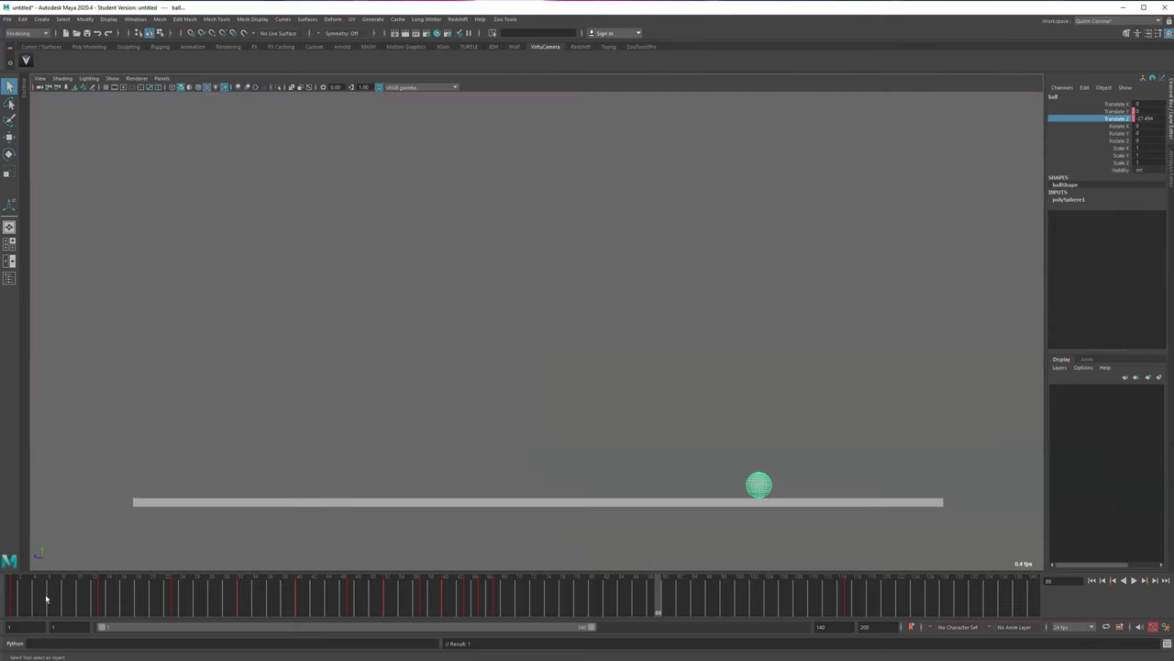
click(46, 599)
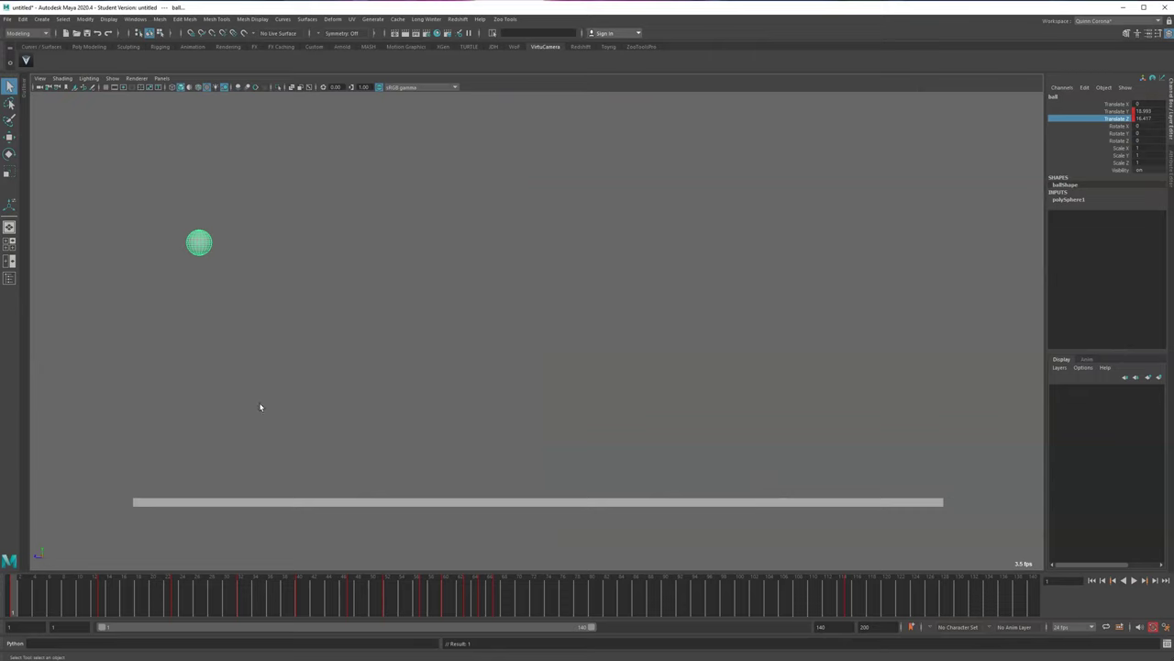
key(alt+v)
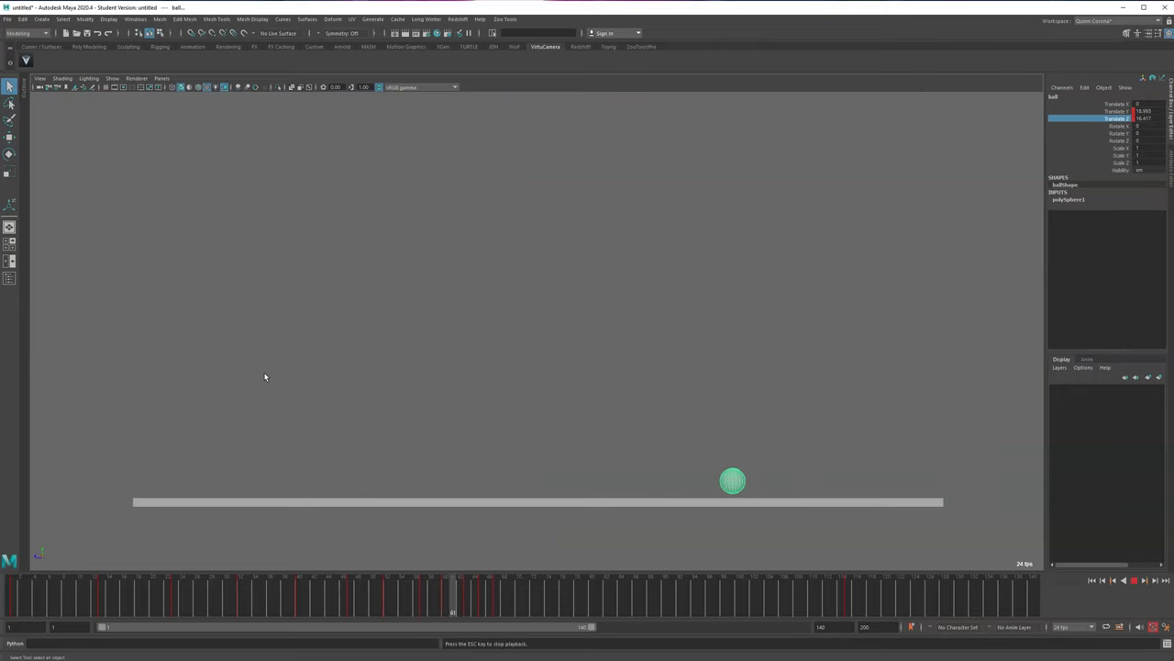
key(Escape)
key(space)
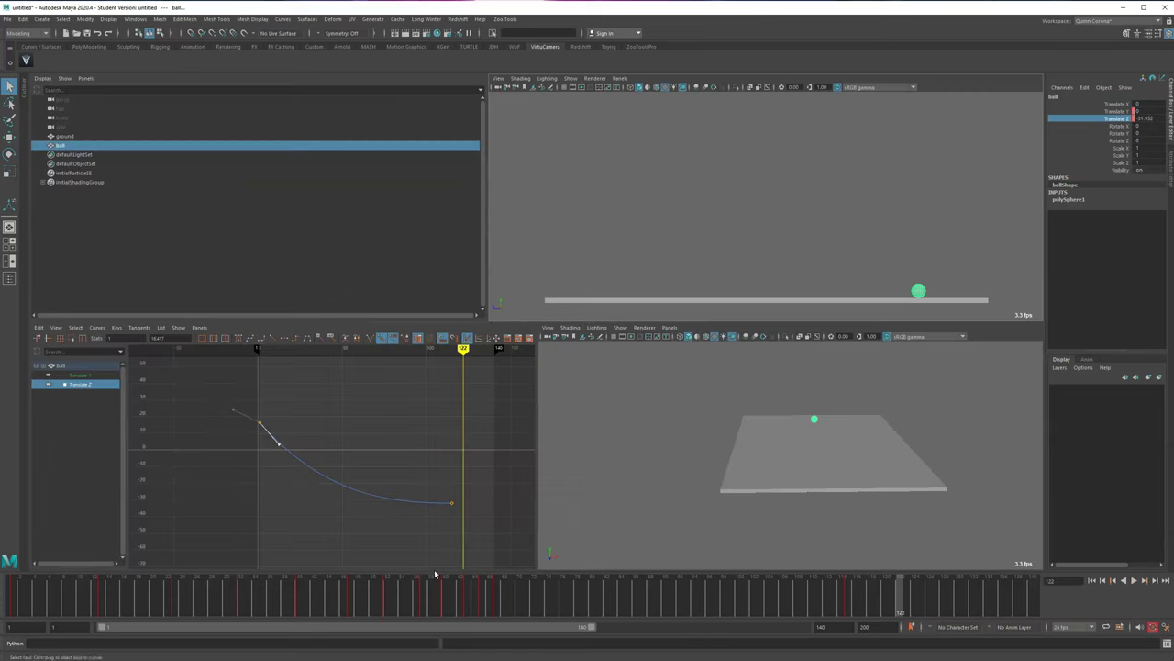
- Add a Translate Z key on frame 74, shift it to about frame 69 and smooth its tangents
drag(296, 612, 548, 612)
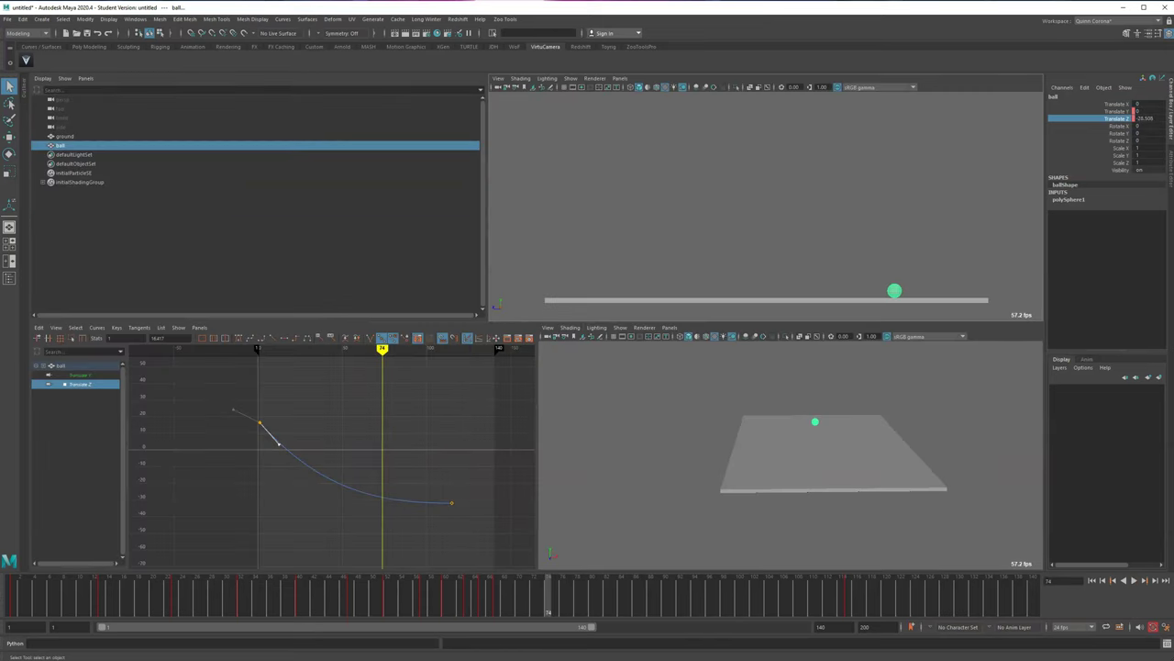
key(s)
key(space)
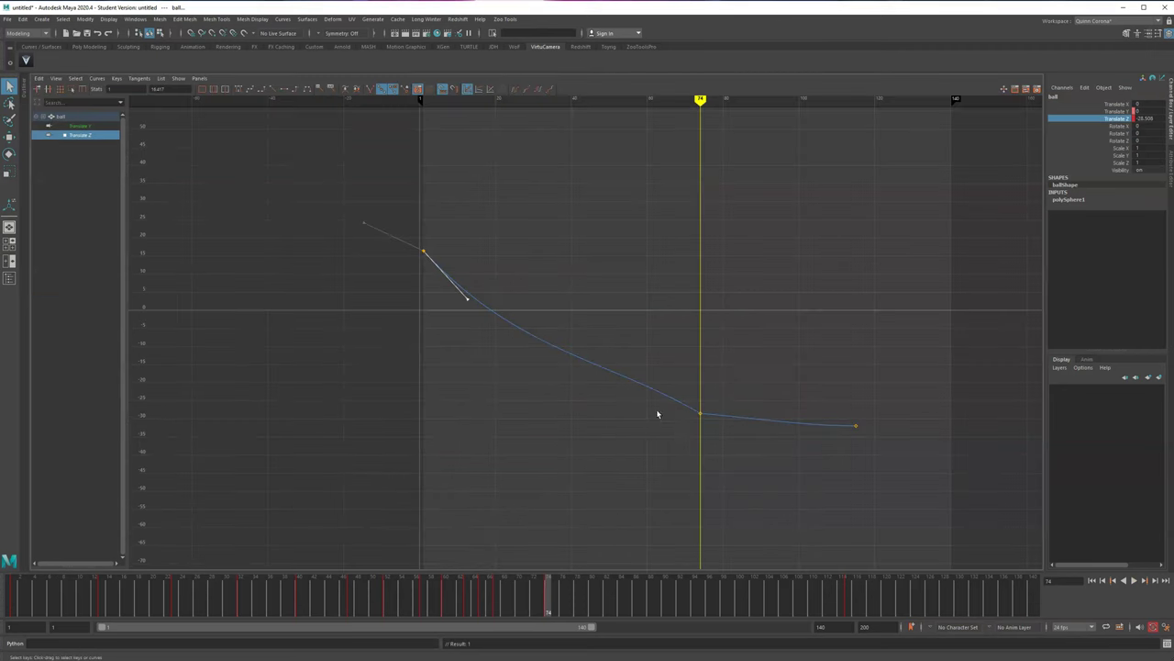
middle_drag(715, 363, 658, 376)
click(247, 90)
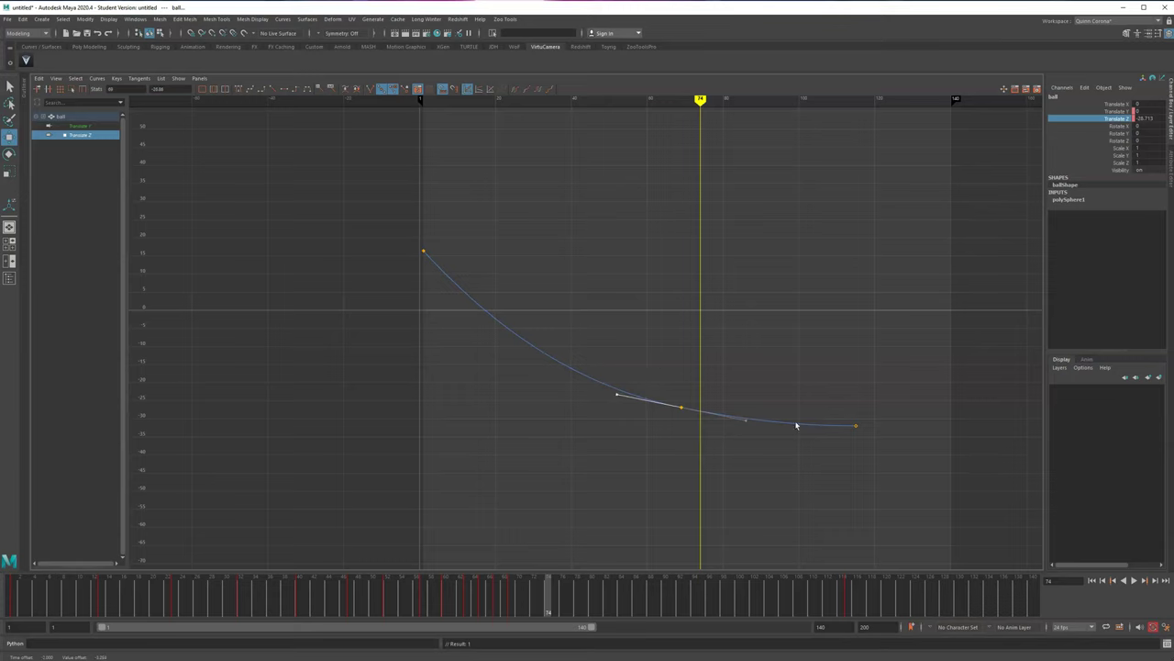
- Try lowering the frame 69 Translate Z key, and undo the curve edits
click(680, 407)
shift+middle_drag(697, 361, 705, 375)
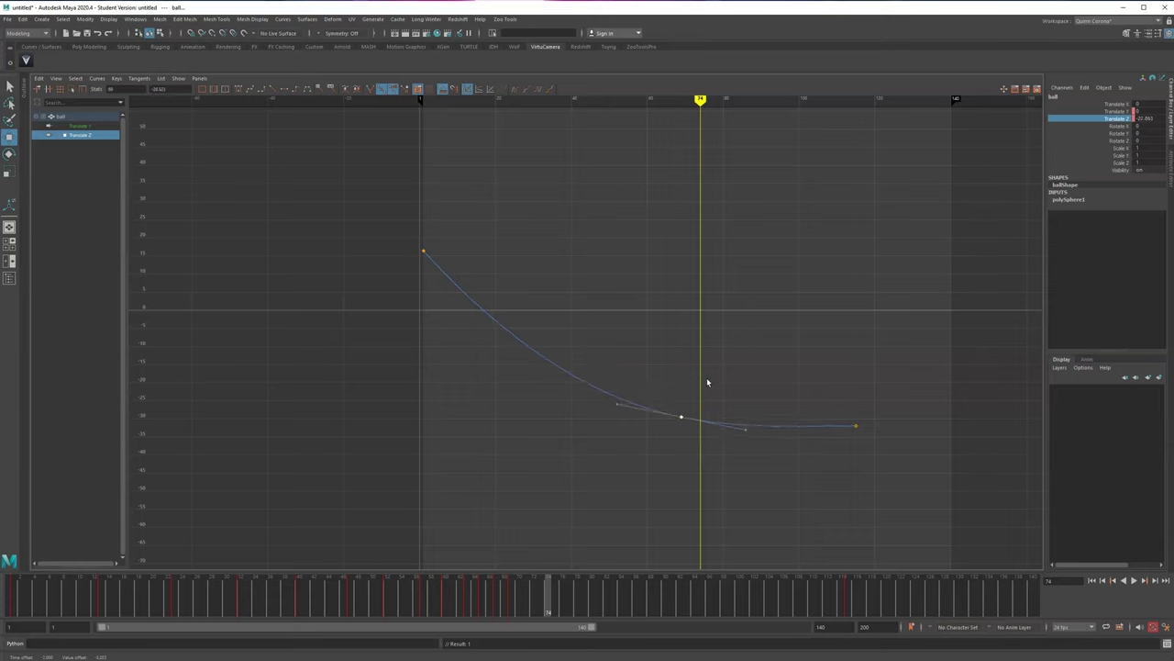
middle_drag(763, 401, 778, 389)
key(ctrl+z)
key(ctrl+z)
- Play the animation from frame 1 in the four-view layout to check how the ball slows down
key(space)
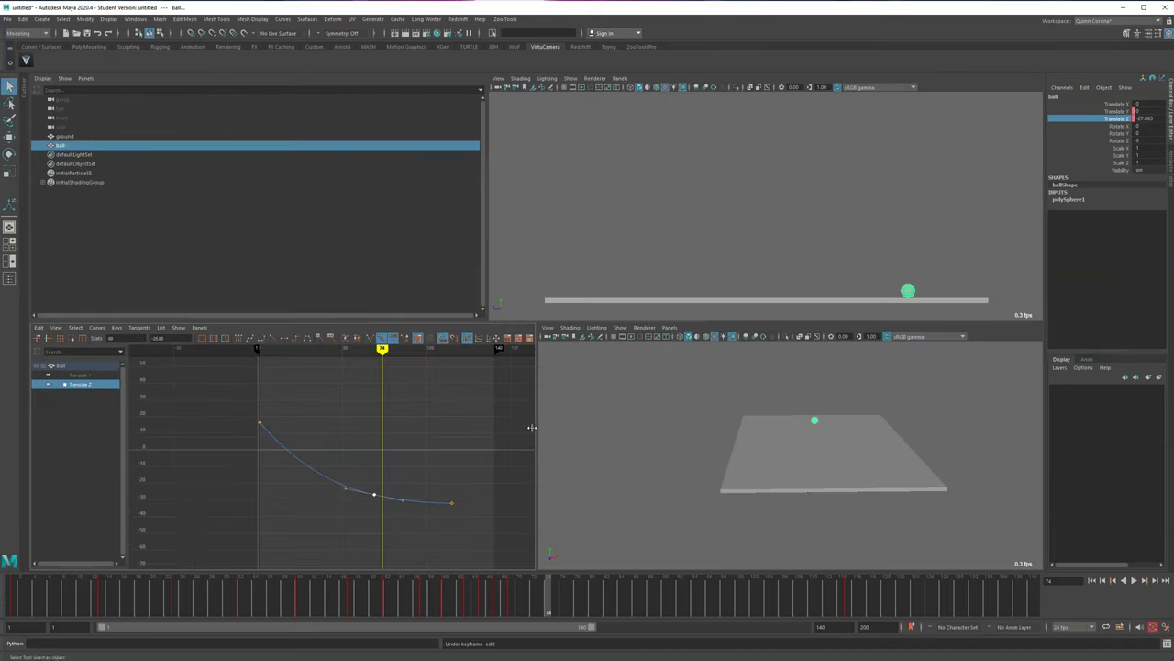
click(13, 594)
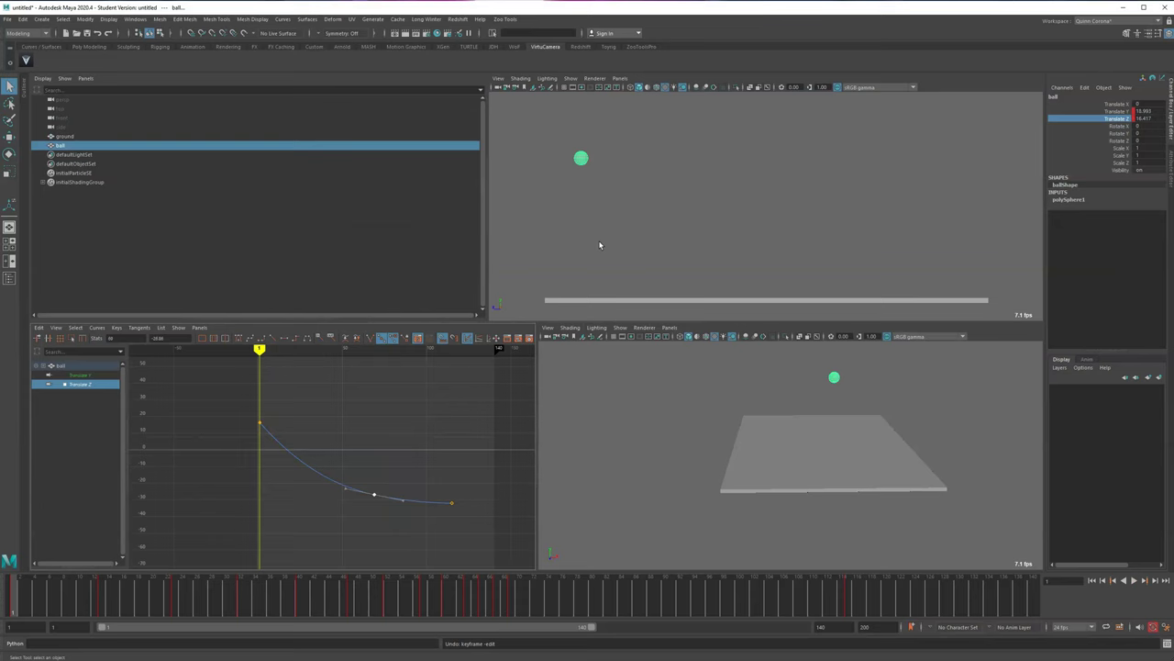
key(alt+v)
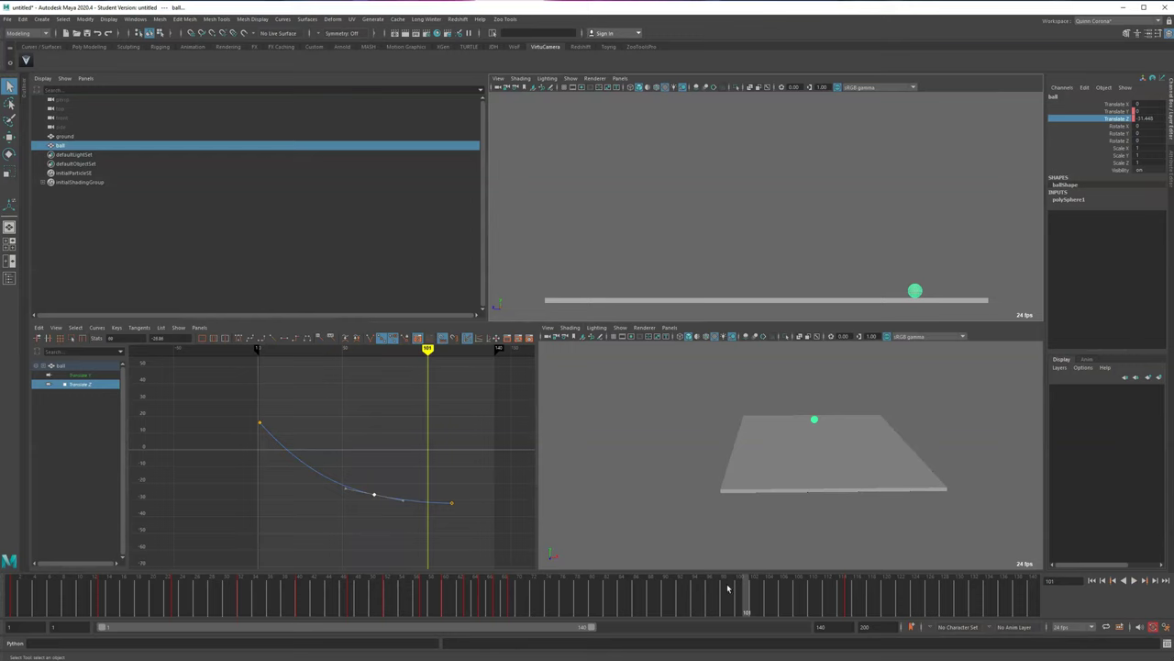
- Move the final Translate Z key earlier to frame 101 and play the result in the enlarged side view
drag(386, 541, 487, 437)
shift+middle_drag(483, 436, 464, 433)
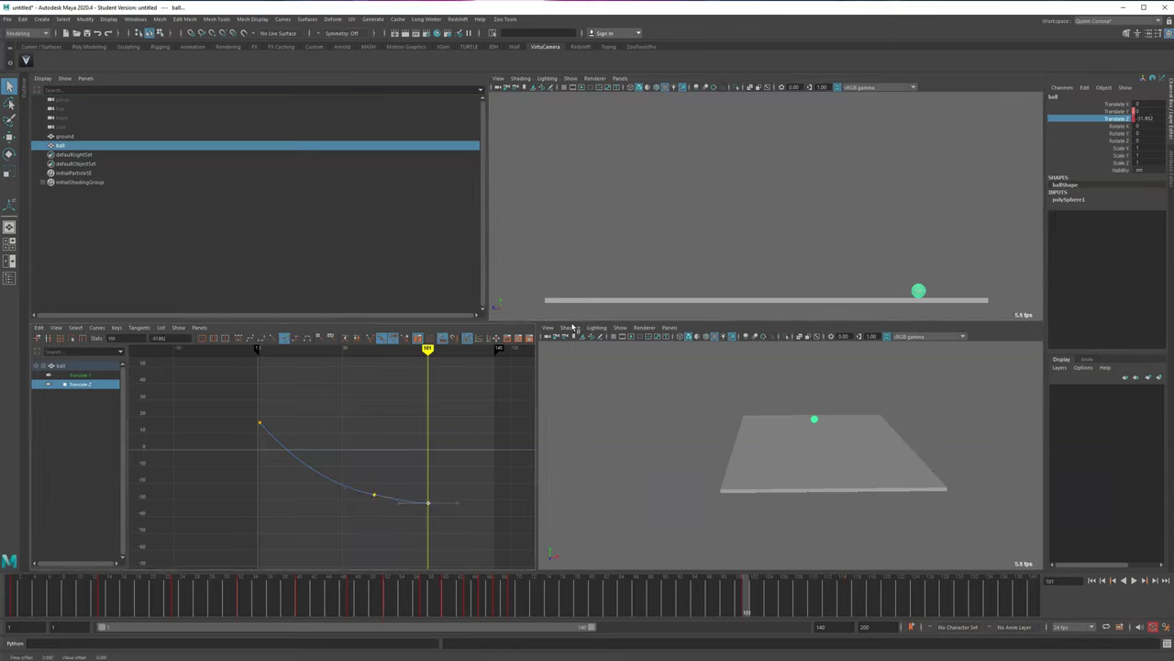
click(811, 315)
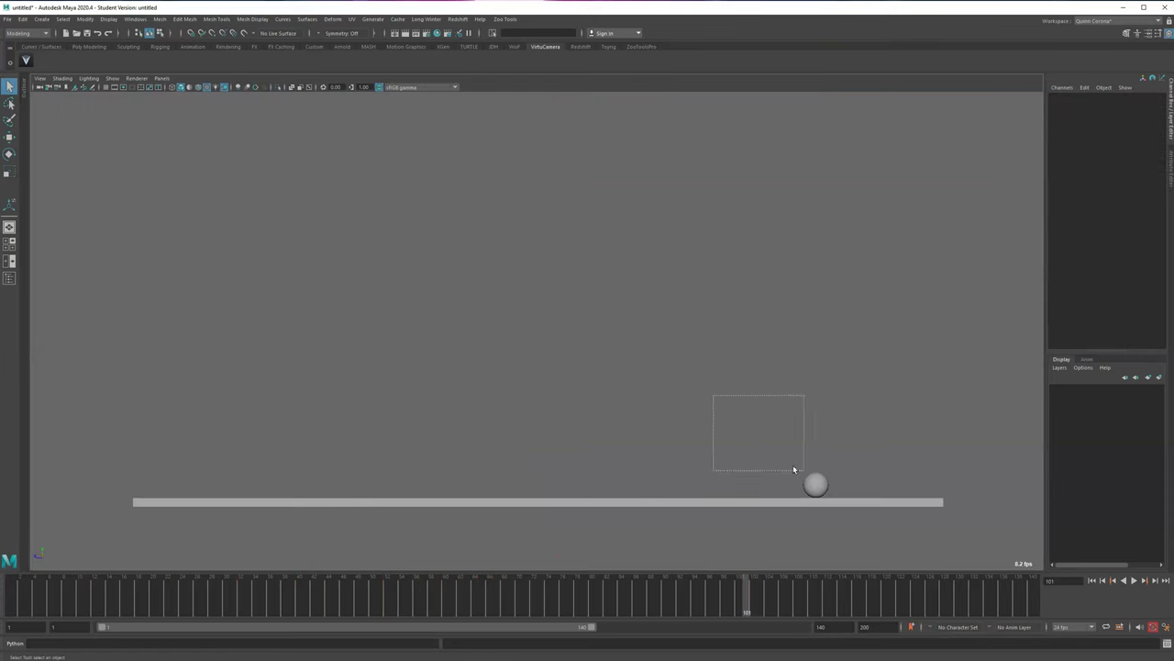
drag(792, 464, 826, 481)
drag(745, 596, 635, 601)
key(alt+v)
key(alt+v)
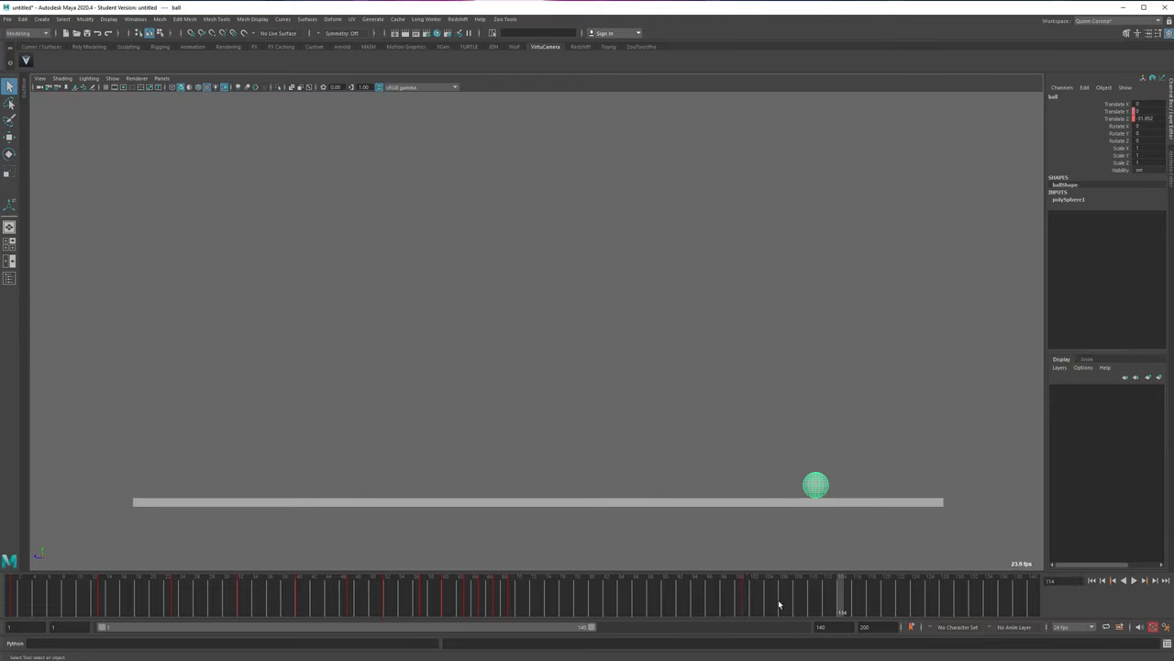
- At frame 114, roll the ball back slightly along Z, setting Translate Z to about -31.844
key(w)
click(1115, 111)
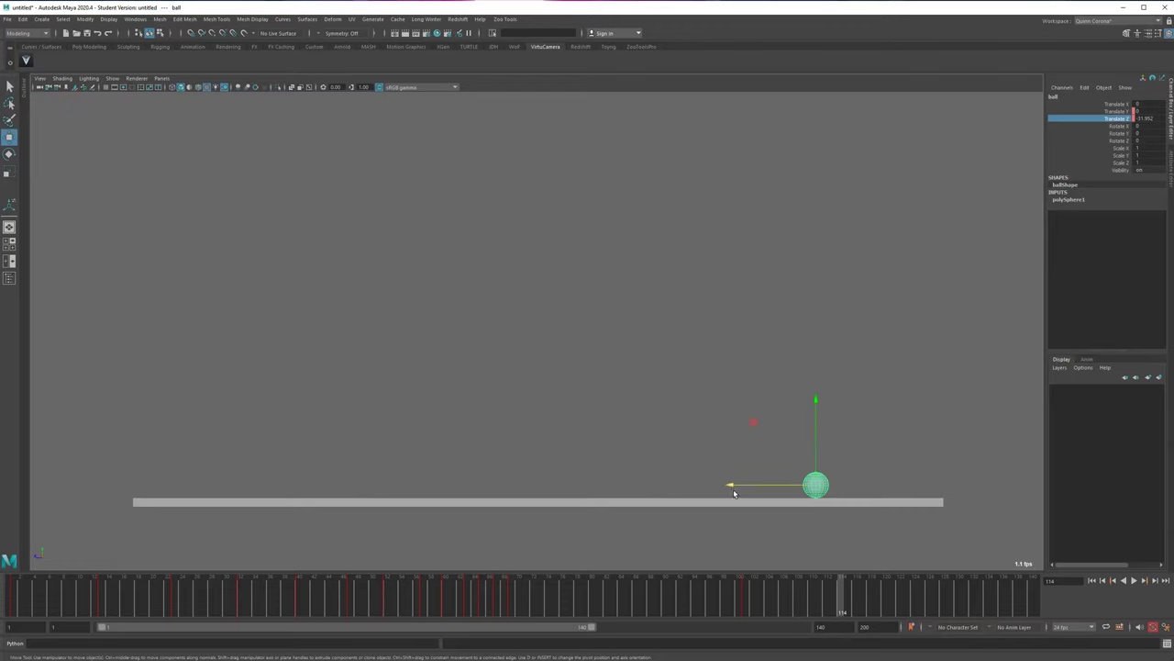
drag(731, 483, 729, 484)
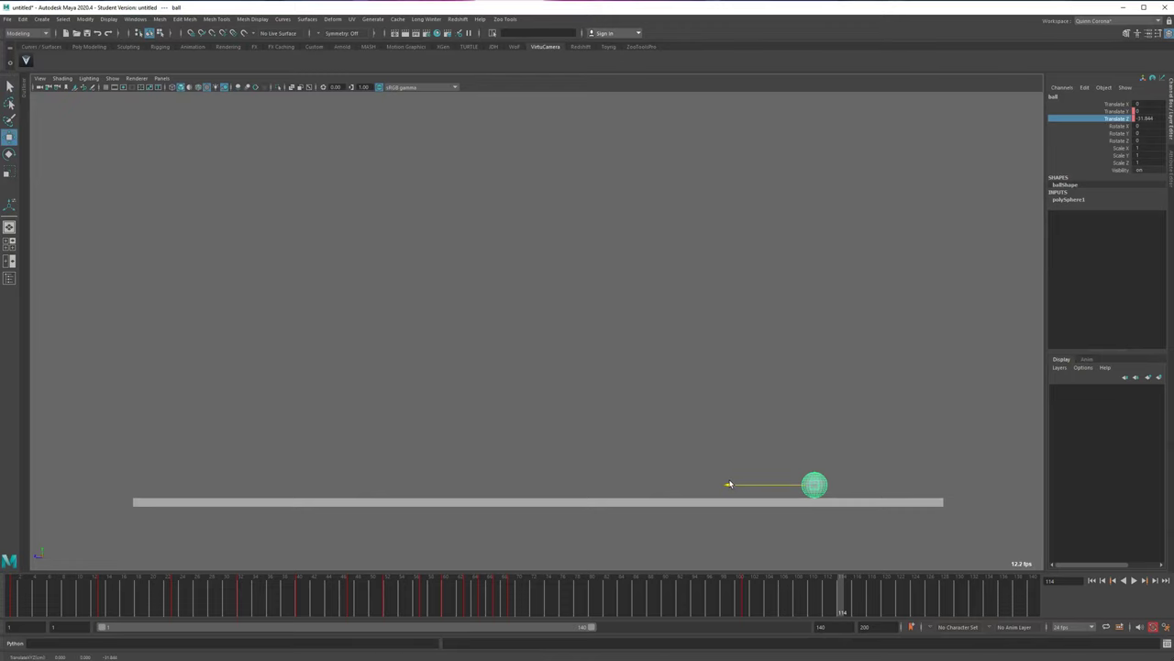
- Tilt the frame 101 Translate Z key's tangents for a slight overshoot and flatten the frame 114 key's tangents
key(space)
key(space)
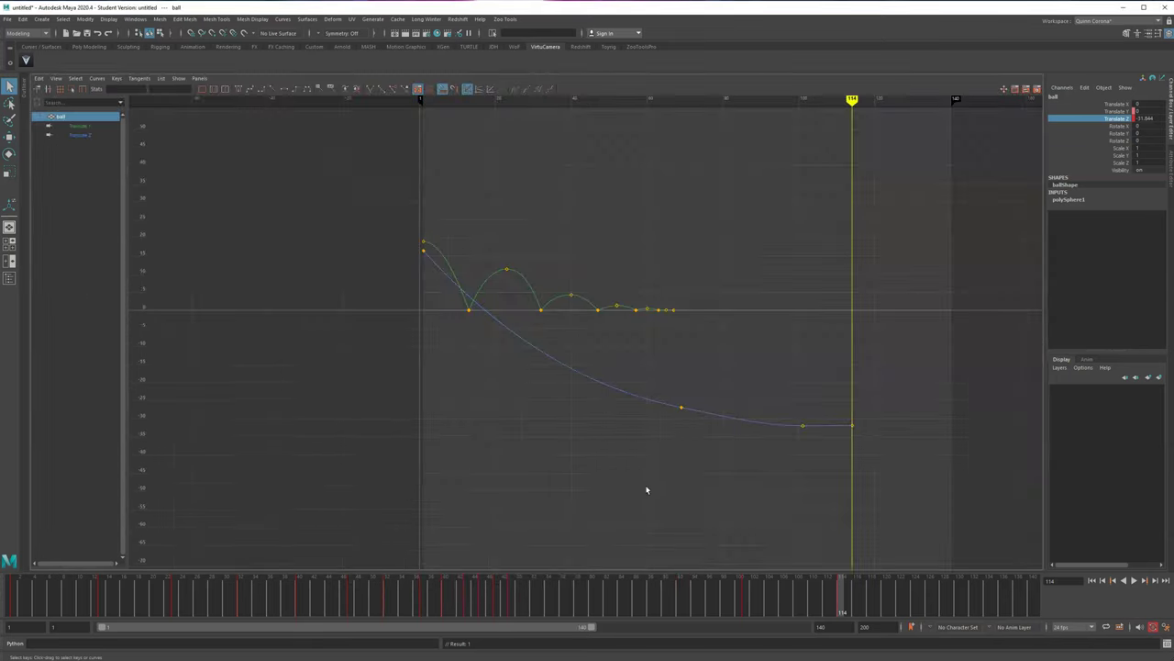
drag(908, 380, 909, 379)
key(f)
alt+middle_drag(713, 464, 626, 421)
drag(576, 494, 626, 427)
key(w)
middle_drag(641, 421, 639, 410)
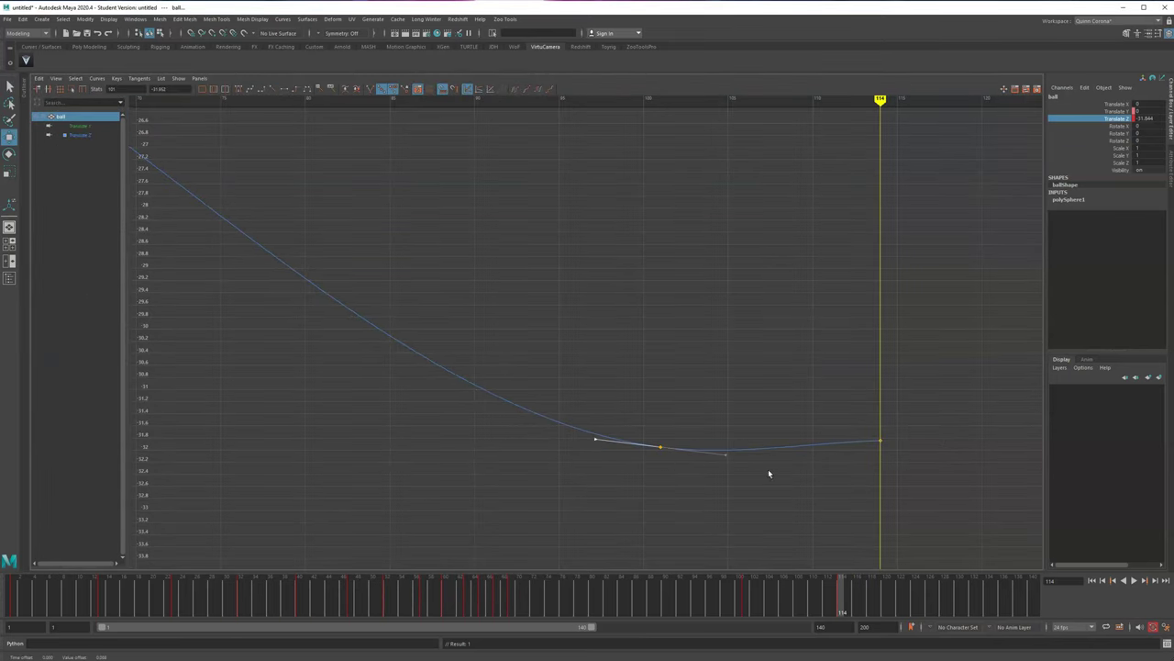
click(284, 88)
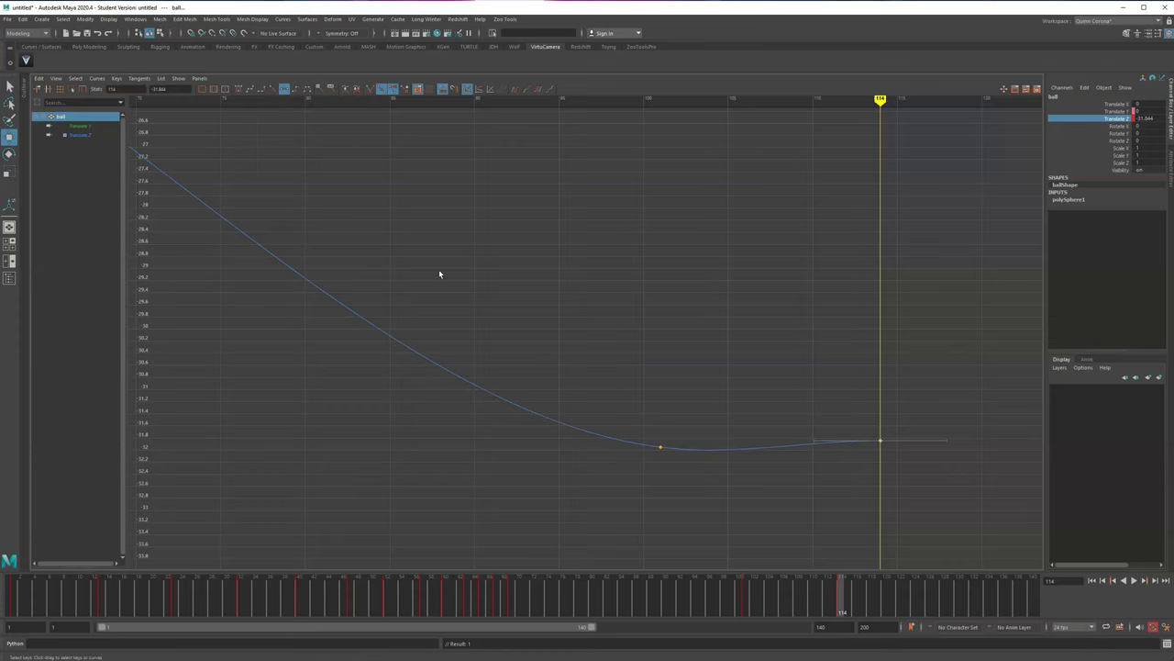
drag(940, 504, 941, 504)
alt+middle_drag(621, 407, 529, 380)
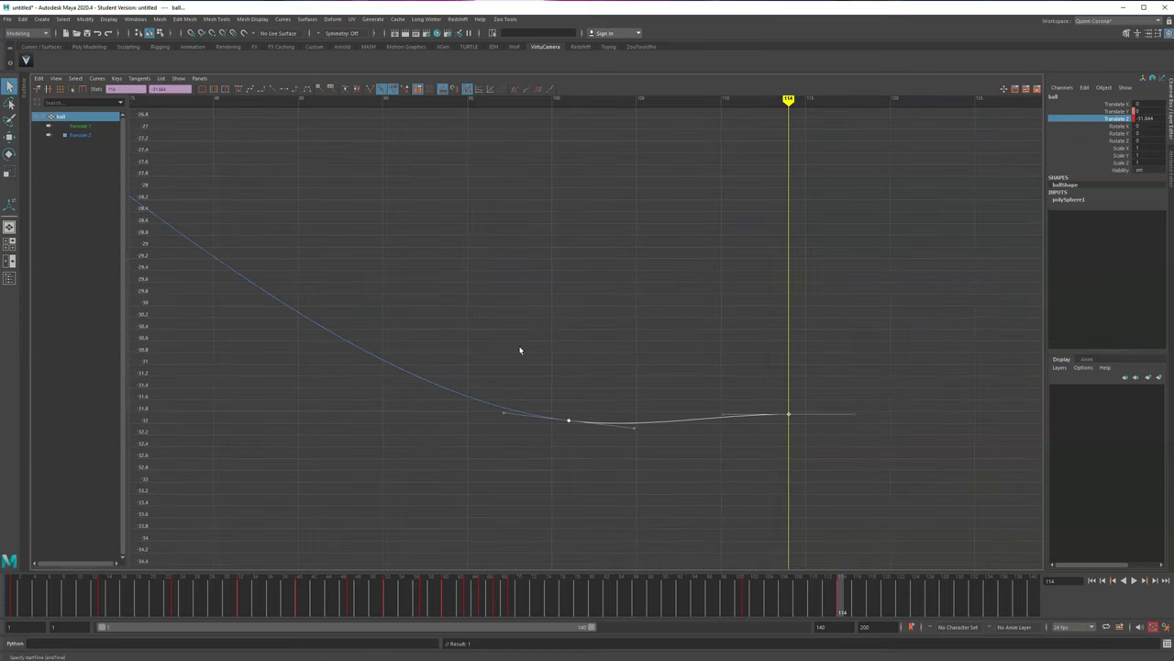
- Play the animation in a close side view to examine the ball's roll-back at the end
key(space)
click(759, 236)
key(alt+v)
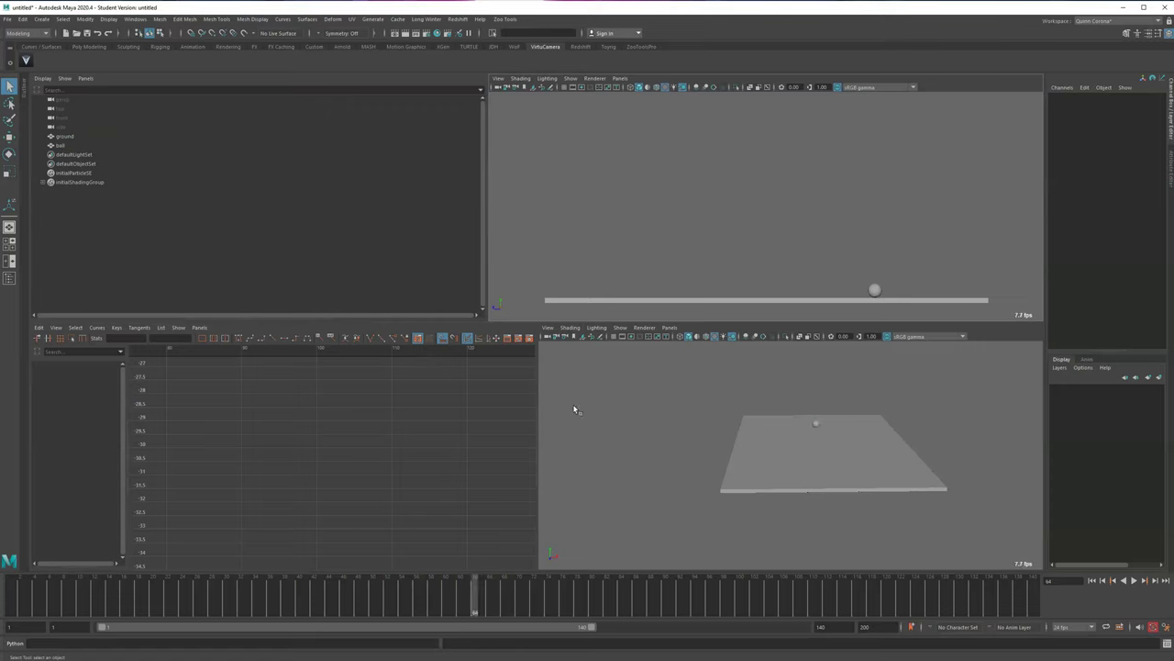
alt+middle_drag(769, 200, 621, 97)
alt+right_drag(642, 211, 744, 257)
alt+middle_drag(706, 205, 791, 220)
alt+middle_drag(713, 235, 705, 224)
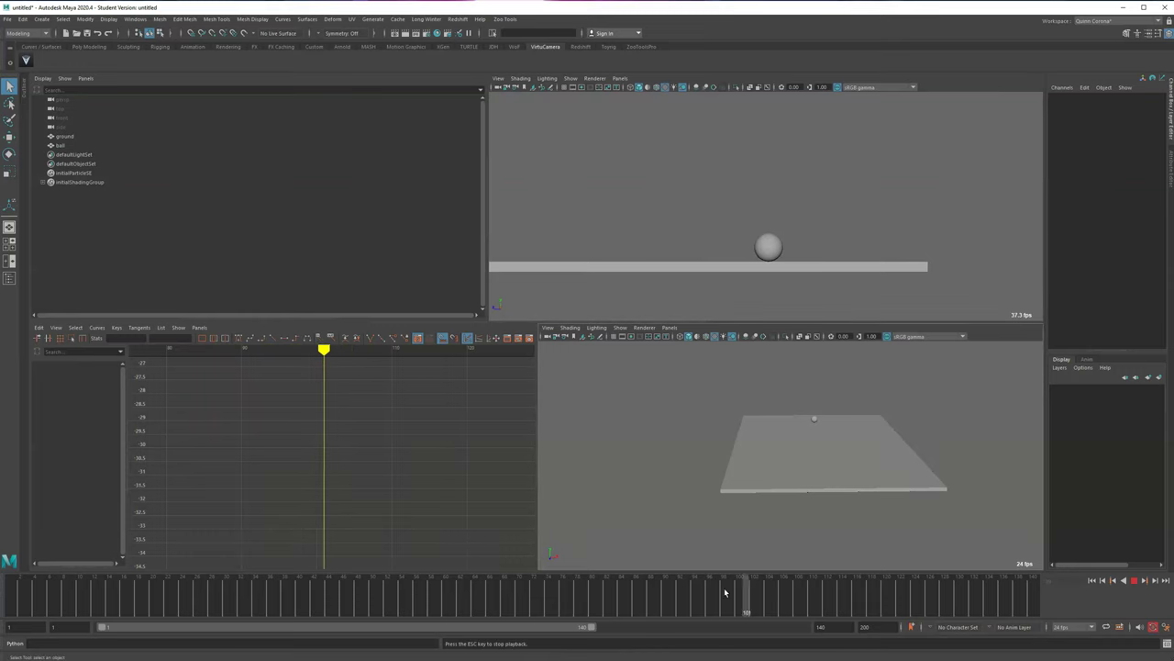
key(Escape)
click(271, 596)
key(alt+v)
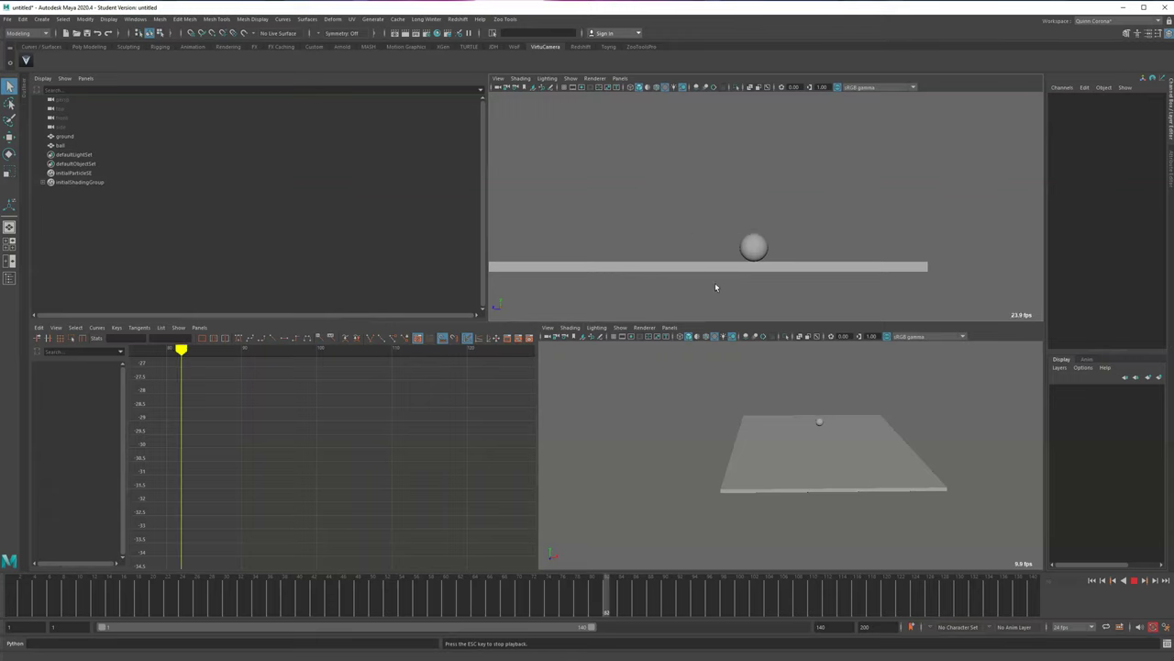
key(Escape)
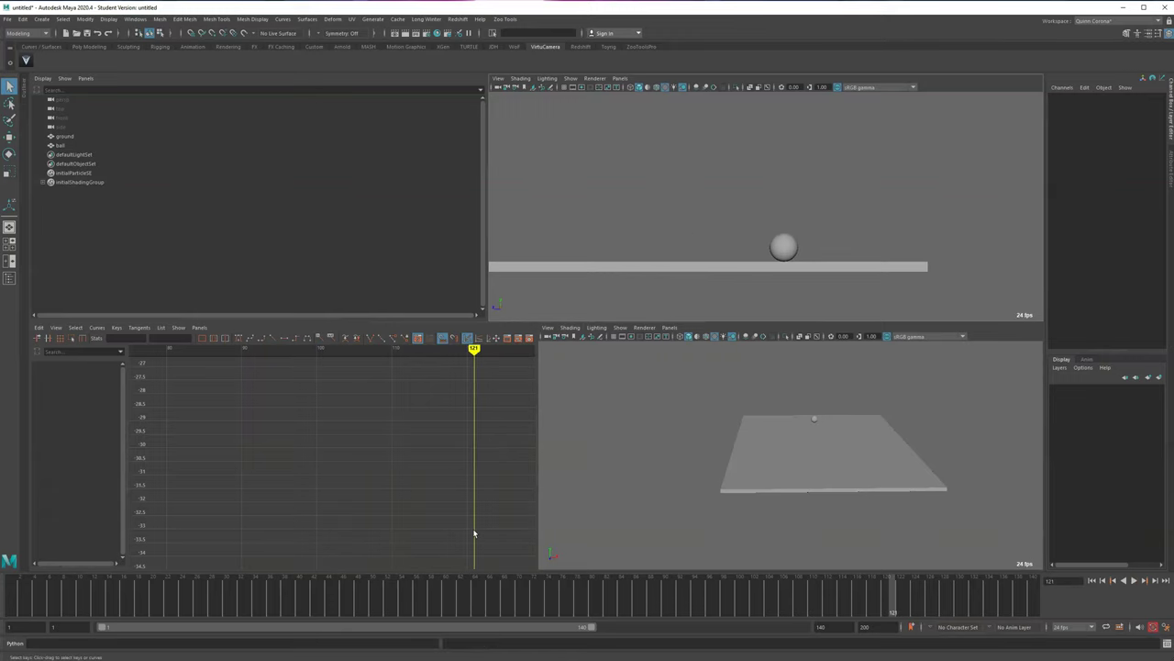
- Shift the last two Translate Z keys of the ball later, to frames 107 and 120
drag(775, 182, 801, 243)
scroll(374, 527, down, 5)
drag(310, 514, 447, 457)
key(w)
shift+middle_drag(359, 500, 370, 495)
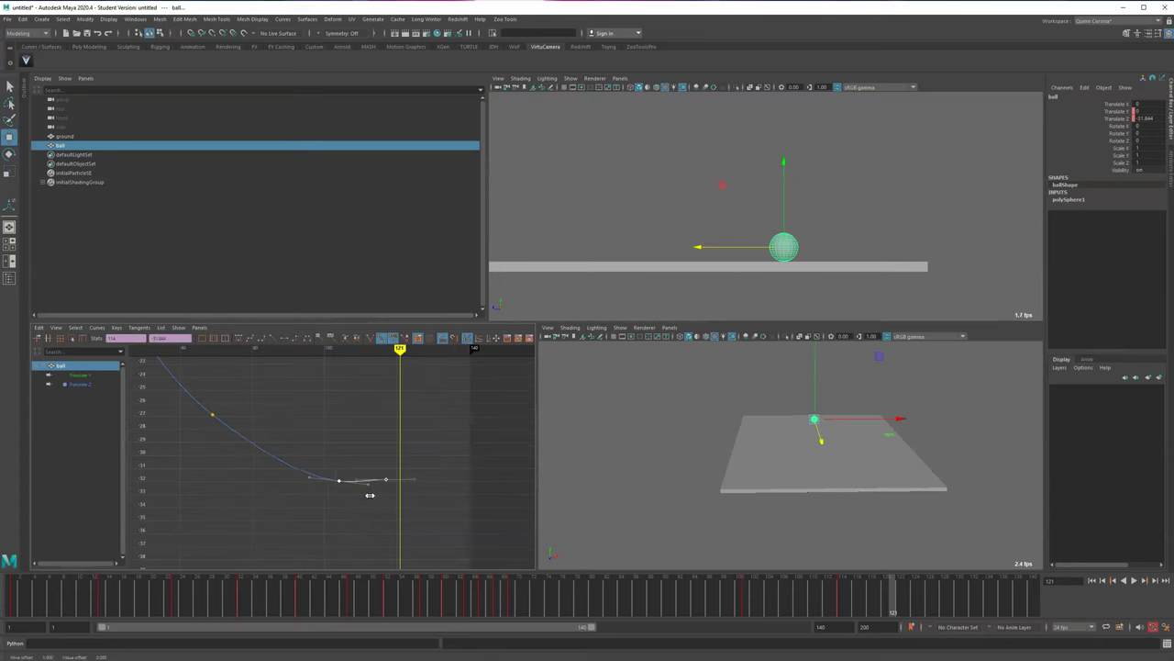
key(f)
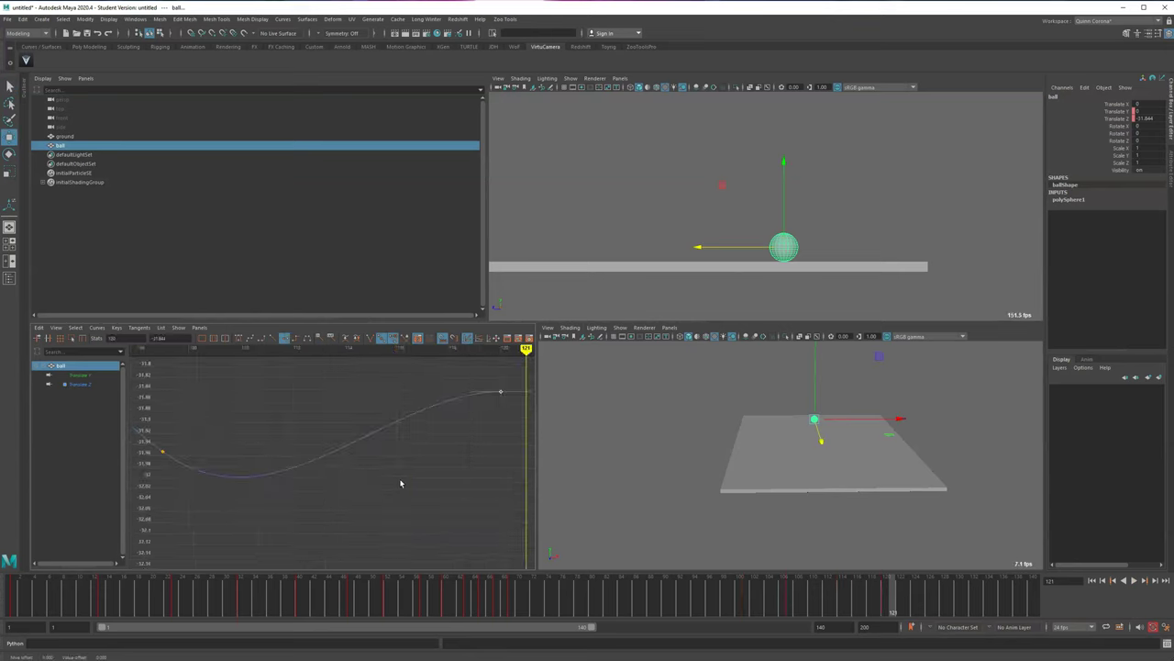
- Lower the final Translate Z key slightly for a subtler roll-back, and nudge the frame 69 key down
shift+middle_drag(511, 422, 511, 472)
alt+right_drag(511, 472, 206, 397)
alt+middle_drag(206, 398, 320, 454)
click(286, 504)
key(a)
drag(385, 496, 376, 491)
key(f)
drag(306, 429, 309, 426)
shift+middle_drag(308, 425, 314, 433)
- Play the animation in the four-view layout and in the enlarged side view to review the softer roll-back
key(q)
click(645, 181)
key(alt+v)
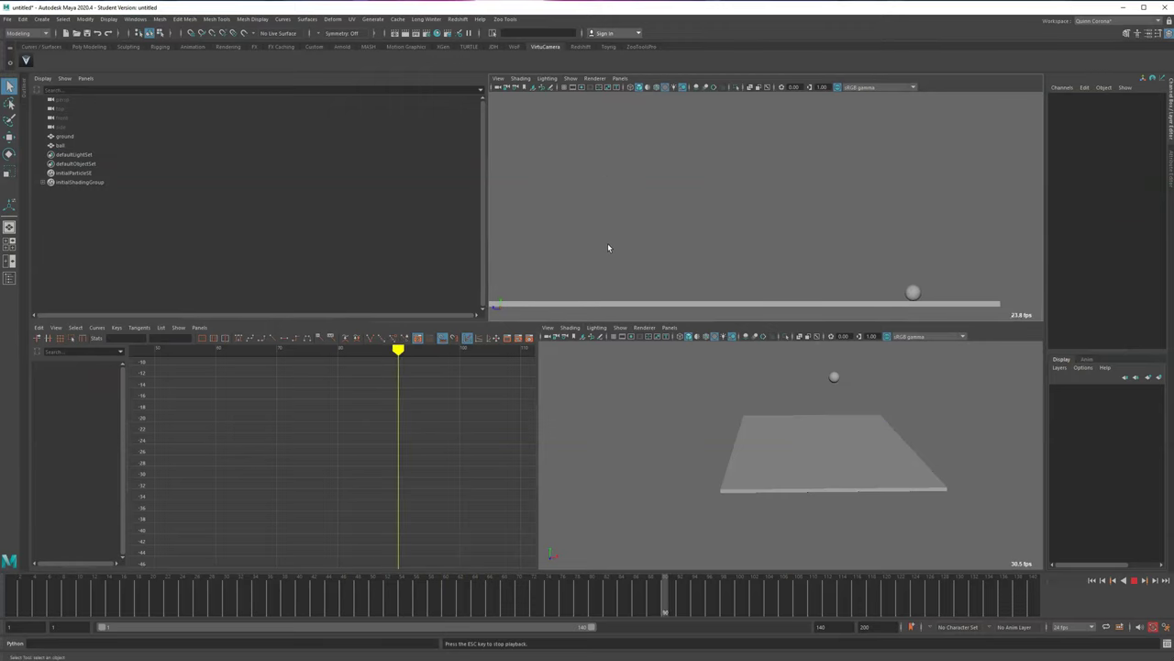
key(Escape)
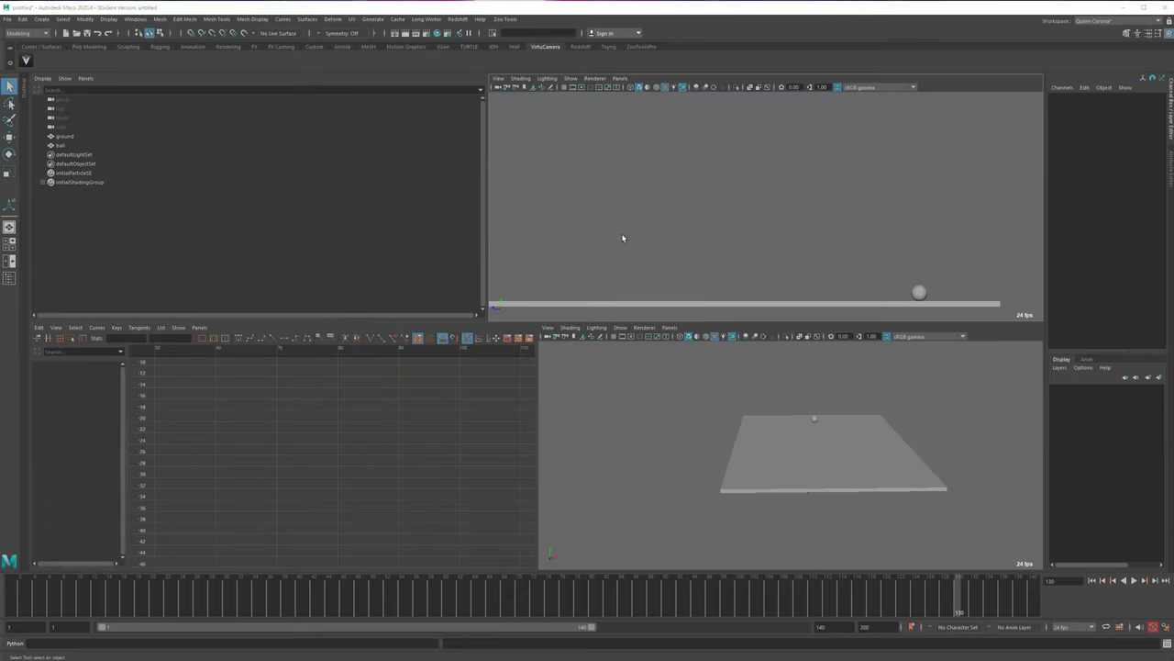
key(space)
alt+middle_drag(386, 366, 418, 356)
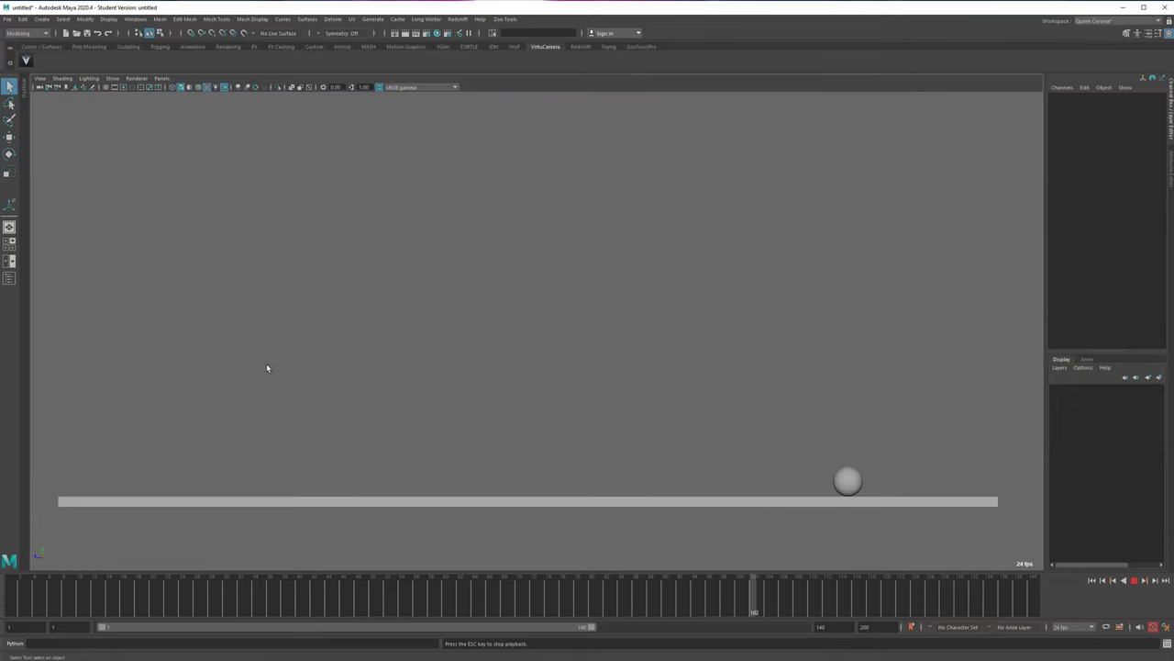
key(Escape)
- Shift the ball's last two keys three frames earlier as a range on the timeline, to frames 104 and 117
drag(819, 452, 847, 478)
drag(450, 594, 614, 593)
shift+drag(723, 595, 939, 595)
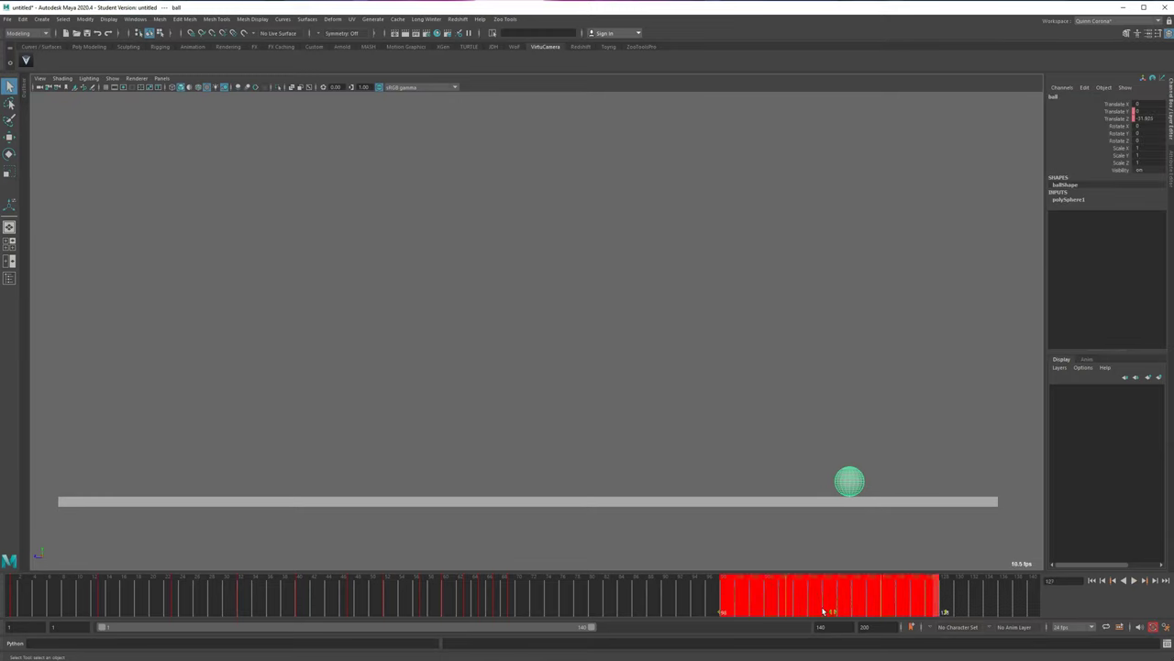
drag(834, 612, 811, 610)
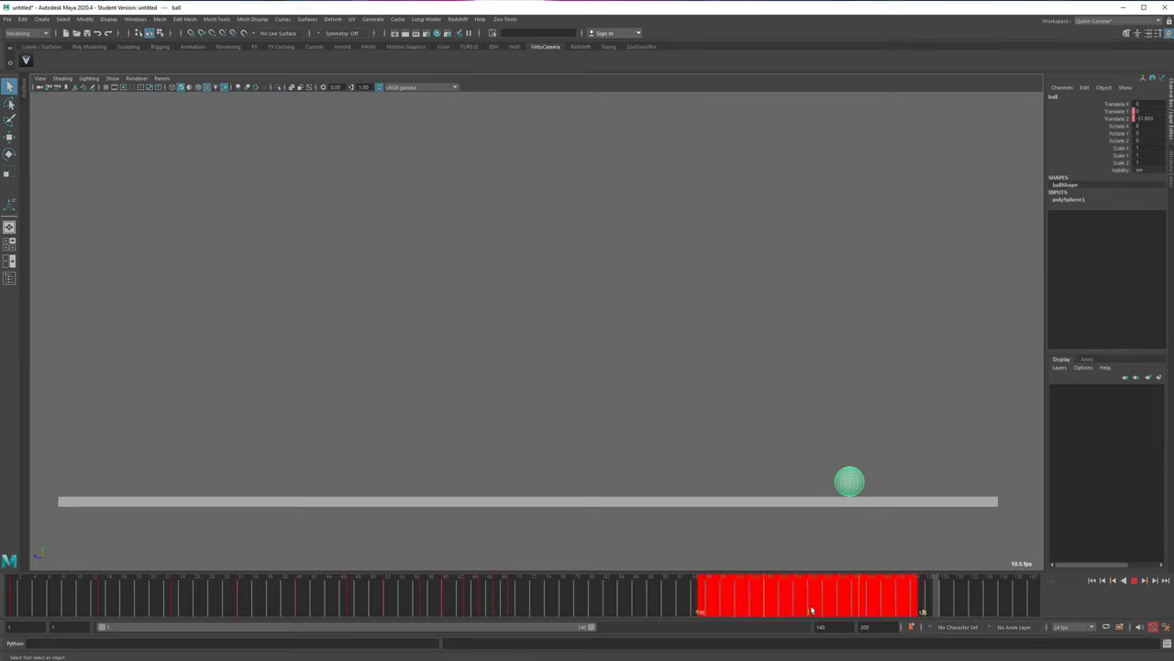
- Replay the animation from the start in the side view to check the retimed stop and roll-back
click(498, 598)
key(alt+v)
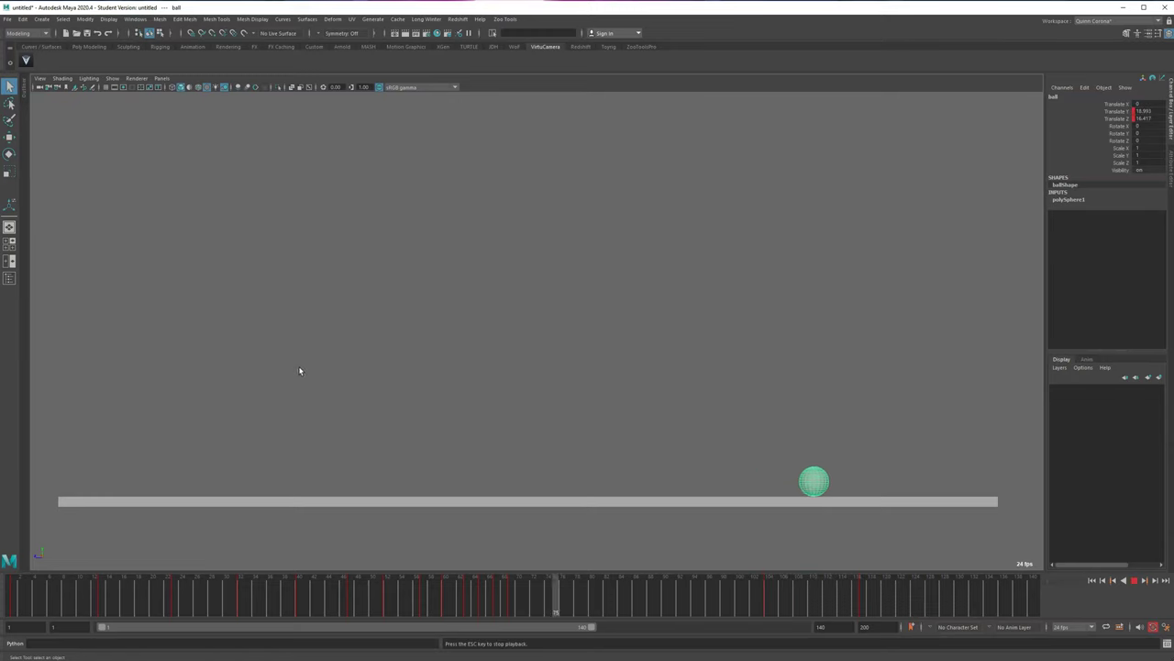
key(Escape)
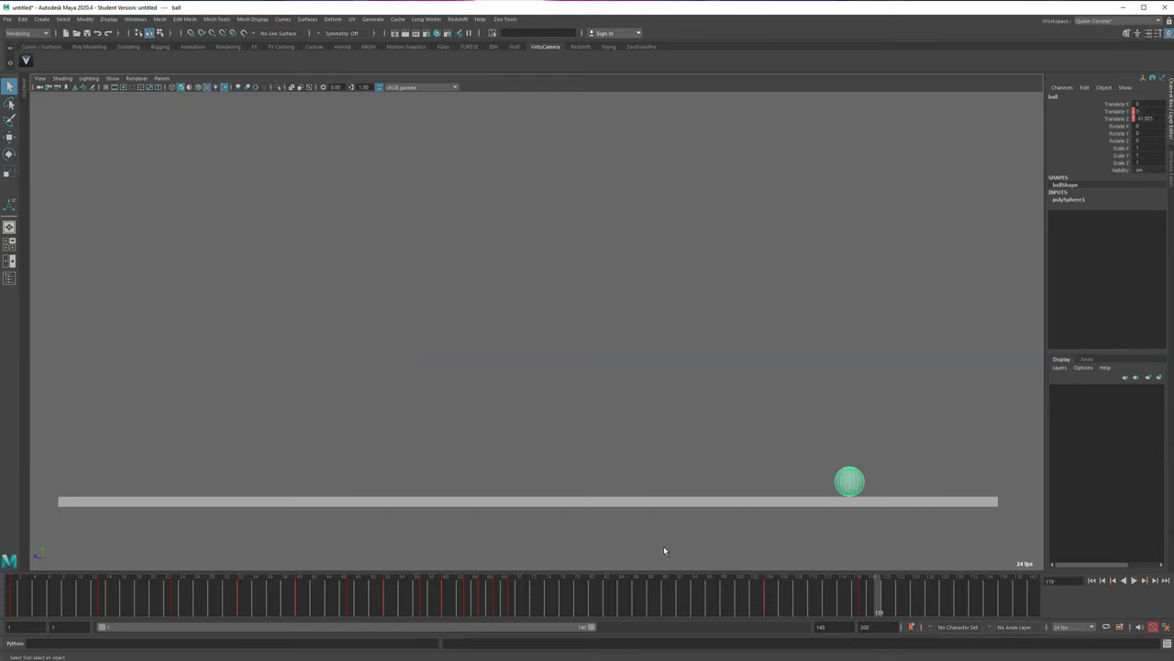
click(724, 600)
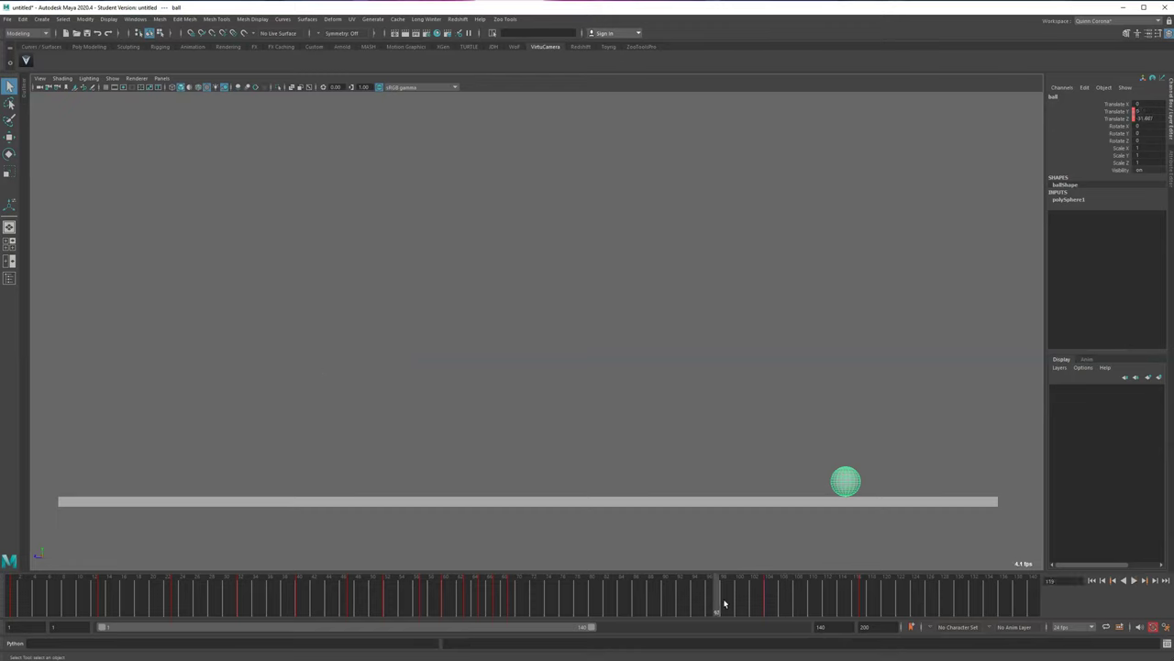
click(459, 428)
key(alt+shift+v)
key(alt+v)
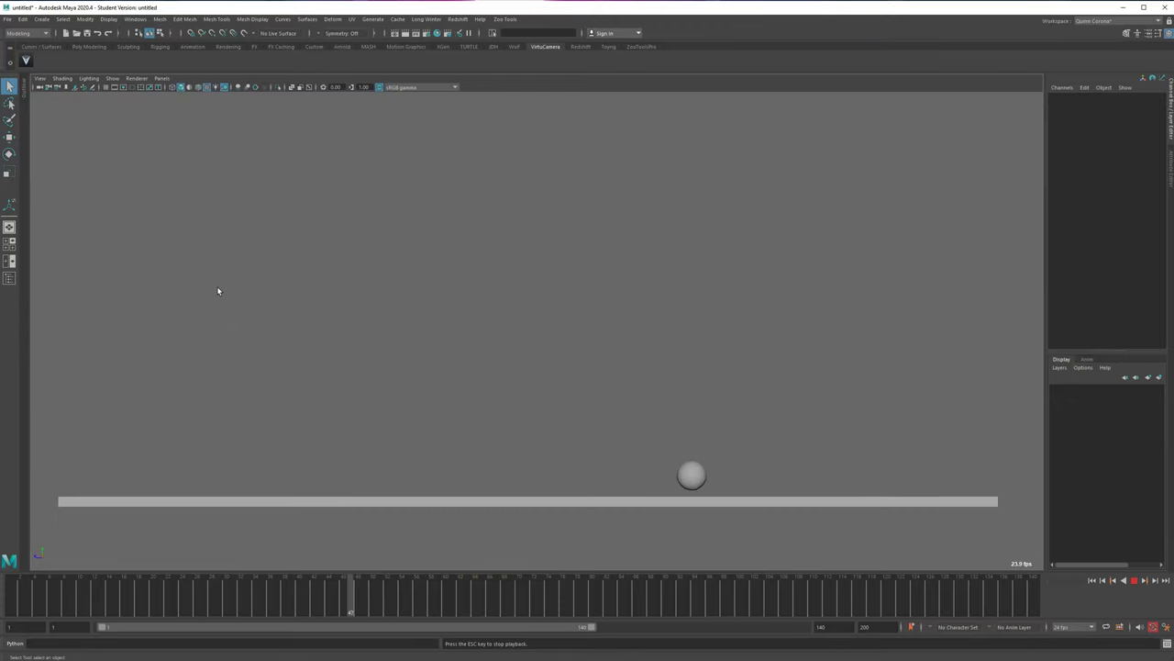
key(Escape)
- Select the ball, switch to the Animation menu set, and create an editable motion trail for it
click(769, 496)
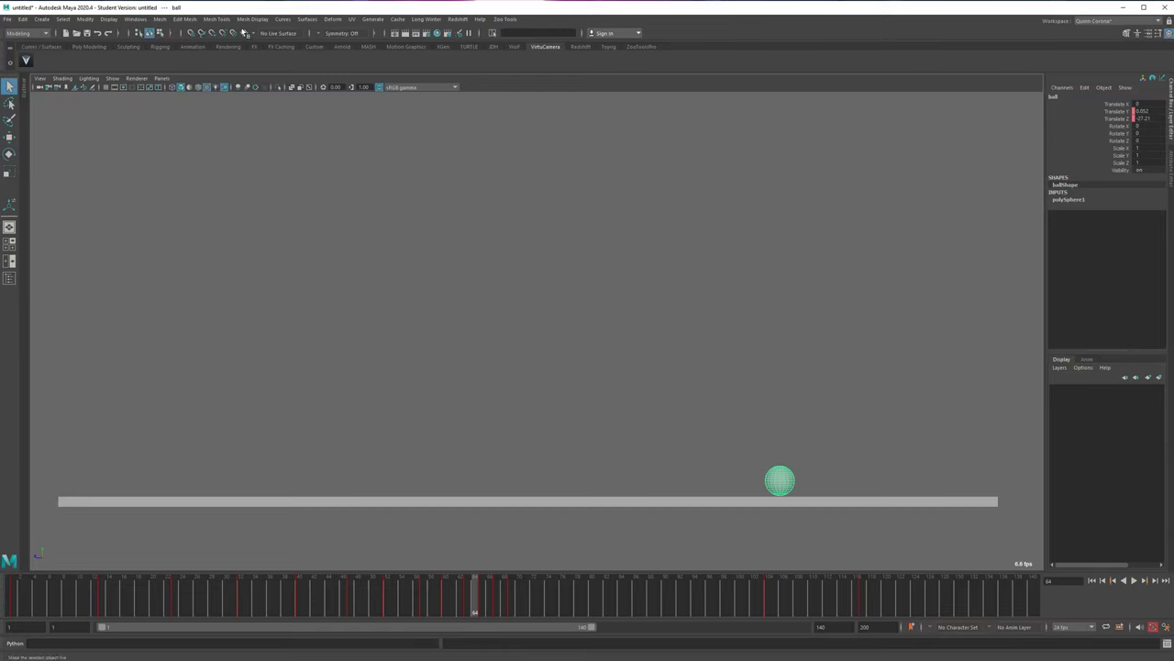
click(16, 33)
click(22, 61)
click(31, 38)
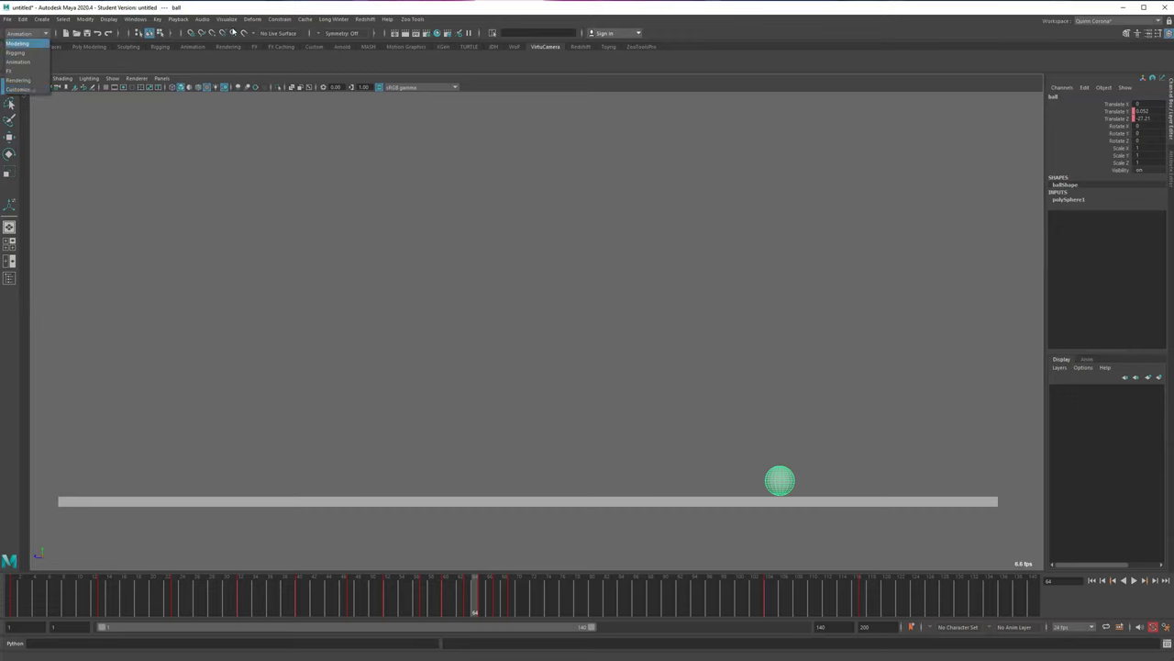
click(22, 32)
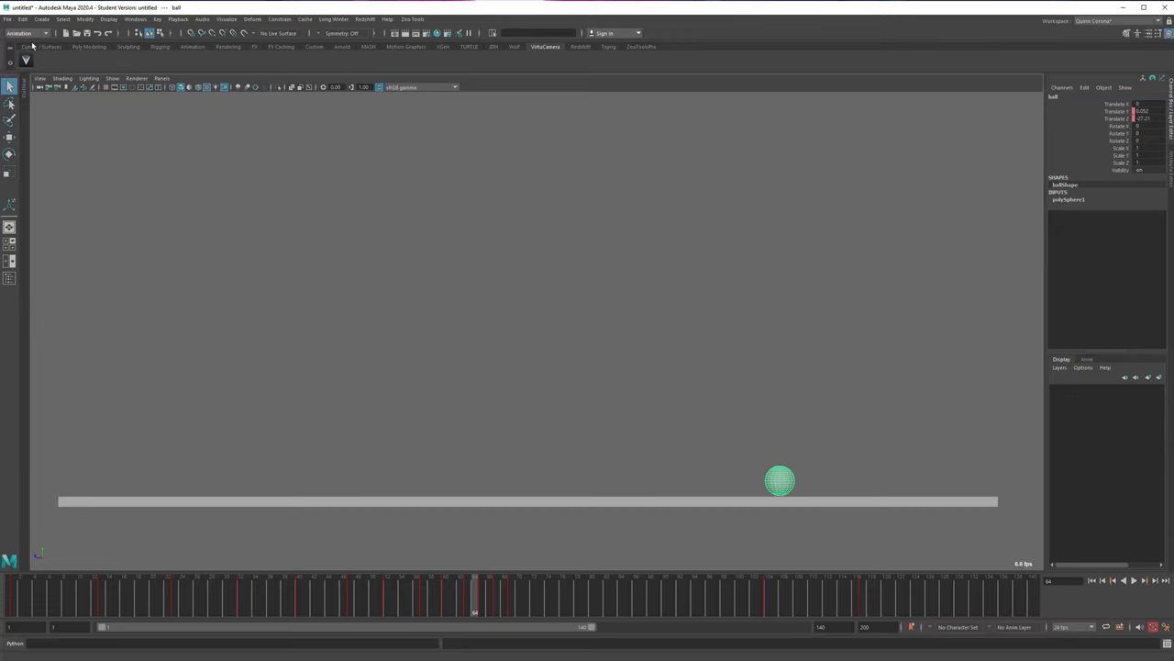
click(227, 19)
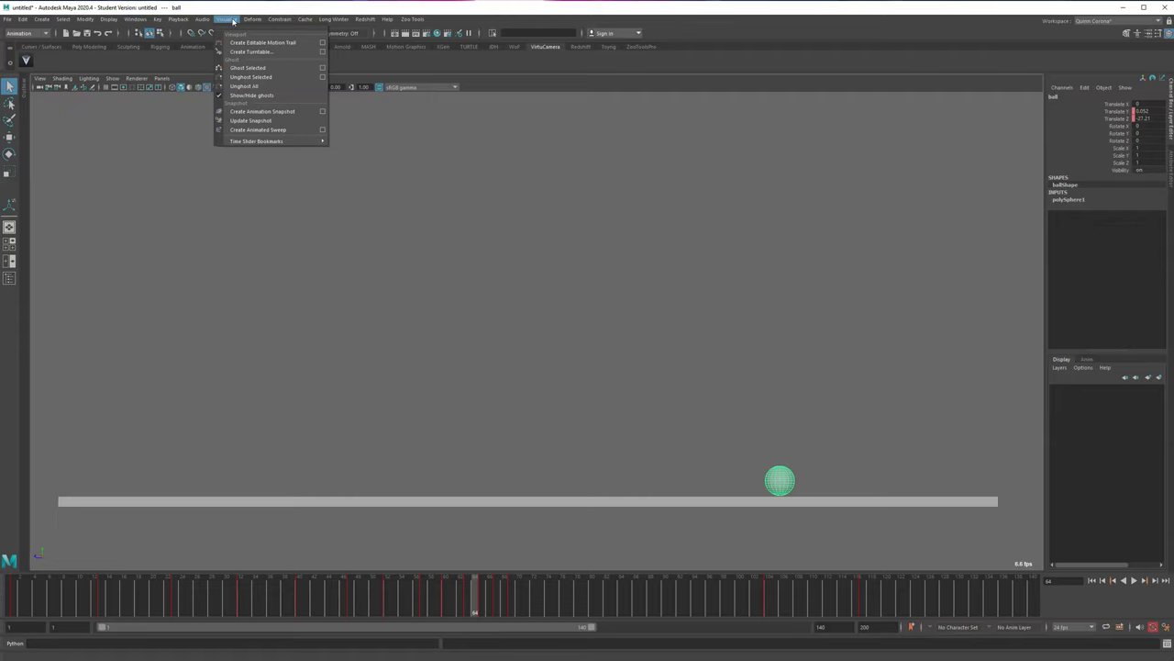
click(249, 43)
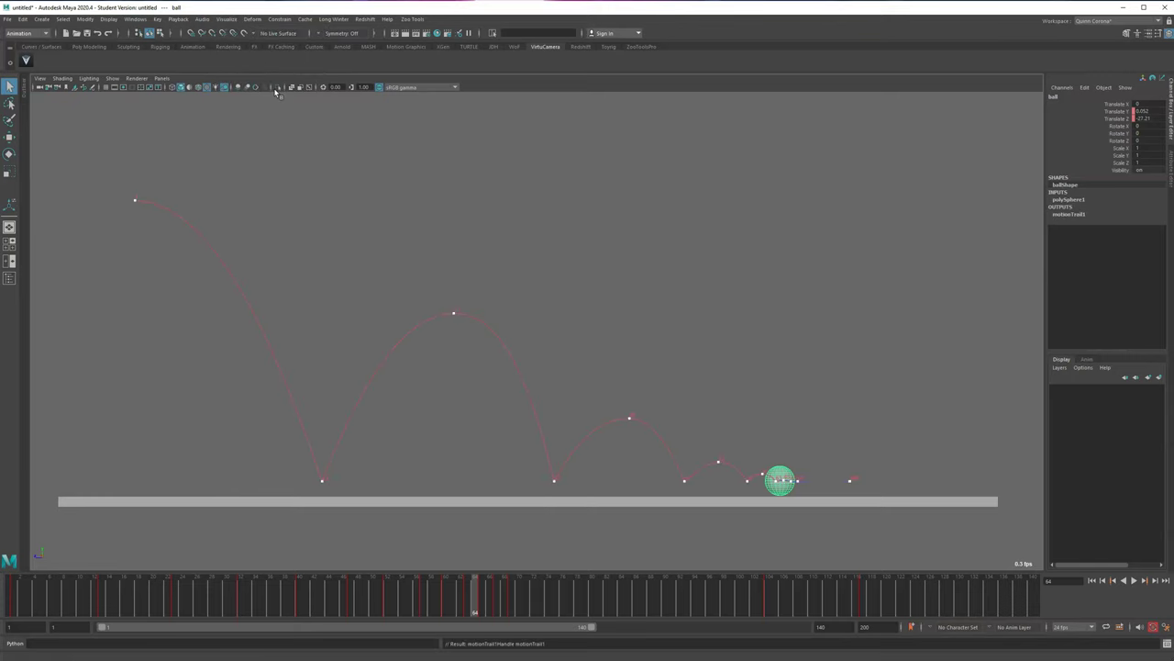
- Return to frame 1, deselect the ball, and play the animation to examine its arcs along the motion trail
click(41, 606)
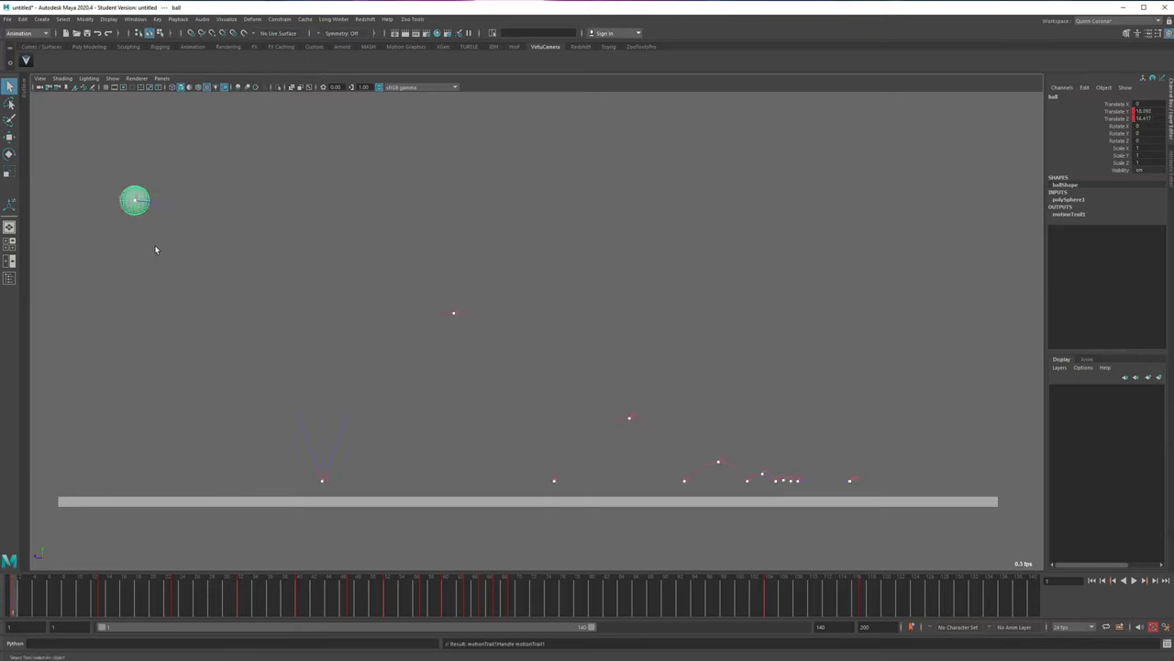
click(162, 299)
key(alt+v)
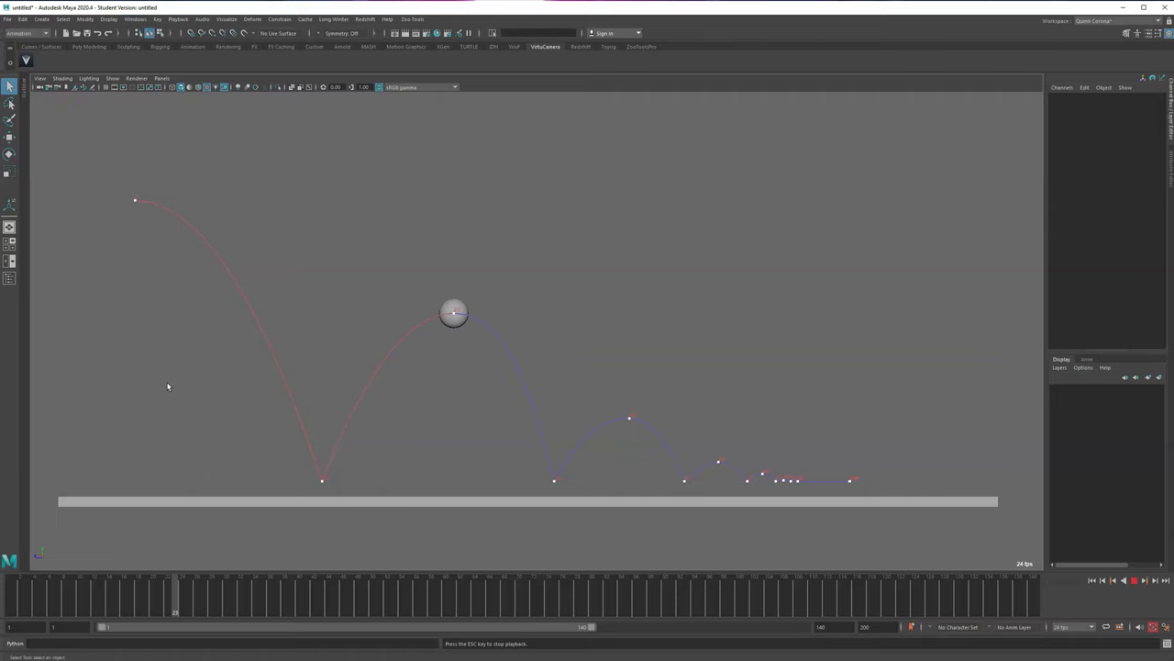
- Stop playback, select the ball, and shift its keys from the second peak onward one frame earlier as a range on the timeline
key(Escape)
drag(96, 605, 167, 605)
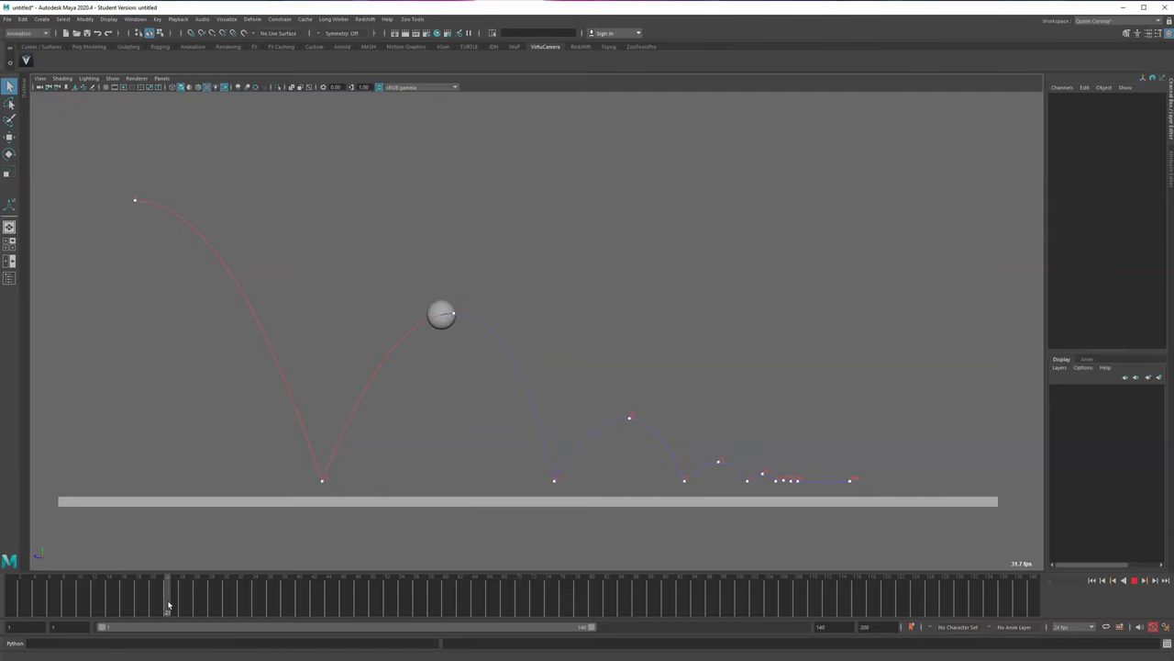
click(438, 309)
shift+drag(168, 610, 881, 611)
mouse_move(521, 608)
mouse_down()
mouse_move(504, 610)
mouse_move(517, 613)
mouse_up()
- Shift the ball's keys from frame 37 onward one frame earlier as a range on the timeline
mouse_move(108, 608)
mouse_down()
mouse_move(267, 631)
mouse_move(336, 611)
mouse_move(275, 611)
mouse_move(872, 624)
mouse_up()
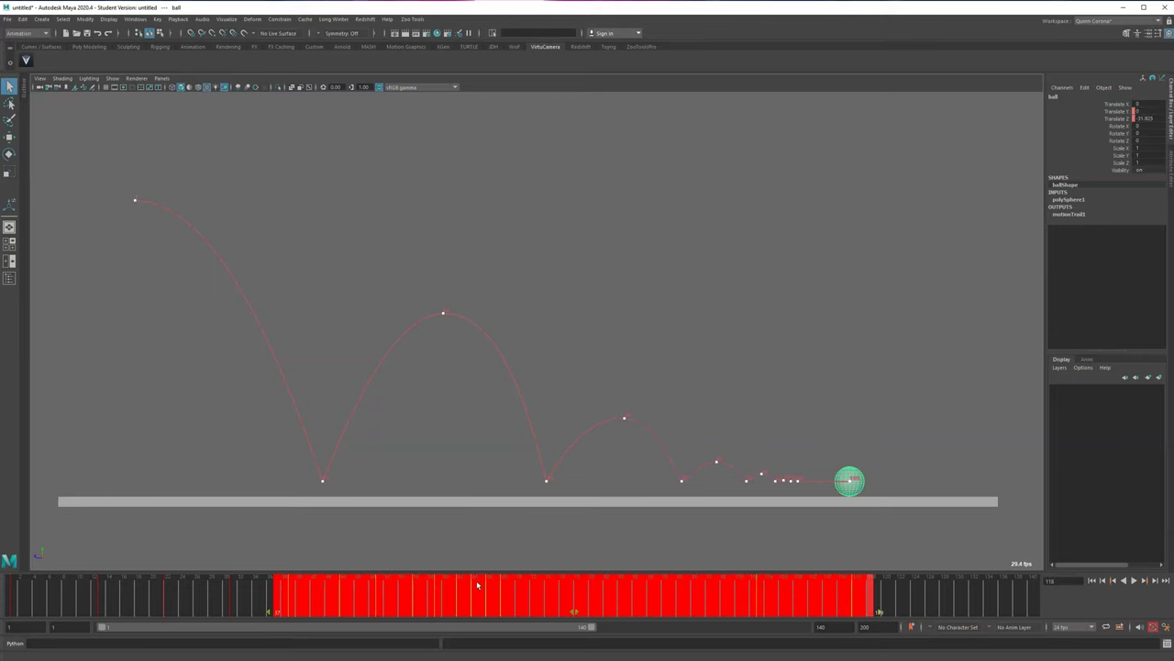
drag(571, 610, 566, 612)
- Step frame by frame through the third and following bounces to examine the retimed arcs and spacing along the motion trail
mouse_move(195, 603)
mouse_down()
mouse_move(371, 623)
mouse_move(339, 618)
mouse_up()
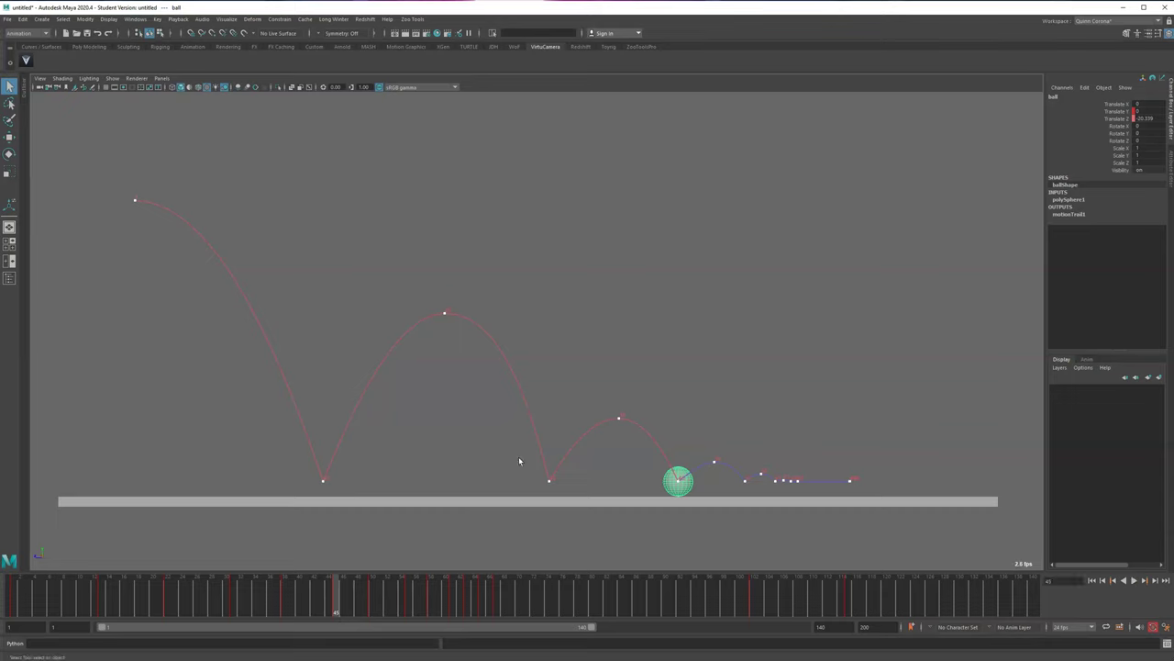
key(alt+period)
key(alt+period)
key(alt+period)
key(alt+period)
key(alt+period)
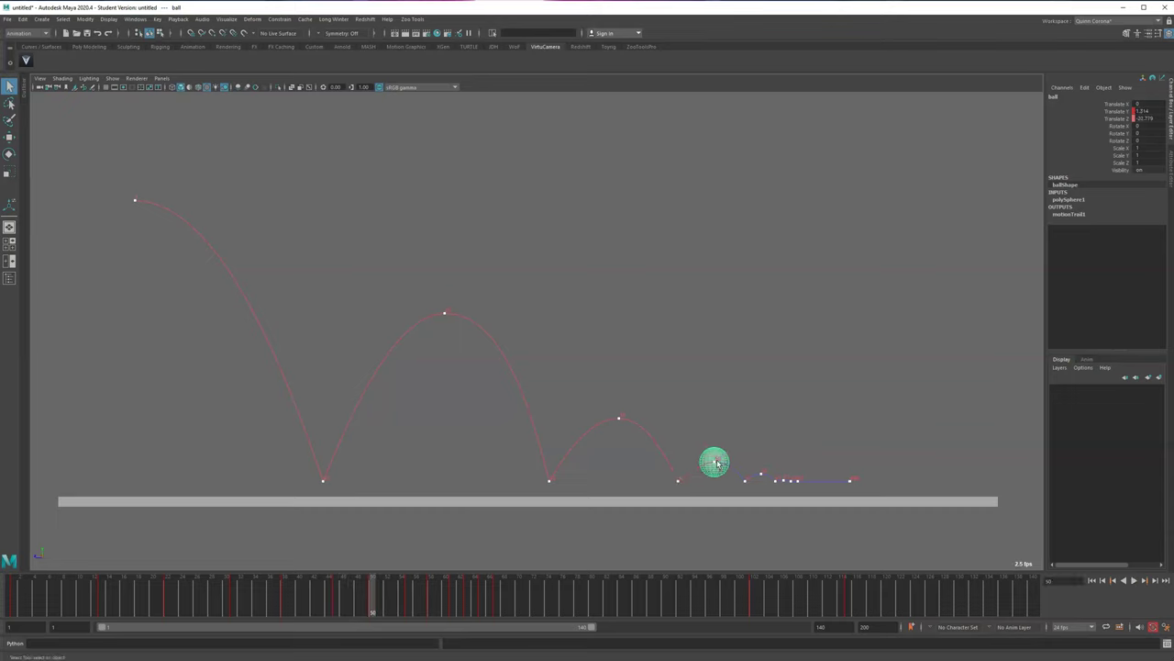
key(alt+period)
key(alt+period)
key(alt+period)
key(alt+period)
key(alt+period)
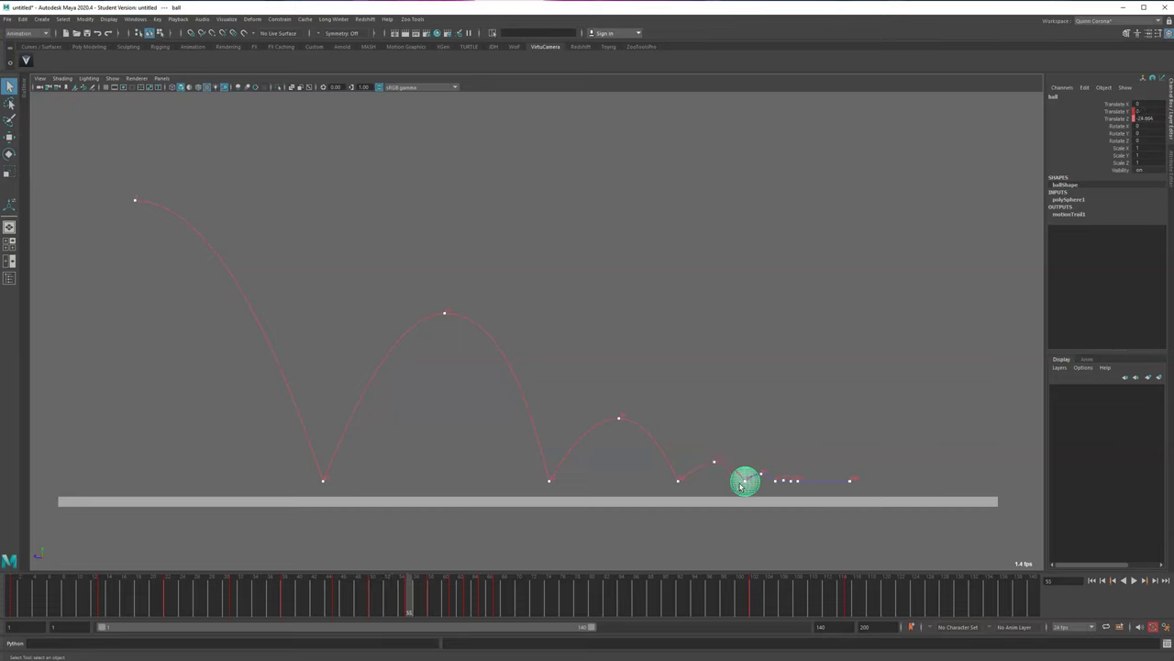
drag(407, 600, 234, 622)
key(alt+period)
key(alt+period)
key(alt+period)
key(alt+period)
key(alt+period)
key(alt+period)
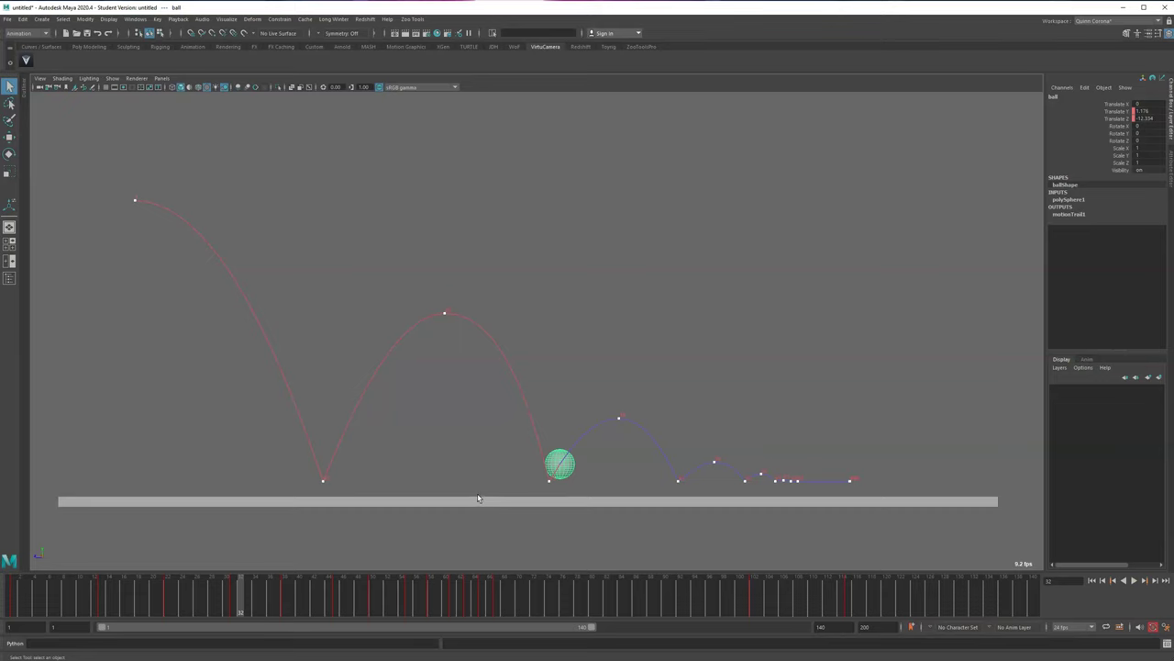
key(alt+period)
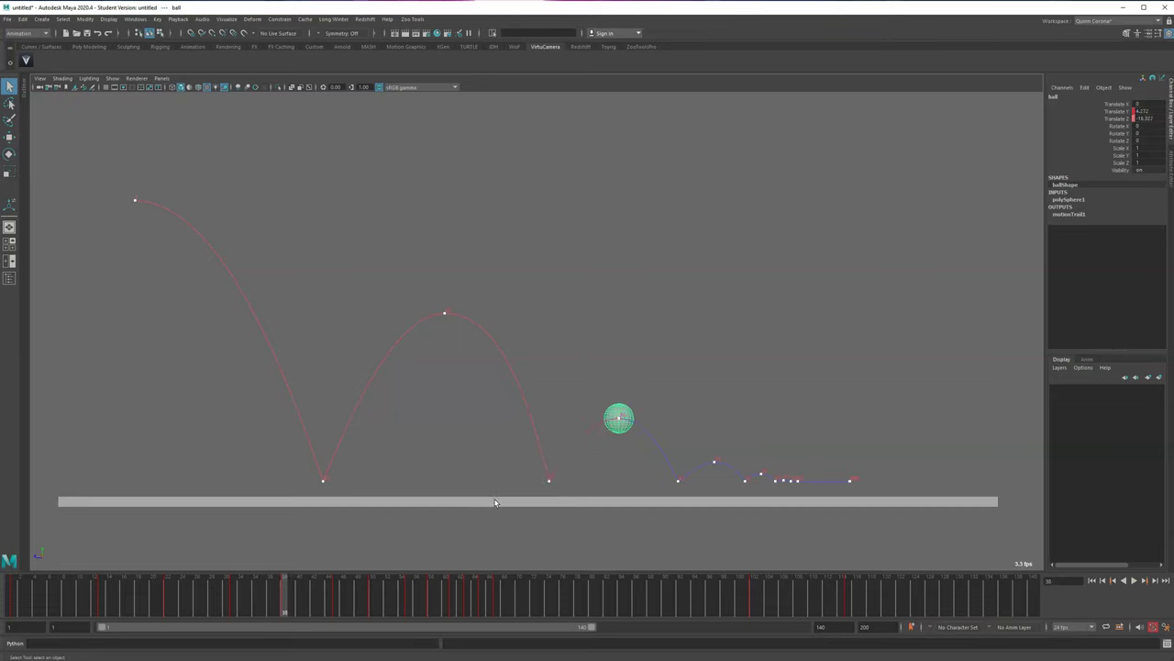
key(alt+period)
key(alt+period)
key(alt+period)
key(alt+period)
key(alt+period)
key(alt+period)
key(alt+period)
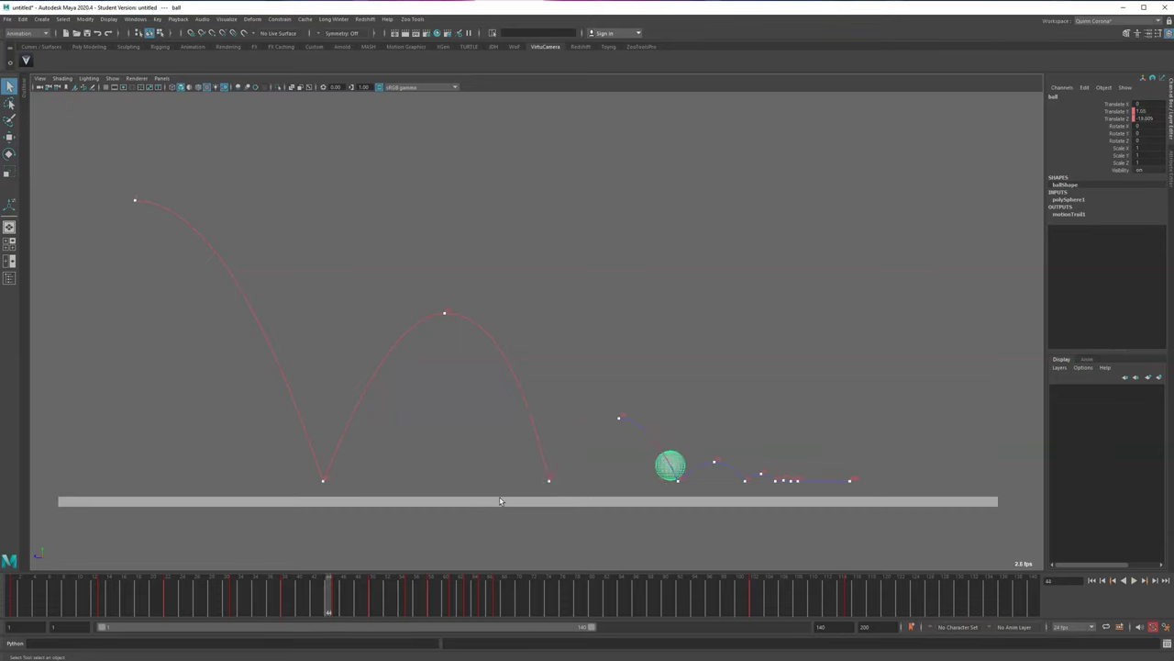
- Isolate the ball's Translate Y curve in the Graph Editor and refine a tangent handle on the late bounces, inspecting the last small ones
key(space)
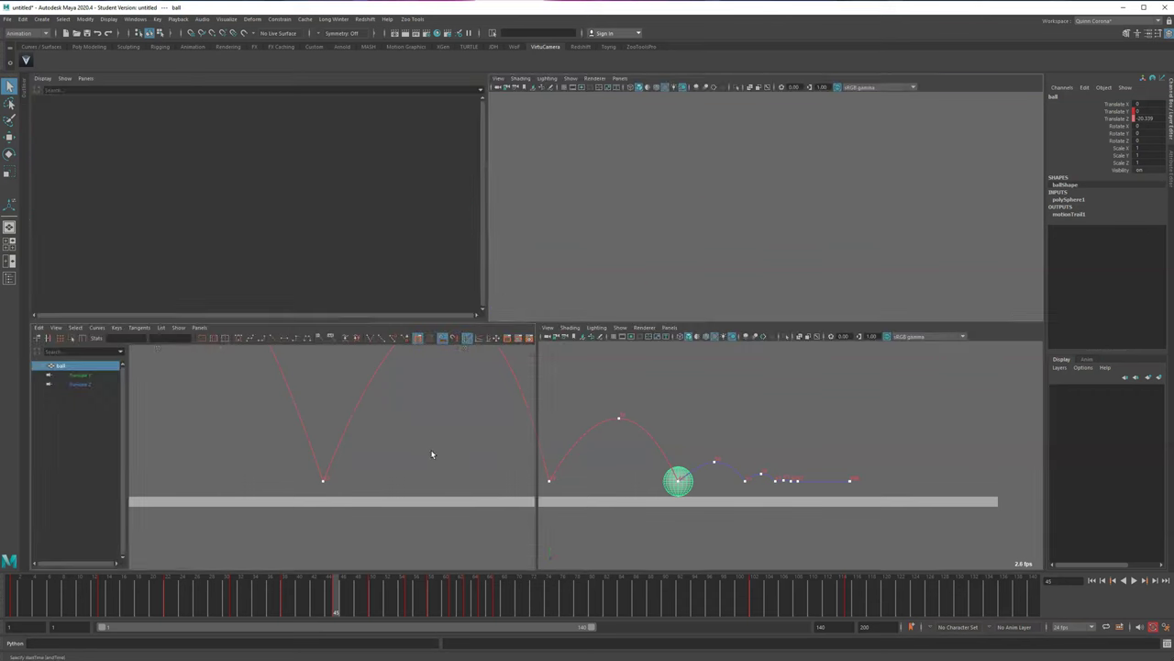
key(space)
key(a)
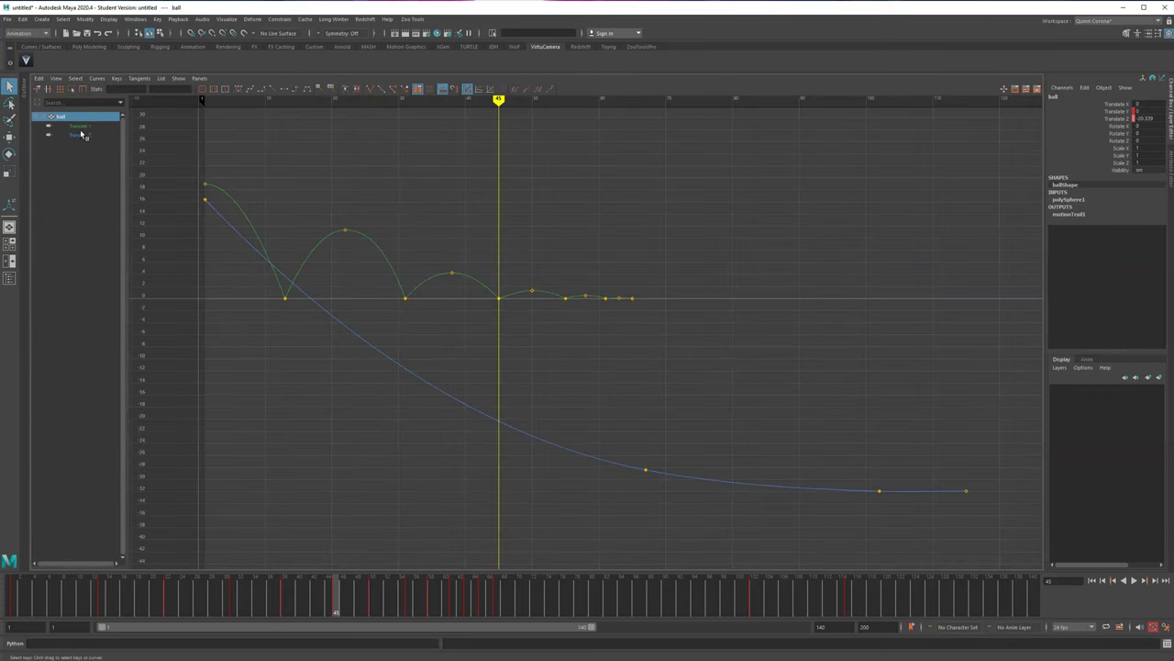
click(80, 125)
key(f)
key(f)
alt+middle_drag(861, 506, 383, 410)
alt+middle_drag(779, 420, 239, 383)
drag(524, 352, 651, 439)
alt+right_drag(676, 384, 721, 428)
alt+middle_drag(799, 454, 698, 402)
key(w)
drag(481, 400, 508, 374)
mouse_move(507, 374)
middle_down()
mouse_move(506, 385)
mouse_move(526, 364)
middle_up()
alt+middle_drag(610, 396, 159, 352)
drag(661, 335, 753, 415)
alt+right_drag(734, 381, 789, 413)
alt+middle_drag(862, 384, 741, 364)
alt+middle_drag(886, 436, 386, 355)
alt+right_drag(847, 321, 918, 492)
alt+middle_drag(919, 492, 532, 388)
- Deselect the ball and replay the animation in the maximized side view to check the bounce
key(space)
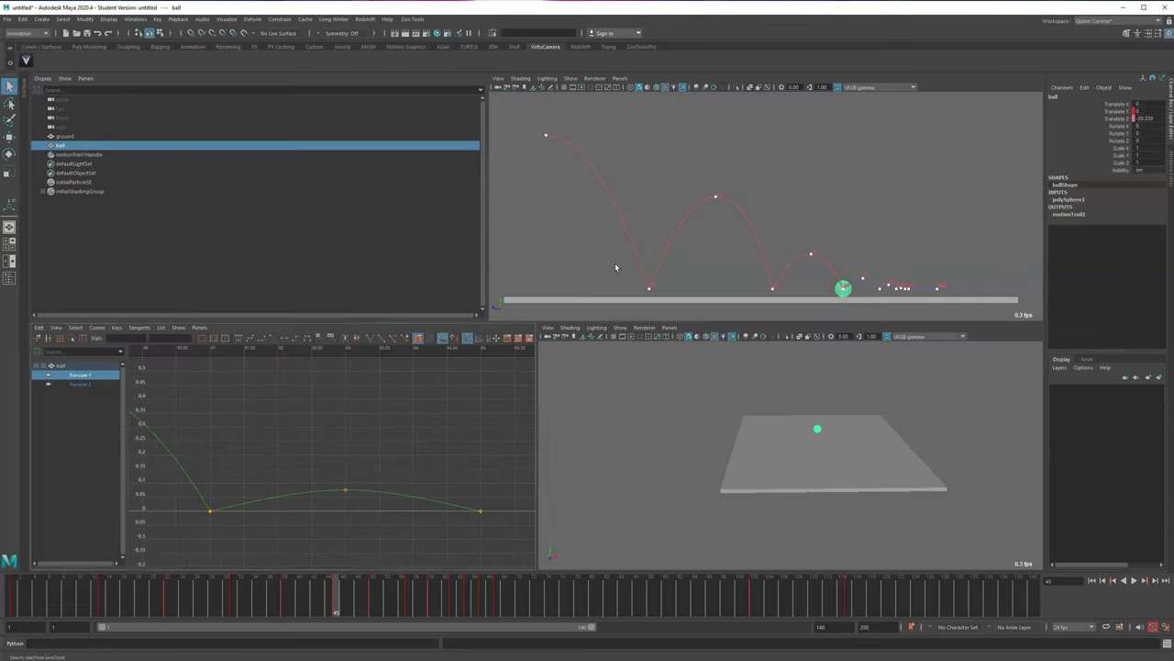
click(615, 267)
key(alt+v)
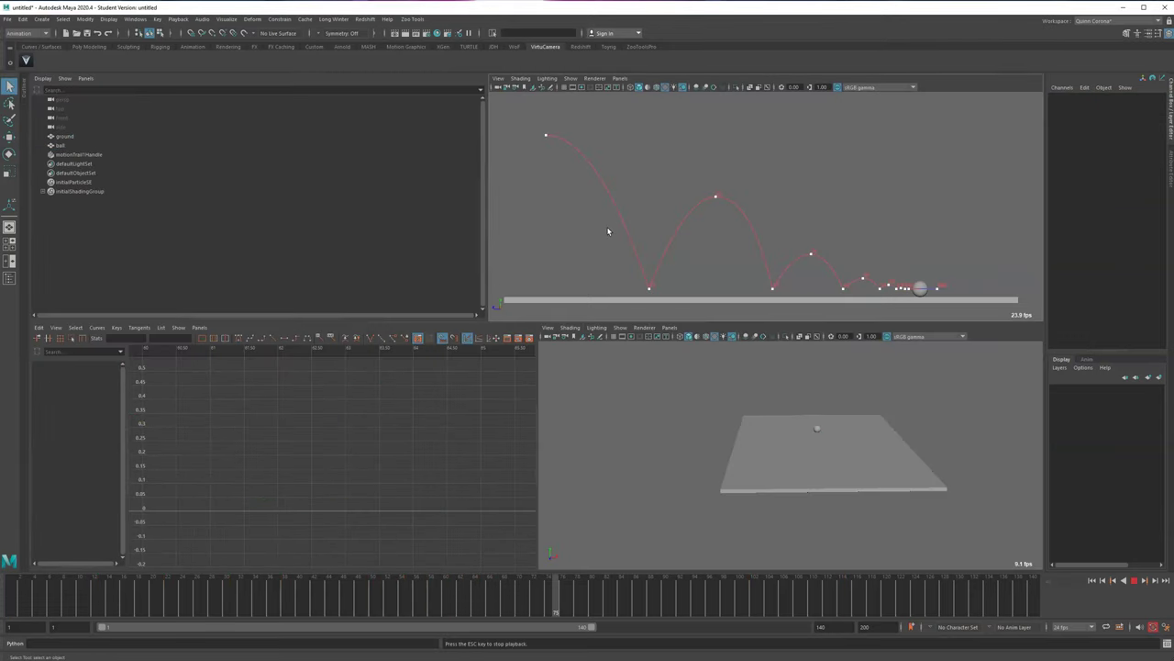
key(space)
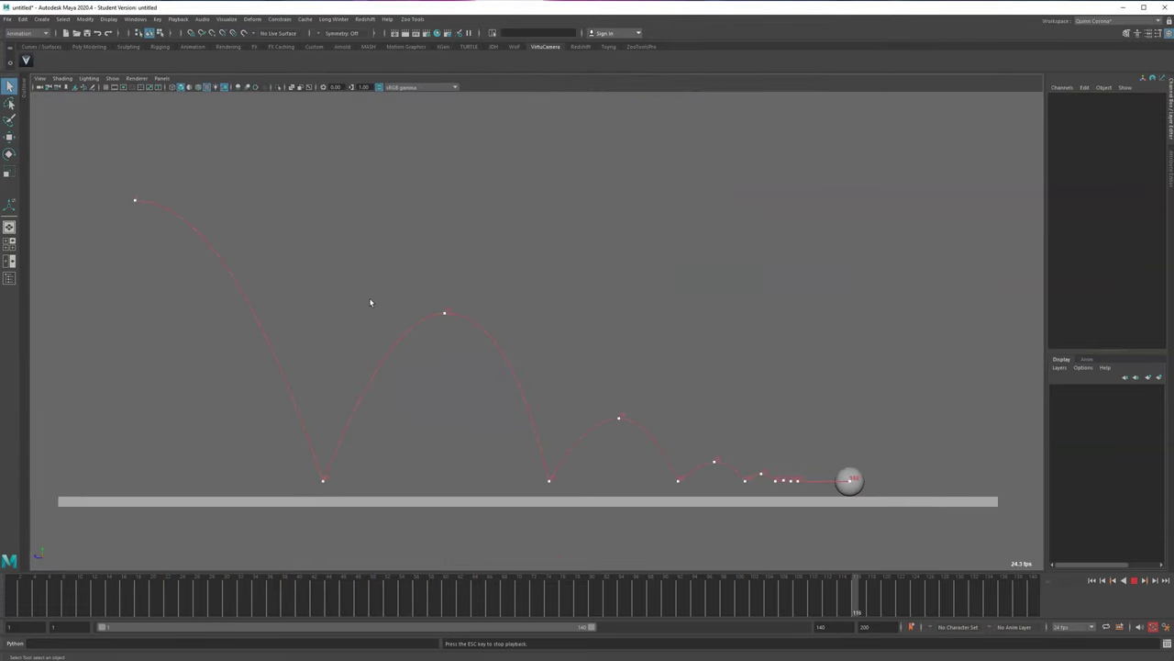
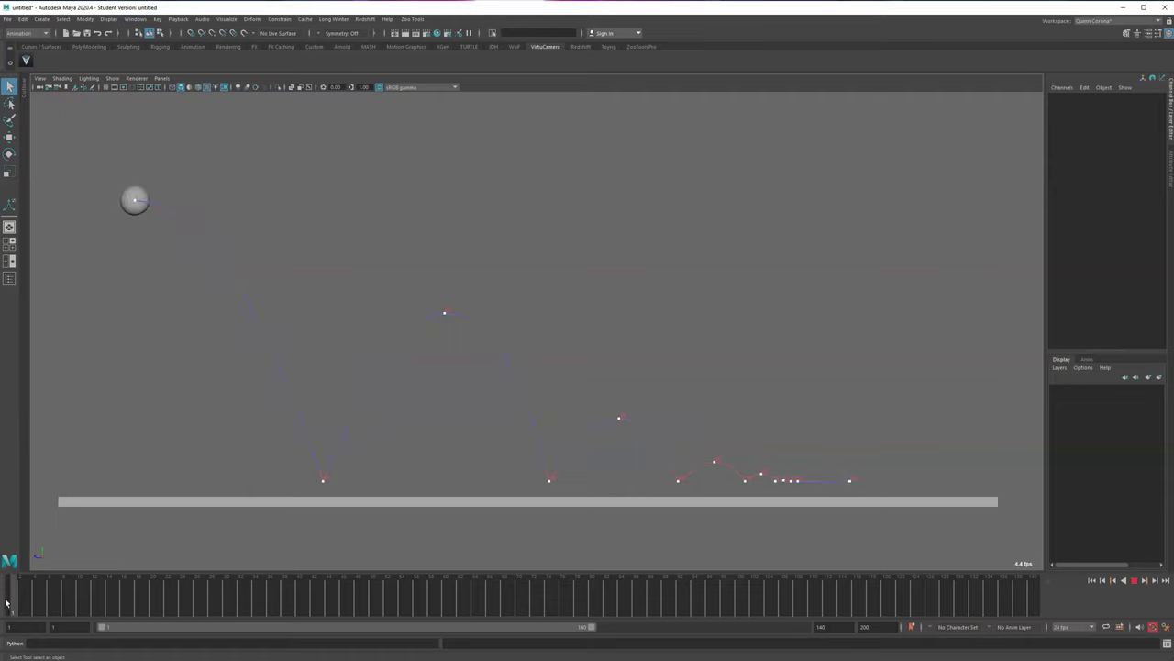
- Return to frame 1, select the ball with its motion trail, and step through the first two bounces to examine their spacing
drag(46, 584, 13, 585)
drag(85, 227, 86, 226)
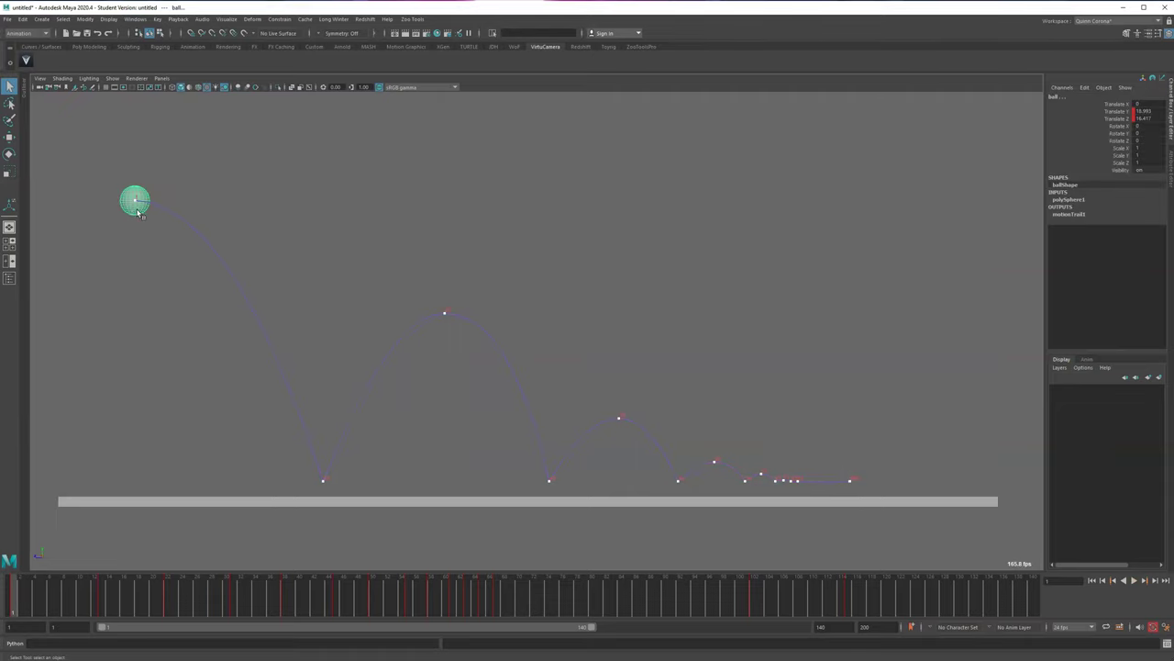
key(alt+period)
key(alt+period)
key(alt+period)
key(alt+period)
key(alt+period)
key(alt+period)
key(alt+period)
key(alt+period)
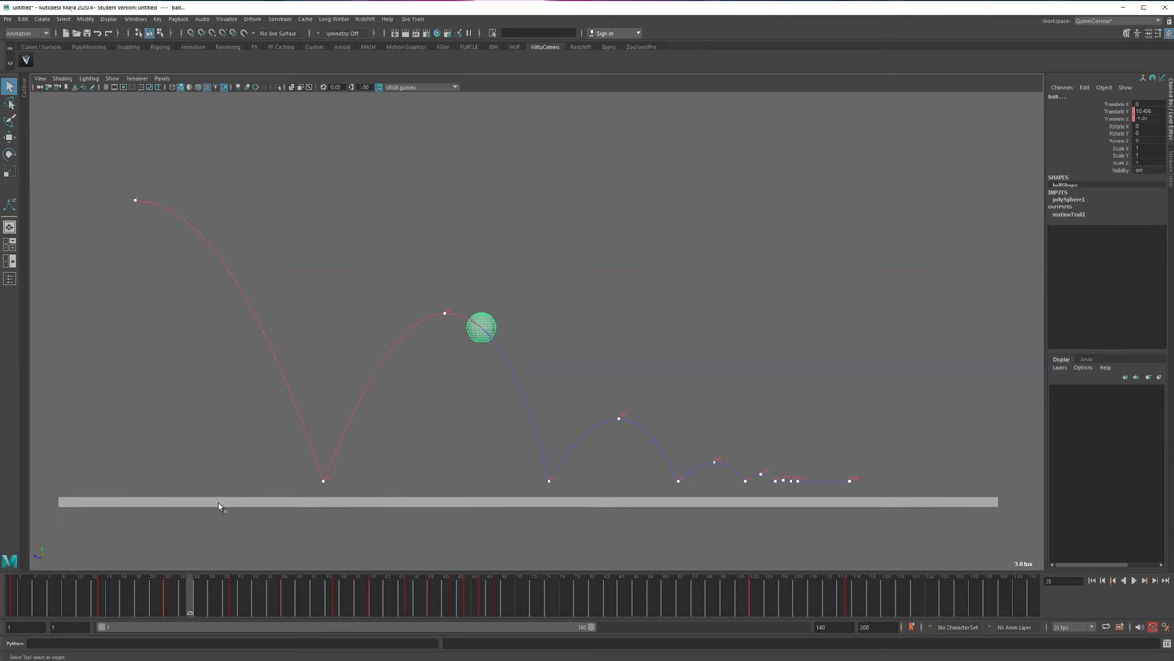
- Isolate the ball's Translate Y curve in the Graph Editor, select the second peak's key, and maximize the curve view around the first bounces
key(space)
click(97, 601)
key(a)
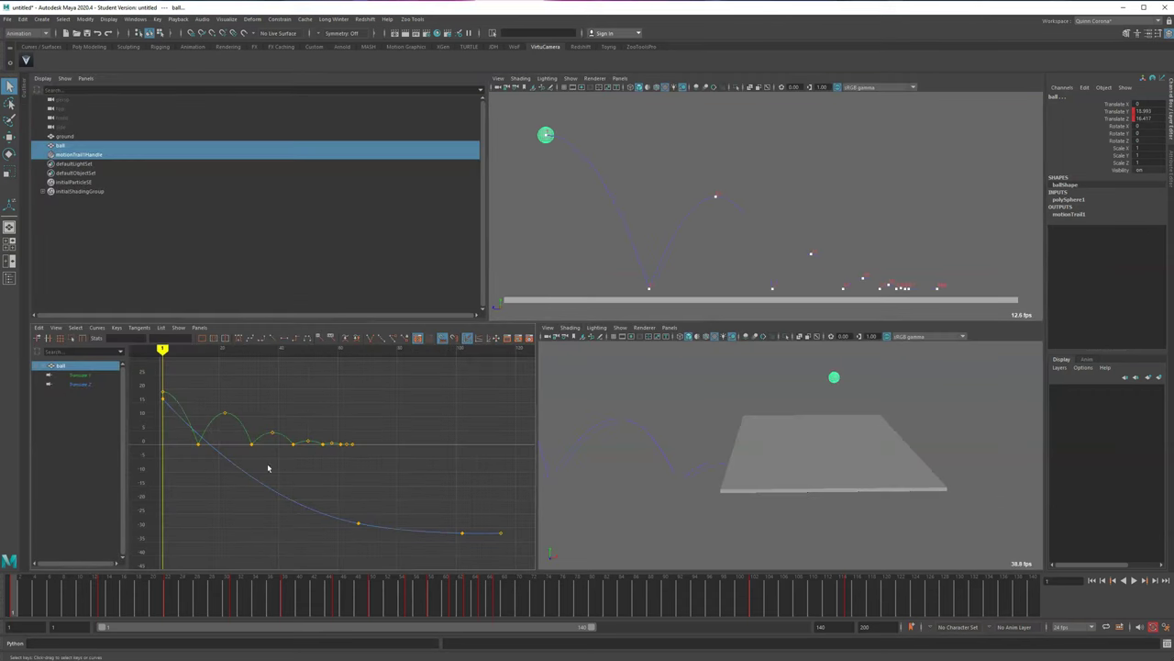
click(53, 376)
key(f)
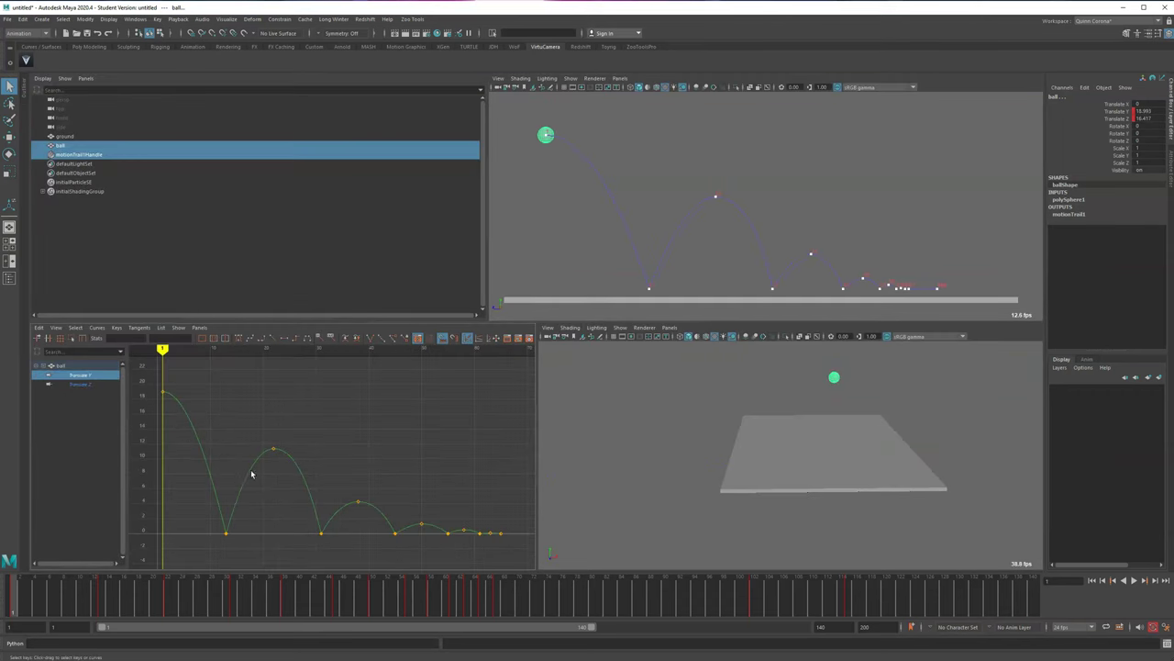
drag(251, 473, 298, 427)
key(f)
key(space)
alt+right_drag(481, 426, 524, 500)
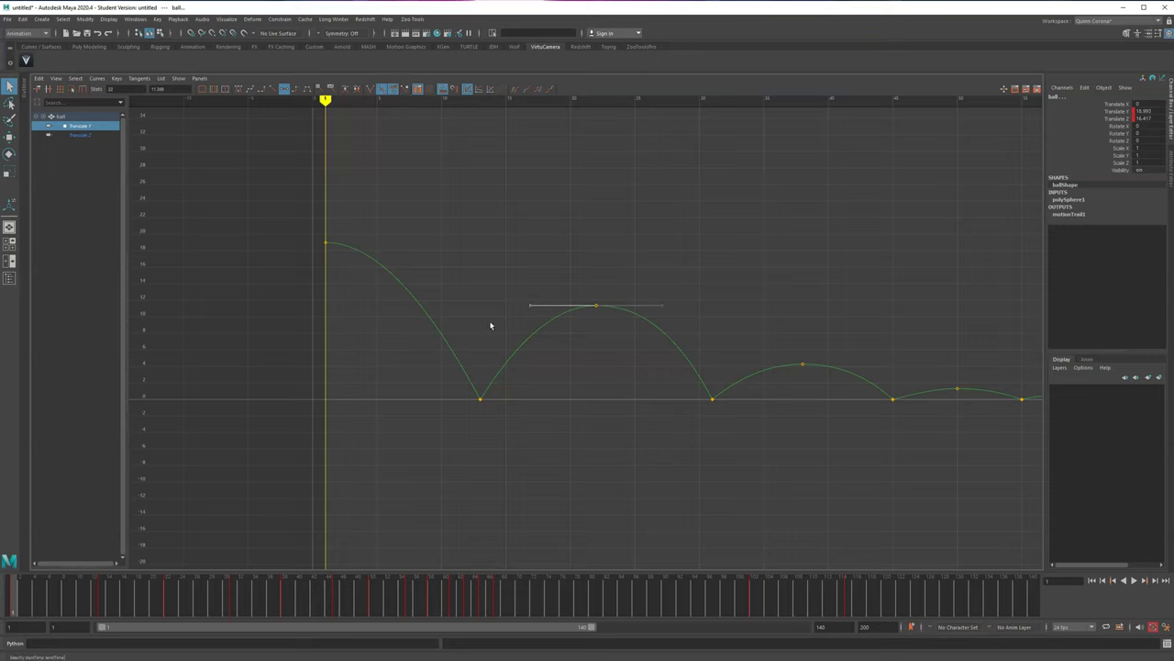
- Key Translate Y at frame 5, give that key a spline tangent, and adjust its handle to round the first fall
click(1101, 111)
key(alt+v)
key(alt+v)
key(s)
key(w)
middle_drag(398, 325, 399, 312)
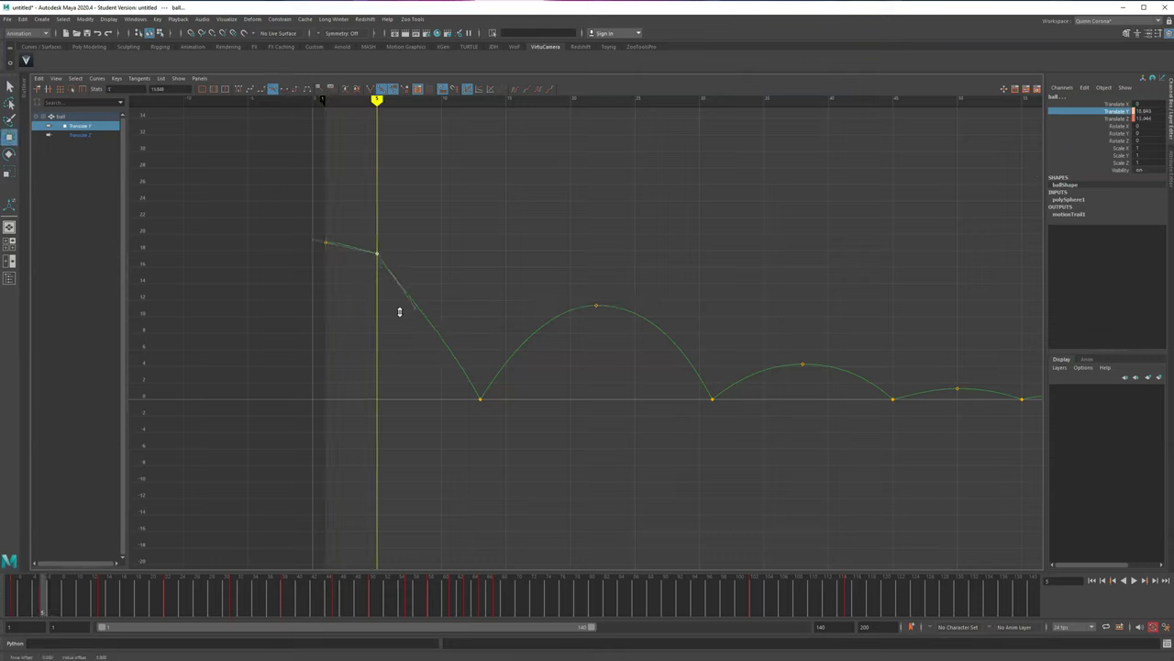
click(251, 89)
middle_drag(443, 267, 476, 242)
- Key Translate Y at frames 20 and 24, two frames on either side of the second peak
drag(46, 597, 168, 597)
key(alt+comma)
key(alt+comma)
key(s)
key(alt+period)
key(alt+period)
key(alt+period)
key(alt+period)
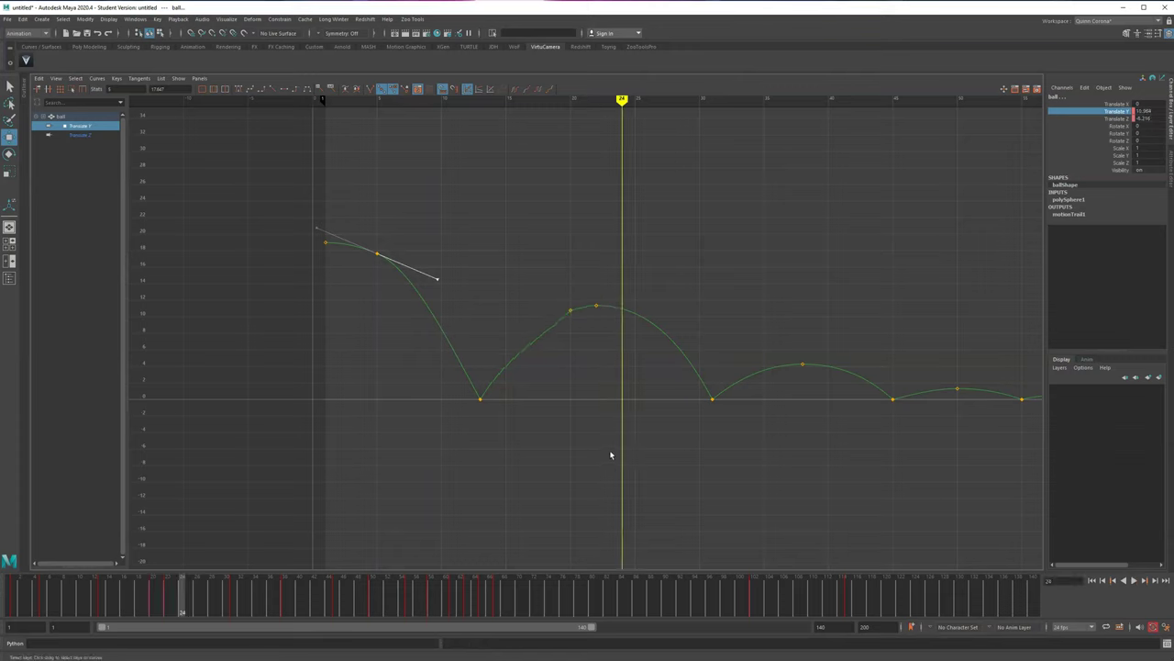
key(alt+comma)
key(alt+comma)
key(alt+period)
key(alt+period)
key(s)
- Give the keys at frames 20 and 24 spline tangents and angle their handles to round the second peak
drag(565, 308, 658, 320)
click(250, 89)
drag(532, 295, 556, 318)
middle_drag(557, 305, 526, 270)
click(622, 309)
middle_drag(682, 322, 701, 294)
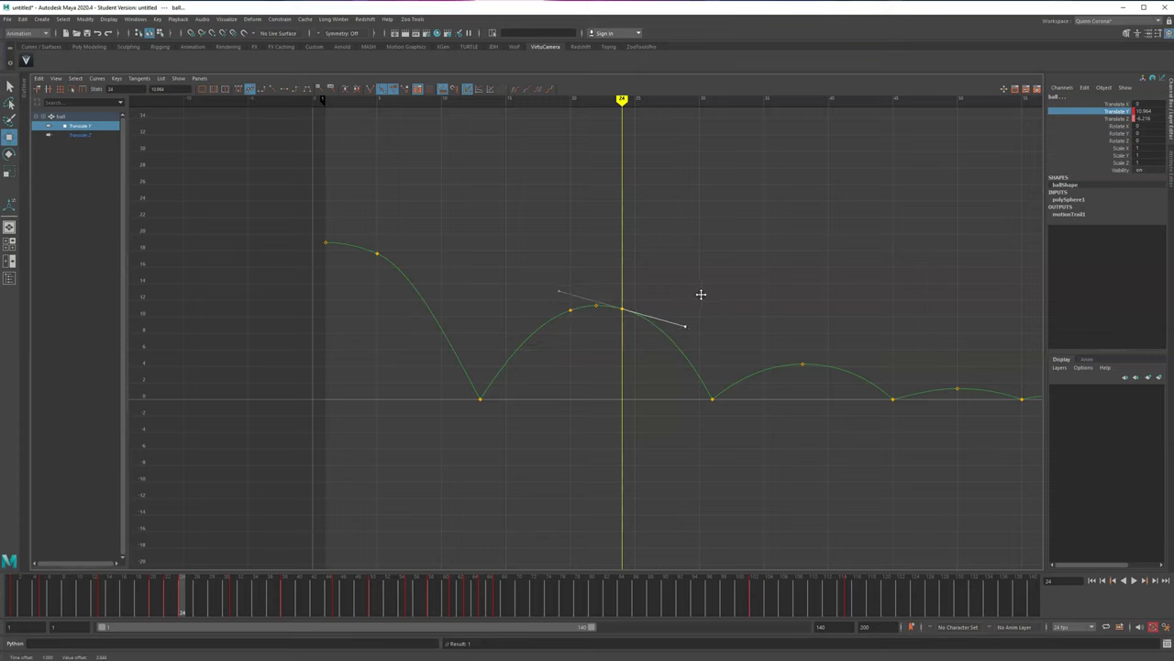
drag(508, 251, 647, 326)
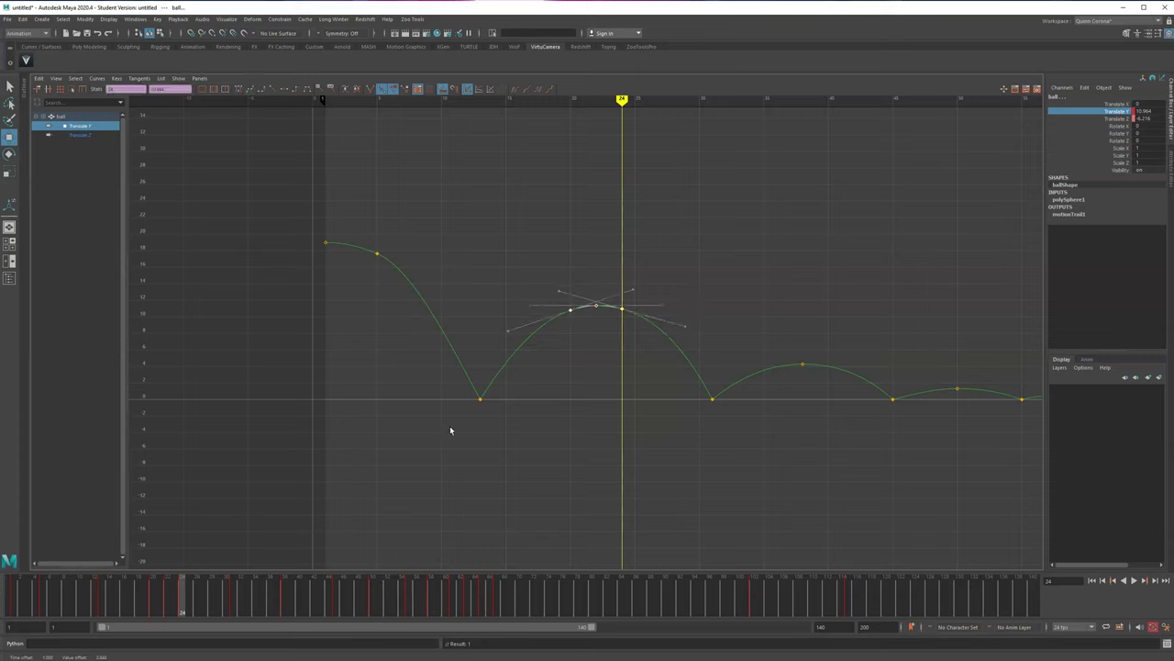
- Adjust the incoming tangent at the first ground contact and nudge the frame 5 key vertically to smooth the first fall
drag(451, 430, 492, 344)
drag(421, 377, 464, 337)
mouse_move(475, 329)
middle_down()
mouse_move(484, 336)
mouse_move(446, 339)
mouse_move(470, 327)
middle_up()
drag(361, 270, 397, 240)
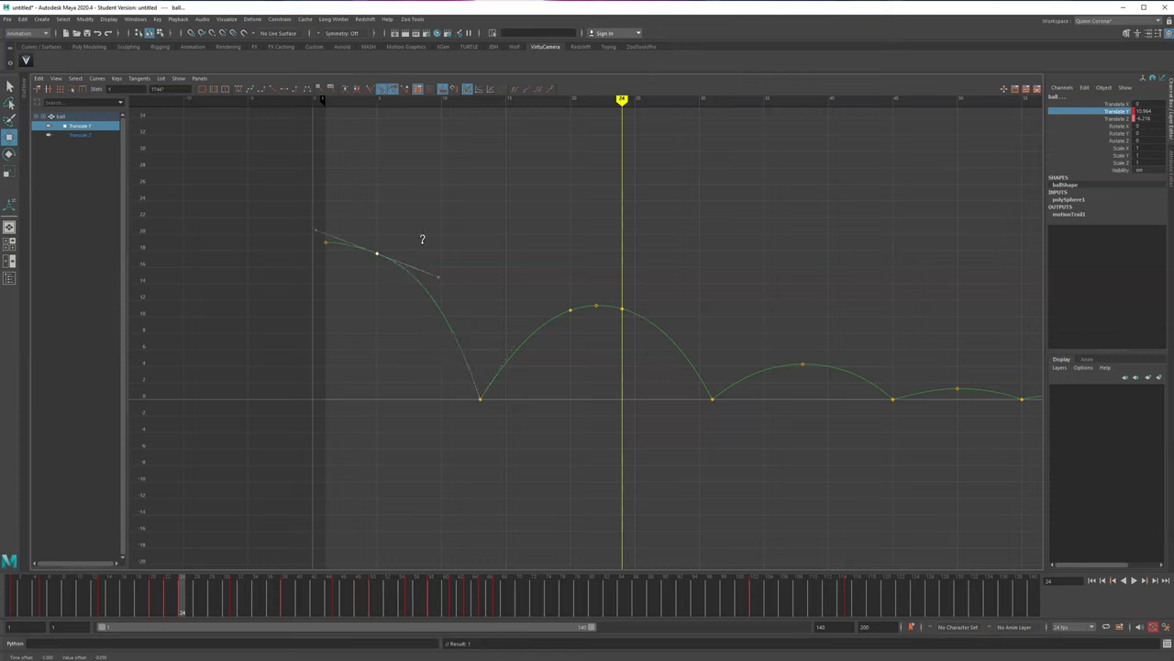
shift+middle_drag(425, 246, 427, 251)
- Key Translate Y at frames 36 and 40, two frames on either side of the third peak
alt+middle_drag(808, 443, 520, 423)
drag(184, 598, 285, 605)
key(alt+comma)
key(alt+comma)
key(s)
key(alt+period)
key(alt+period)
key(alt+period)
key(alt+period)
key(s)
- Apply spline tangents to the keys at frames 36, 38 and 40, and adjust the frame 36 key's incoming handle
drag(496, 377, 571, 343)
key(f)
scroll(572, 396, down, 5)
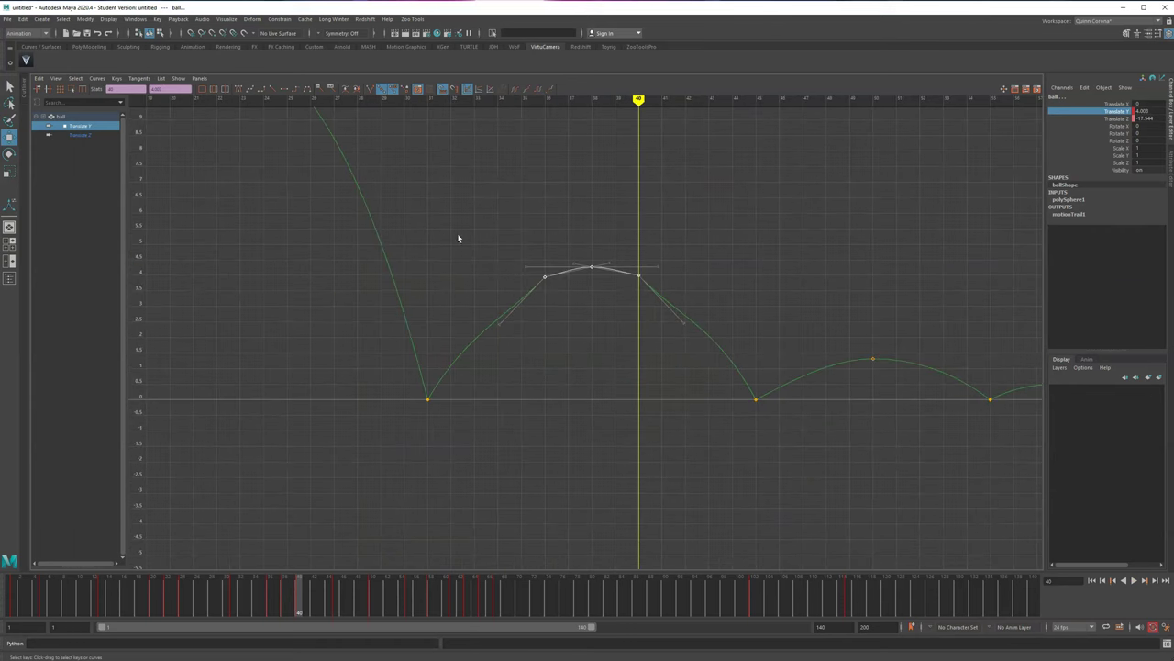
click(252, 91)
drag(493, 259, 534, 324)
middle_drag(500, 267, 498, 245)
- Set the frame 38 peak key to a flat tangent and adjust the frame 40 key's handle to round the descent
drag(621, 296, 579, 250)
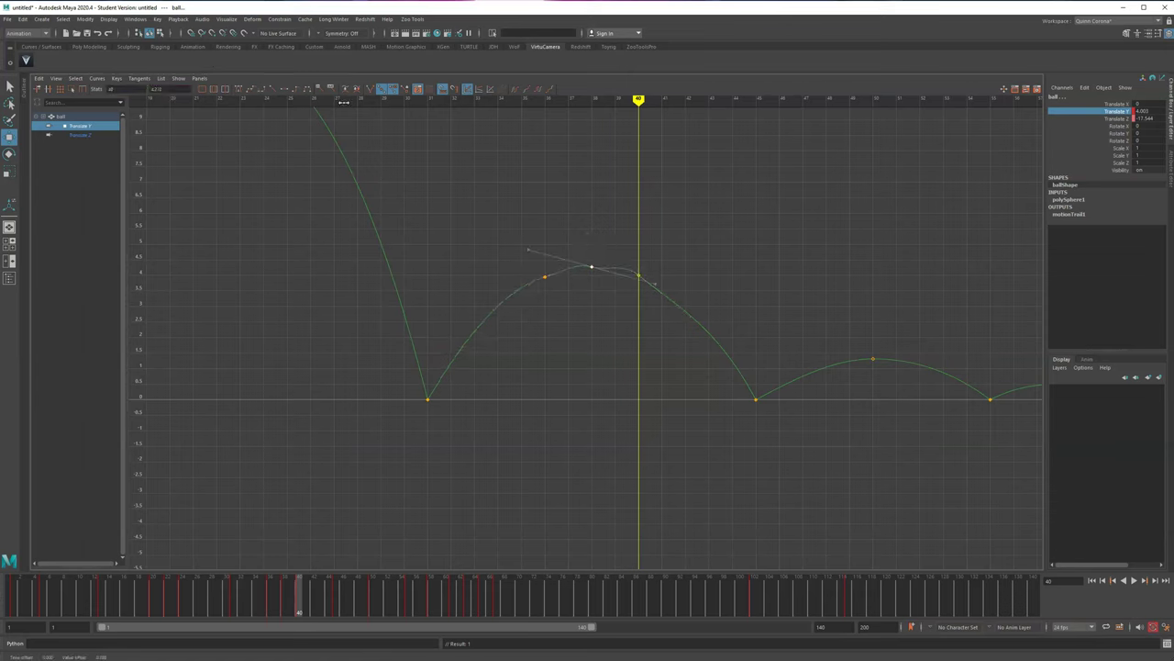
click(283, 91)
drag(659, 296, 627, 263)
middle_drag(702, 266, 722, 243)
- Raise the frame 36 key slightly and refine its outgoing tangent handle to smooth the rise into the third peak
drag(400, 411, 453, 342)
drag(569, 253, 572, 251)
alt+right_drag(585, 331, 574, 359)
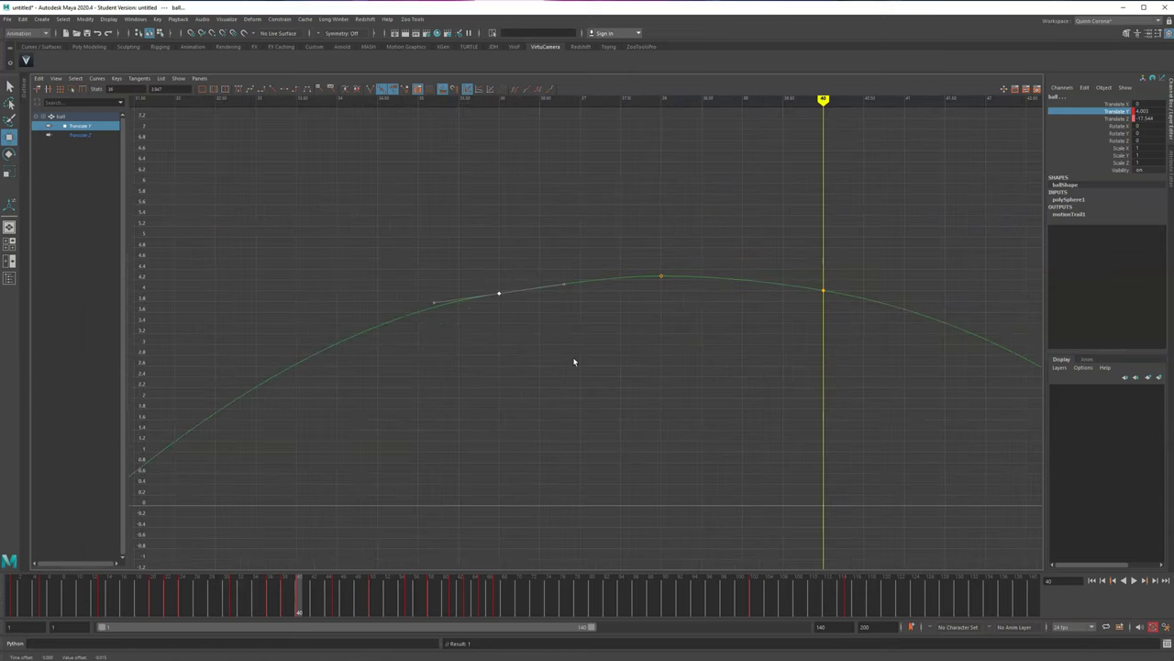
shift+middle_drag(552, 378, 562, 365)
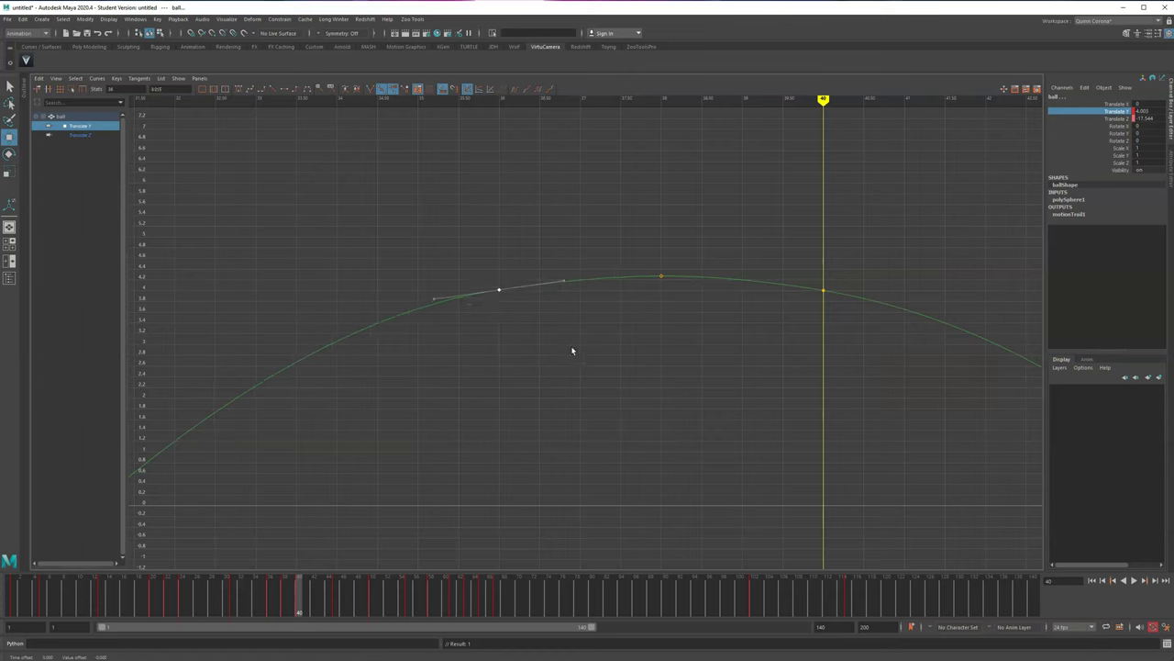
drag(466, 316, 534, 243)
drag(551, 302, 553, 299)
shift+middle_drag(554, 299, 553, 231)
drag(544, 304, 564, 248)
shift+middle_drag(564, 247, 590, 244)
alt+right_drag(671, 372, 538, 376)
alt+middle_drag(538, 376, 395, 397)
alt+right_drag(396, 397, 523, 415)
- Key Translate Y at frames 49 and 51, one frame on either side of the fourth peak
drag(542, 411, 621, 366)
key(f)
alt+middle_drag(551, 459, 322, 370)
key(q)
alt+right_drag(697, 376, 580, 411)
drag(303, 608, 366, 604)
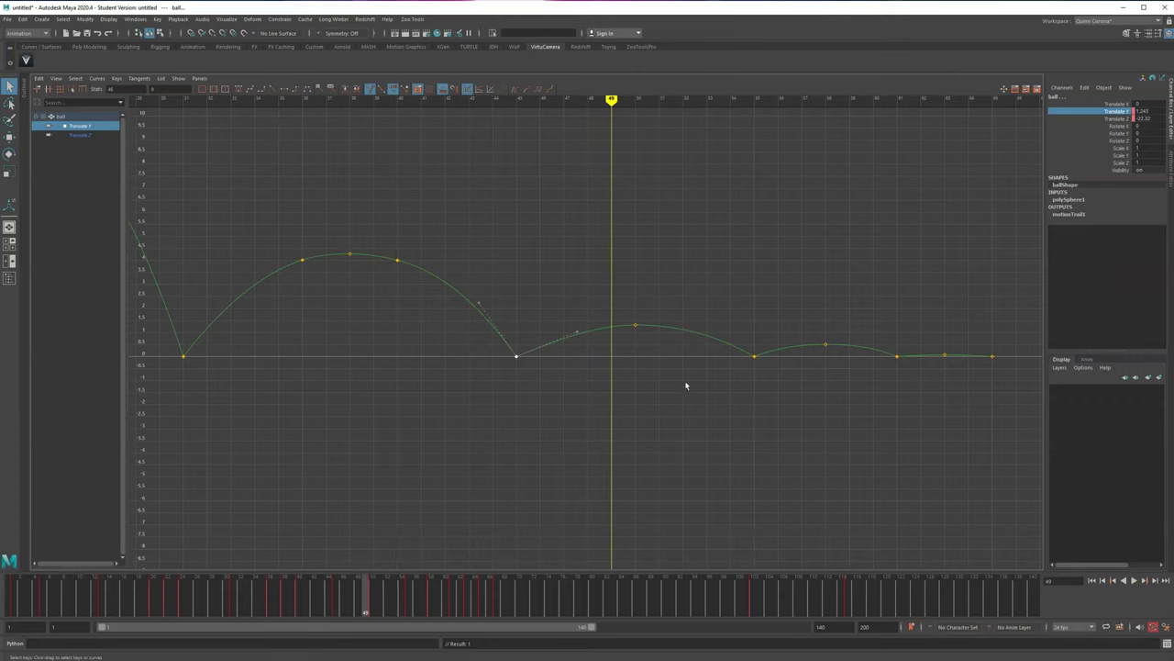
drag(689, 316, 681, 348)
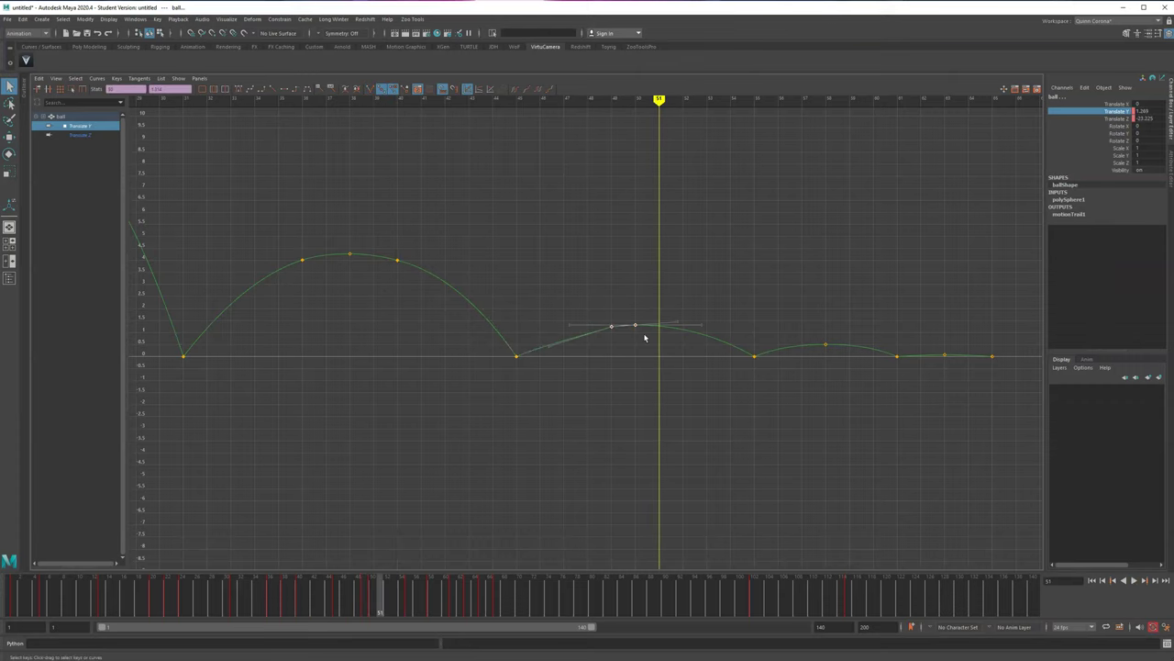
- Apply spline tangents to the keys around the fourth peak and adjust the handles of the frame 49 and 51 keys
key(f)
drag(543, 220, 545, 221)
shift+drag(693, 171, 595, 208)
click(249, 90)
key(w)
middle_drag(477, 199, 453, 167)
drag(635, 233, 683, 179)
drag(678, 244, 732, 227)
middle_drag(738, 235, 760, 205)
- Shift the frame 49 and 51 keys slightly upward to soften the top of the fourth bounce
drag(511, 225, 514, 227)
shift+drag(689, 220, 637, 174)
middle_drag(603, 318, 603, 313)
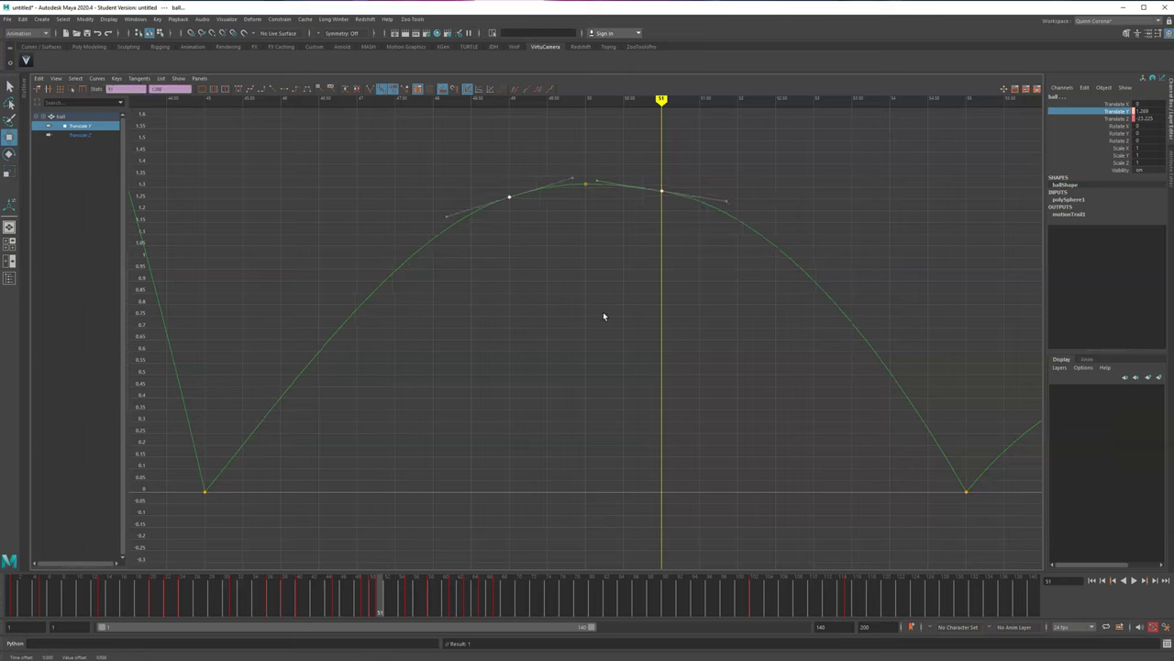
shift+middle_drag(554, 276, 553, 273)
- Adjust the outgoing handle of the frame 45 contact key and the incoming handle of the frame 55 key to round the arc
drag(436, 150, 464, 225)
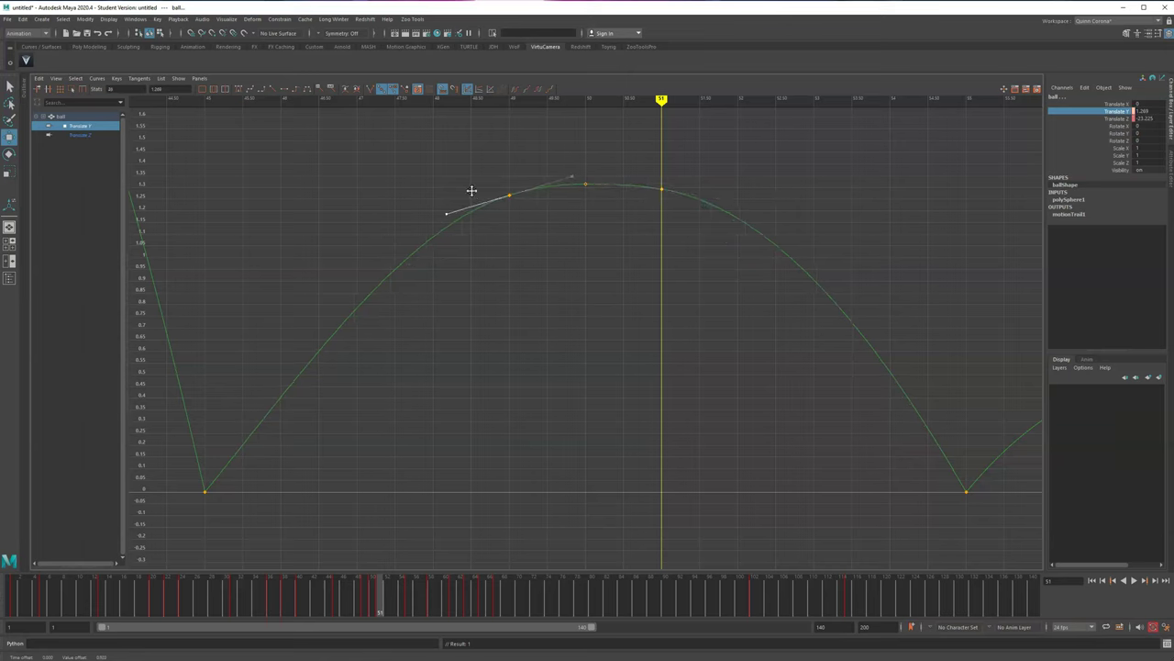
click(222, 418)
drag(244, 406, 256, 451)
middle_drag(240, 412, 228, 374)
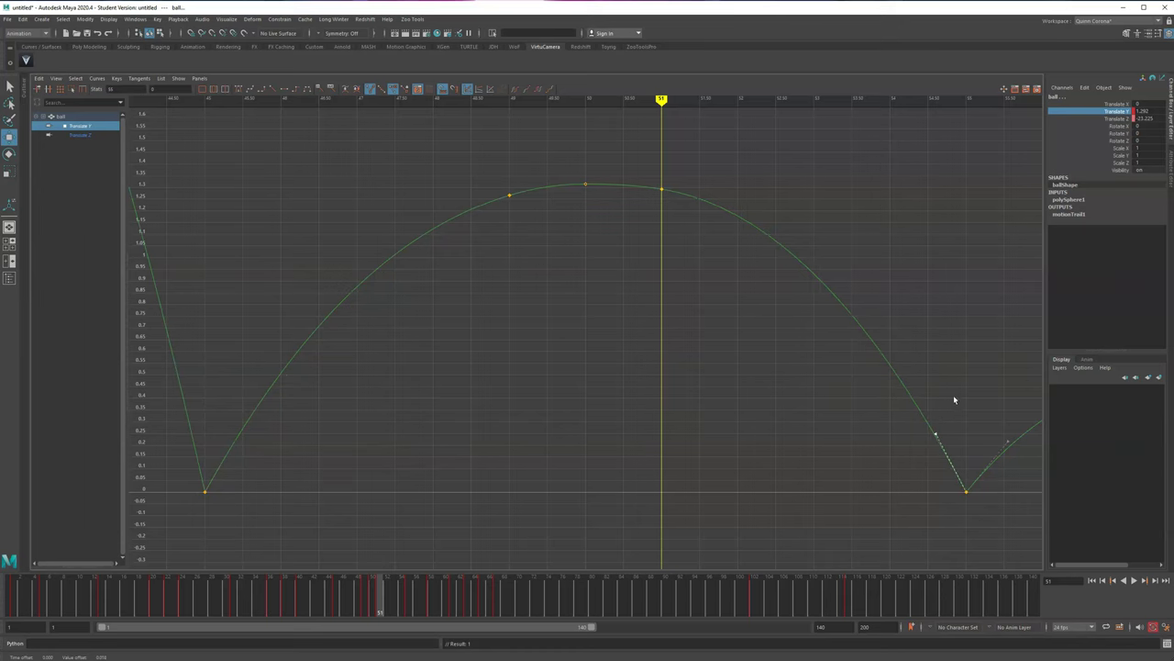
- Enlarge the side view and hide motion trails in it
key(space)
key(space)
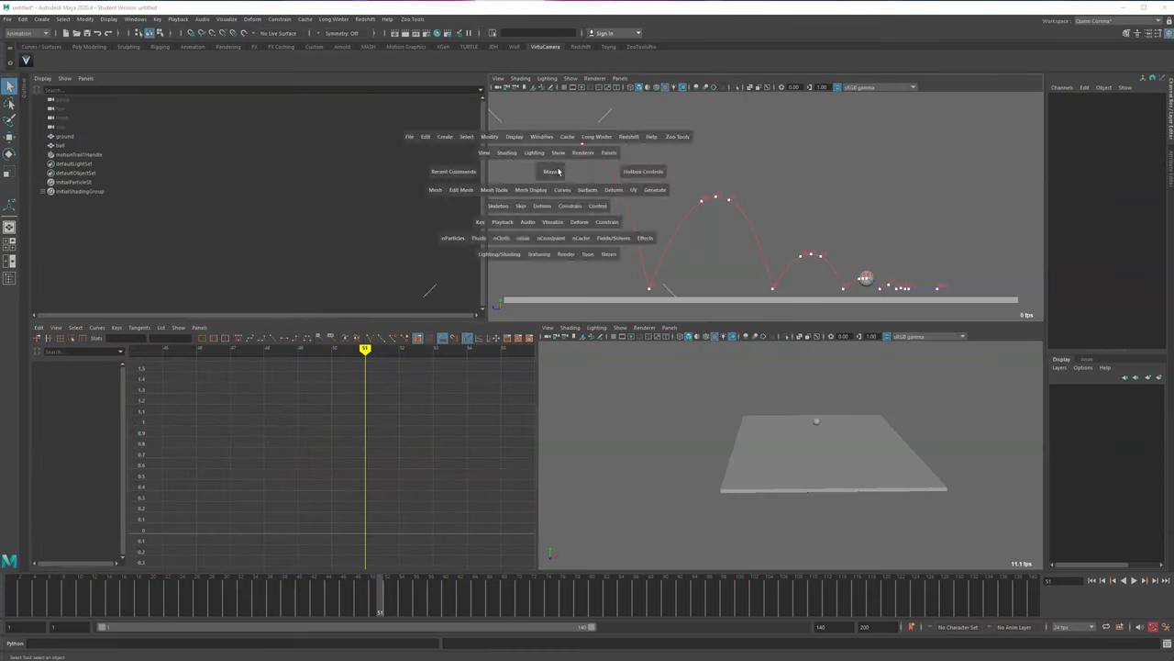
click(111, 79)
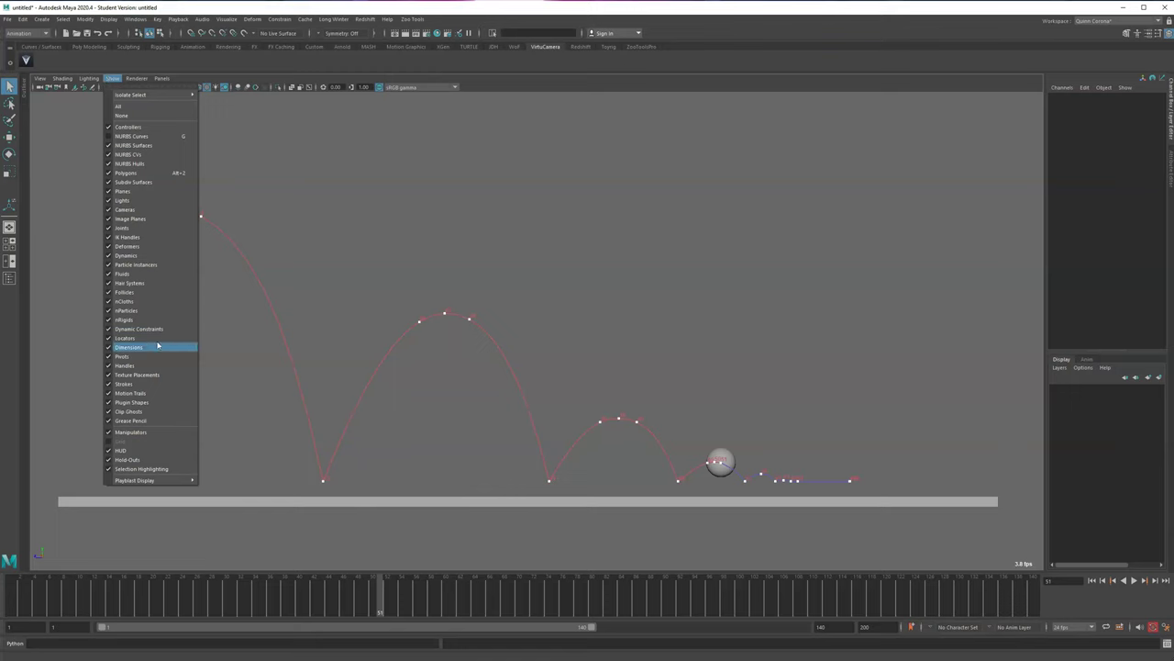
click(153, 393)
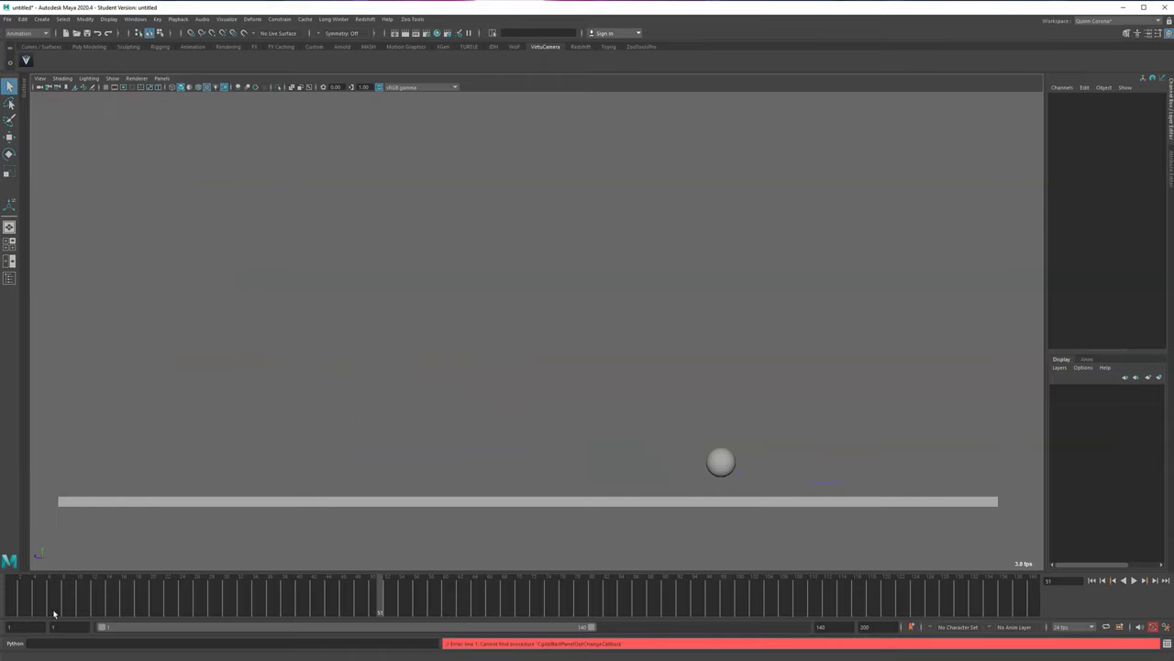
- Play the bounce repeatedly from the start in the side view to examine its timing and arcs
click(14, 606)
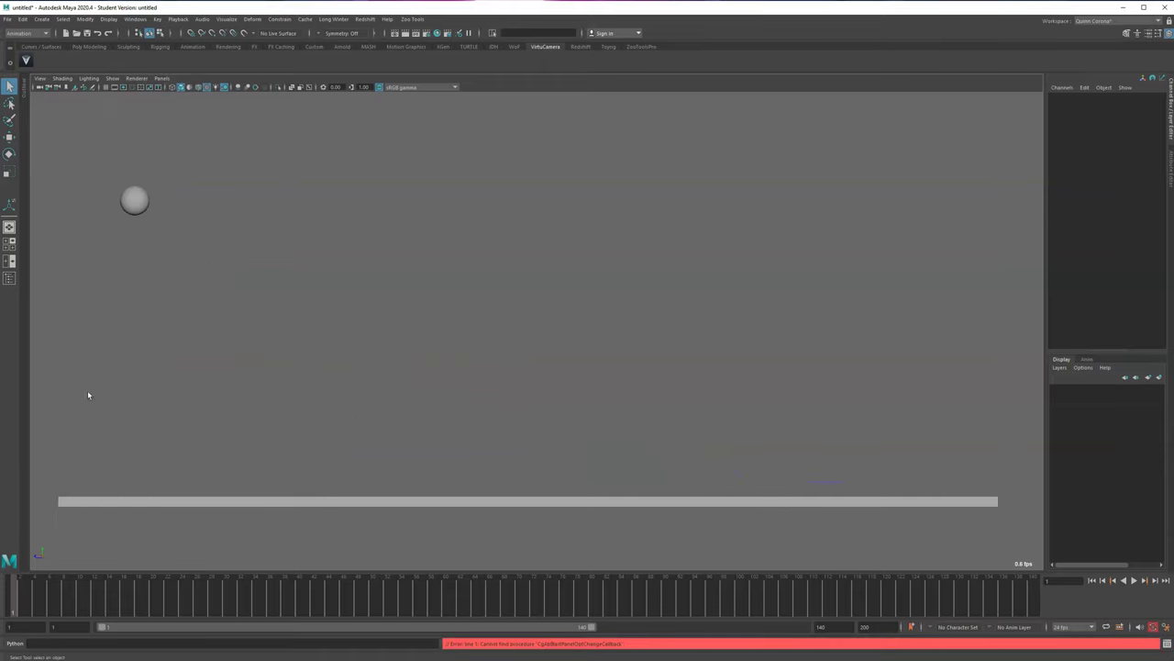
key(alt+v)
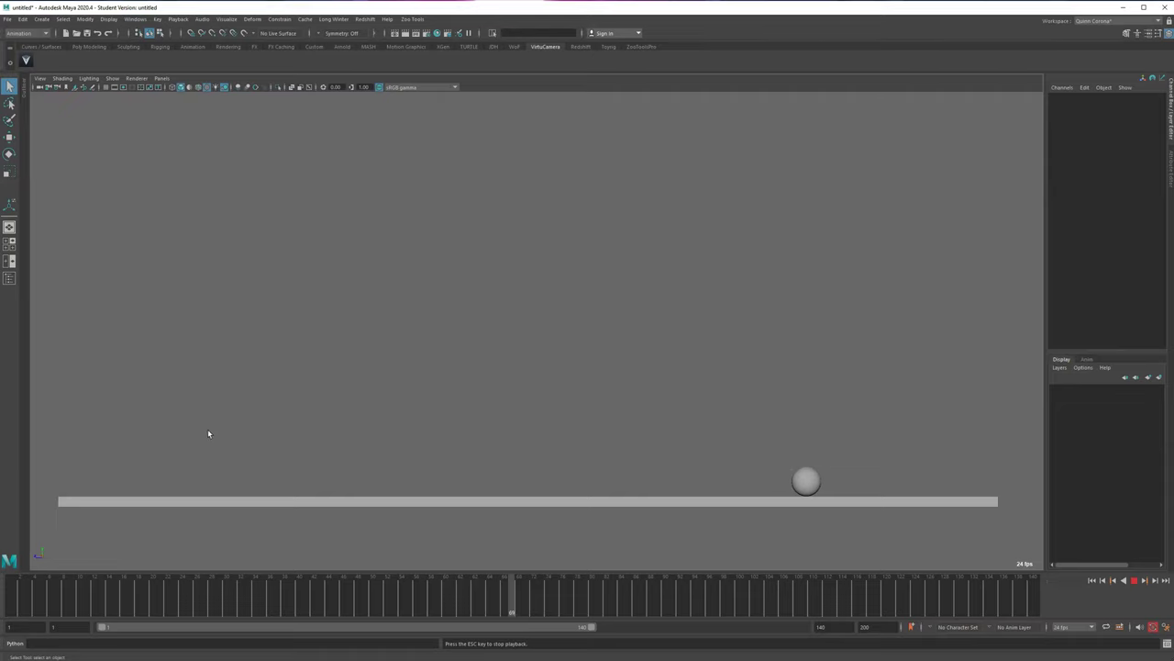
click(29, 601)
drag(29, 600, 6, 587)
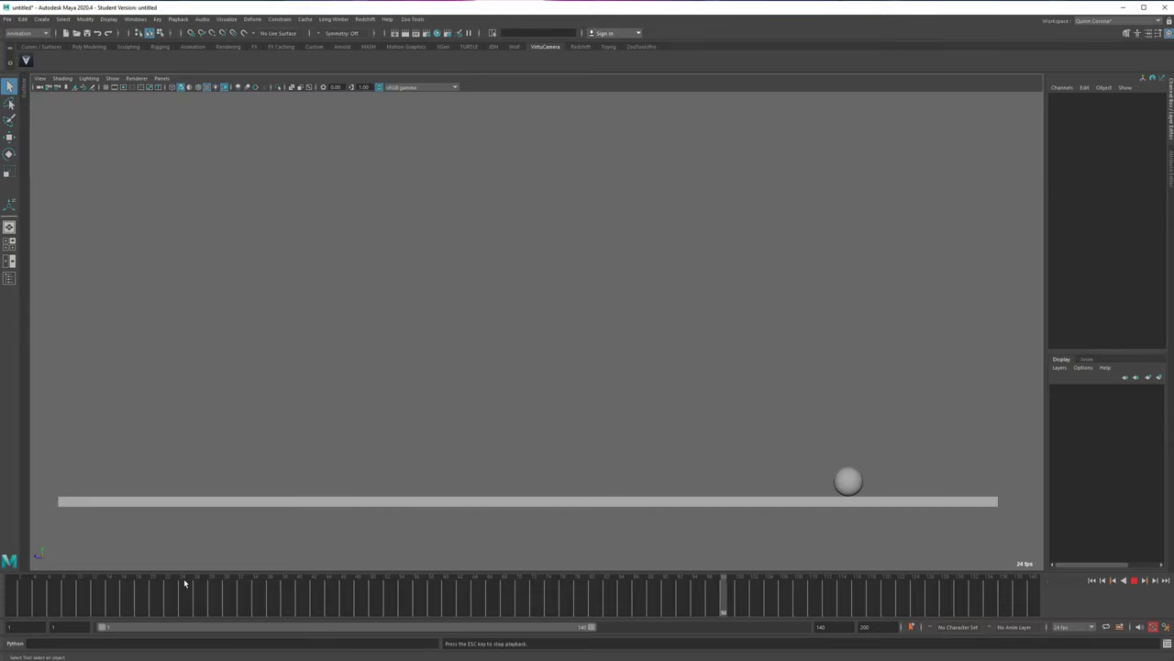
key(Escape)
key(alt+v)
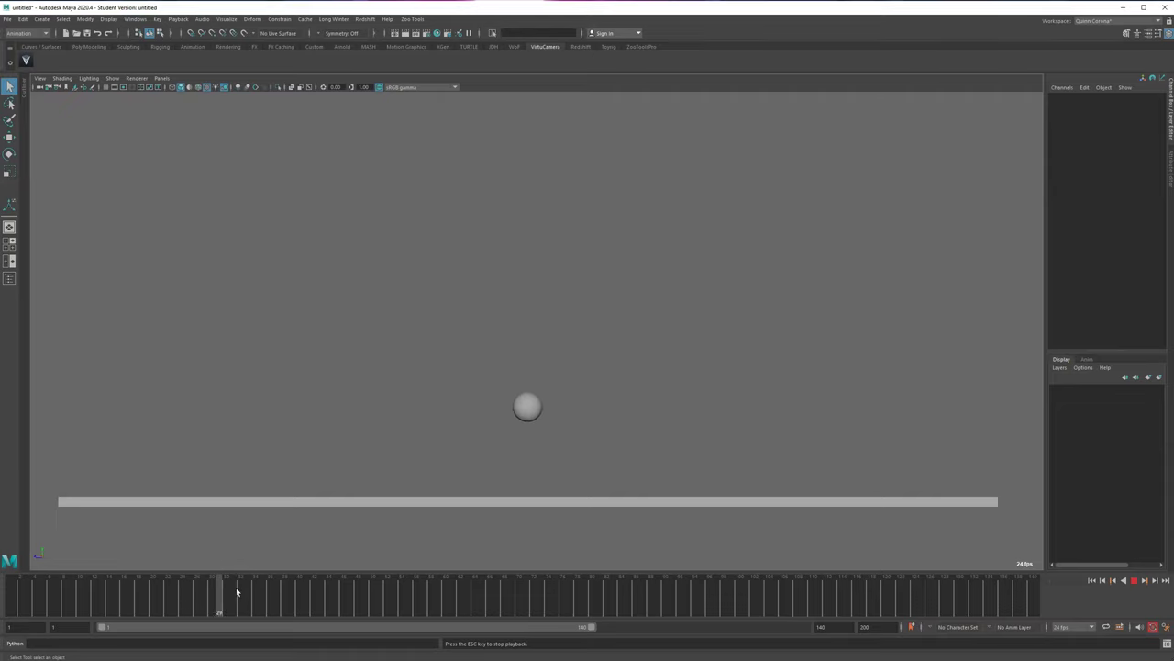
key(Escape)
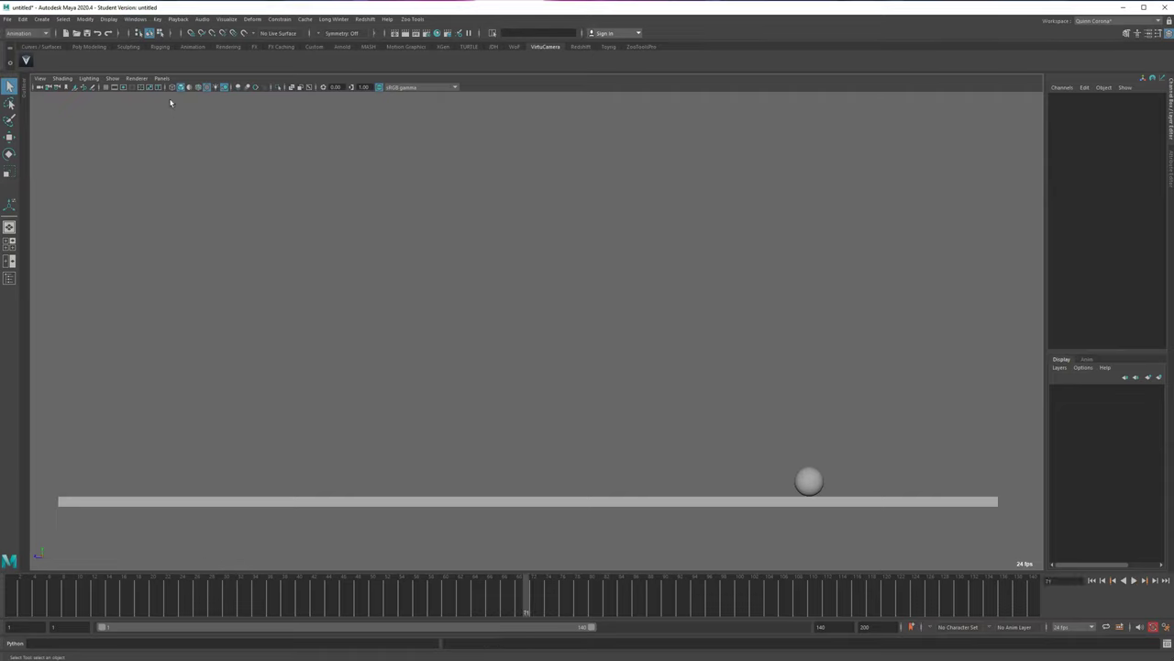
- Play the bounce against the viewport grid, and hide the grid again
click(112, 78)
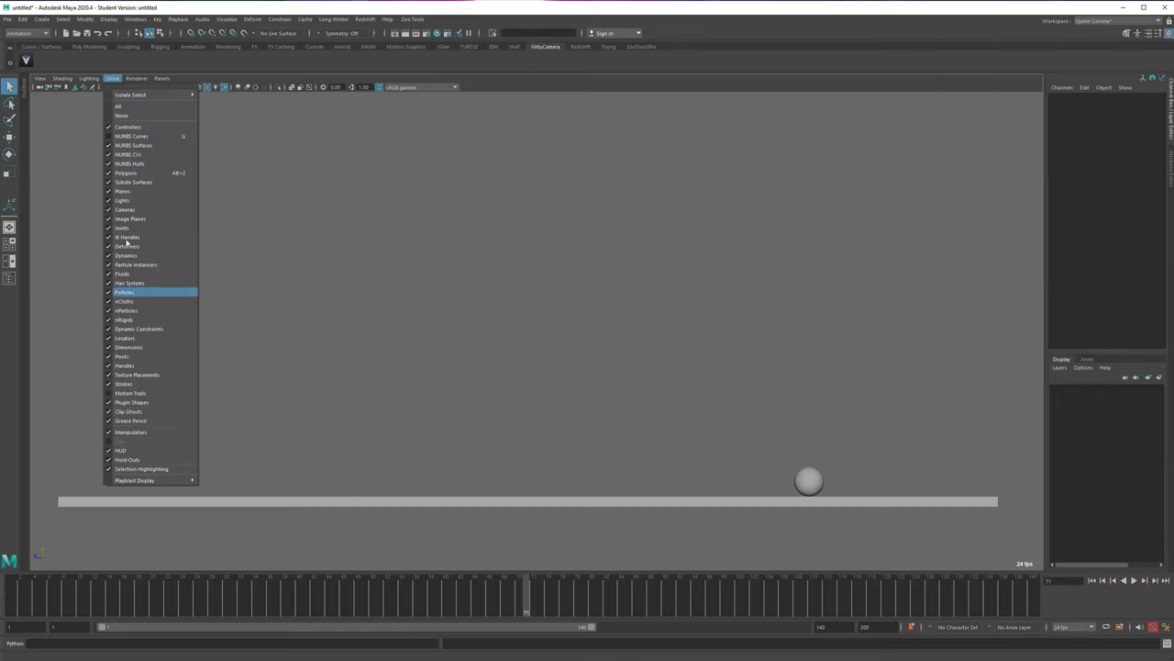
click(136, 444)
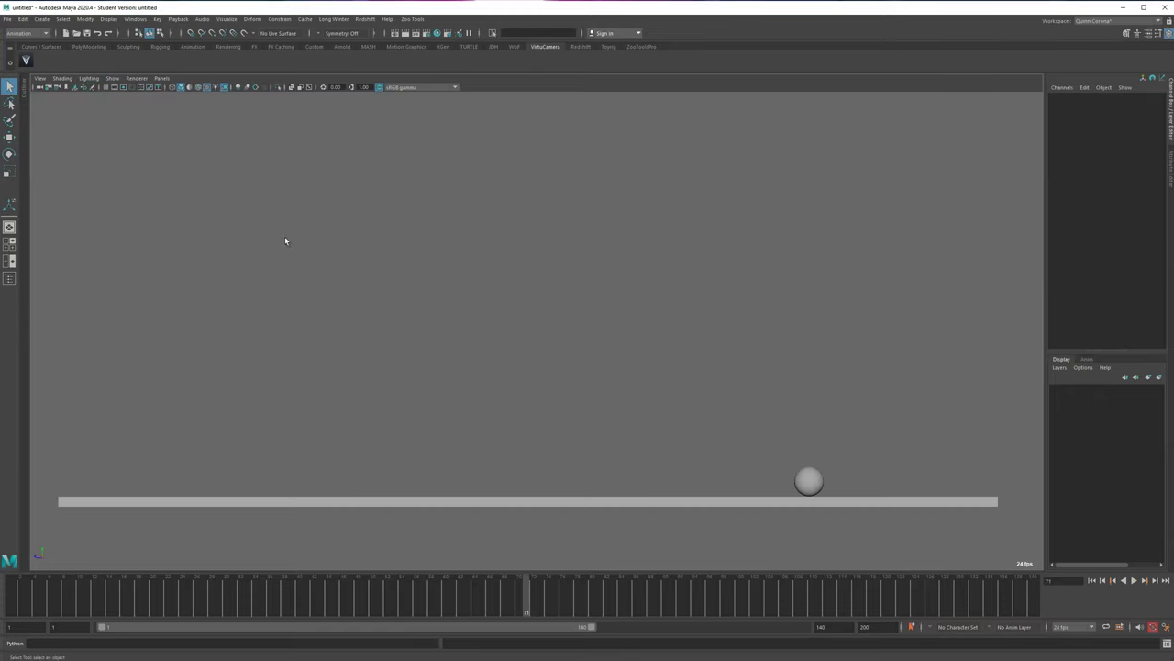
click(106, 87)
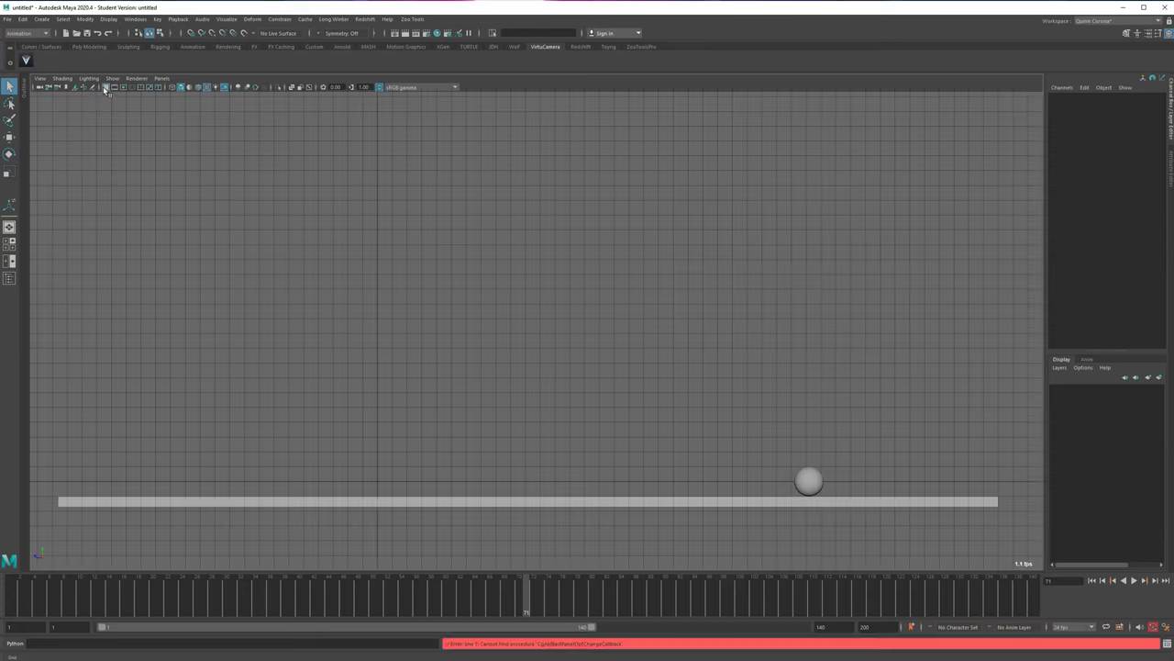
click(106, 87)
click(106, 88)
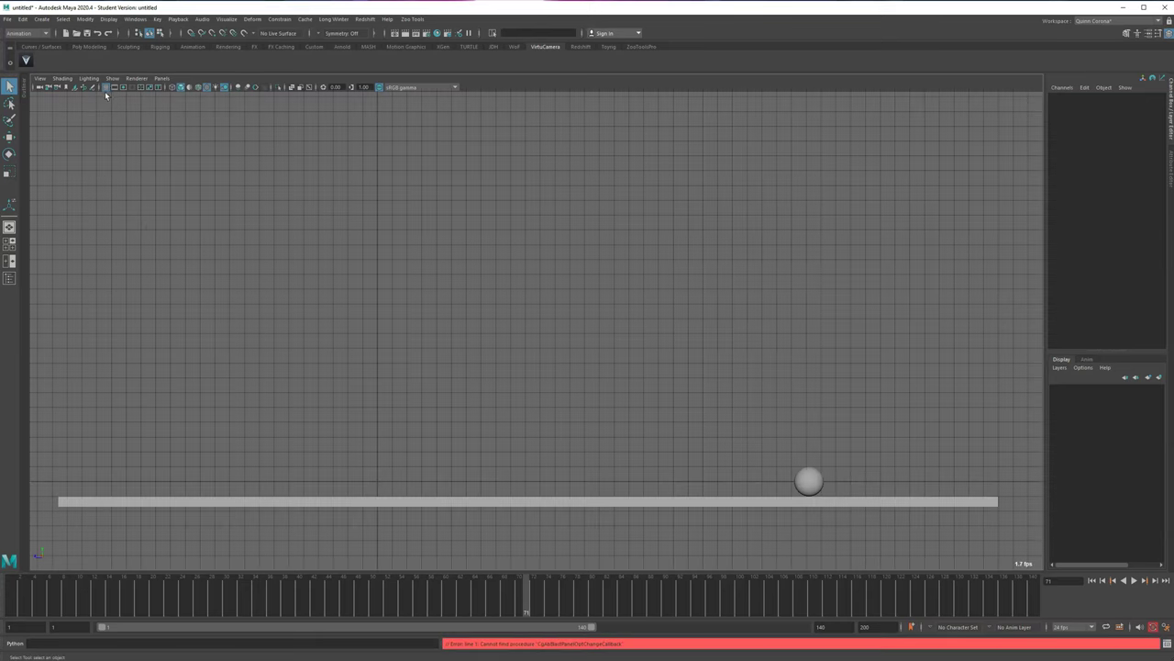
click(82, 603)
key(alt+v)
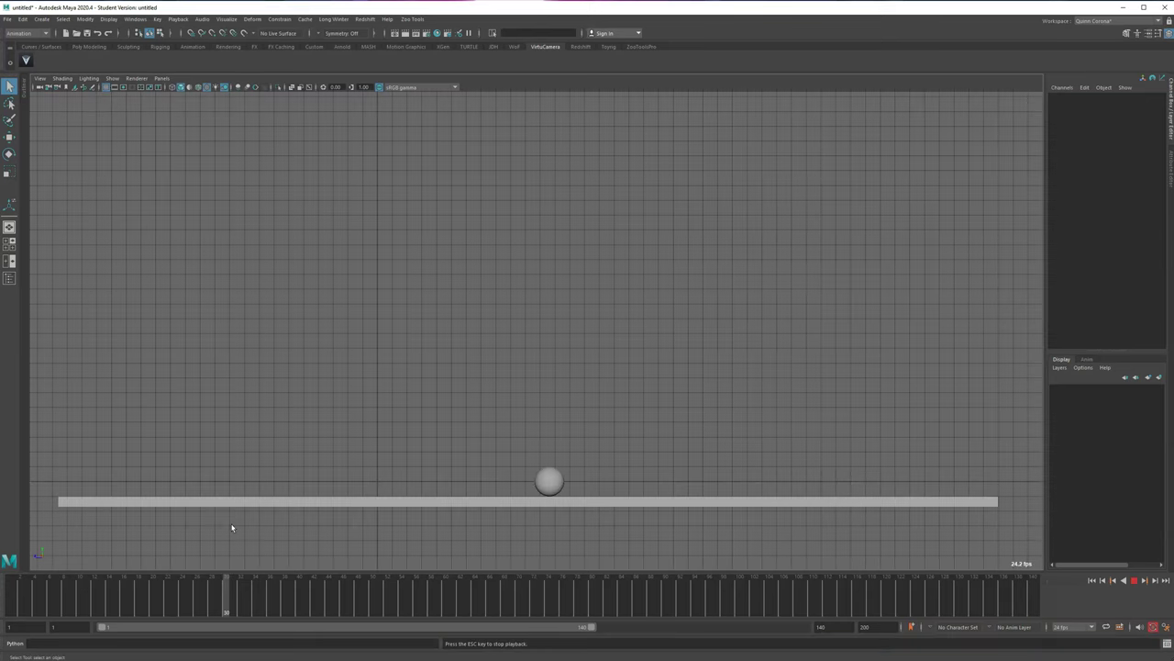
click(107, 88)
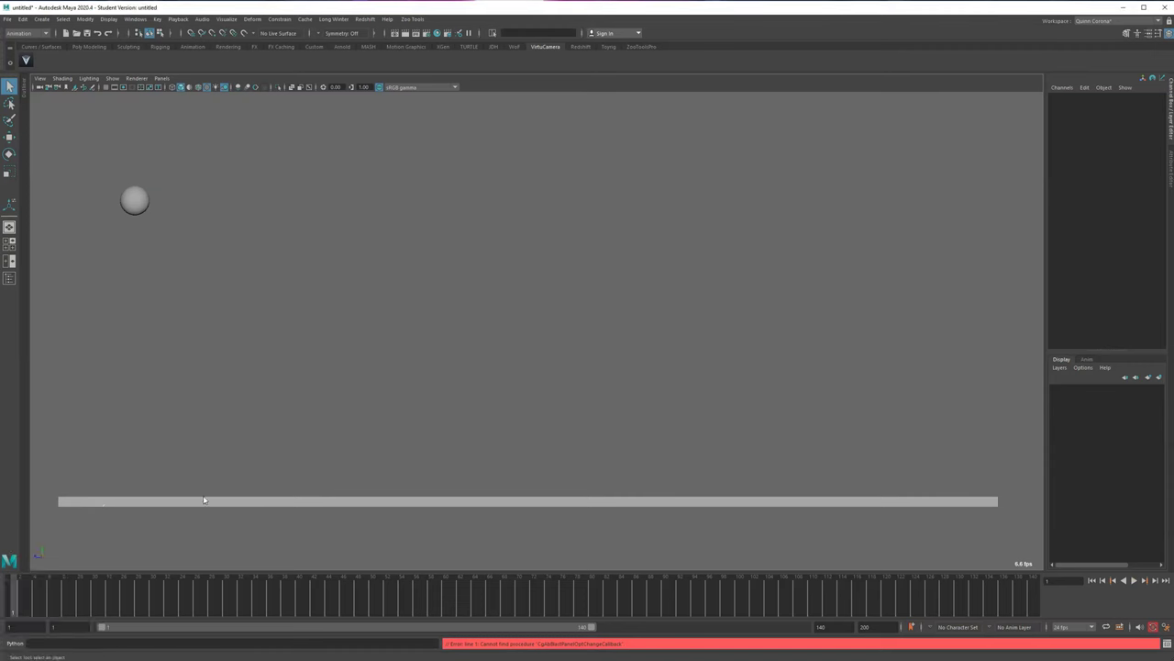
- Select the ball's Translate Y curve and move the key in the initial fall to frame 7
key(space)
click(545, 135)
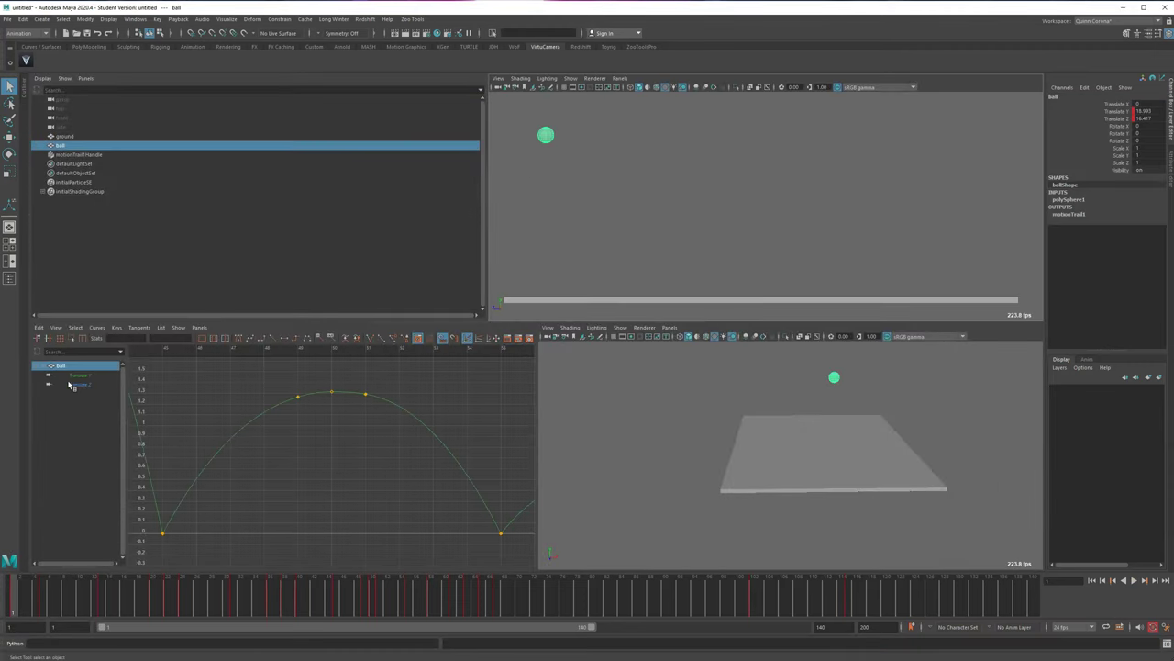
click(78, 375)
key(f)
key(alt+period)
key(alt+period)
key(alt+period)
key(alt+period)
drag(189, 435, 223, 394)
key(w)
shift+middle_drag(226, 418, 243, 427)
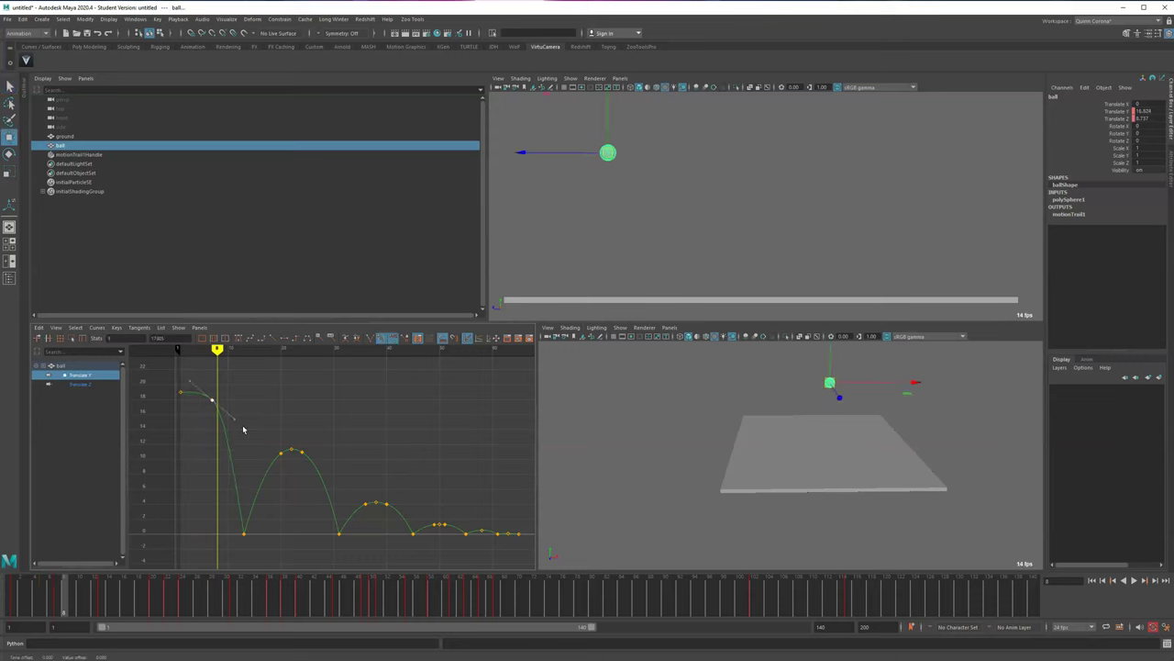
- Adjust the incoming tangent handle of the frame 13 contact key and play back the first drop
key(f)
scroll(309, 493, down, 3)
key(alt+period)
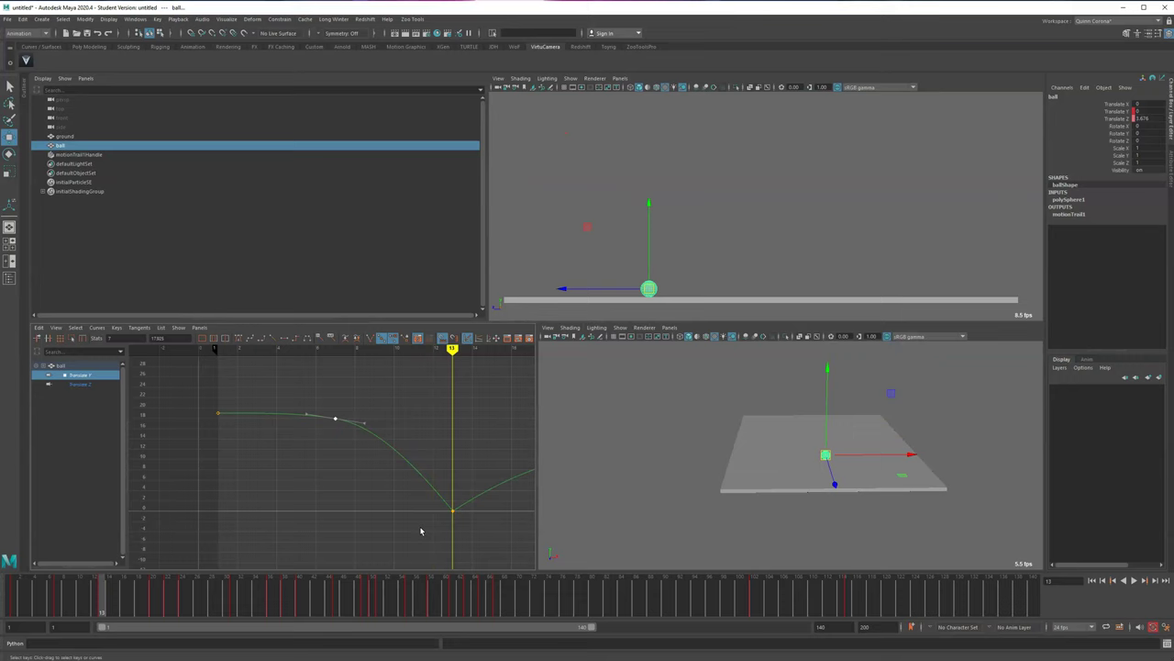
click(437, 490)
drag(443, 471, 446, 470)
click(13, 601)
key(alt+v)
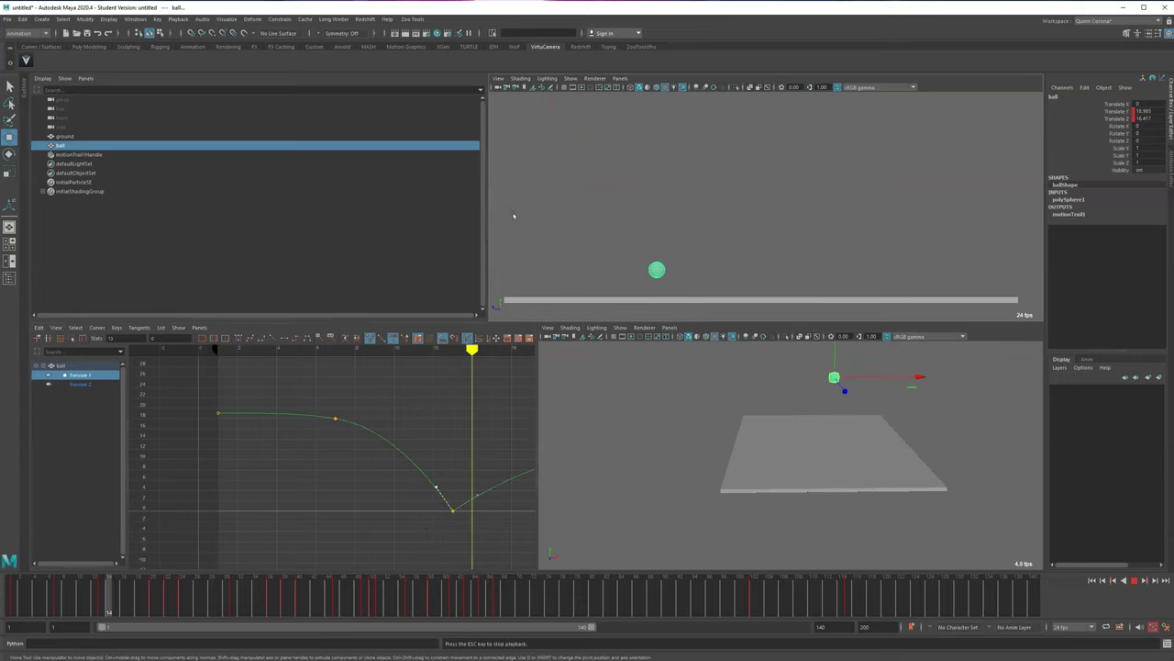
key(alt+v)
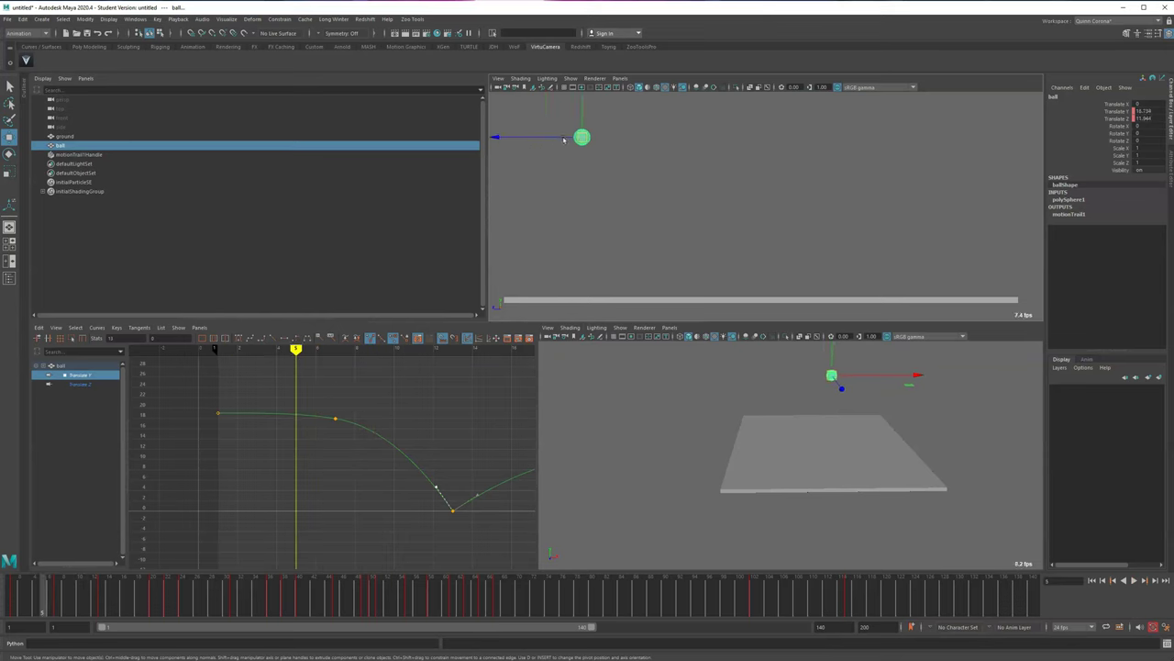
- Raise the starting Translate Y key to about 21.5 and raise the frame 7 key to keep the initial fall smooth
drag(203, 434, 252, 376)
shift+middle_drag(254, 422, 255, 409)
click(335, 419)
middle_drag(345, 438, 344, 432)
drag(318, 382, 320, 381)
middle_drag(328, 396, 328, 393)
alt+middle_drag(366, 502, 310, 487)
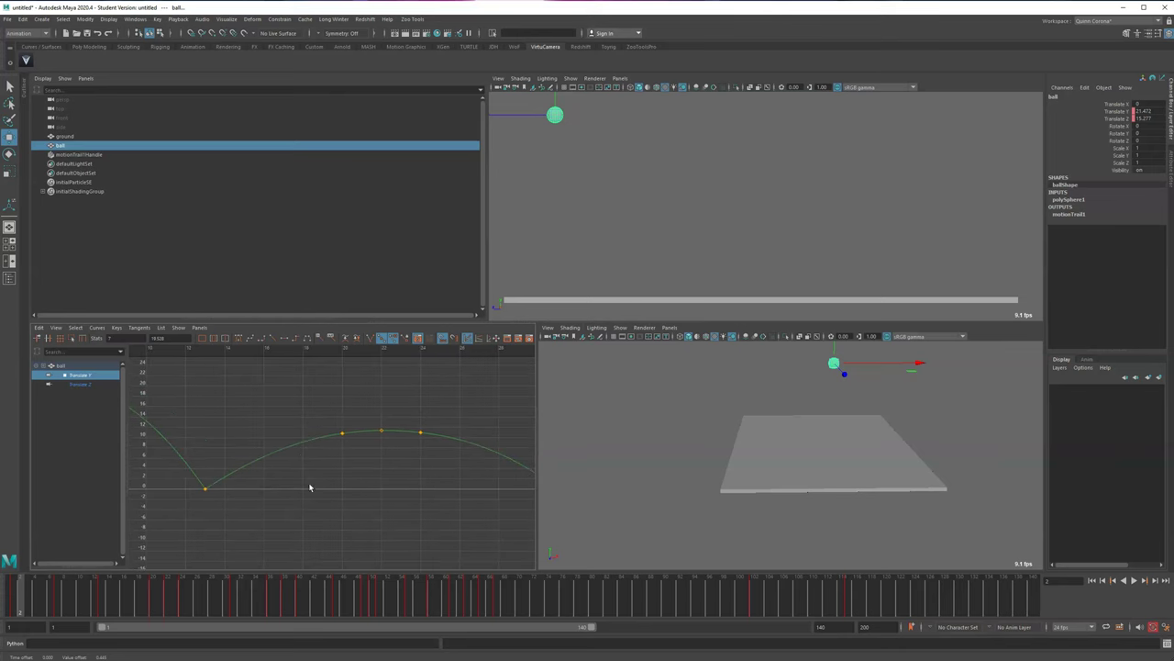
- Move the two Translate Y keys beside the second peak outward to frames 19 and 25
click(70, 606)
key(alt+period)
key(alt+period)
key(alt+period)
key(alt+period)
key(alt+period)
key(alt+period)
key(alt+period)
key(alt+period)
key(alt+period)
key(alt+period)
key(alt+period)
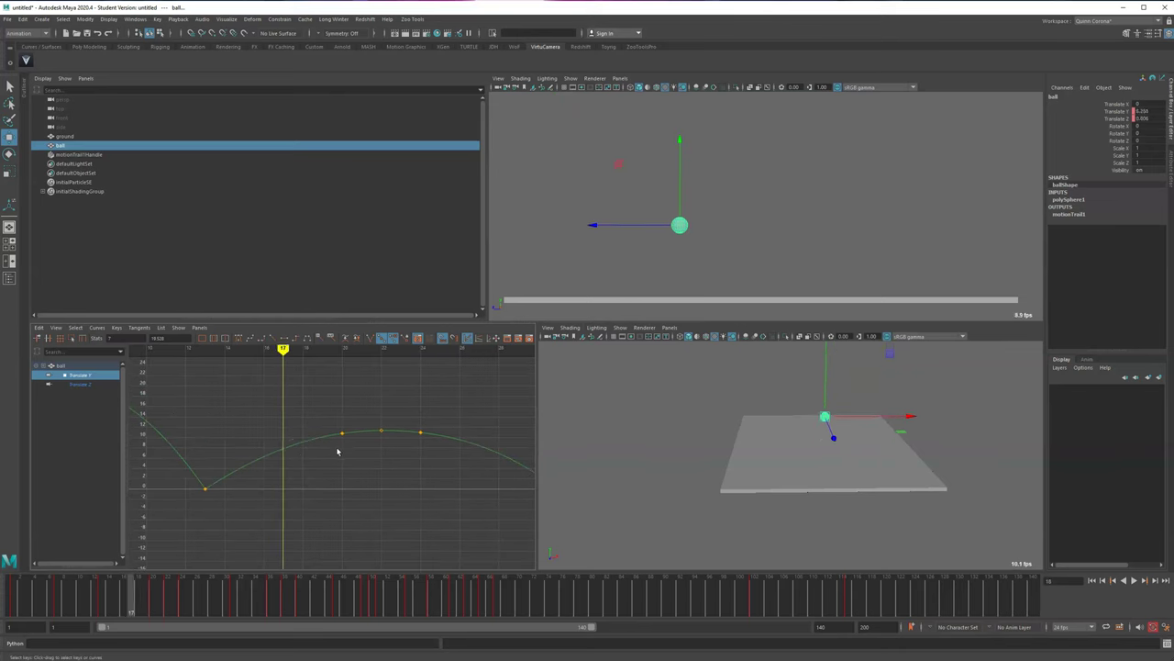
key(space)
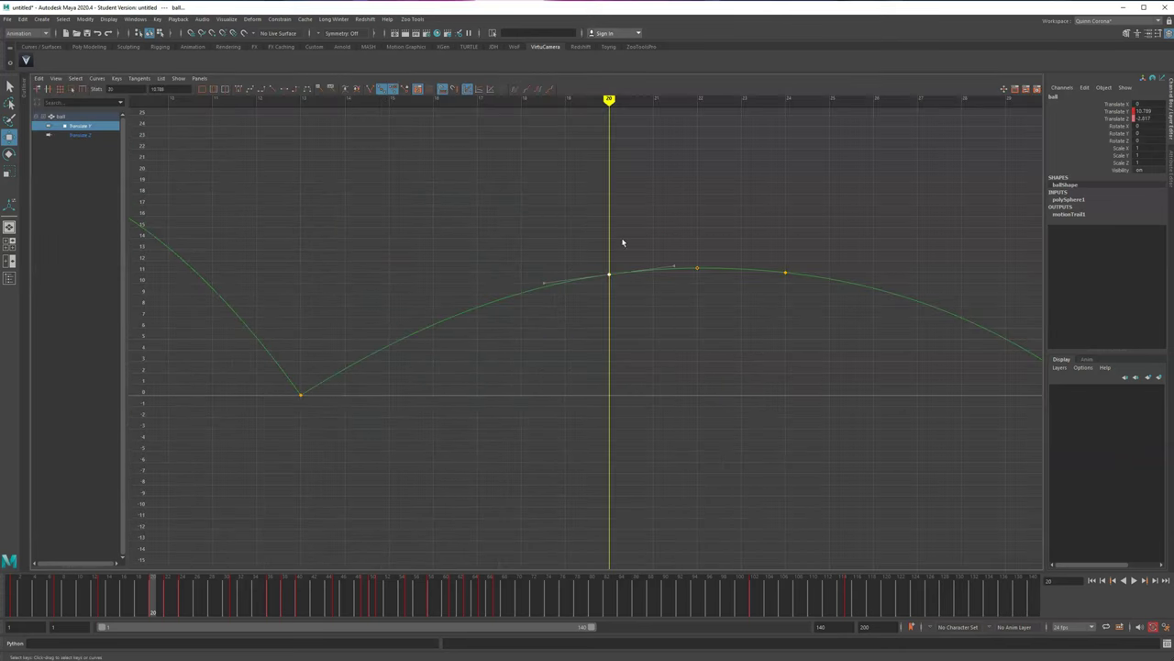
shift+middle_drag(588, 236, 544, 235)
key(ctrl+z)
key(a)
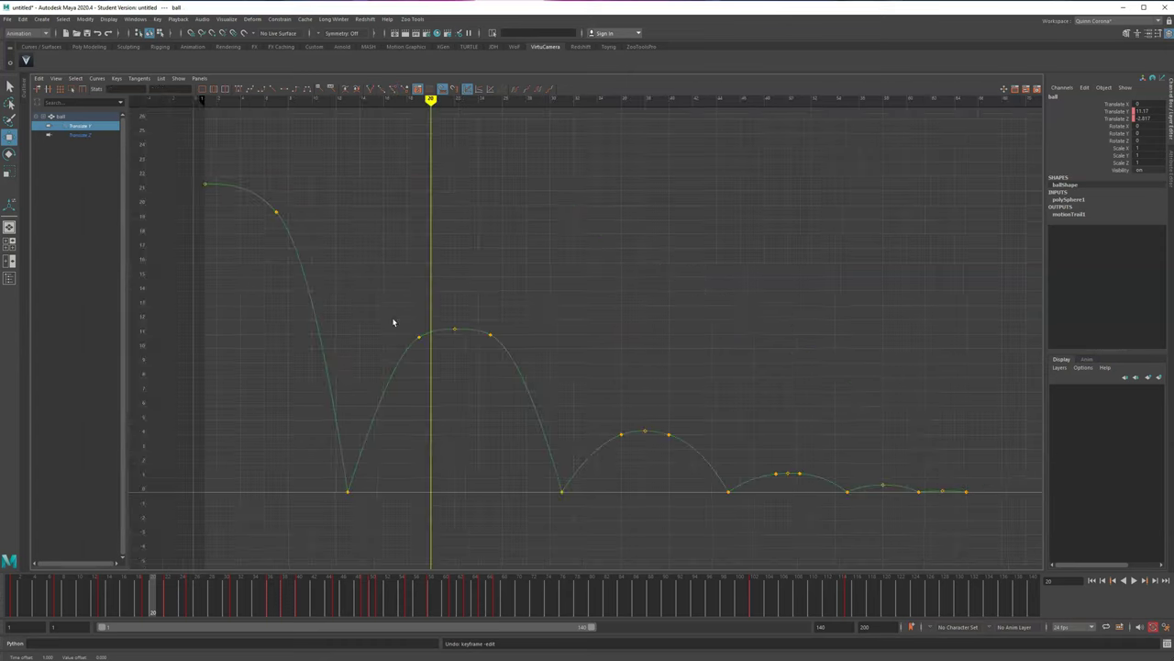
- Adjust the outgoing handle of the frame 13 contact key and the incoming handle of the frame 31 key to round the second bounce
key(f)
key(q)
drag(188, 518, 262, 456)
key(r)
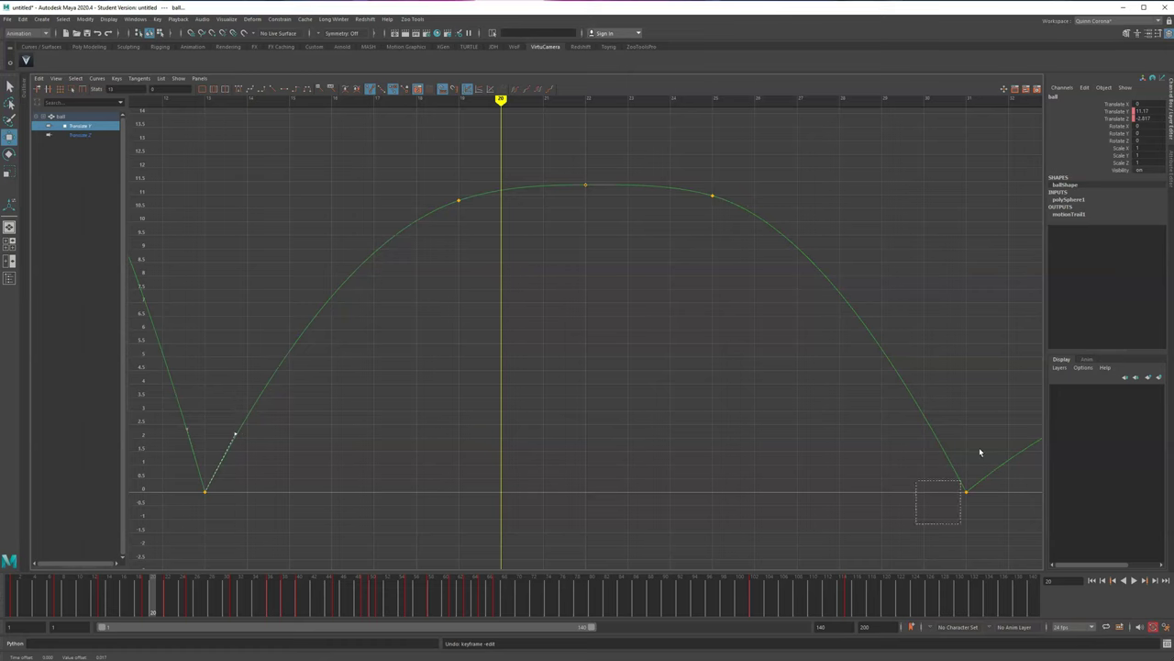
middle_drag(947, 425, 951, 430)
- Raise the second bounce's peak key at frame 22 to about 11.5
alt+middle_drag(849, 433, 705, 369)
key(q)
drag(392, 175, 456, 275)
key(w)
middle_drag(453, 307, 453, 301)
- Move the two Translate Y keys beside the third peak outward to frames 35 and 41
alt+middle_drag(650, 404, 252, 357)
key(alt+period)
key(alt+period)
key(alt+period)
key(alt+period)
drag(226, 592, 227, 598)
key(alt+period)
key(alt+period)
key(alt+period)
key(alt+period)
key(alt+period)
key(alt+period)
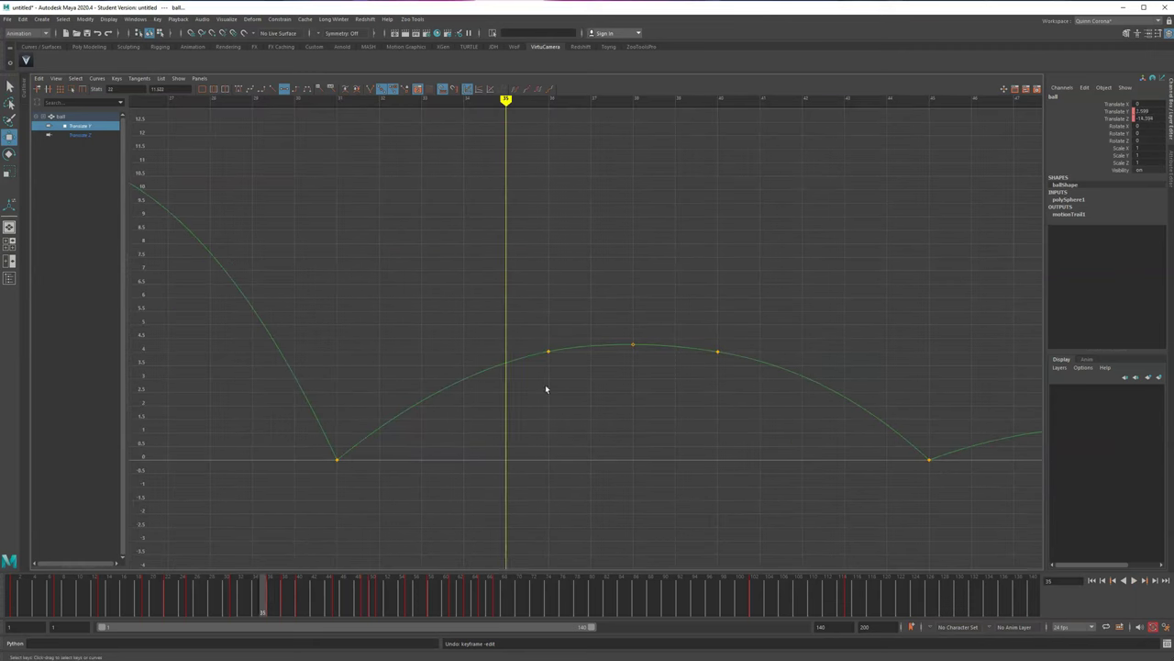
middle_drag(551, 319, 532, 317)
shift+middle_drag(744, 334, 755, 339)
- Raise the frame 38 peak key slightly and adjust the contact handles at frames 31 and 45 to round the third bounce
middle_drag(653, 322, 652, 316)
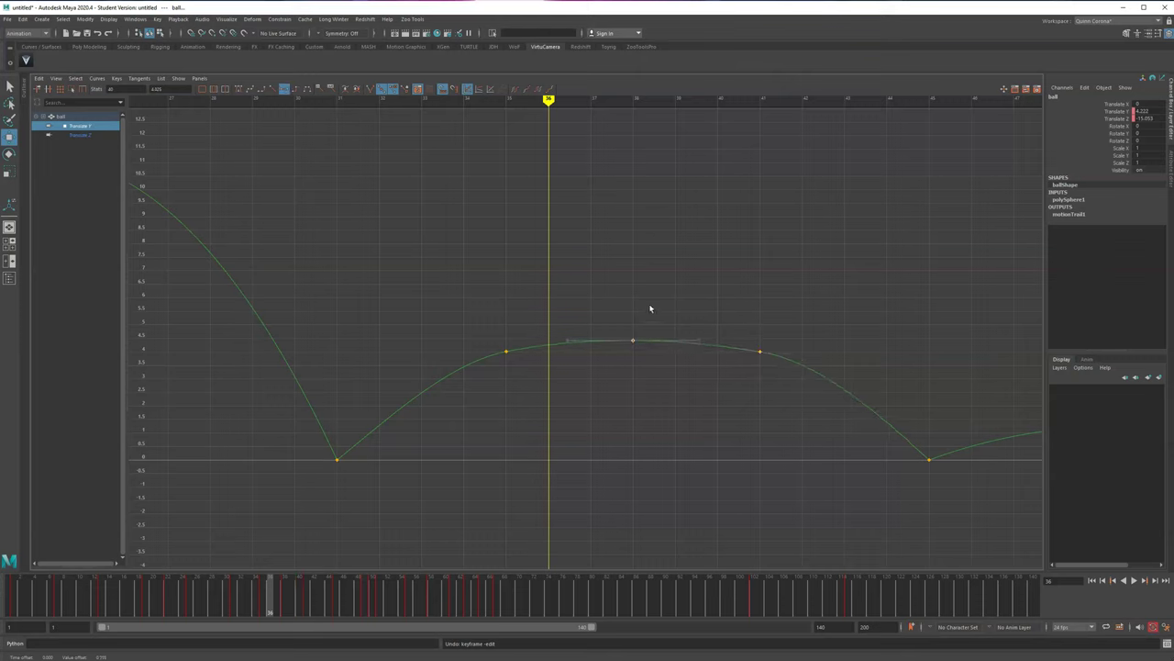
drag(390, 392, 385, 390)
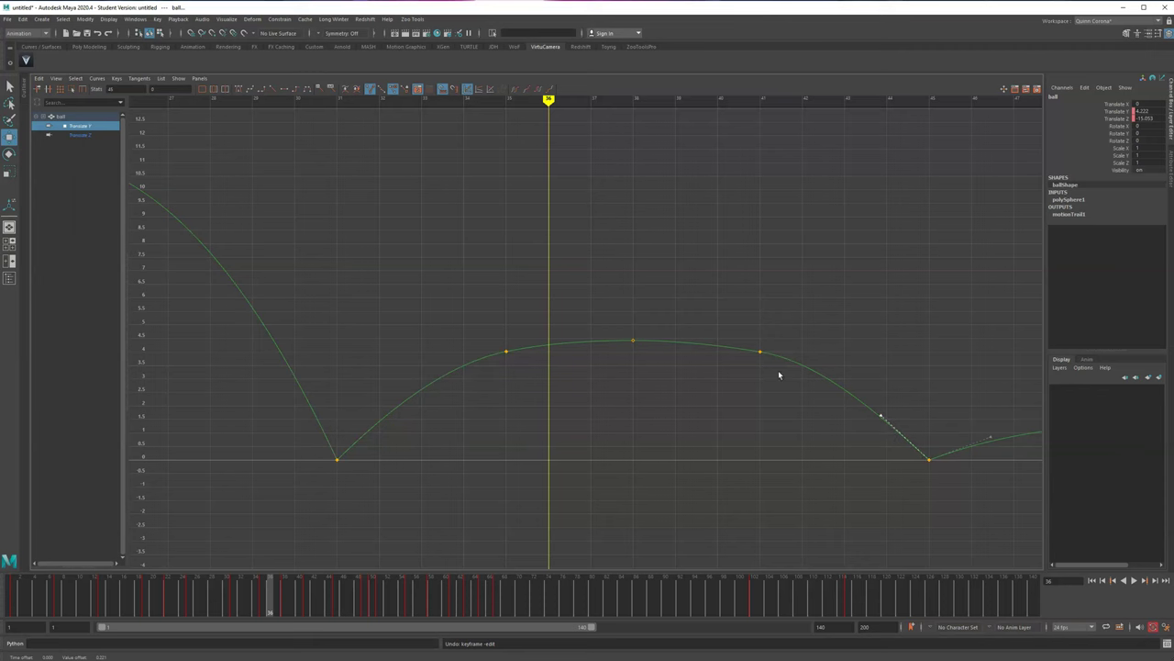
- Play the full bounce in the enlarged side view and scrub through the third bounce to examine its arc
key(space)
key(alt+v)
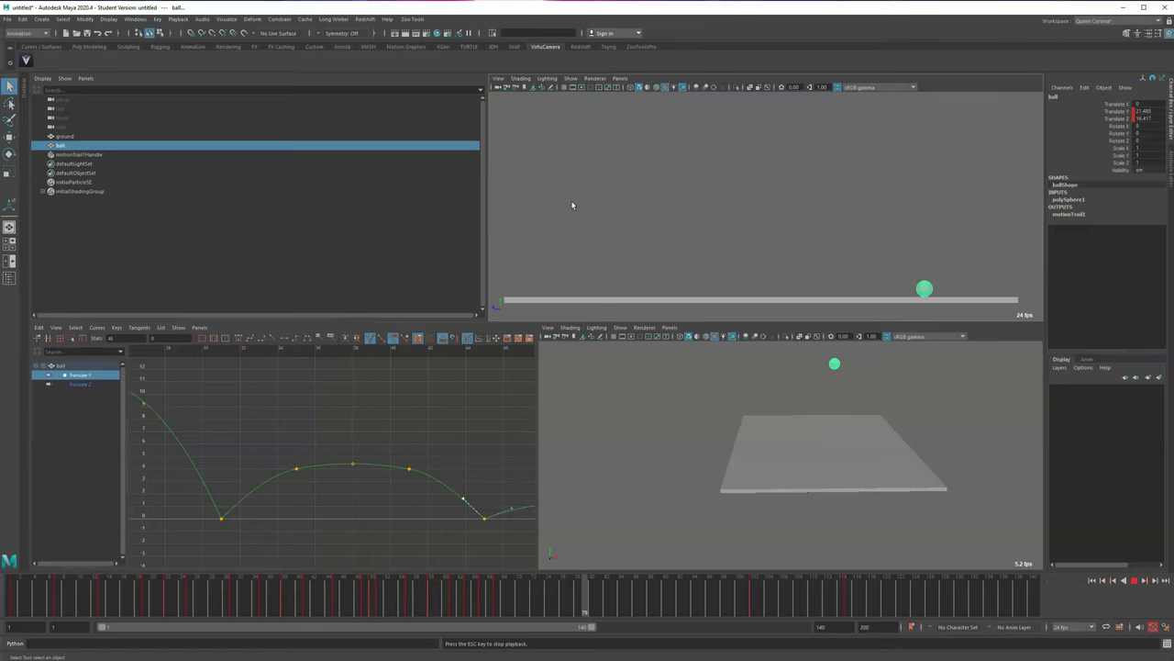
key(space)
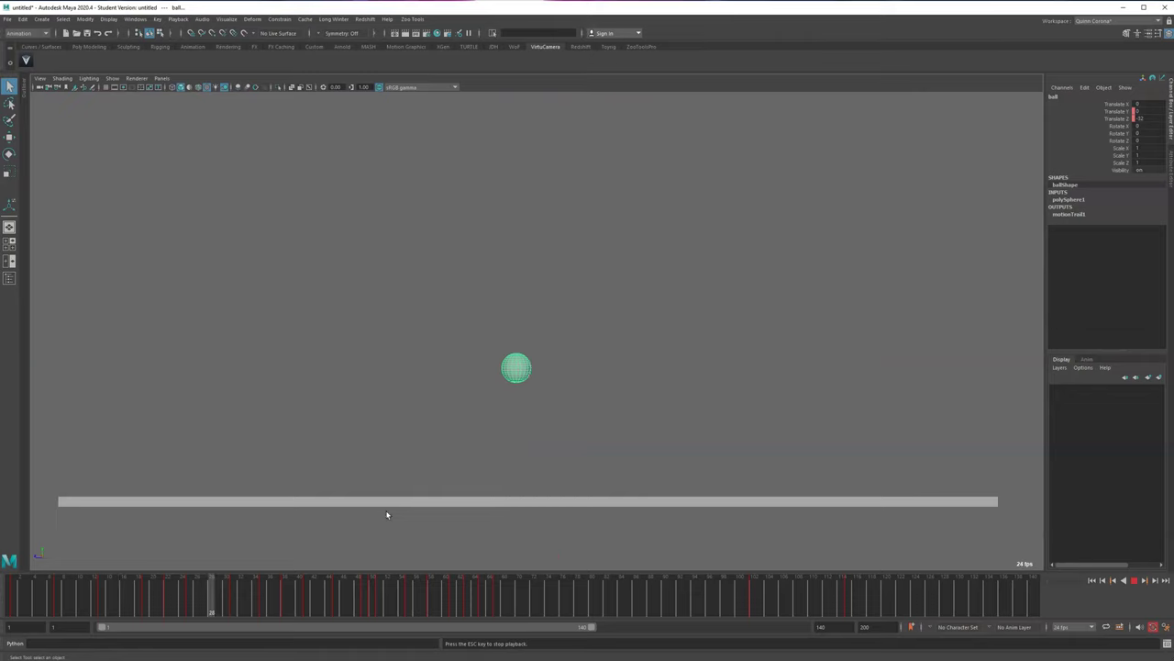
key(Escape)
drag(346, 597, 307, 594)
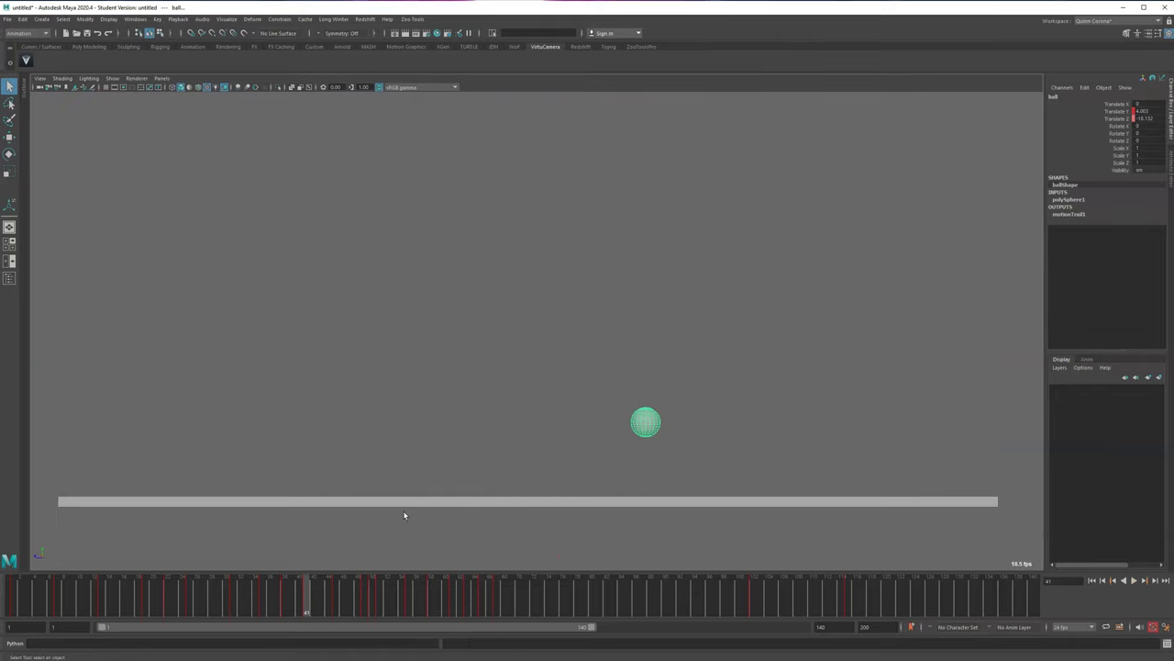
- Step through the frames from 41 to 49 to examine the ball's motion into the fourth bounce
key(space)
key(space)
alt+middle_drag(570, 471, 204, 434)
key(alt+period)
key(alt+period)
key(alt+period)
key(alt+period)
key(f)
alt+middle_drag(507, 395, 98, 315)
key(alt+period)
key(alt+period)
key(alt+period)
key(alt+period)
- Move the two Translate Y keys beside the fourth peak outward to frames 48 and 52 and raise the frame 50 peak to about 1.4
drag(504, 359, 791, 253)
key(f)
alt+right_drag(685, 356, 637, 362)
drag(517, 226, 571, 309)
key(w)
shift+middle_drag(571, 296, 548, 287)
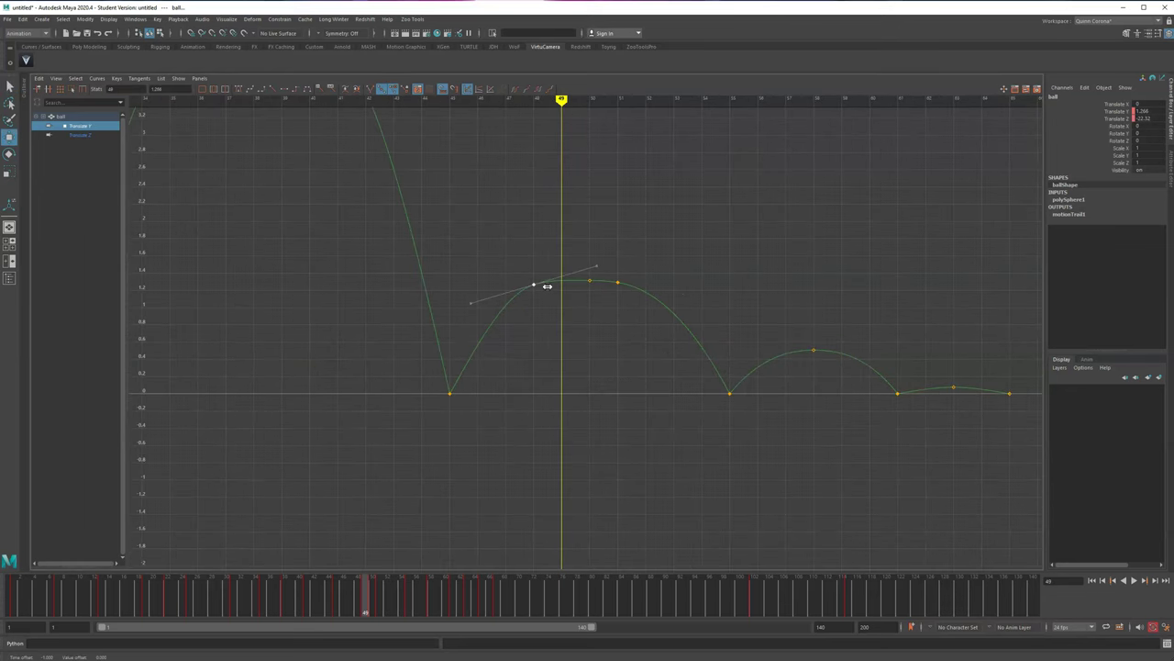
shift+middle_drag(652, 251, 675, 273)
- Adjust the tangent handle of the contact key at frame 45 to round the fourth bounce's rise
click(450, 393)
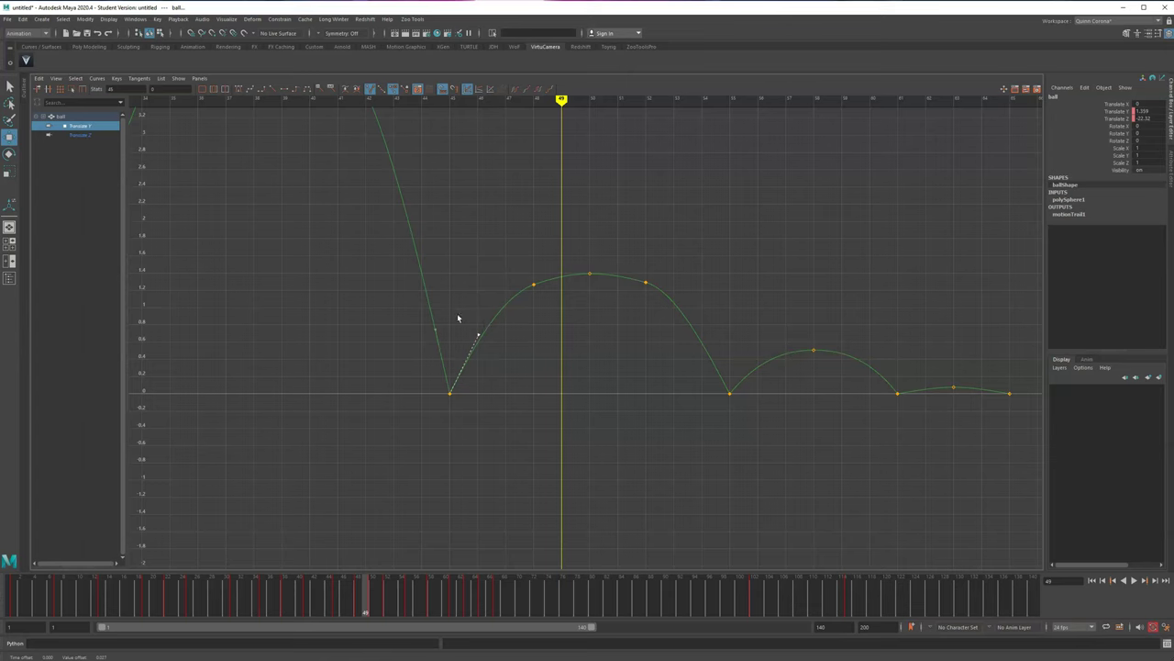
middle_drag(452, 312, 455, 313)
key(q)
click(846, 427)
alt+middle_drag(850, 430, 580, 428)
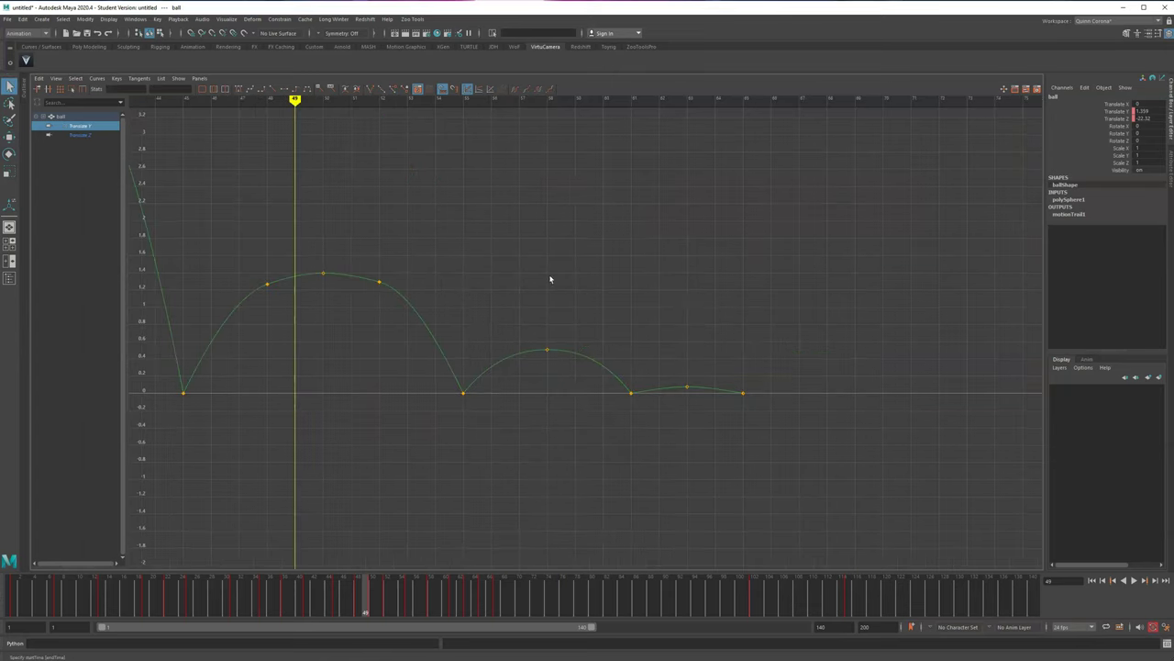
- Play the full bounce in the enlarged side view and step through the opening fall frame by frame
key(space)
key(space)
key(alt+v)
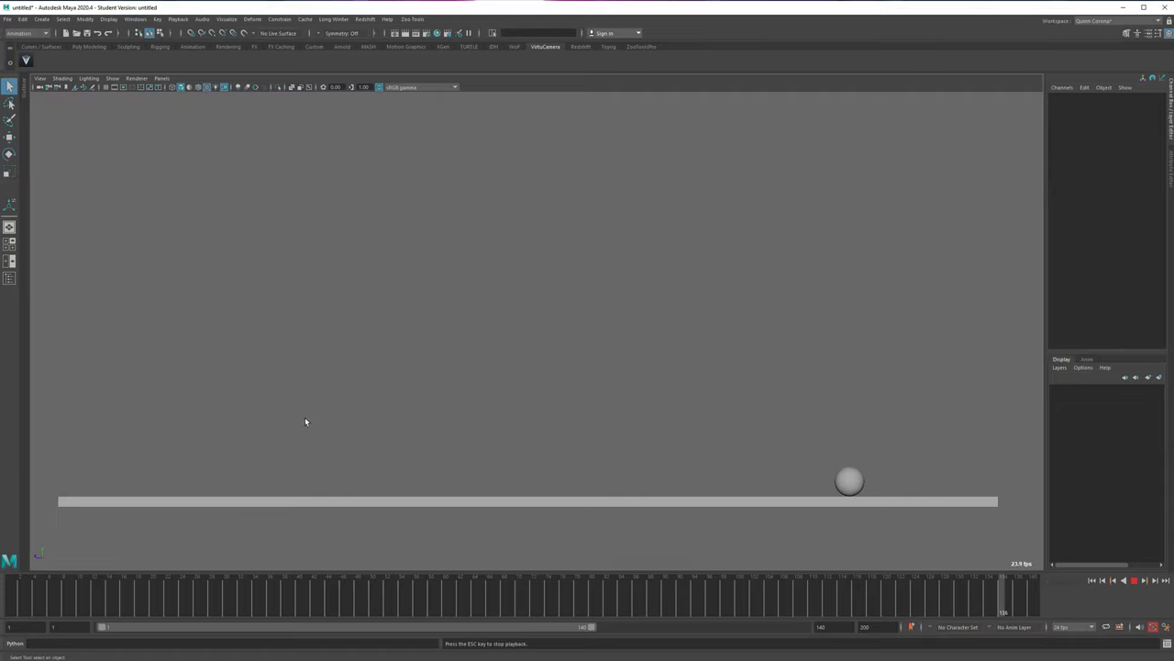
key(Escape)
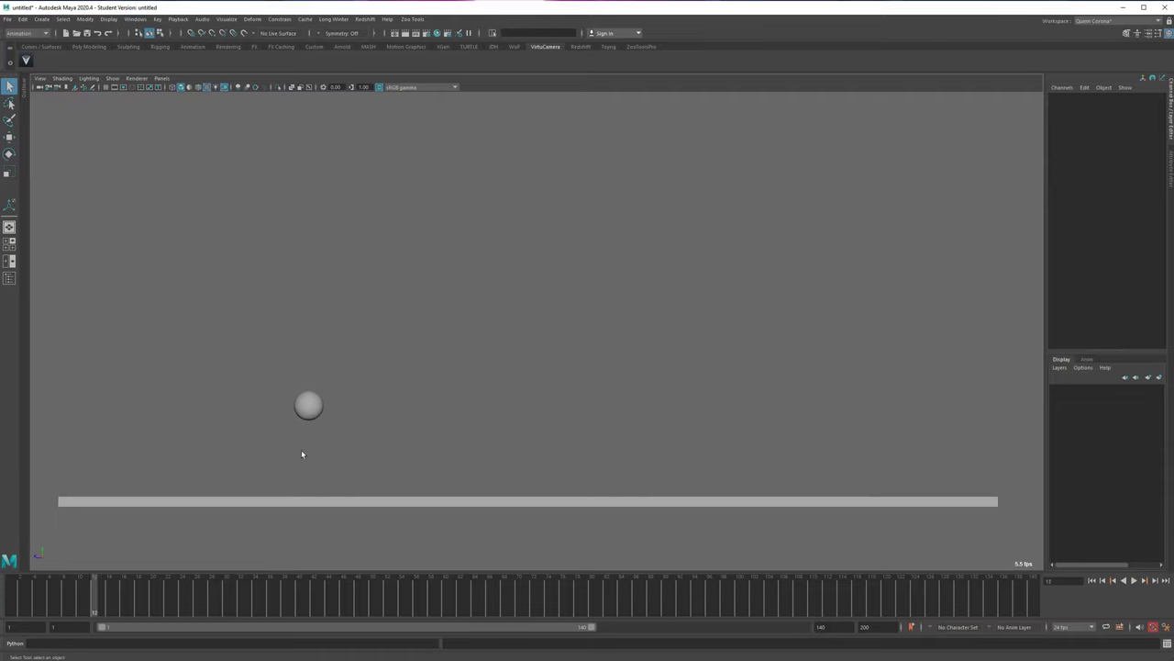
key(alt+comma)
key(alt+comma)
key(alt+comma)
key(alt+comma)
key(alt+comma)
key(alt+comma)
key(alt+comma)
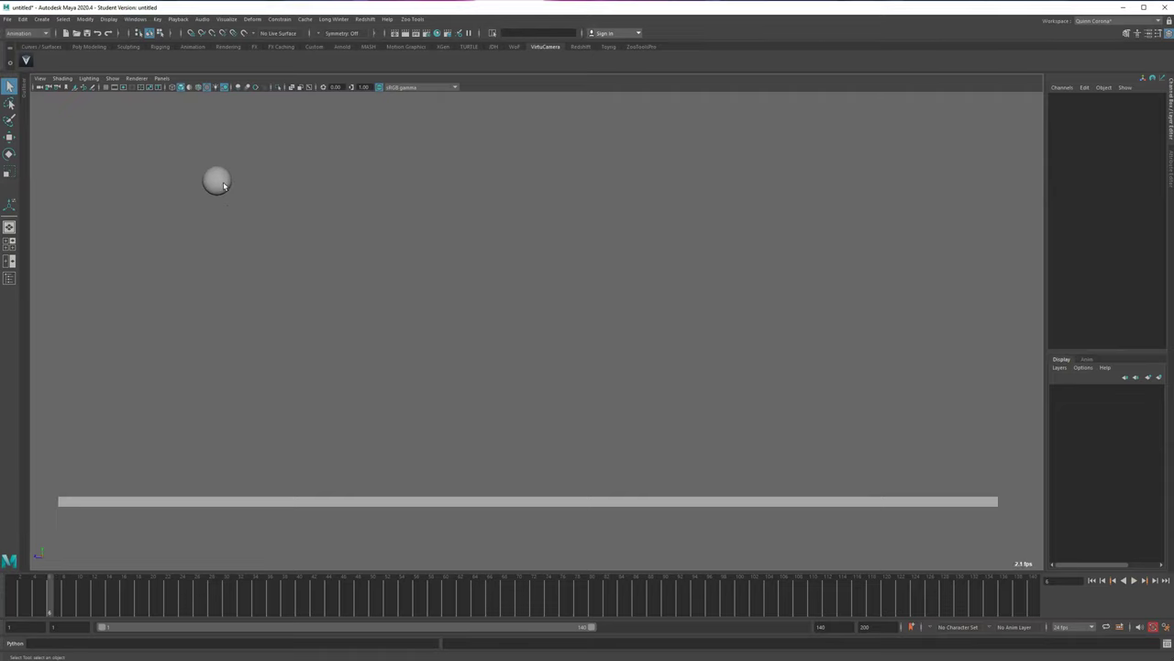
key(alt+period)
key(alt+period)
mouse_move(255, 227)
mouse_down()
mouse_move(303, 364)
mouse_move(317, 431)
mouse_move(309, 469)
mouse_move(288, 440)
mouse_move(288, 348)
mouse_move(292, 388)
mouse_move(268, 356)
mouse_move(280, 347)
mouse_move(304, 412)
mouse_move(285, 343)
mouse_move(301, 341)
mouse_up()
- Move the ball's Translate Y key on the opening fall to frame 8 and steepen the incoming handle at the frame 13 contact
key(space)
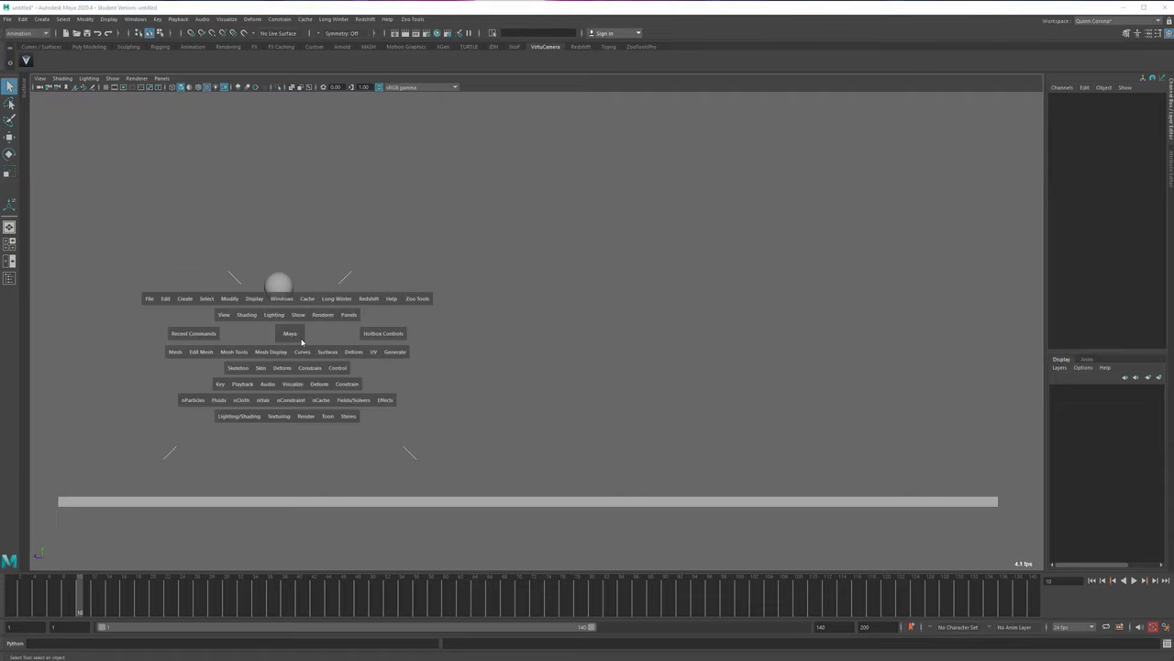
click(624, 182)
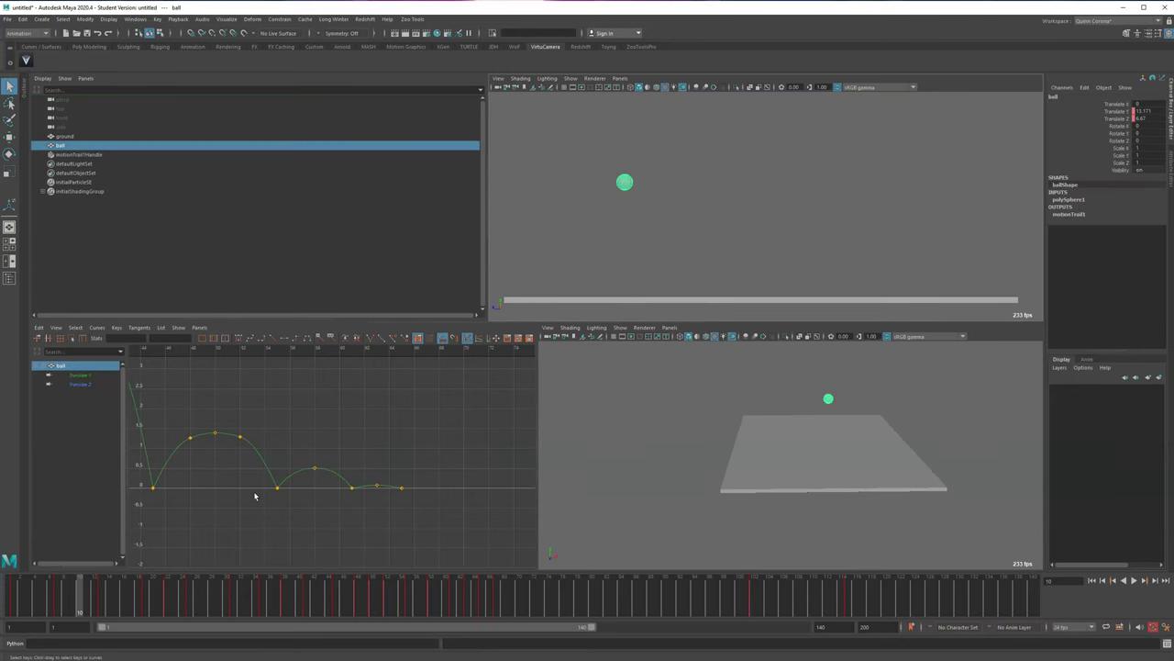
alt+middle_drag(288, 504, 425, 532)
key(space)
key(a)
click(78, 126)
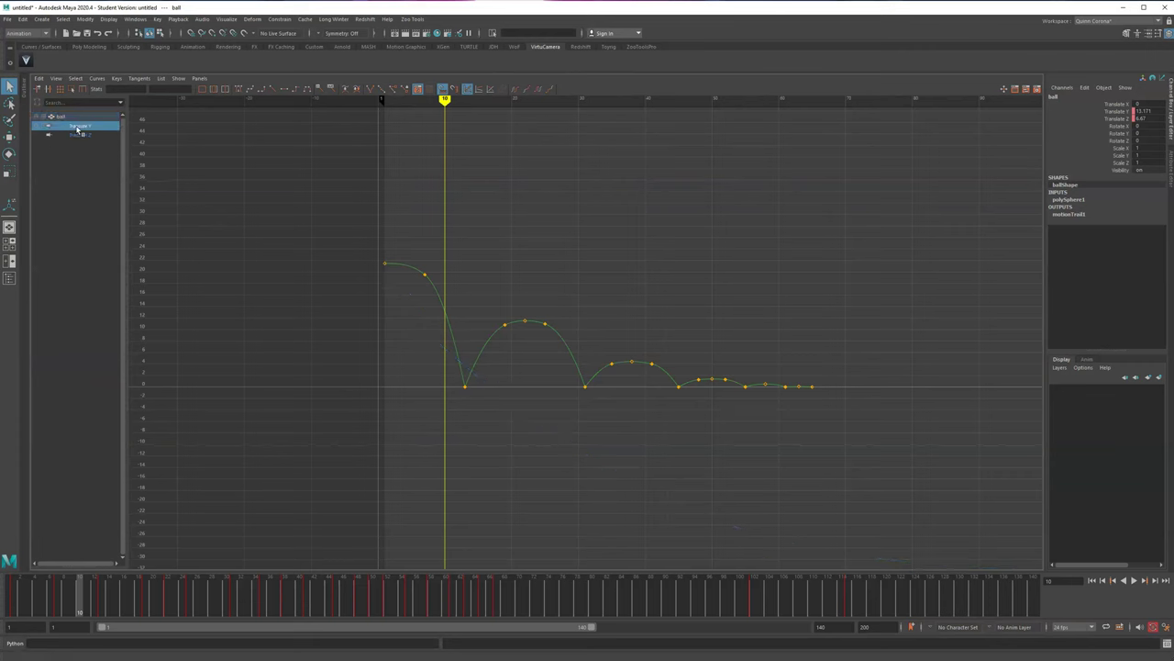
drag(389, 375, 595, 240)
key(f)
alt+right_drag(563, 367, 575, 405)
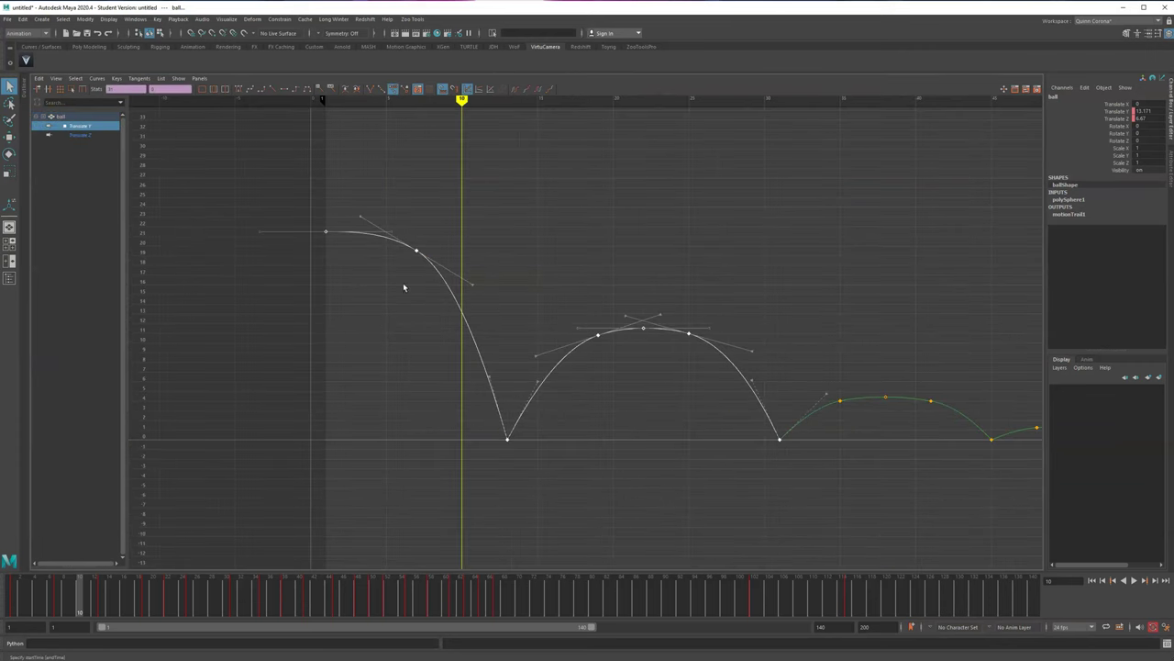
drag(403, 286, 446, 226)
mouse_move(440, 243)
middle_down()
mouse_move(489, 245)
mouse_move(455, 242)
middle_up()
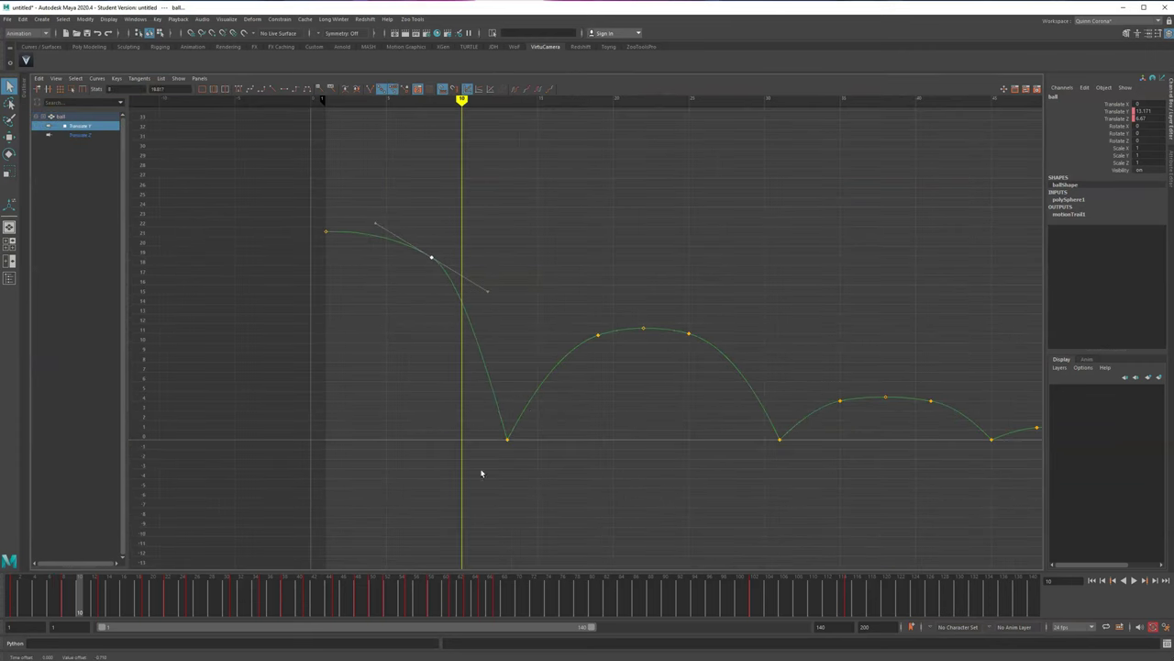
drag(490, 384, 504, 352)
- Widen the second bounce by raising its frame 22 peak to about 11.8 and moving the neighbouring keys to frames 18 and 26
drag(645, 329, 649, 320)
shift+middle_drag(642, 309, 642, 305)
drag(676, 357, 710, 315)
shift+middle_drag(701, 326, 716, 323)
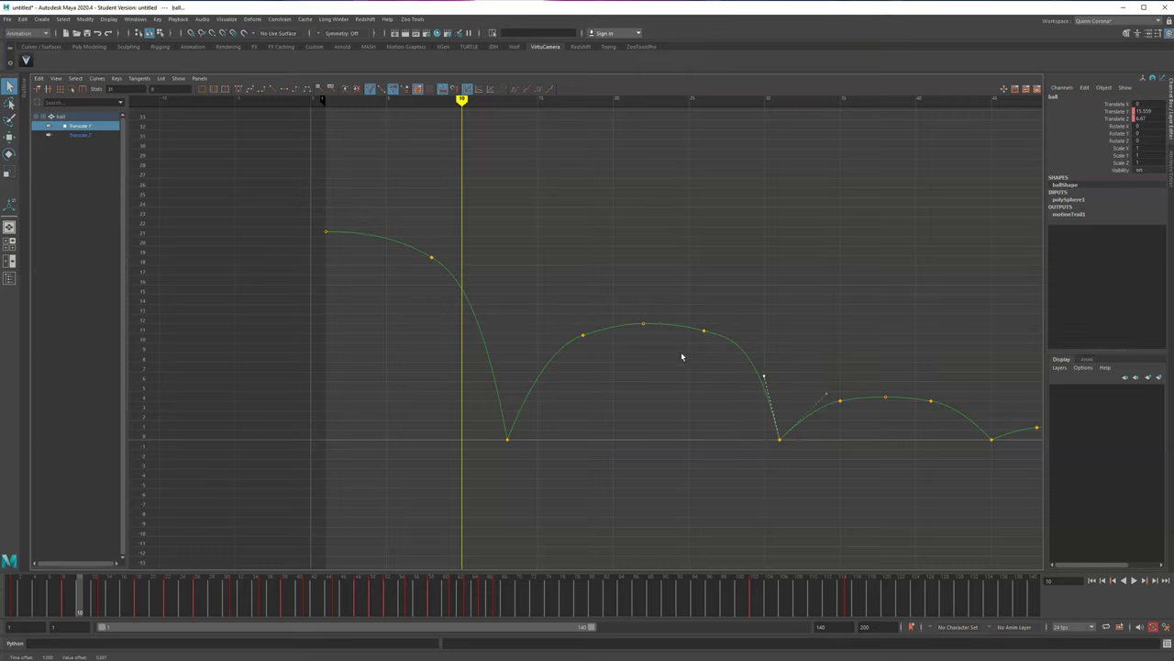
key(w)
drag(682, 357, 716, 318)
key(q)
- Play the bounce in the enlarged side view and step around frame 12 to examine the opening fall's spacing
key(space)
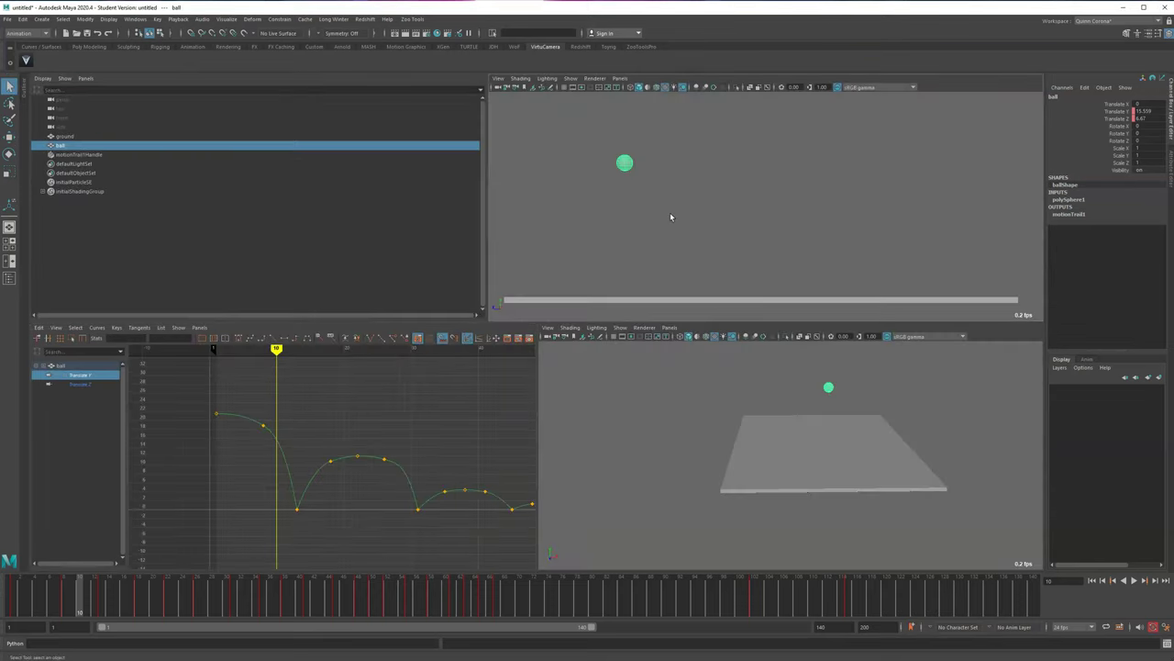
key(space)
key(alt+v)
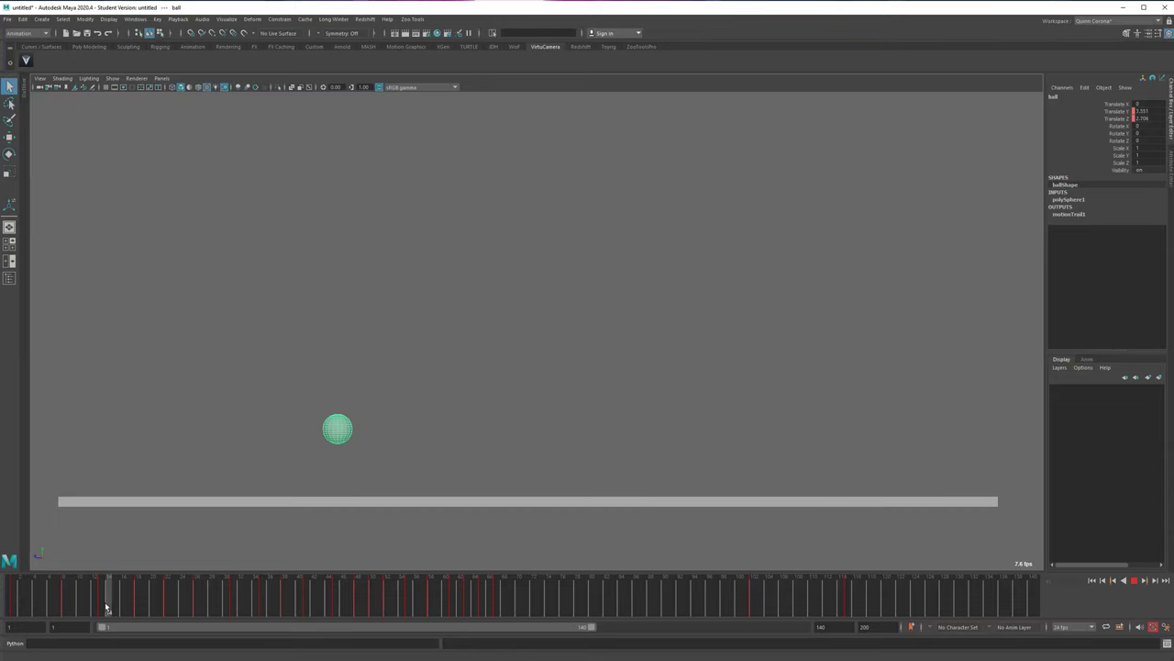
key(alt+comma)
key(alt+comma)
key(alt+comma)
key(alt+comma)
key(alt+period)
key(alt+period)
key(alt+period)
key(alt+period)
key(alt+comma)
key(alt+comma)
key(alt+period)
key(space)
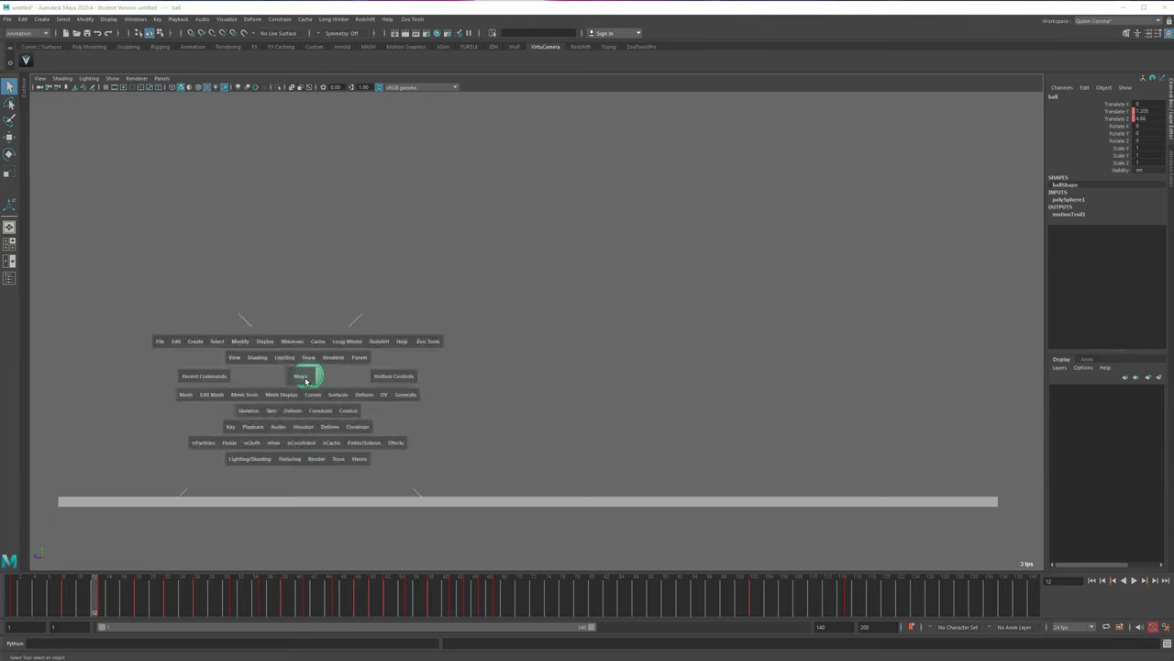
- Lower the frame 8 Translate Y key to about 16 and adjust the incoming handle at the frame 13 contact
key(w)
click(263, 424)
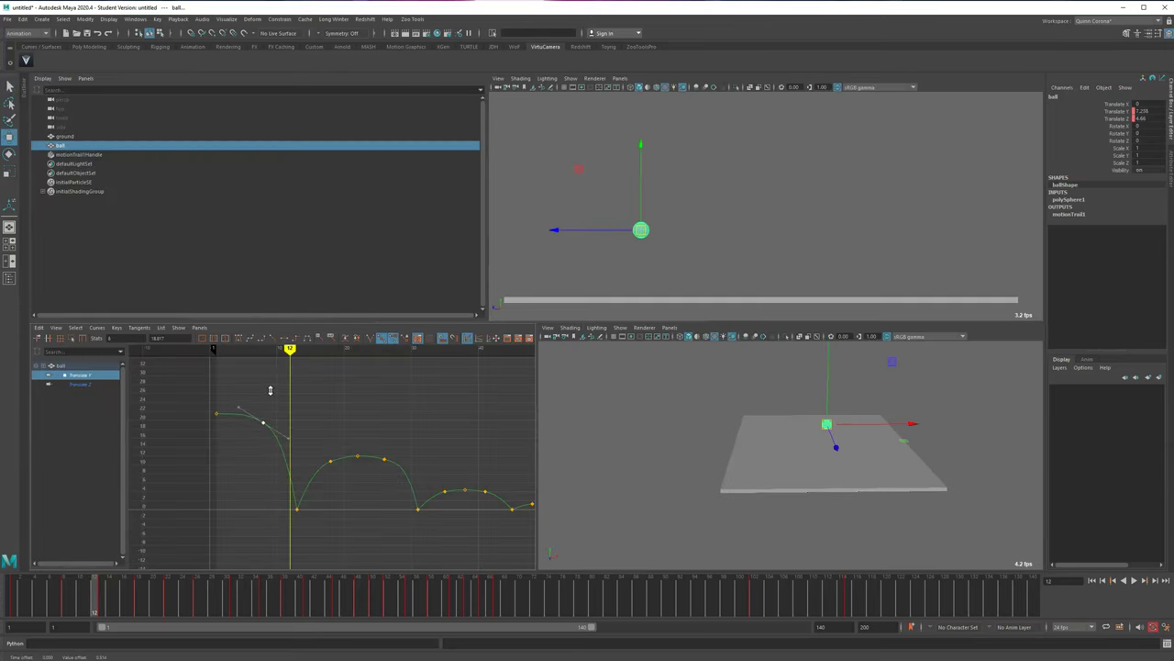
middle_drag(276, 416, 296, 432)
key(space)
click(507, 439)
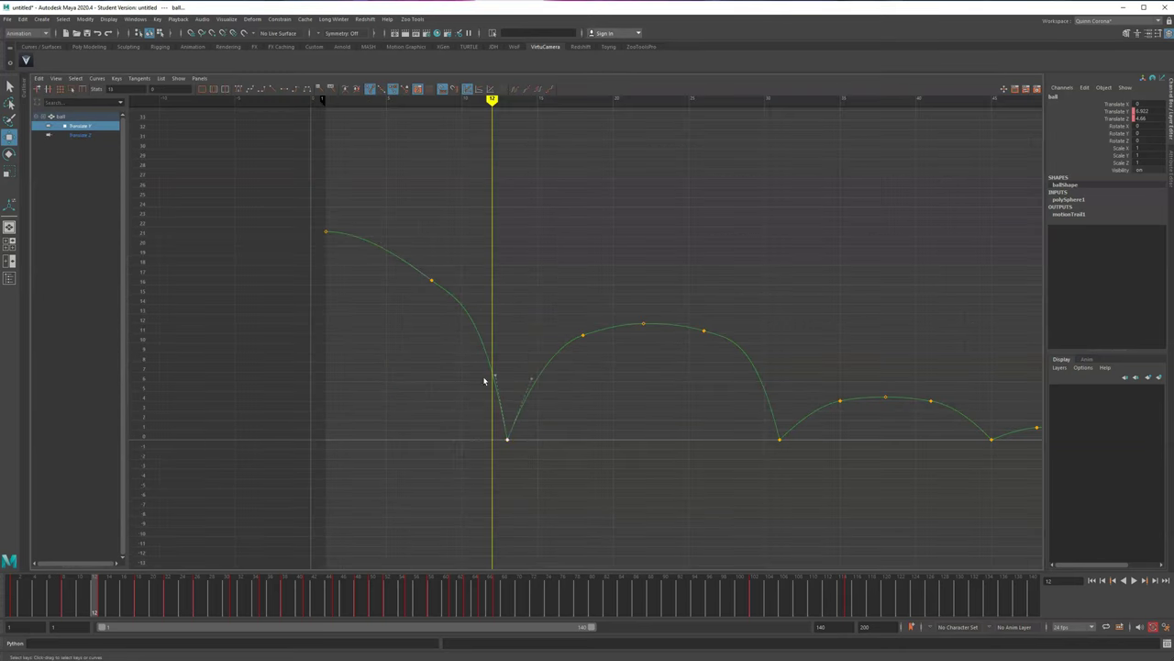
middle_drag(496, 372, 487, 364)
- Soften the second bounce's contact handles and move the keys beside its peak inward to frames 19 and 25
drag(520, 366, 548, 406)
middle_drag(539, 371, 547, 376)
drag(603, 380, 604, 382)
drag(556, 289, 604, 362)
shift+middle_drag(605, 294, 620, 295)
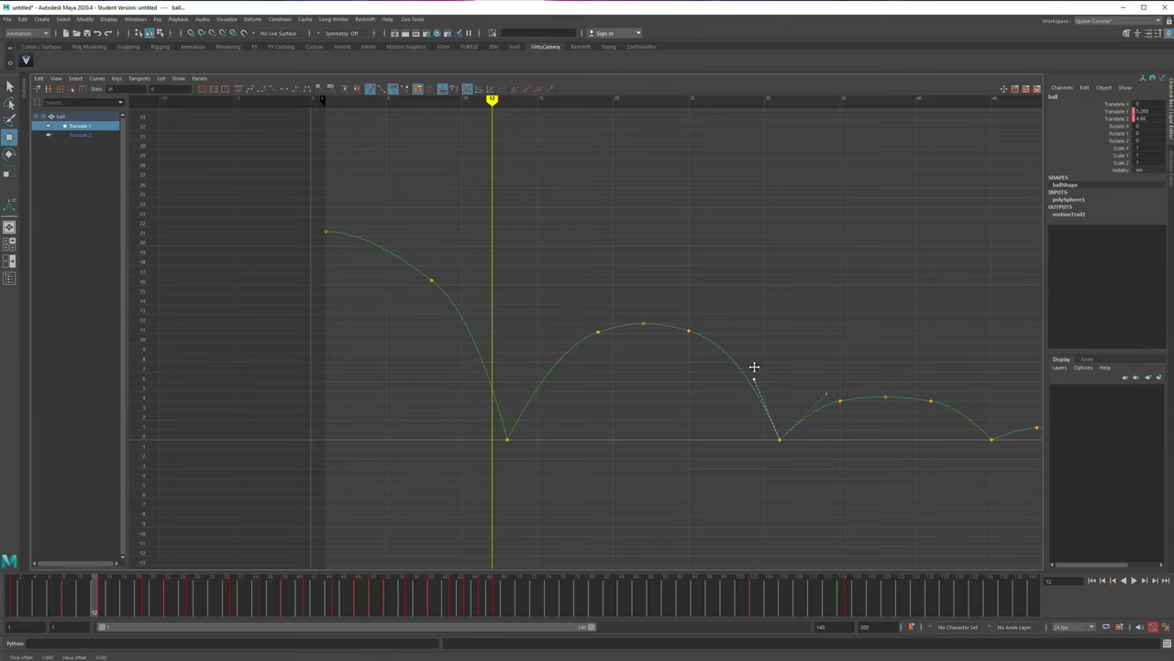
- Play the whole animation in the enlarged side view to check the smoothed arcs
key(q)
key(space)
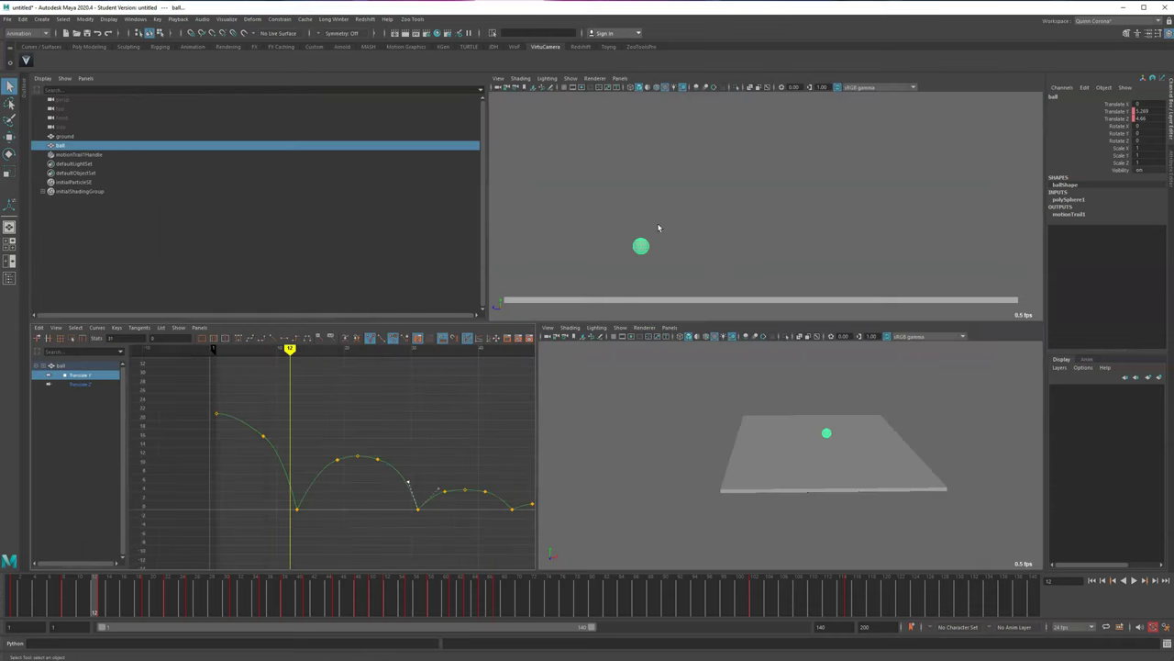
key(space)
key(alt+v)
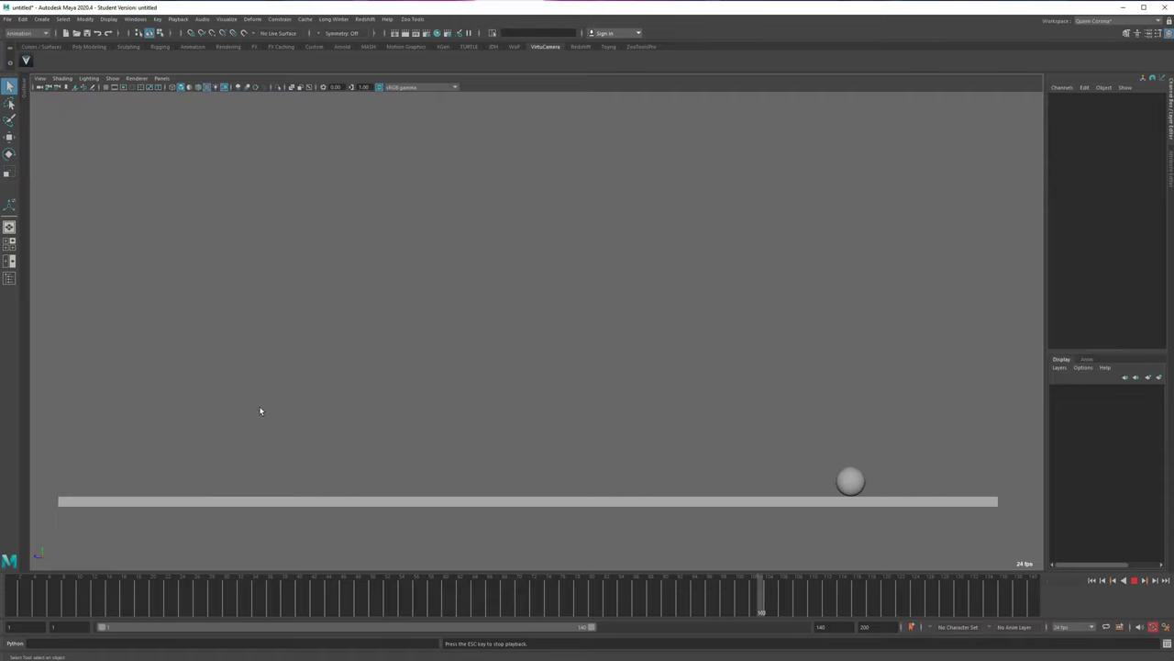
key(Escape)
- Select the ball and shift its last two timeline keys about four frames earlier
click(846, 481)
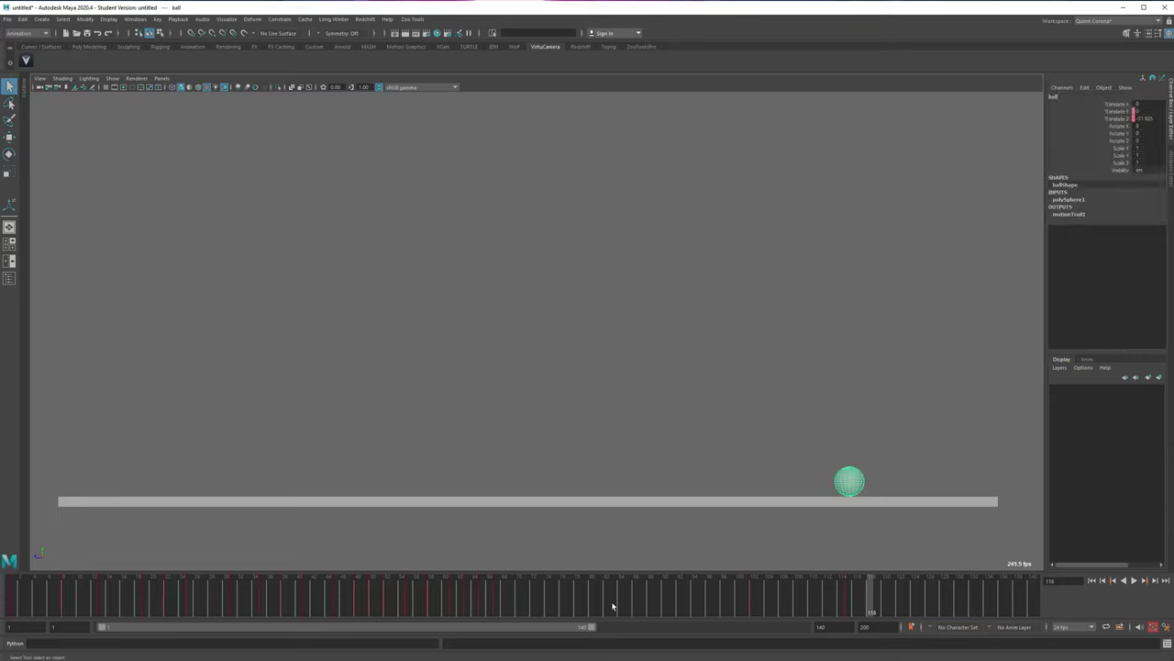
shift+drag(705, 596, 880, 596)
drag(793, 609, 762, 609)
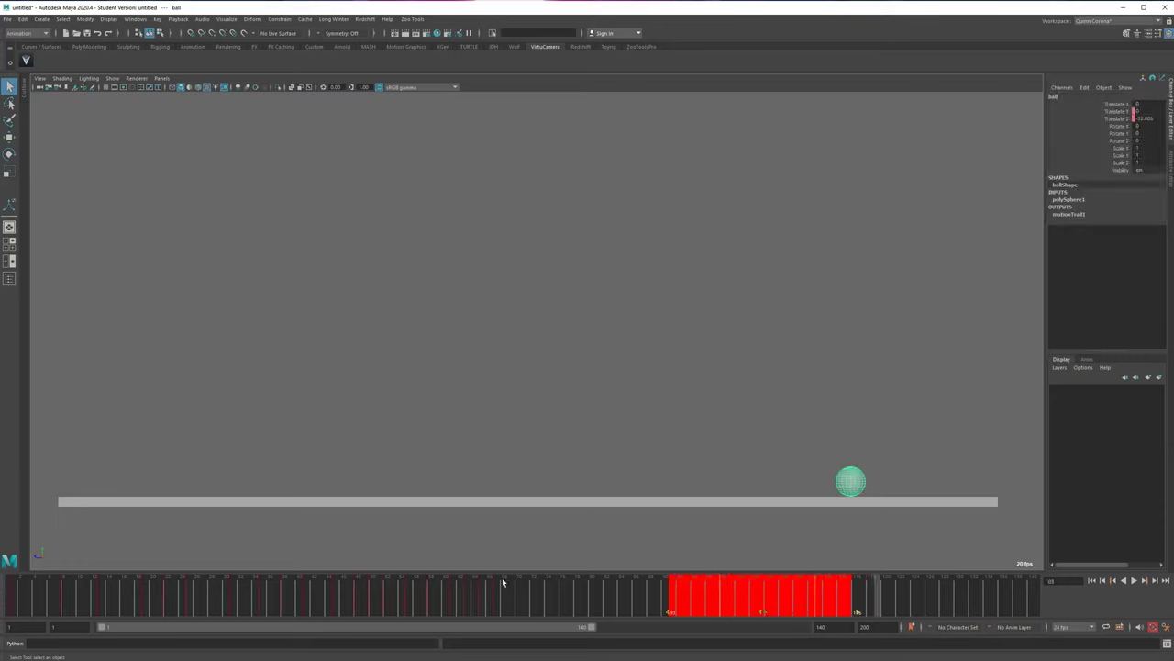
- Play the retimed animation and scrub the opening fall to examine the ball's timing
key(alt+v)
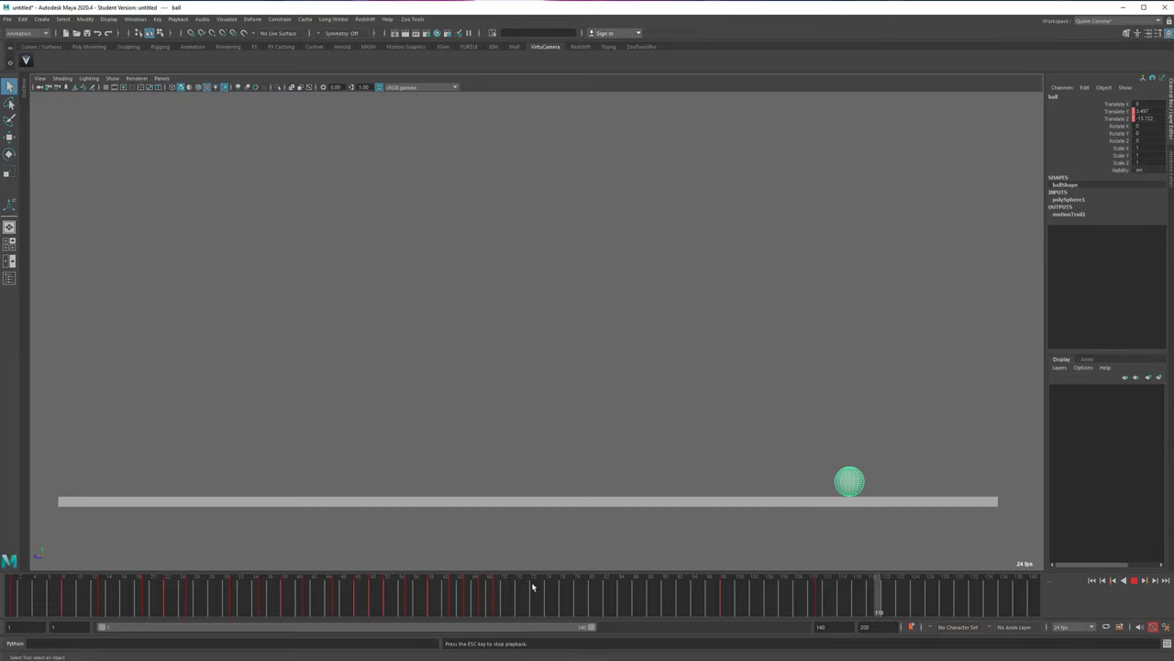
click(410, 488)
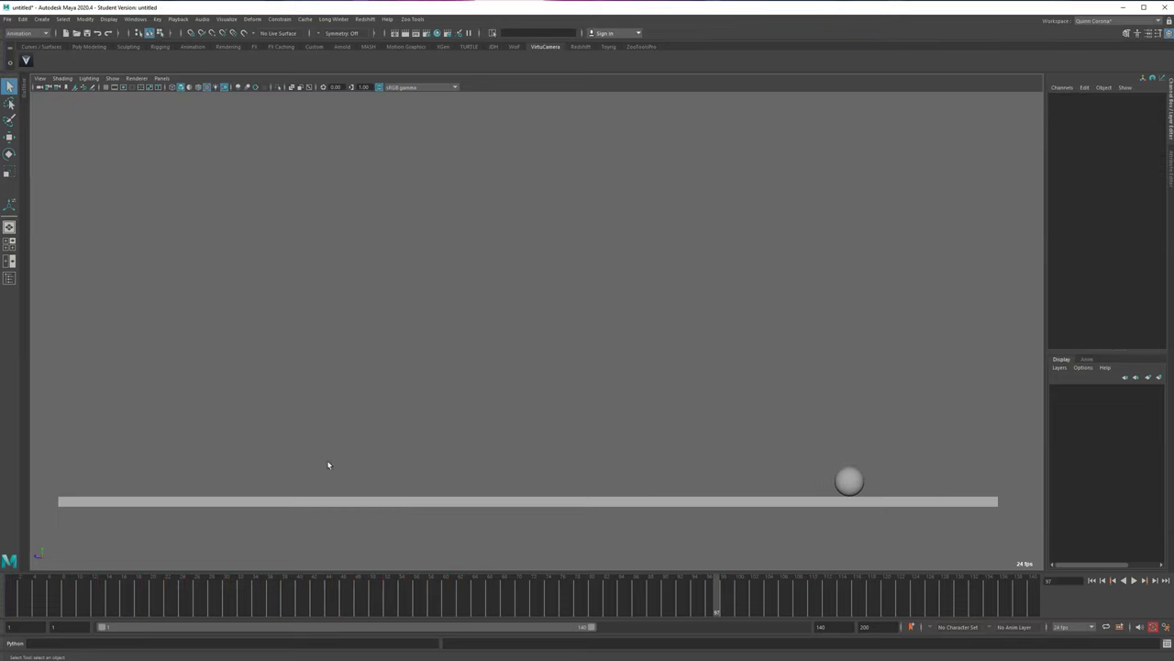
drag(102, 600, 73, 593)
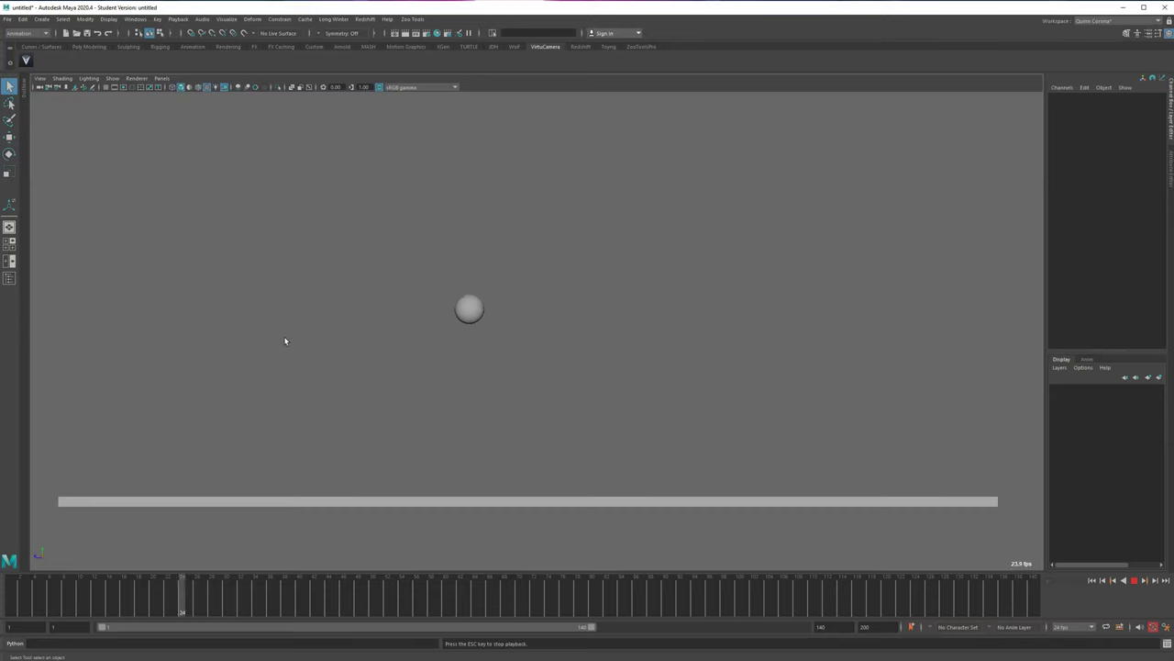
drag(543, 358, 622, 458)
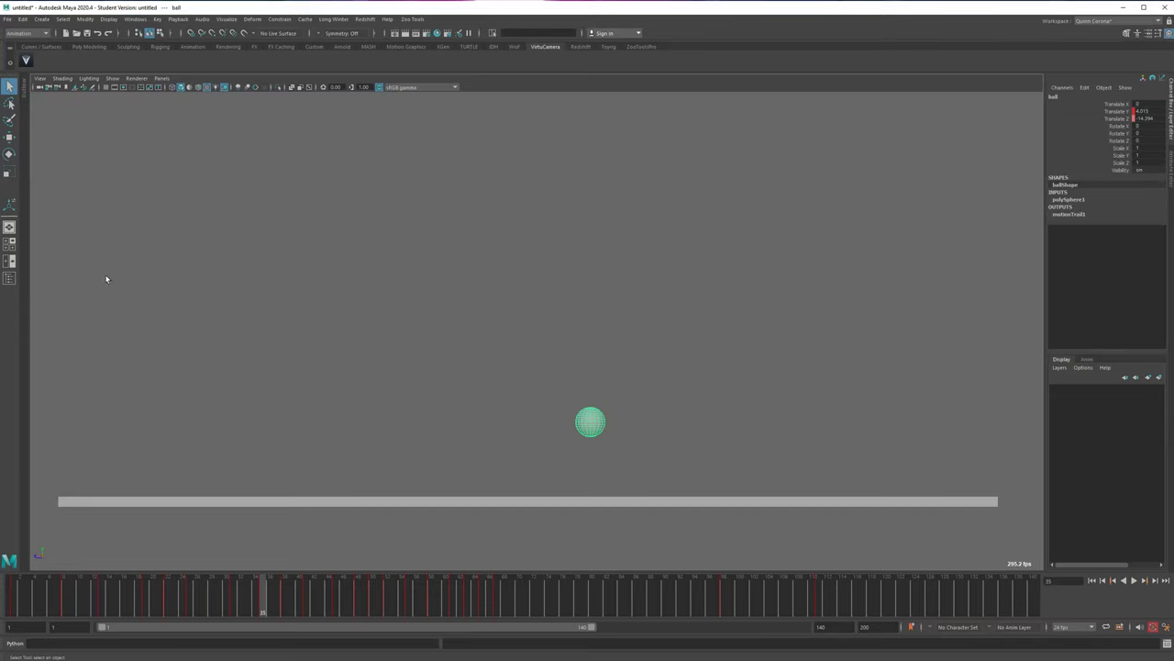
- Show motion trails in the side view and play the ball along its path from frame 1
click(112, 78)
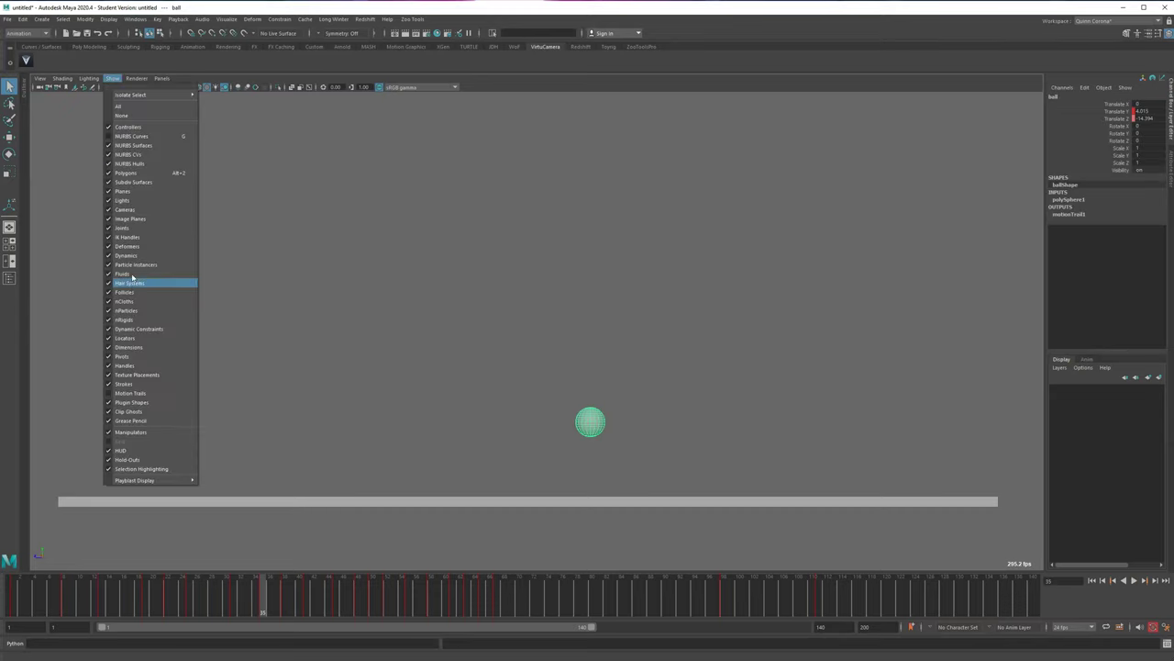
click(141, 395)
click(13, 602)
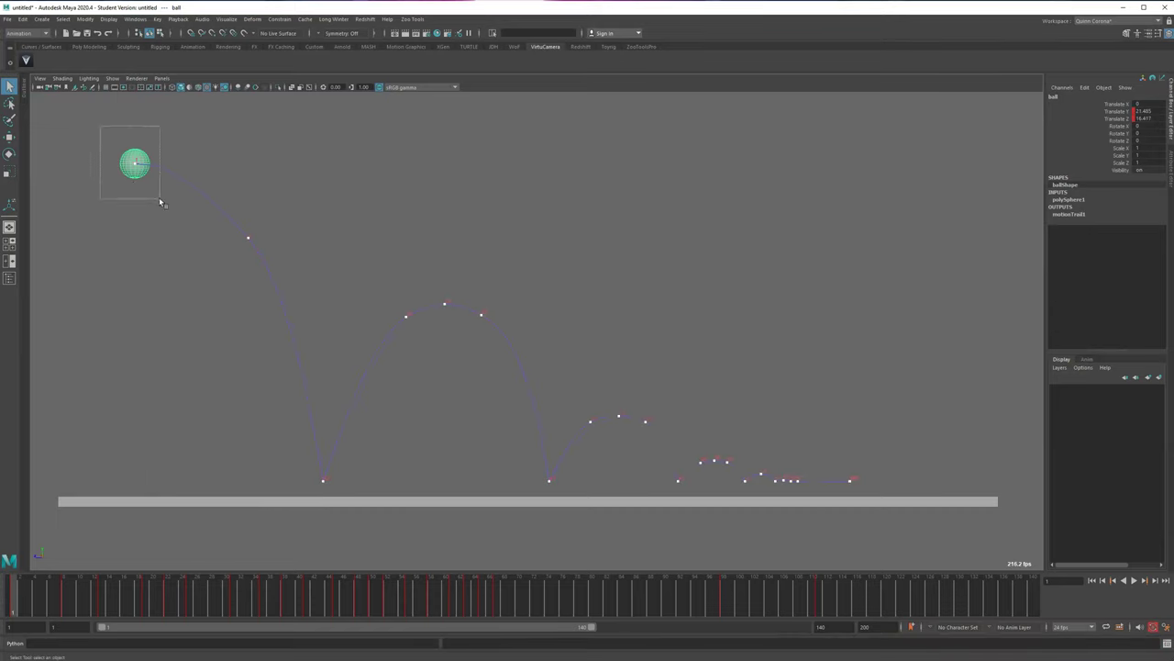
drag(160, 199, 159, 200)
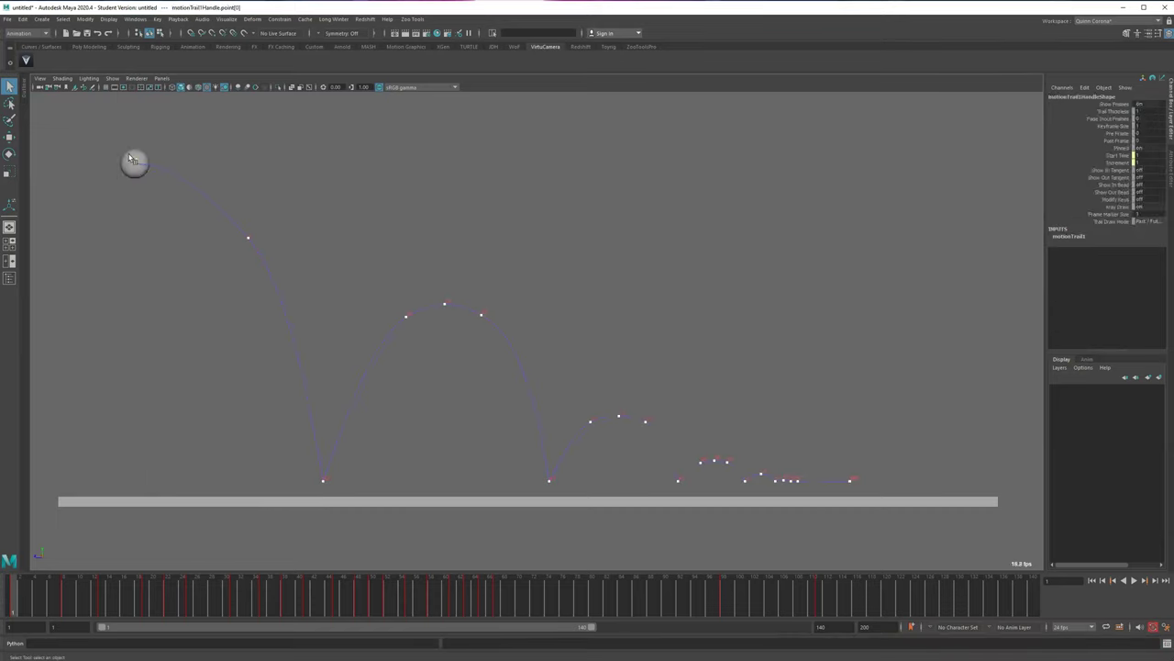
click(141, 257)
click(136, 175)
key(alt+v)
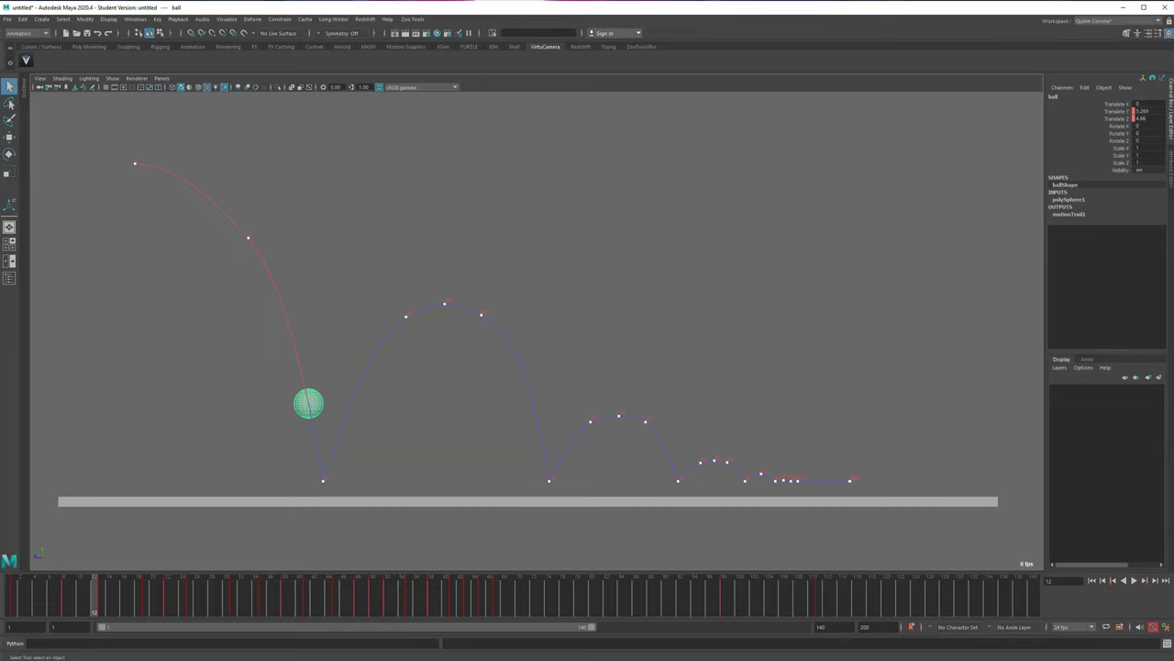
- Set keys on the ball's Scale X, Y and Z at 1 on the frames around the first ground contact
drag(1111, 152, 1105, 163)
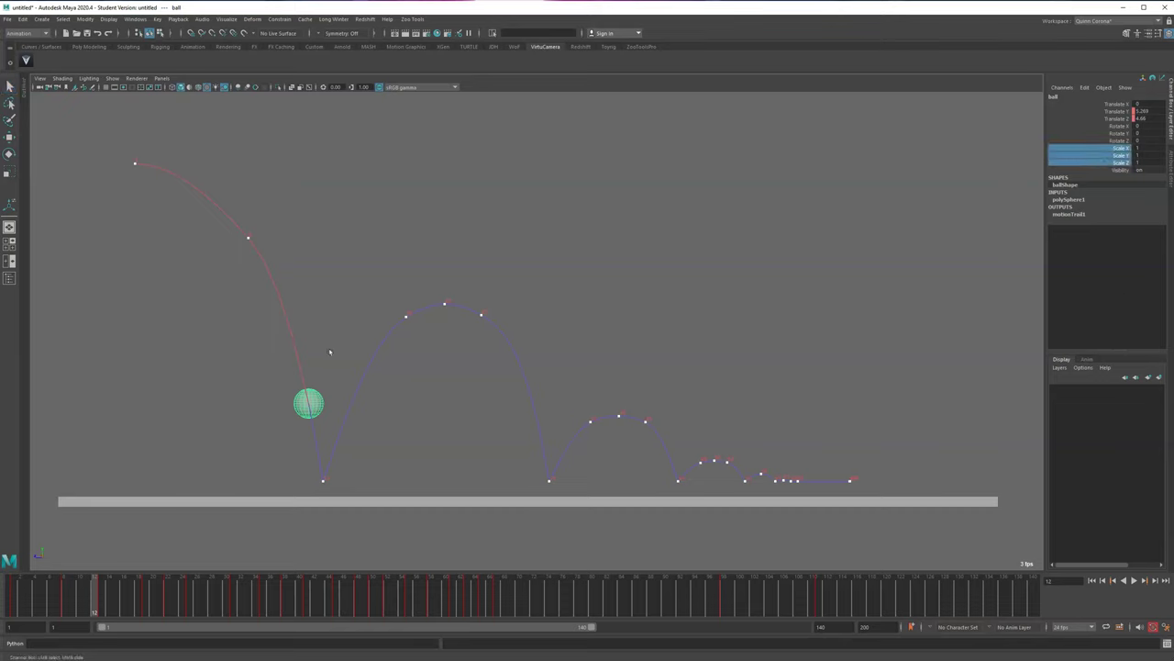
key(alt+comma)
key(alt+comma)
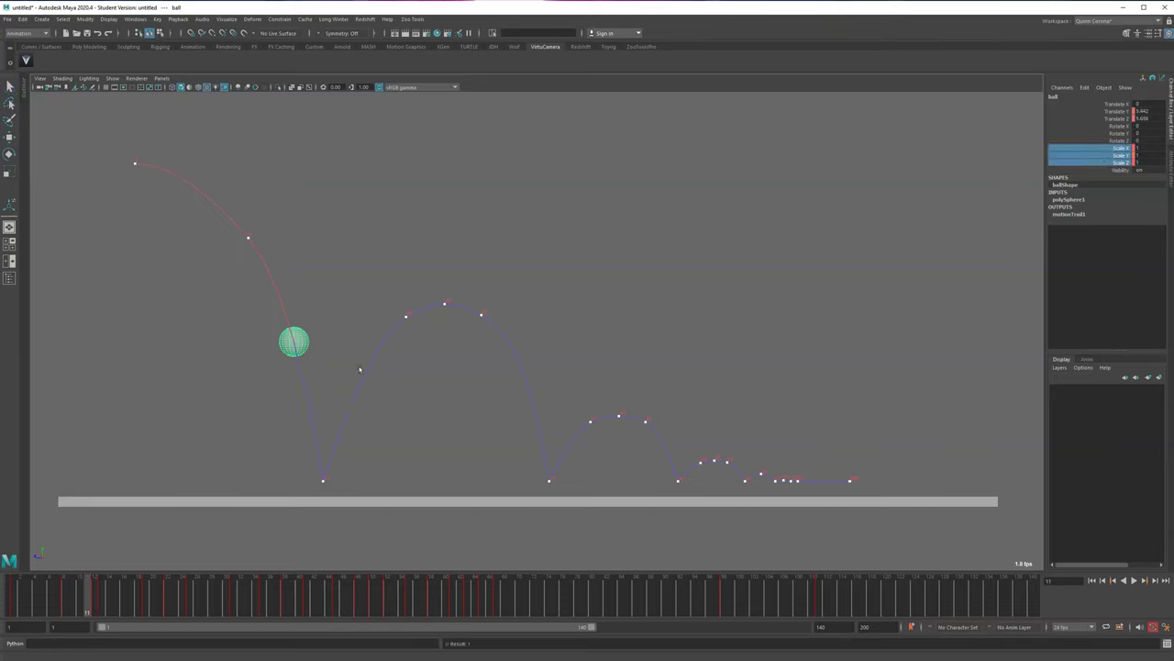
key(alt+period)
key(alt+period)
key(alt+period)
key(alt+period)
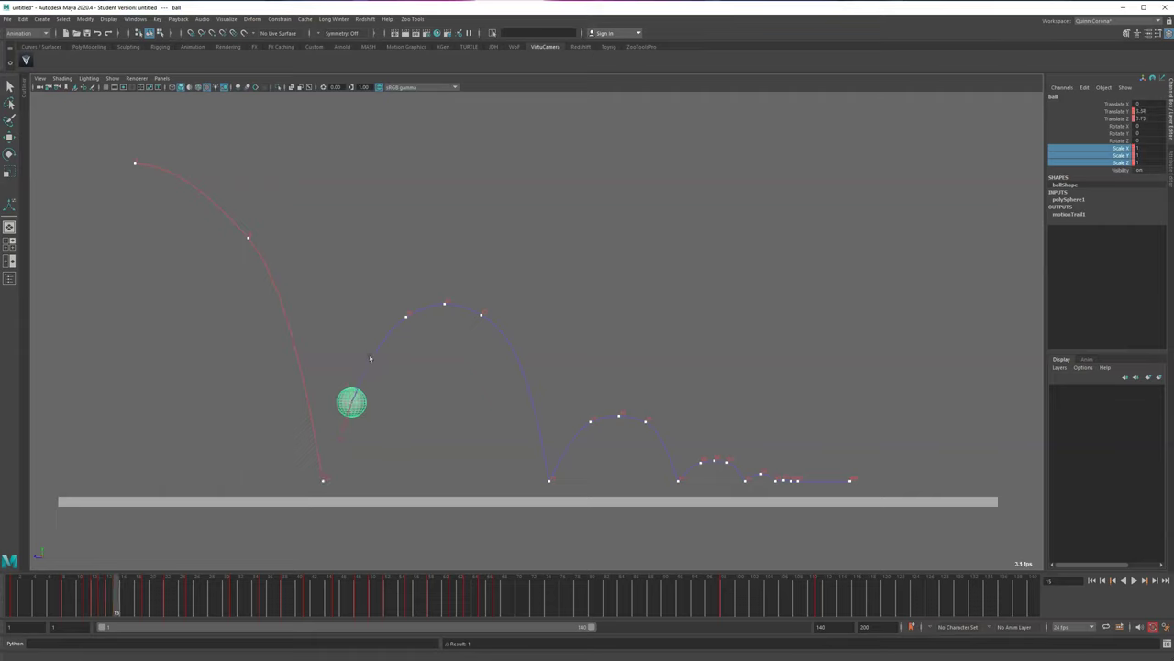
- Step back and forth through the frames around the first ground contact to examine where the squash belongs
key(alt+period)
key(alt+period)
key(alt+comma)
key(alt+comma)
key(alt+comma)
key(alt+comma)
key(alt+comma)
key(alt+comma)
key(alt+period)
key(alt+period)
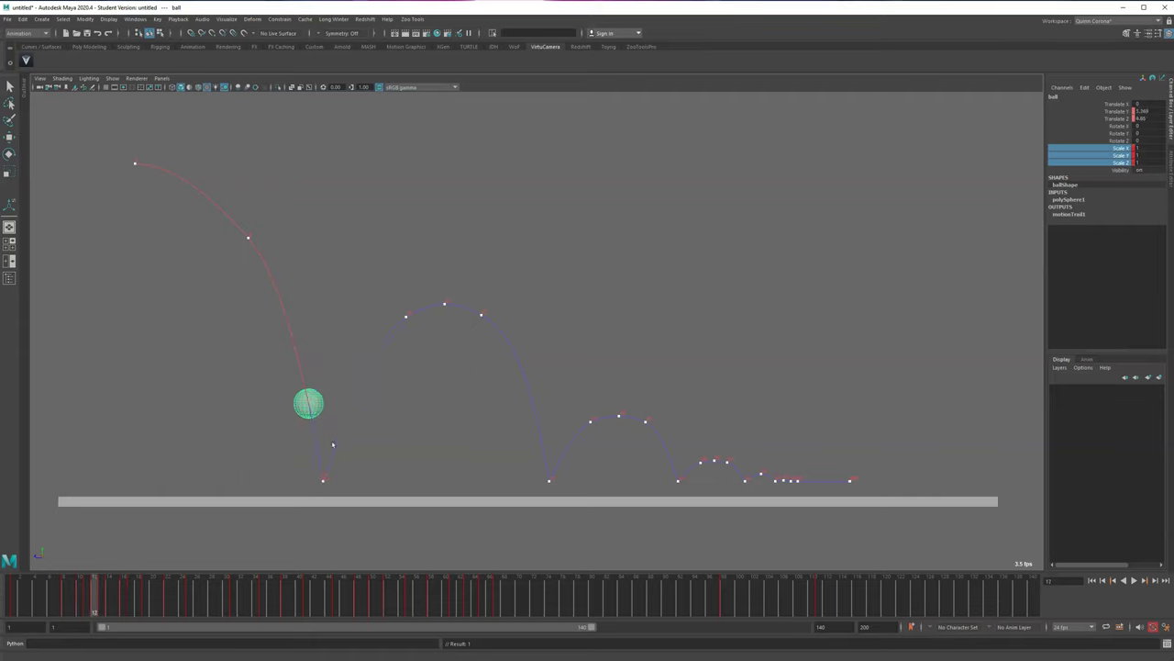
- Squash the ball at the frame 13 ground contact with Scale Y about 0.68 and Scale Z about 1.66, and lower it onto the ground
key(alt+period)
key(r)
drag(241, 481, 199, 480)
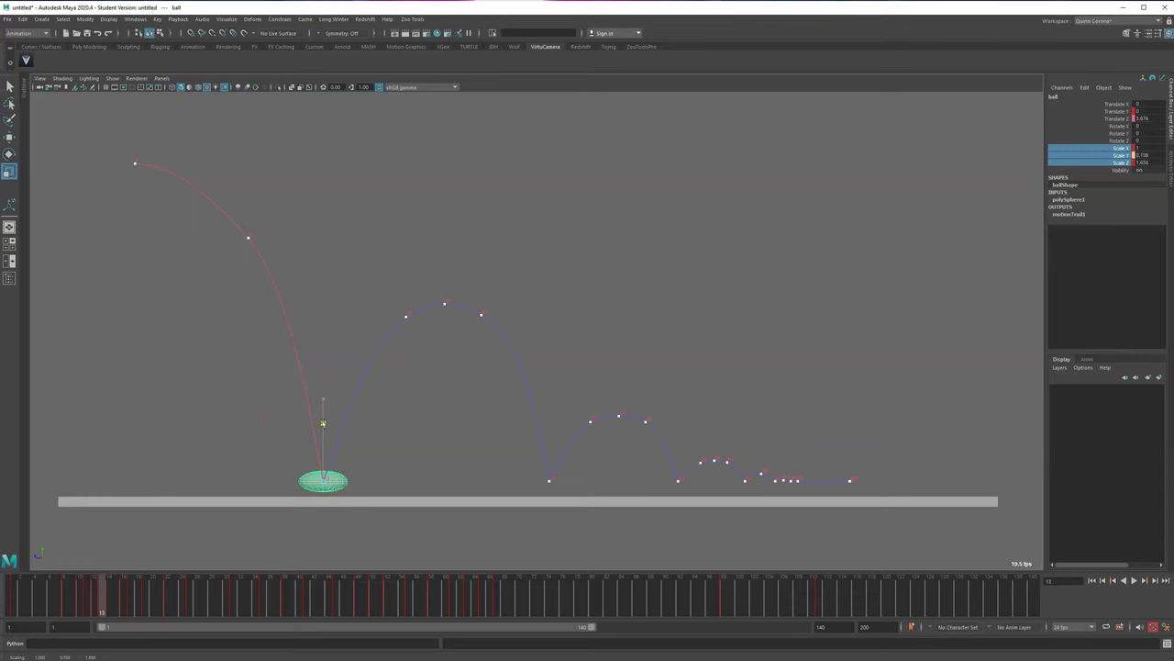
drag(323, 394, 323, 403)
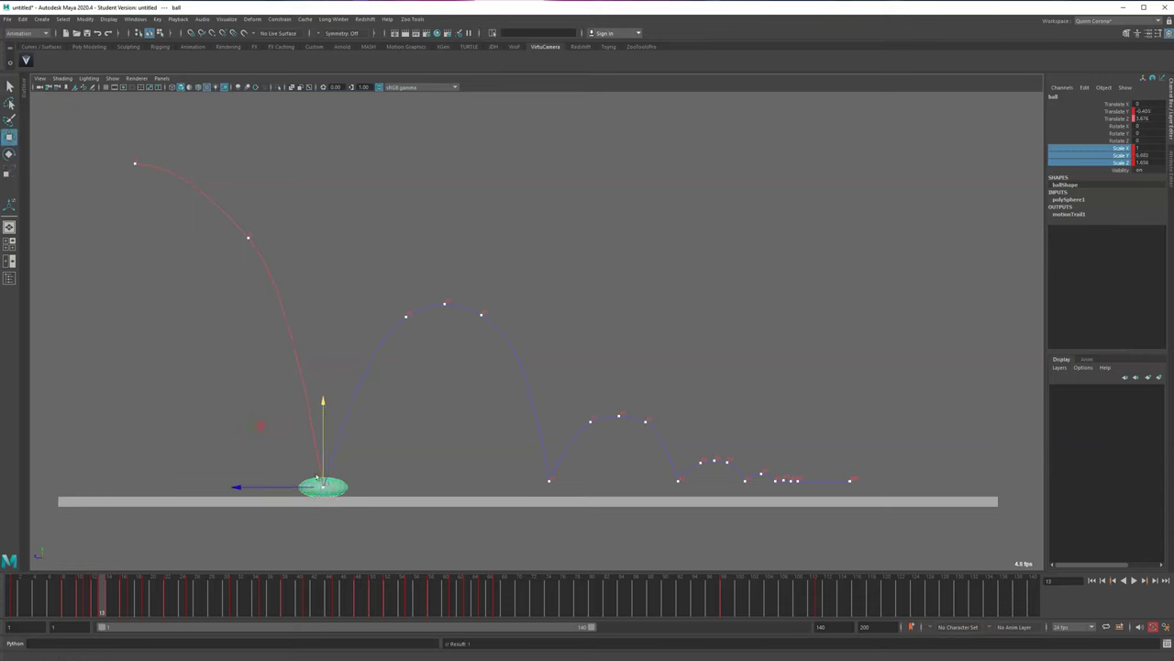
key(q)
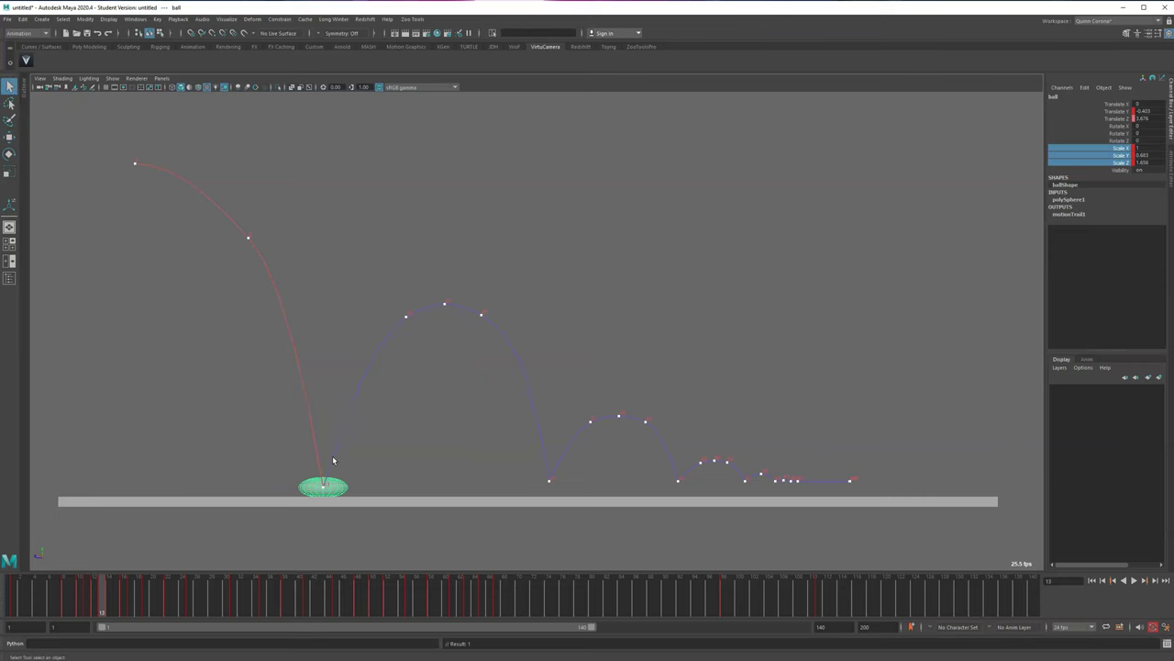
- Examine the ball's Translate Z curve in the Graph Editor and return to the squashed pose in the side view
key(alt+comma)
key(space)
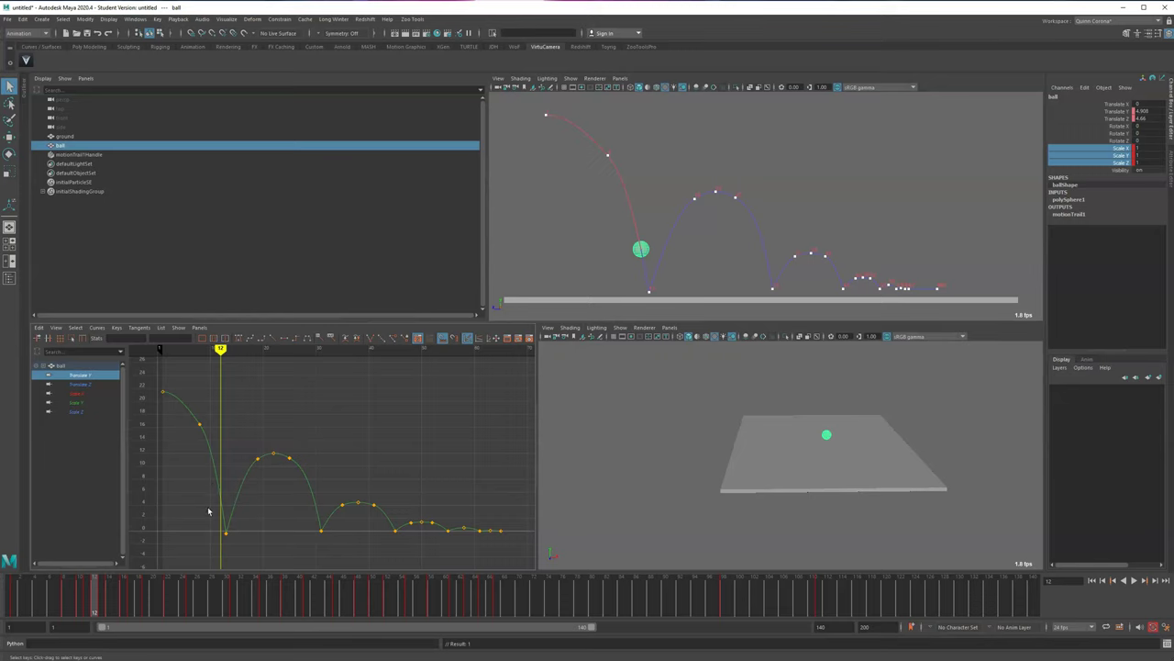
click(80, 384)
key(f)
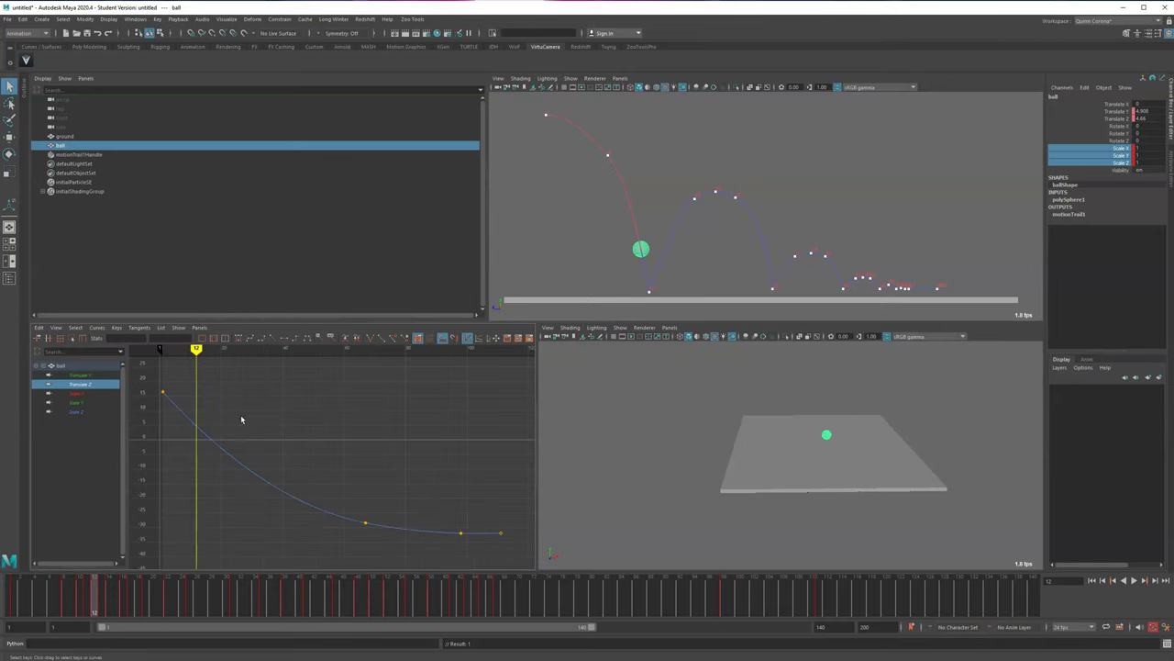
key(space)
drag(94, 617, 102, 606)
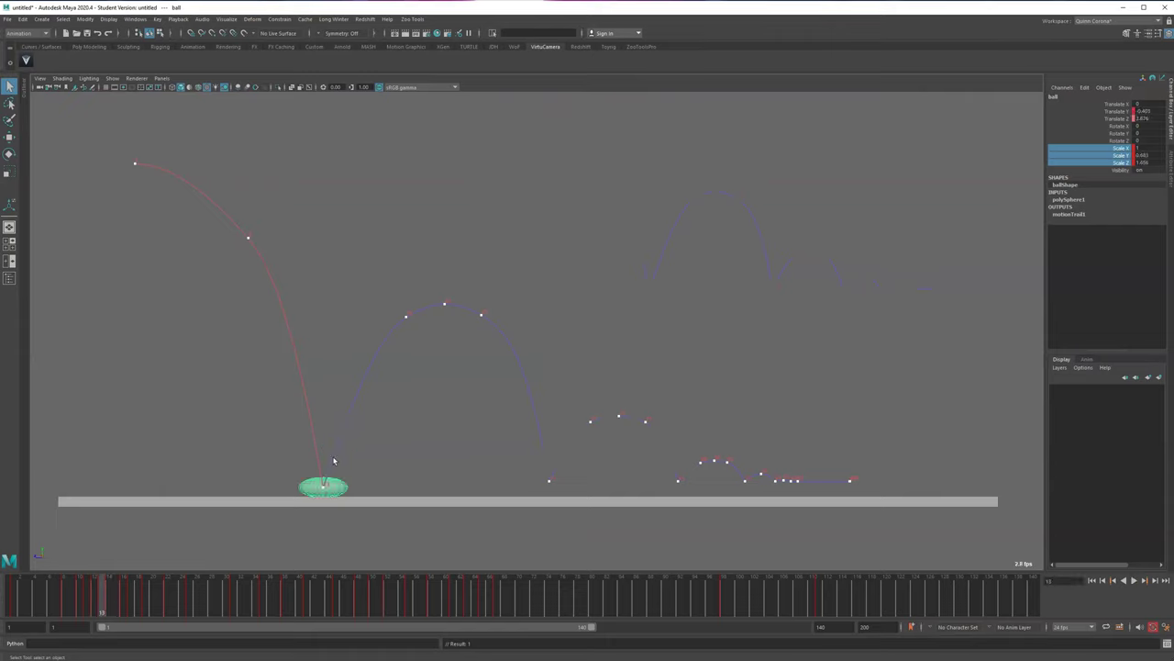
- Stretch the ball at frame 12 with Scale Y about 1.88 and Scale Z about 0.69, tilting Rotate X to about 10.4 along its path
key(comma)
key(r)
drag(309, 327, 313, 259)
drag(217, 409, 234, 407)
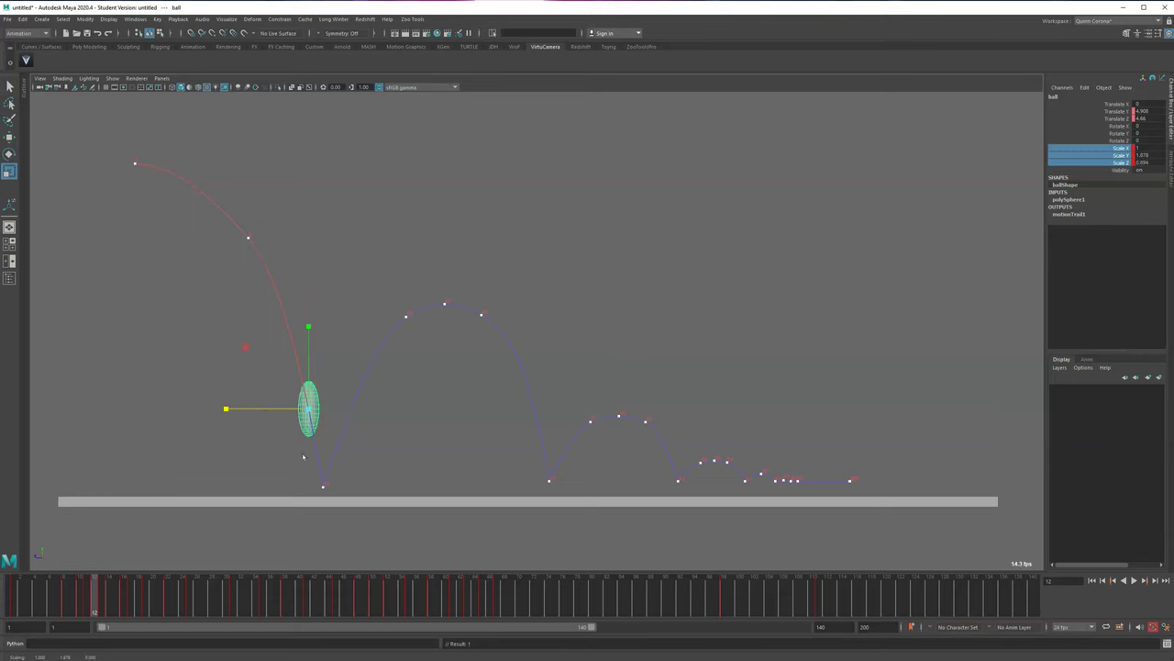
key(e)
drag(310, 324, 334, 332)
key(q)
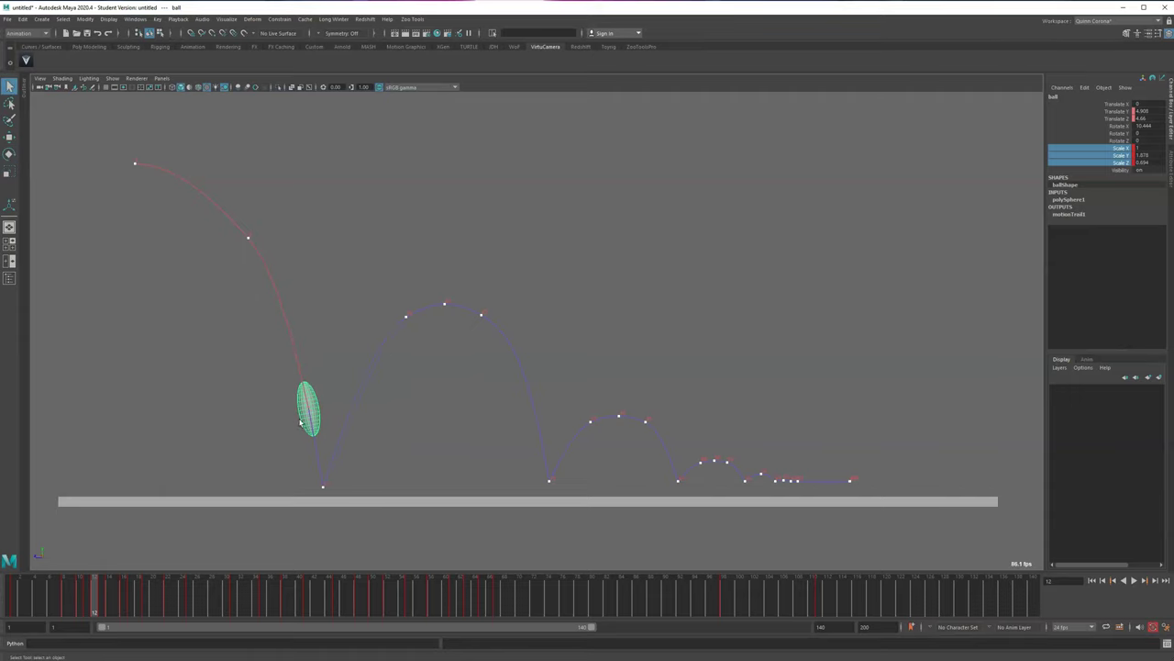
- Stretch the ball lightly at frame 11 with Scale Y about 1.29 and Scale Z about 0.88, and step through to the contact
key(alt+comma)
key(r)
mouse_move(277, 268)
mouse_down()
mouse_move(274, 241)
mouse_move(292, 268)
mouse_up()
key(e)
key(r)
drag(214, 363, 216, 363)
key(alt+comma)
key(alt+period)
key(alt+period)
key(alt+period)
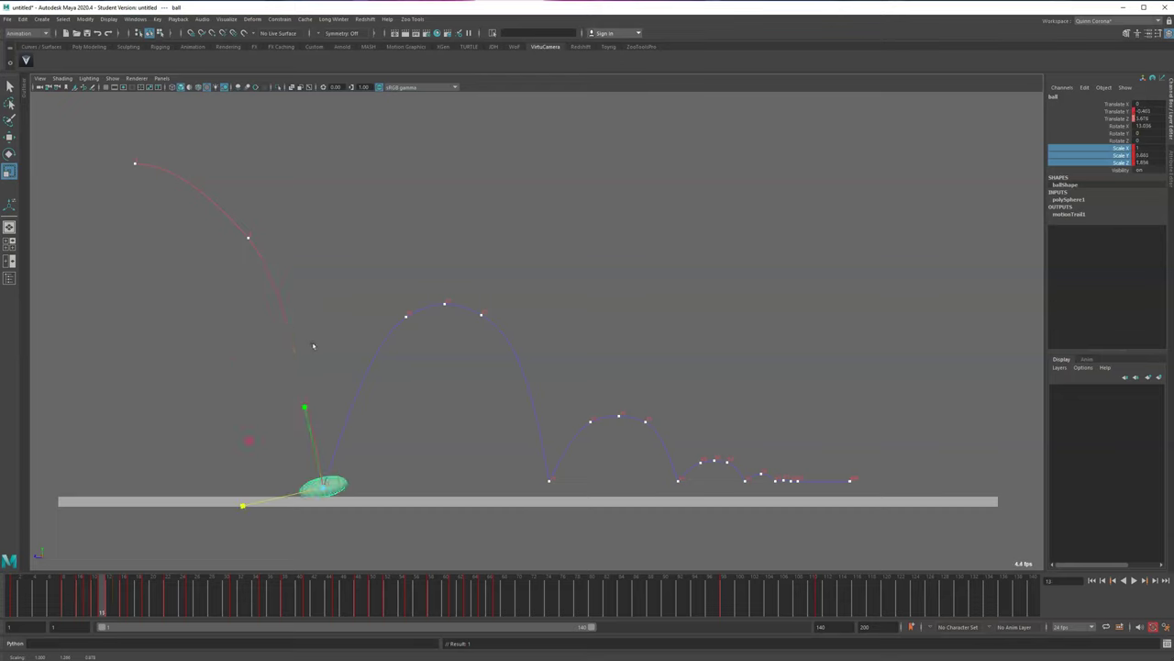
- Level the squashed ball at frame 13 to a Rotate X of about 0.37 and key its rotation
key(e)
drag(325, 406, 352, 408)
drag(1114, 125, 1111, 145)
key(e)
drag(323, 405, 345, 409)
key(shift+e)
- Tilt the stretched ball along its falling path at frame 12 and at frame 11, where Rotate X is set to about 16.4
key(comma)
drag(333, 329, 317, 330)
key(comma)
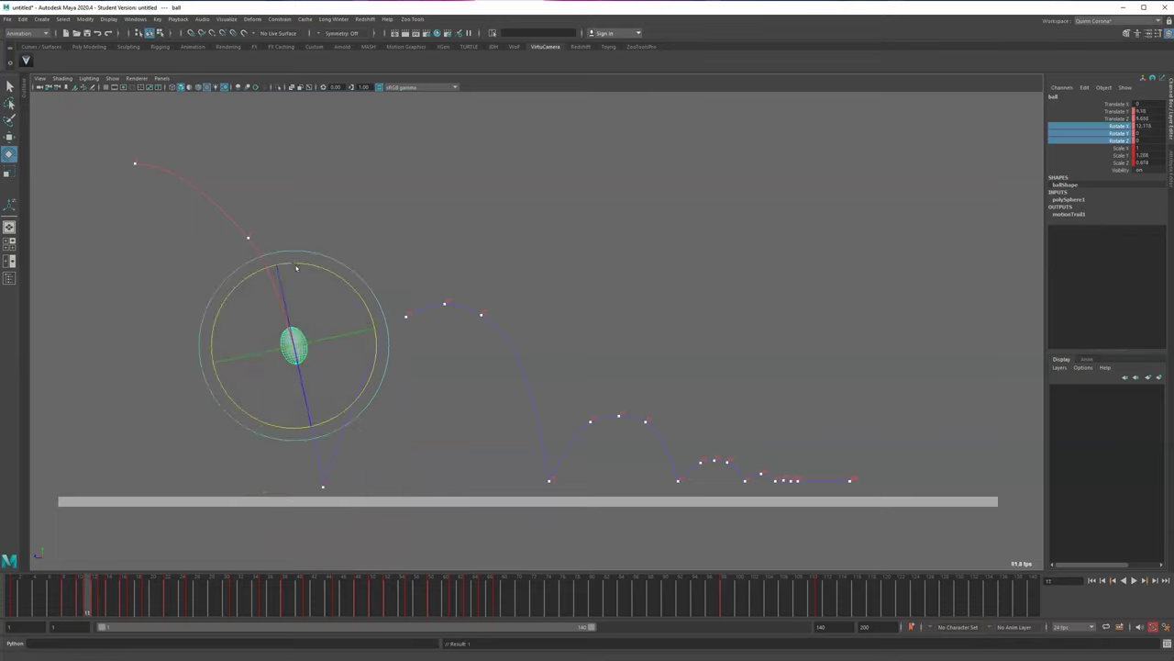
drag(294, 263, 306, 278)
- Step through the frames around the first contact to examine the ball's tilt and where the rebound stretch belongs
key(comma)
key(period)
key(period)
key(period)
key(period)
key(r)
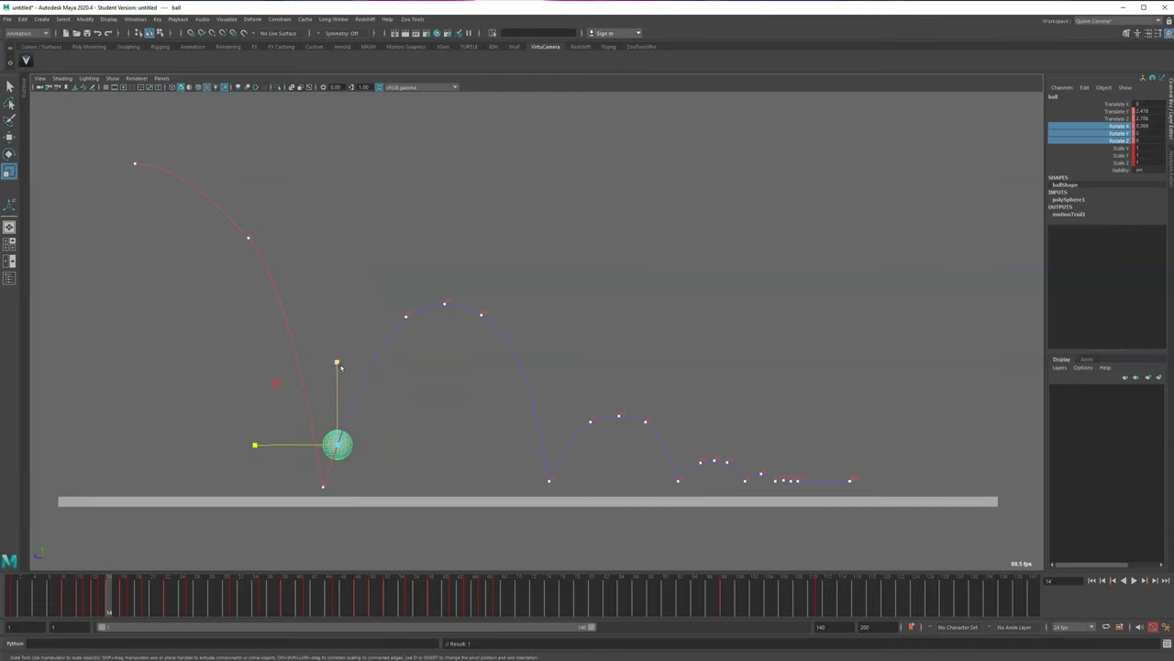
key(period)
key(period)
key(comma)
key(comma)
- Stretch the rebounding ball at frame 14 with Scale Y 1.6 and Scale Z about 0.71, tilting Rotate X to about -17.9 along its path
drag(1115, 164, 1112, 126)
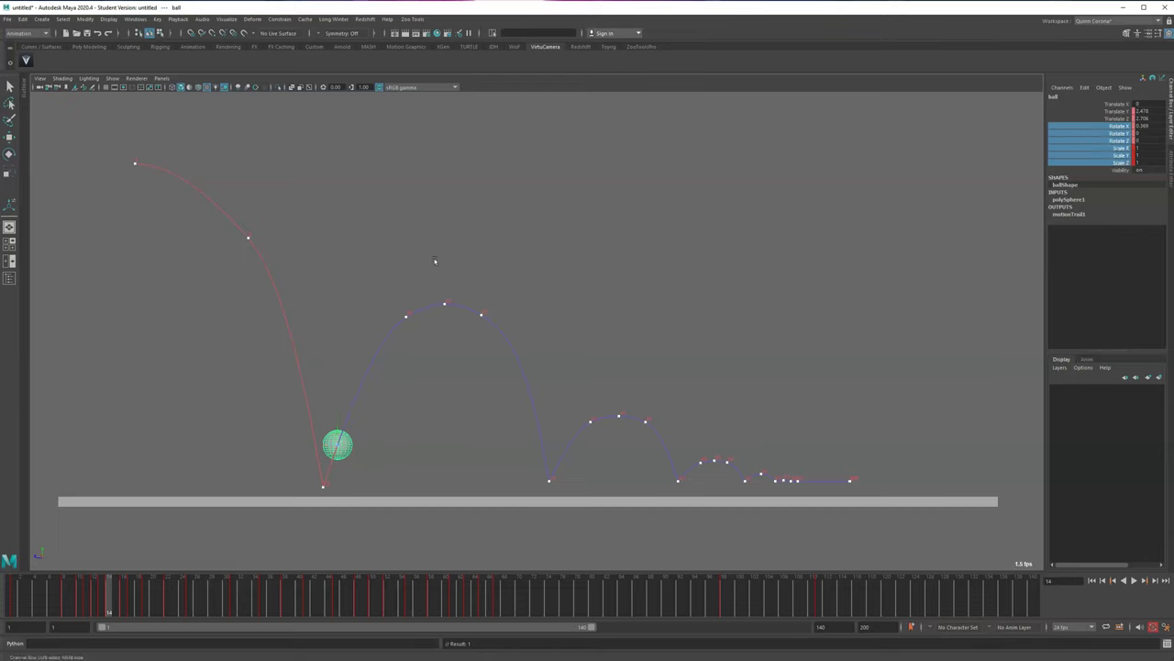
key(period)
key(period)
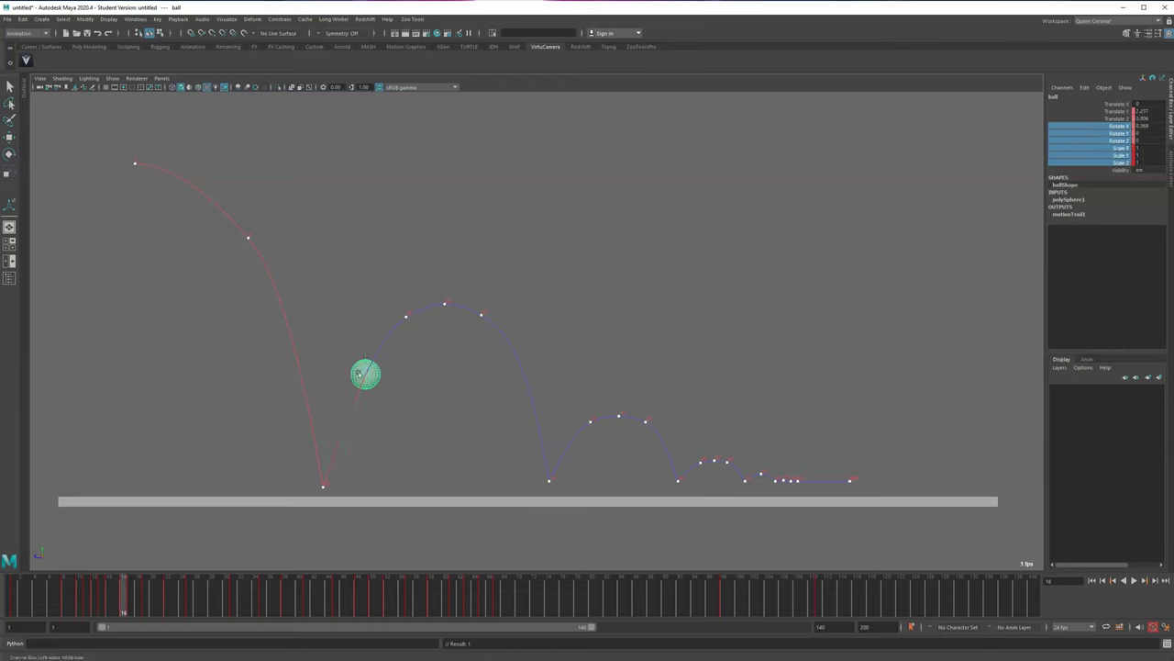
key(comma)
key(comma)
key(comma)
key(period)
key(r)
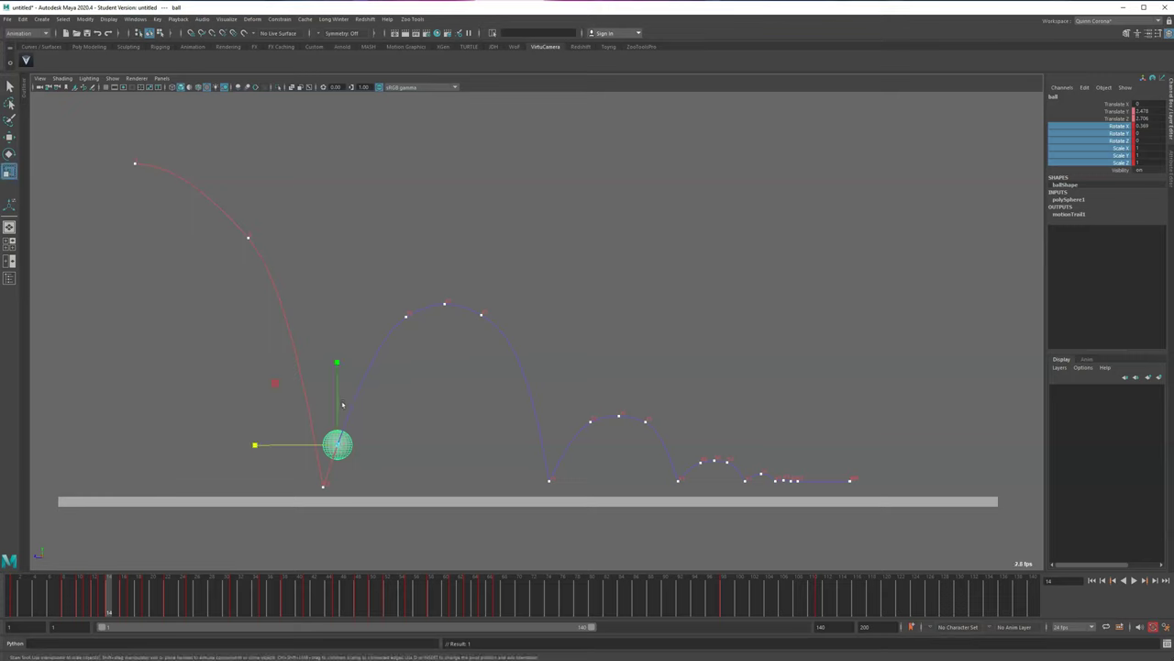
drag(335, 363, 336, 322)
drag(255, 444, 273, 444)
key(e)
drag(353, 363, 383, 381)
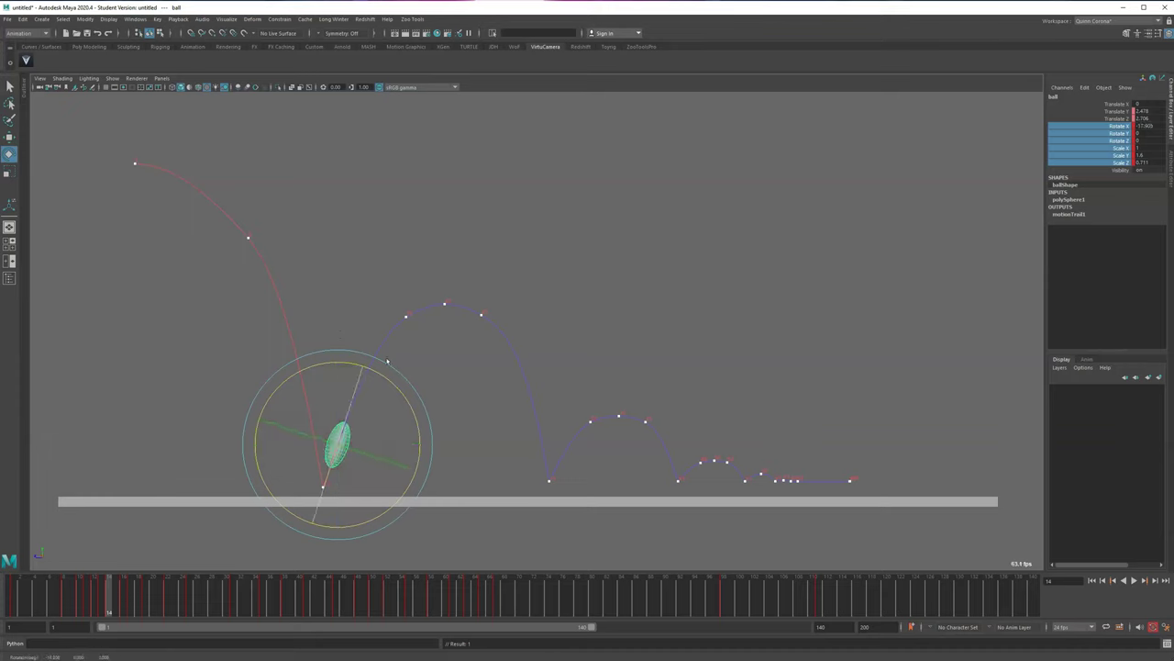
- Tilt the ball at frame 15 to follow the rising path of the first rebound
key(alt+period)
key(r)
key(e)
drag(390, 334, 404, 353)
key(alt+period)
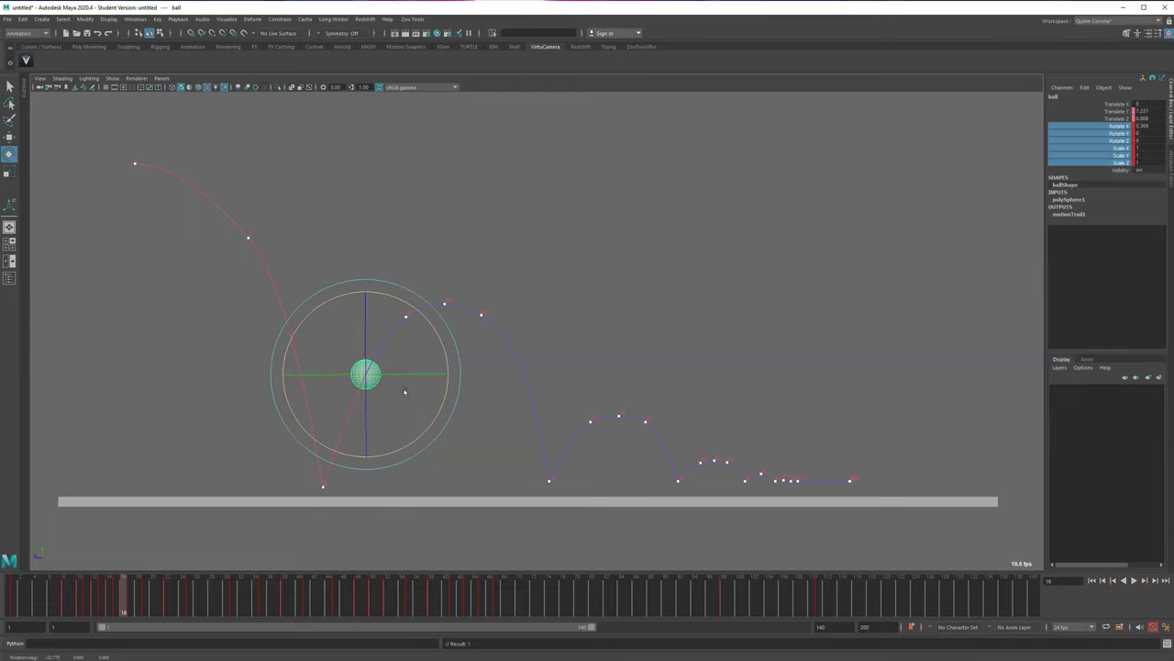
- Step back and forth through the first rebound's rising frames to examine the ball's shape and tilt
key(alt+period)
key(alt+period)
key(alt+period)
key(q)
key(alt+comma)
key(alt+comma)
key(alt+comma)
key(alt+comma)
key(alt+period)
key(alt+period)
key(alt+period)
key(alt+period)
key(alt+period)
key(alt+period)
- Flatten the ball at the first rebound's peak on frame 22 with Scale Y 0.75 and Scale Z about 1.19
key(w)
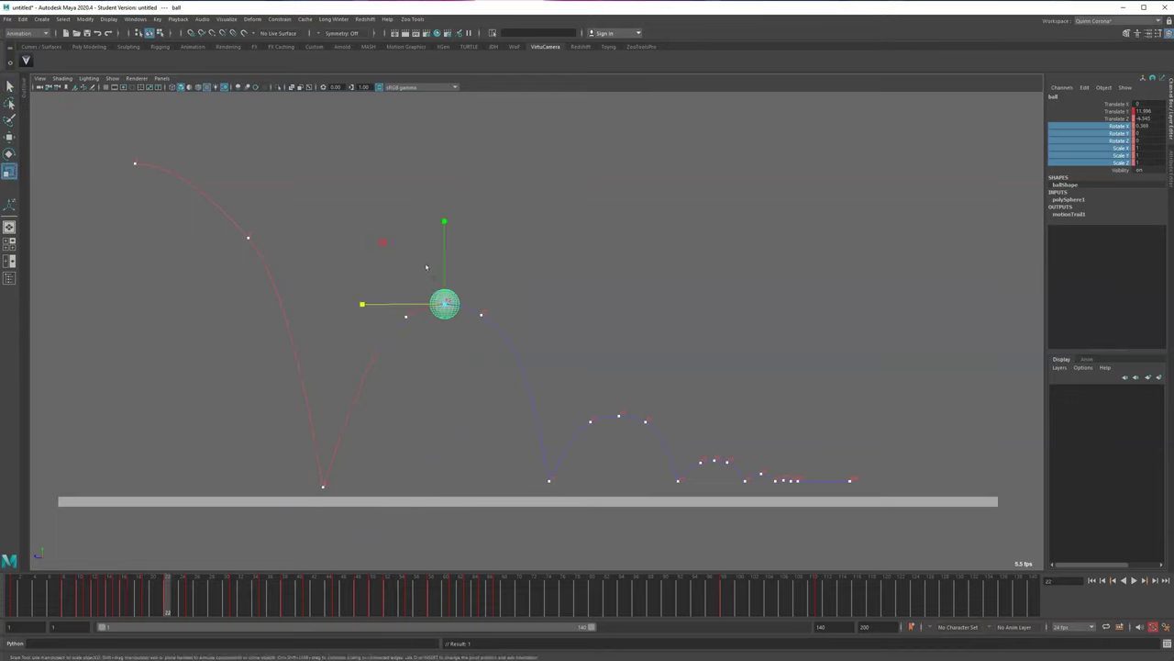
drag(444, 223, 444, 235)
drag(362, 305, 352, 305)
key(alt+comma)
key(alt+comma)
key(alt+comma)
key(alt+comma)
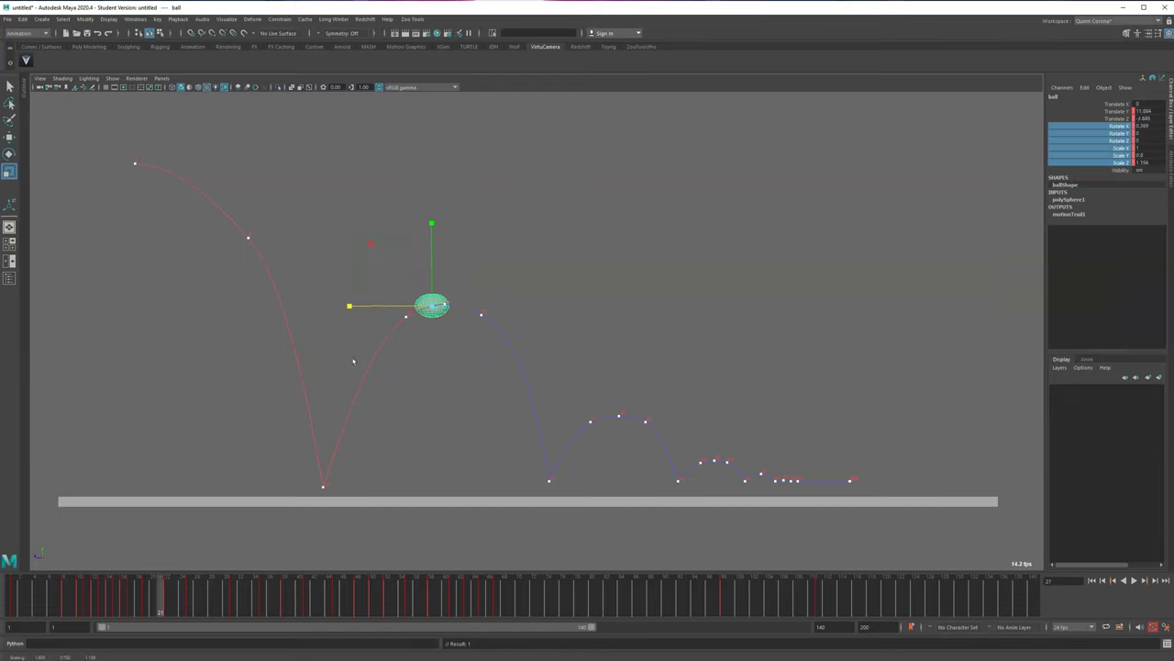
- Tilt the ball at frame 19 to a Rotate X of about -35.8 so it follows the rising path
key(e)
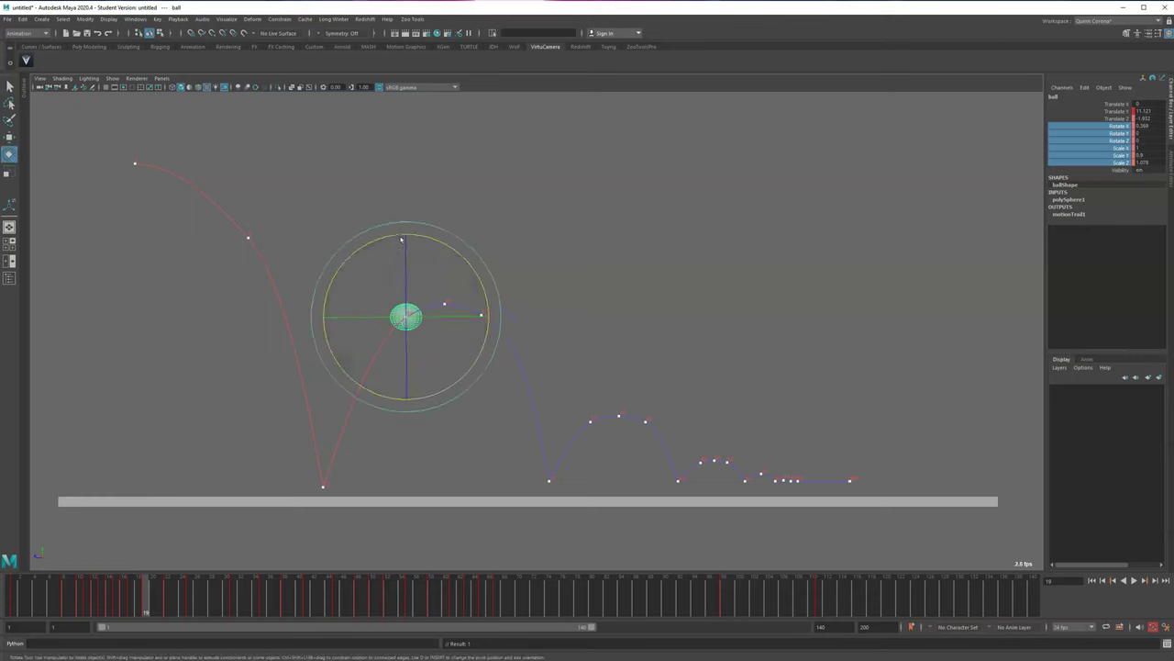
key(alt+comma)
key(alt+comma)
key(alt+comma)
key(alt+period)
drag(397, 298, 446, 302)
key(alt+period)
key(alt+period)
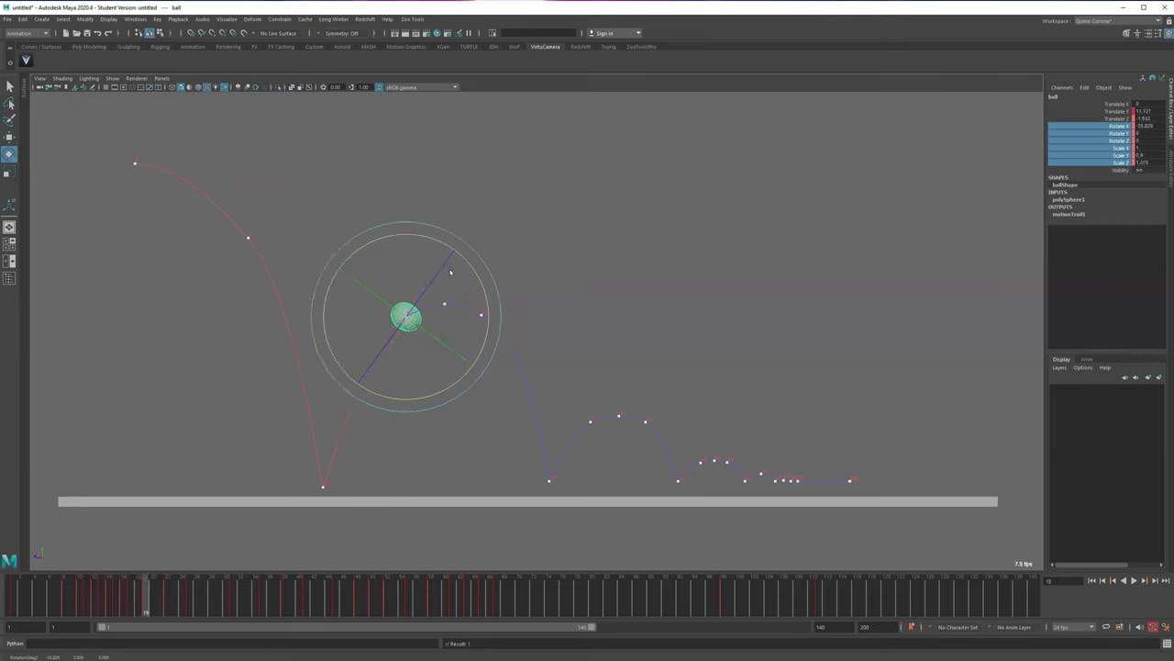
- Level the ball at the frame 22 peak to a Rotate X of about -0.28
key(alt+period)
key(alt+period)
key(alt+period)
drag(456, 255, 415, 230)
- At frame 27, tilt the ball to a Rotate X of about 22 along its fall and set Scale Y and Scale Z to 1
key(alt+period)
key(alt+period)
key(alt+period)
key(alt+period)
key(alt+period)
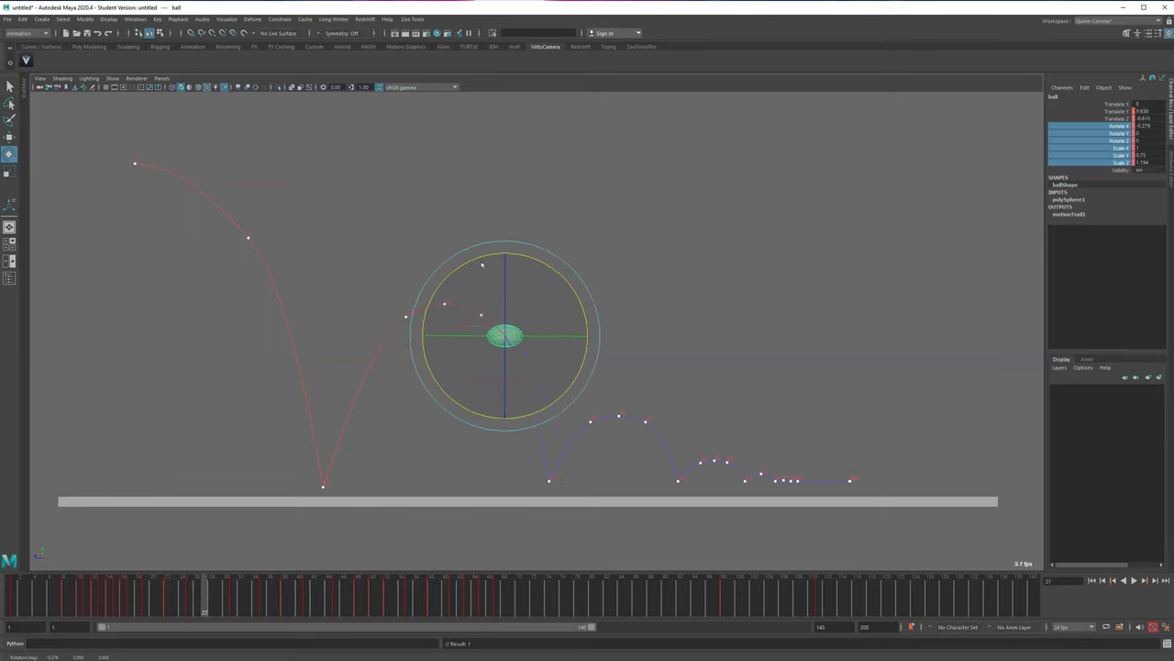
drag(487, 255, 455, 264)
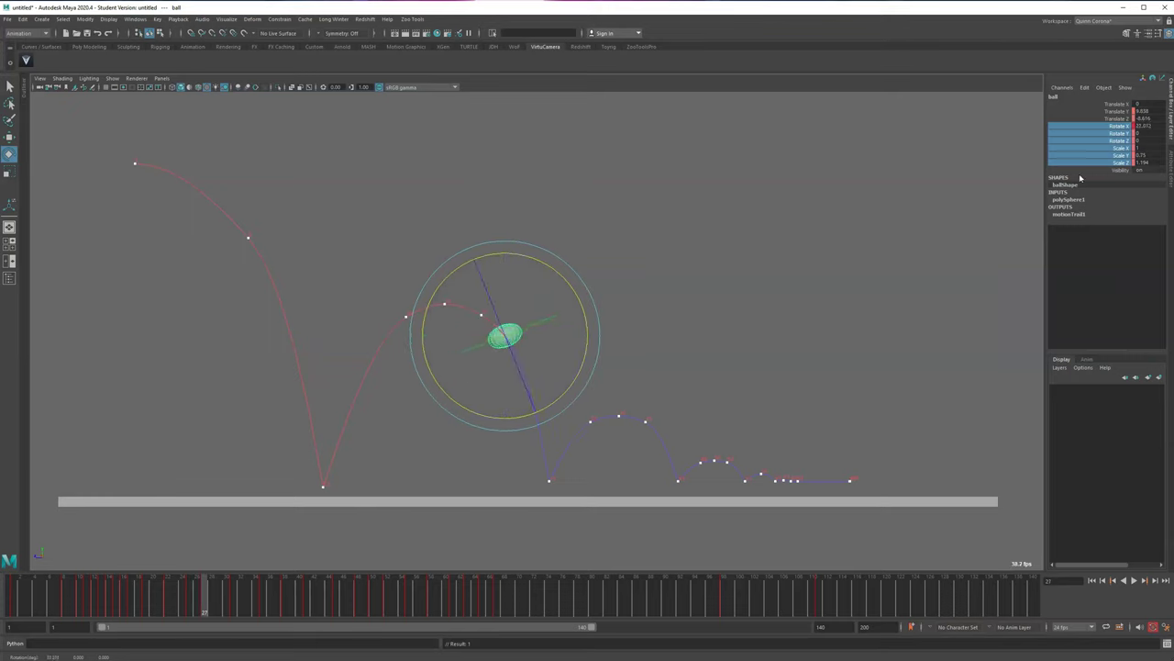
drag(1143, 156, 1141, 170)
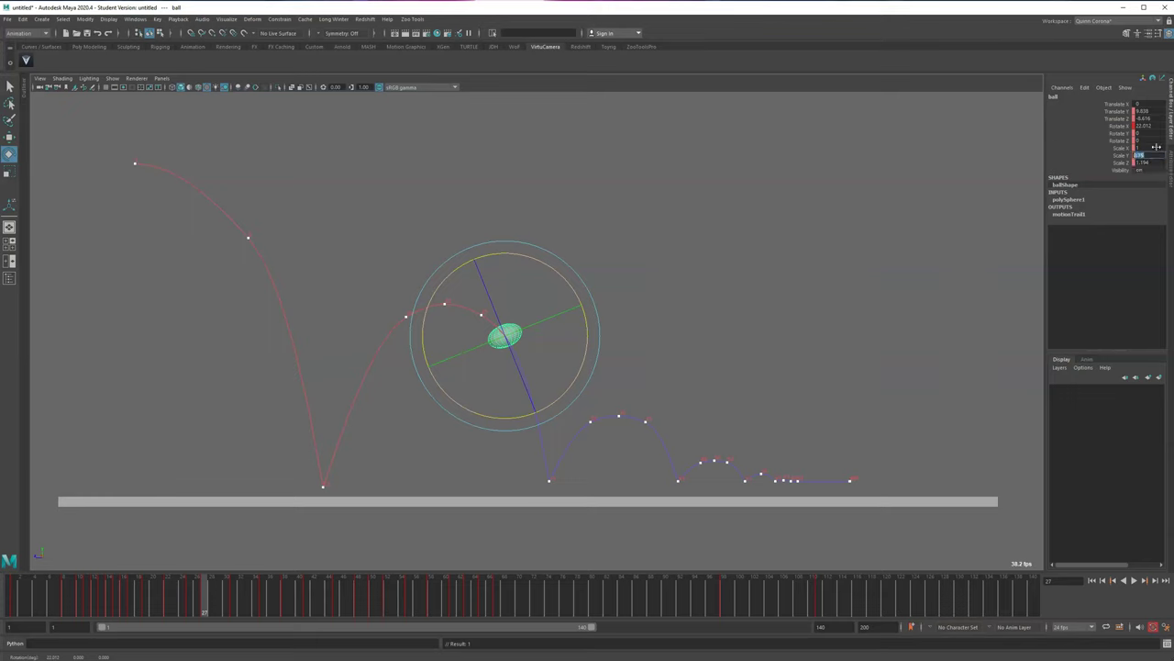
click(1148, 163)
text(1)
key(Return)
key(alt+period)
key(alt+period)
key(alt+period)
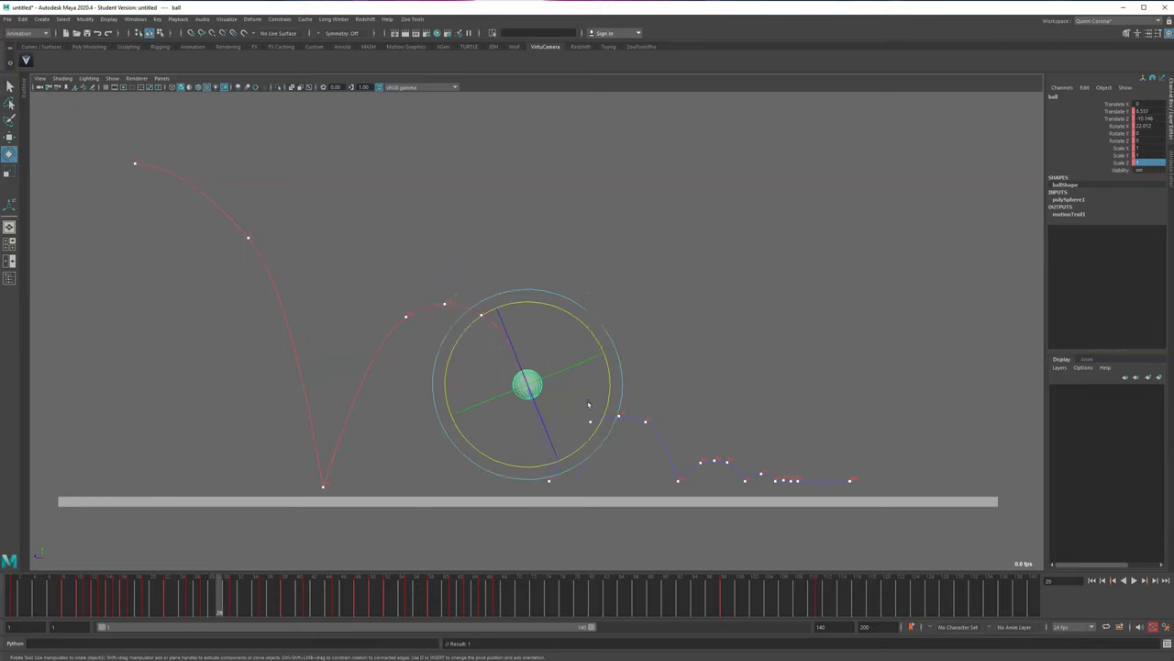
- Deselect the ball, hide the motion trails in the side view and play the squash-and-stretch animation
key(q)
click(241, 288)
click(112, 78)
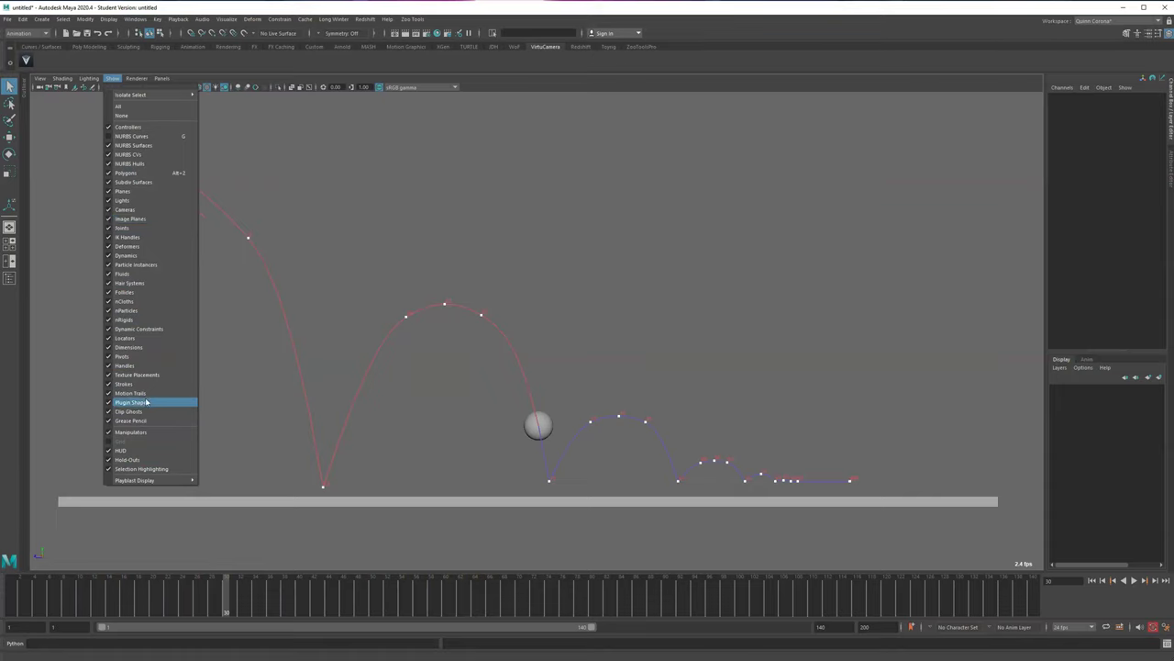
click(145, 393)
click(103, 595)
key(alt+v)
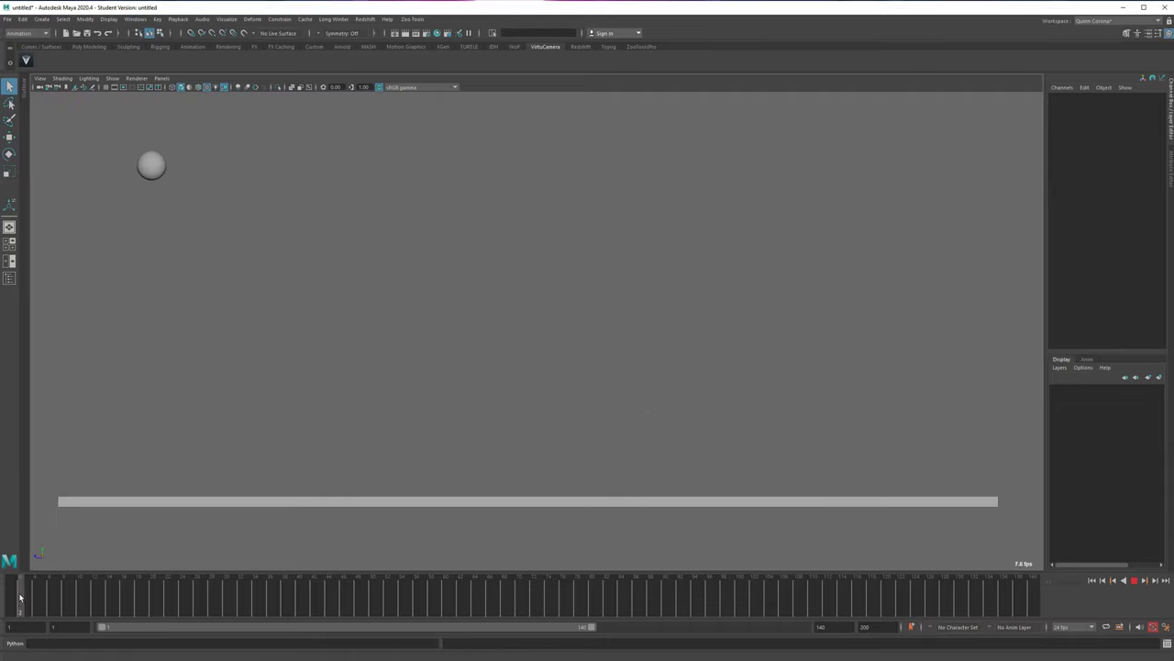
key(Escape)
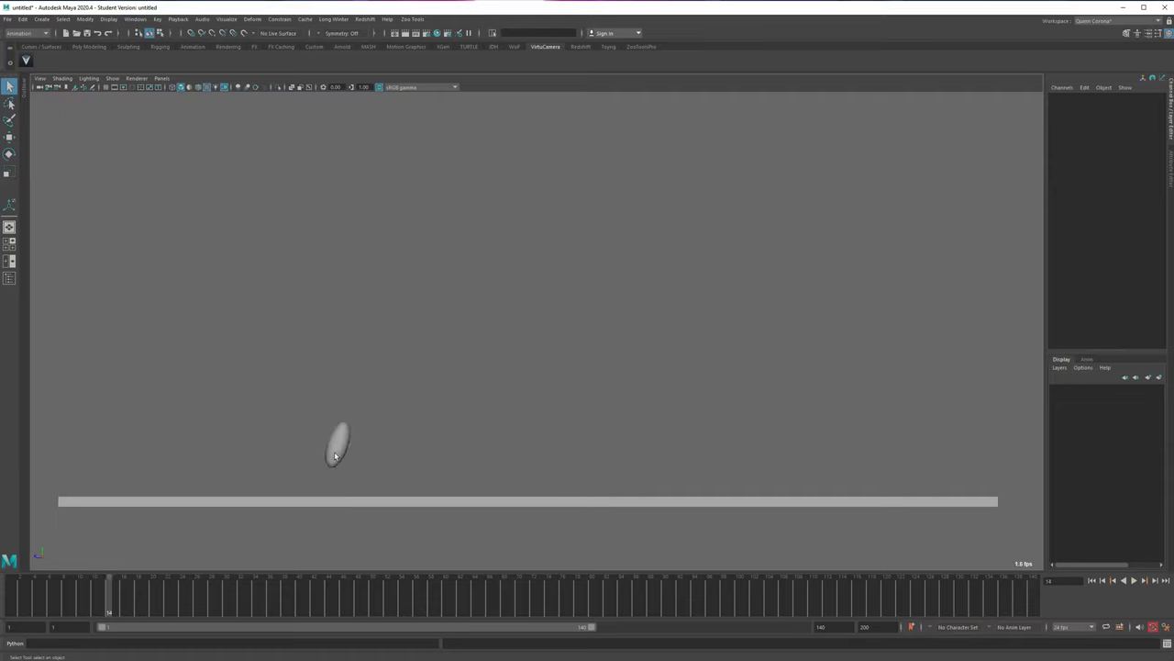
- Step through the first contact and rebound to examine the deformation, and replay the animation
key(alt+comma)
key(alt+comma)
key(alt+comma)
key(alt+comma)
key(alt+comma)
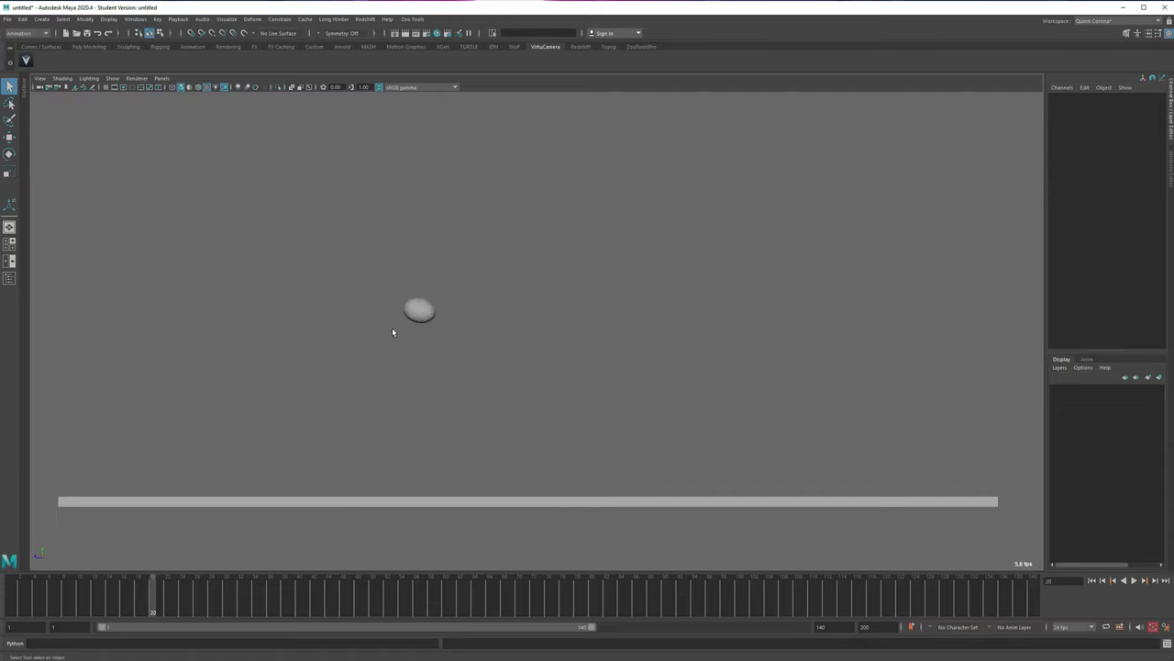
key(alt+period)
key(alt+period)
key(alt+period)
drag(401, 316, 495, 364)
key(alt+v)
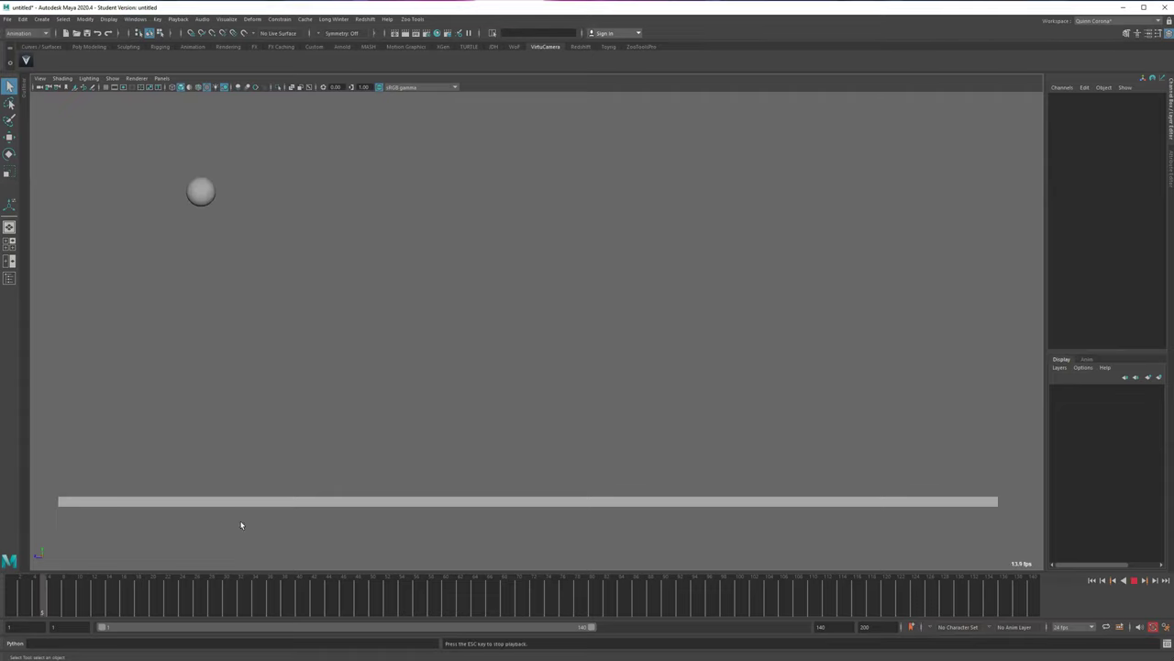
- Scrub back to the first rebound and step through its rise to examine the ball's tilt before the peak
drag(202, 606, 161, 592)
key(alt+comma)
key(alt+comma)
key(alt+comma)
key(alt+comma)
key(alt+period)
key(alt+period)
key(alt+period)
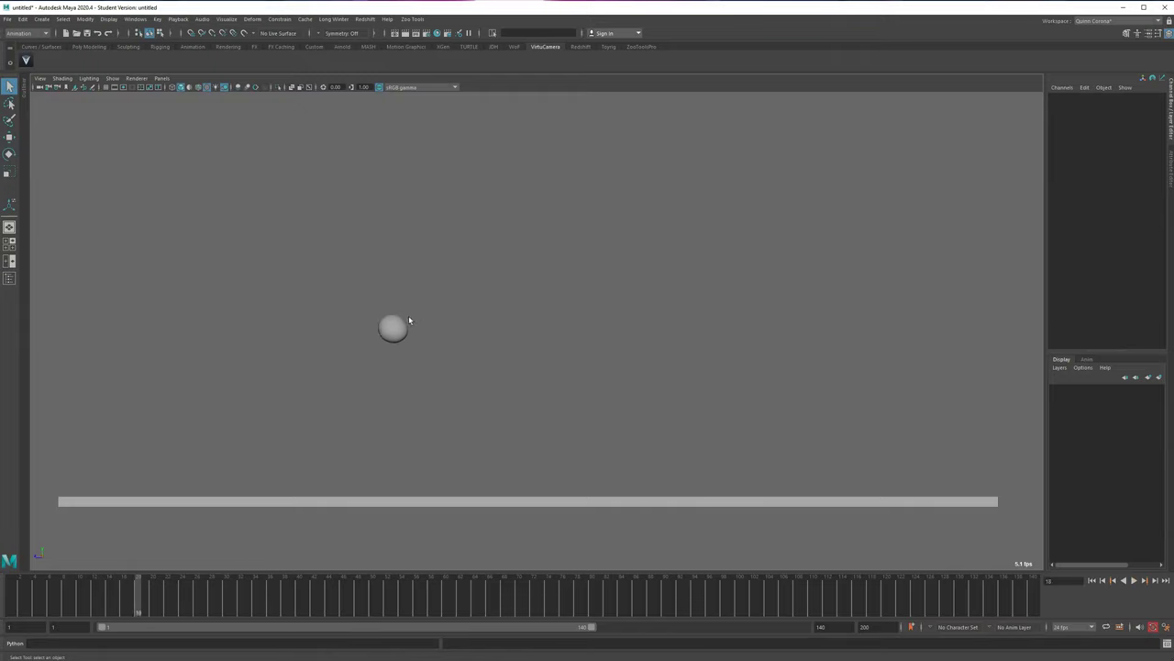
- Reduce the ball's tilt at frame 20, just before the first rebound's peak
key(e)
click(417, 315)
drag(434, 230, 408, 235)
- Step from the rebound's rise over the peak to frame 27 to check the ball's tilt, and deselect it
key(alt+comma)
key(alt+period)
key(alt+period)
key(alt+period)
key(alt+period)
key(alt+period)
key(alt+period)
key(alt+period)
key(alt+period)
key(q)
click(317, 404)
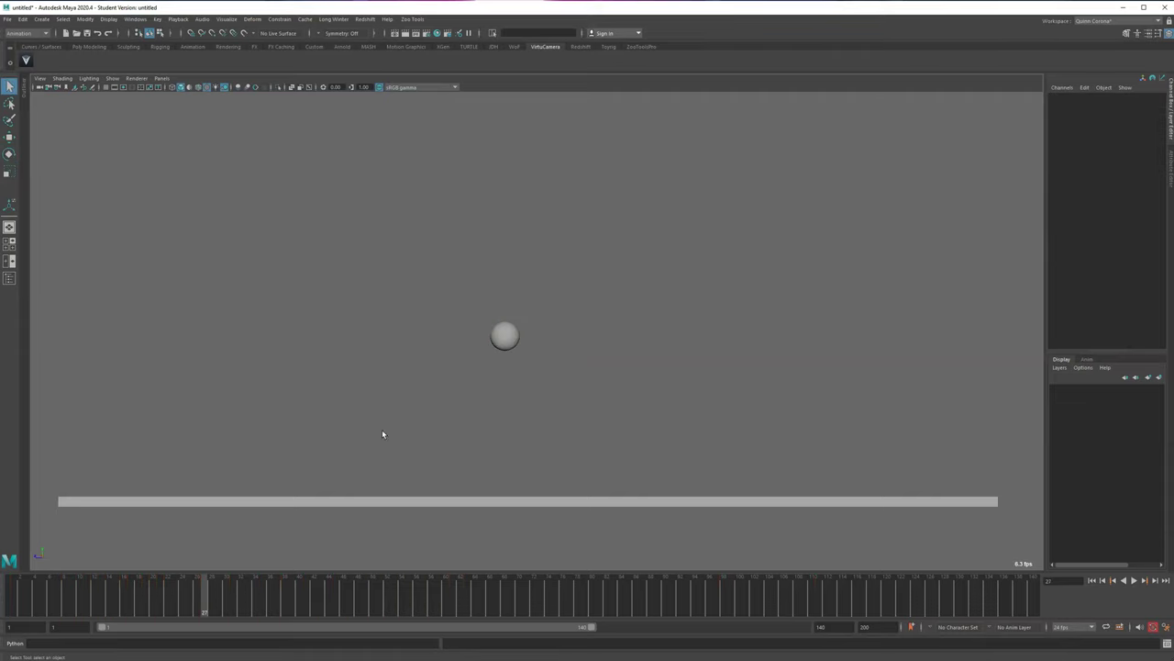
- Play the animation from frame 1 and replay it with the ball selected
key(alt+v)
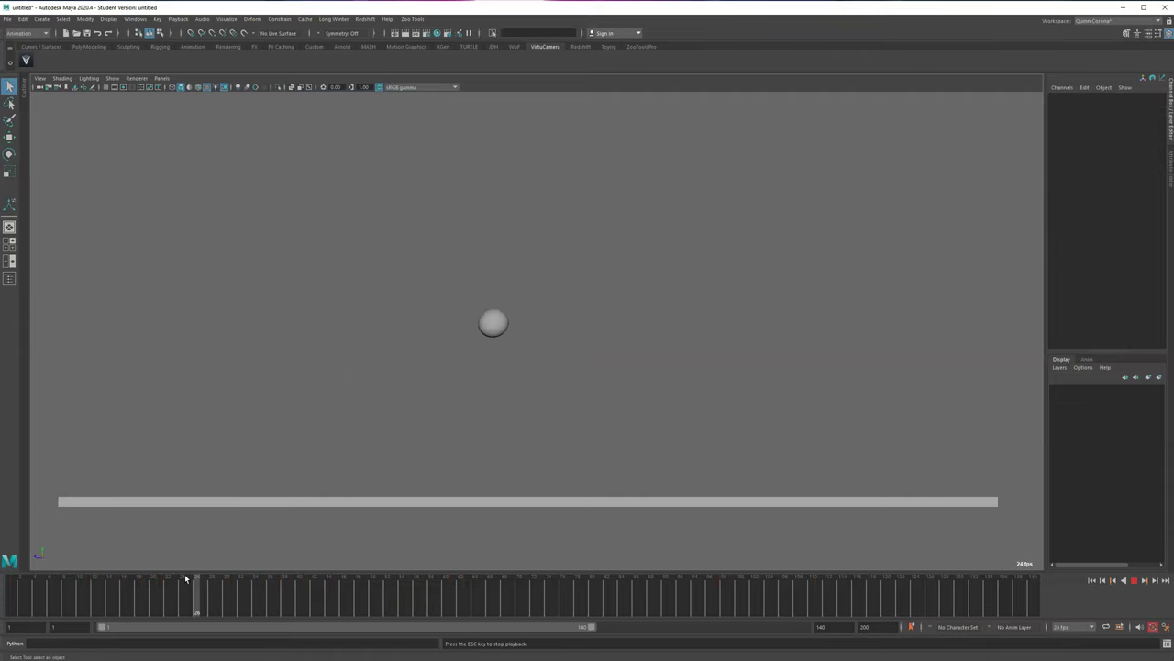
click(12, 595)
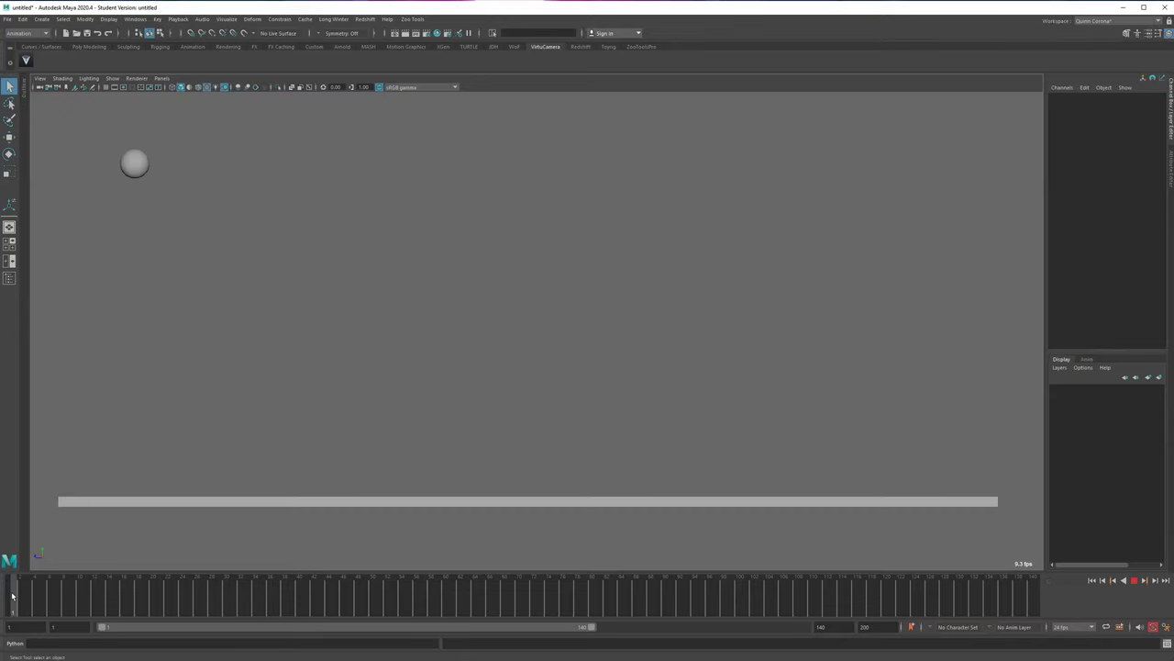
drag(162, 168, 163, 169)
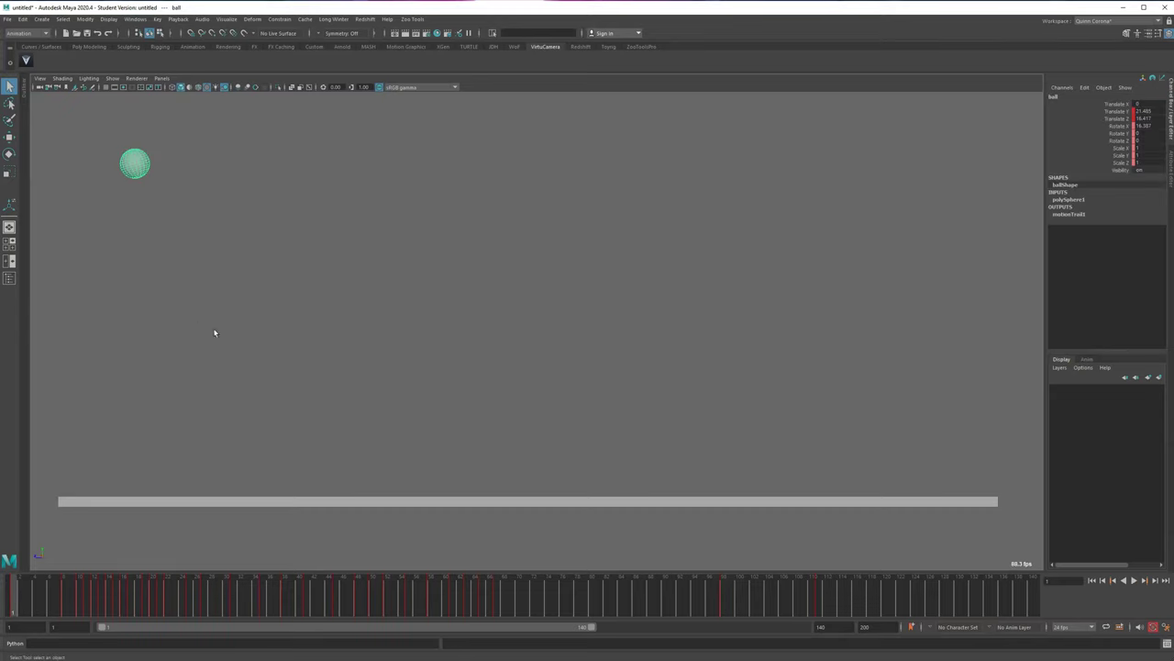
key(alt+v)
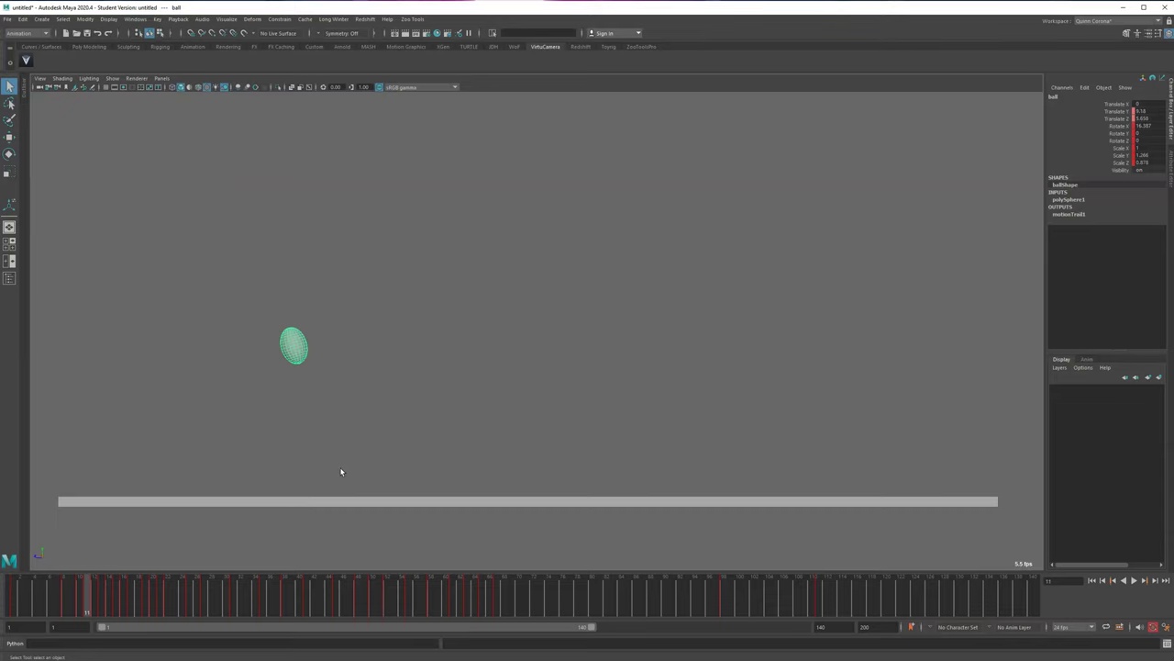
- Try lowering the stretched ball toward the ground at frames 12 and 14, on either side of the first contact
key(w)
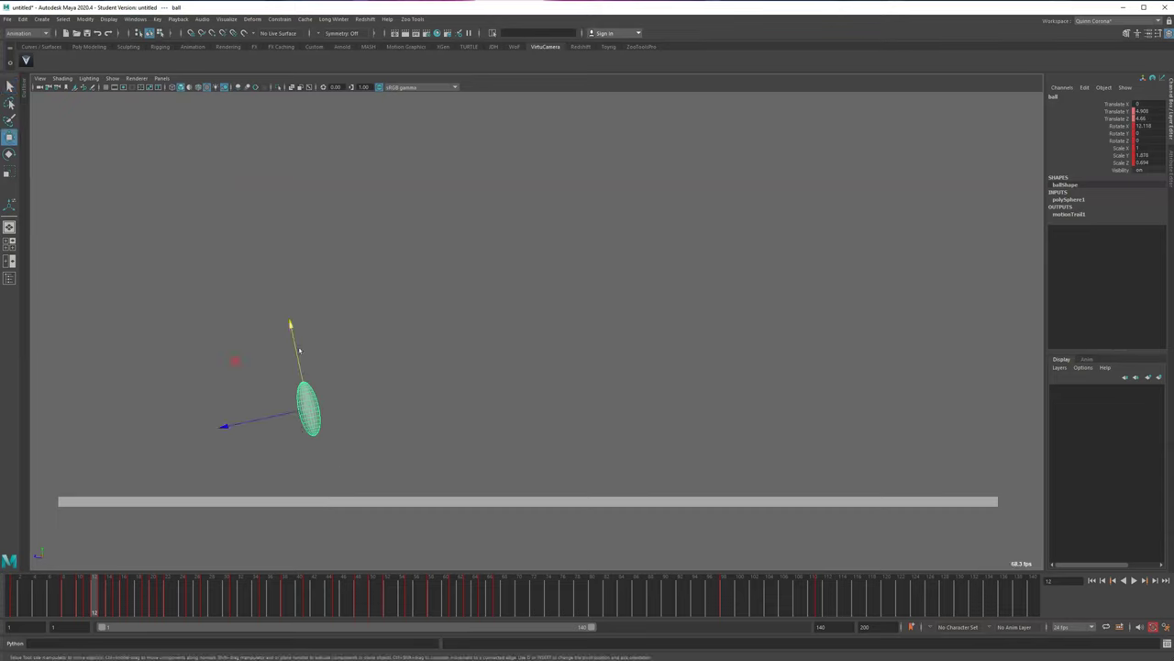
drag(290, 324, 301, 372)
key(q)
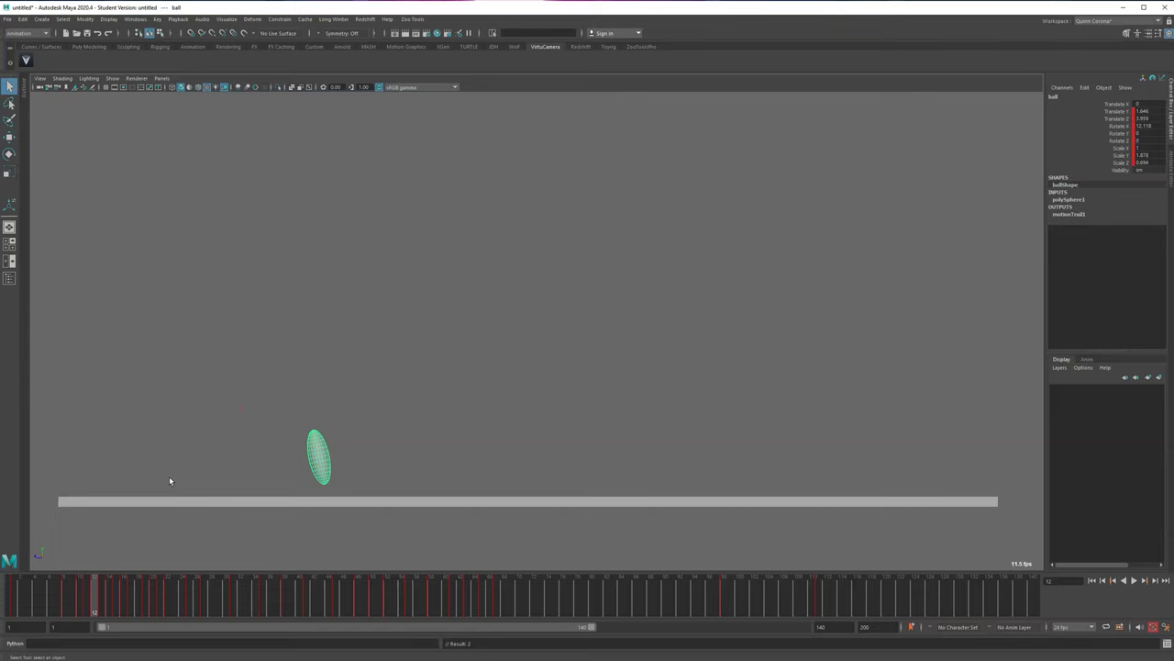
key(period)
key(period)
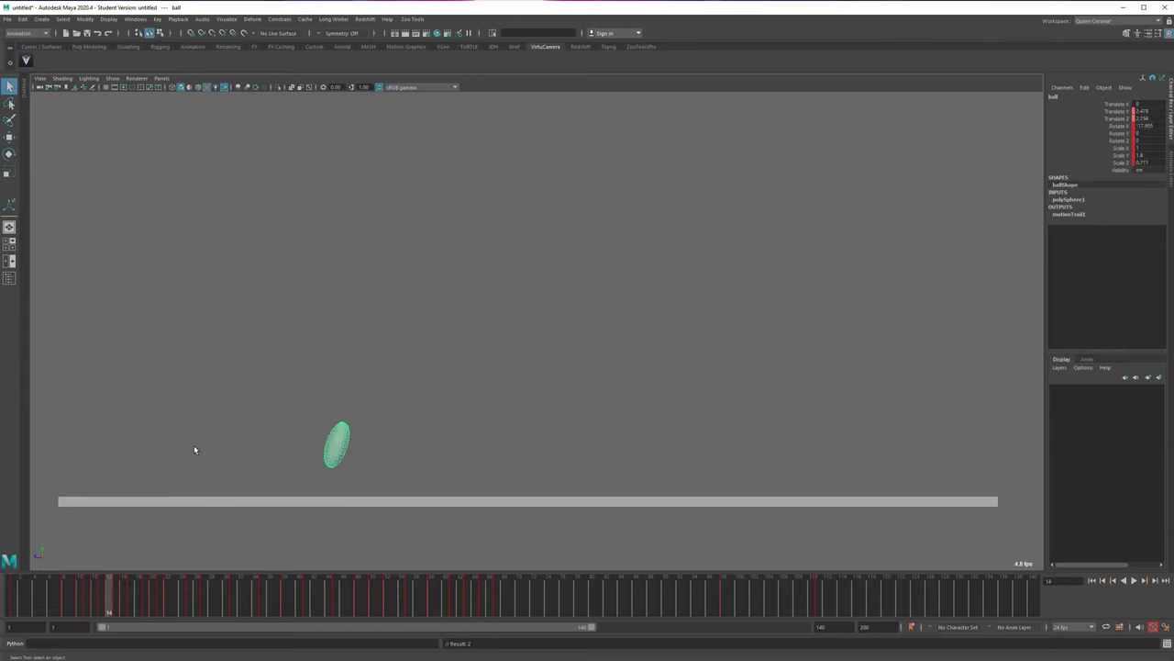
key(w)
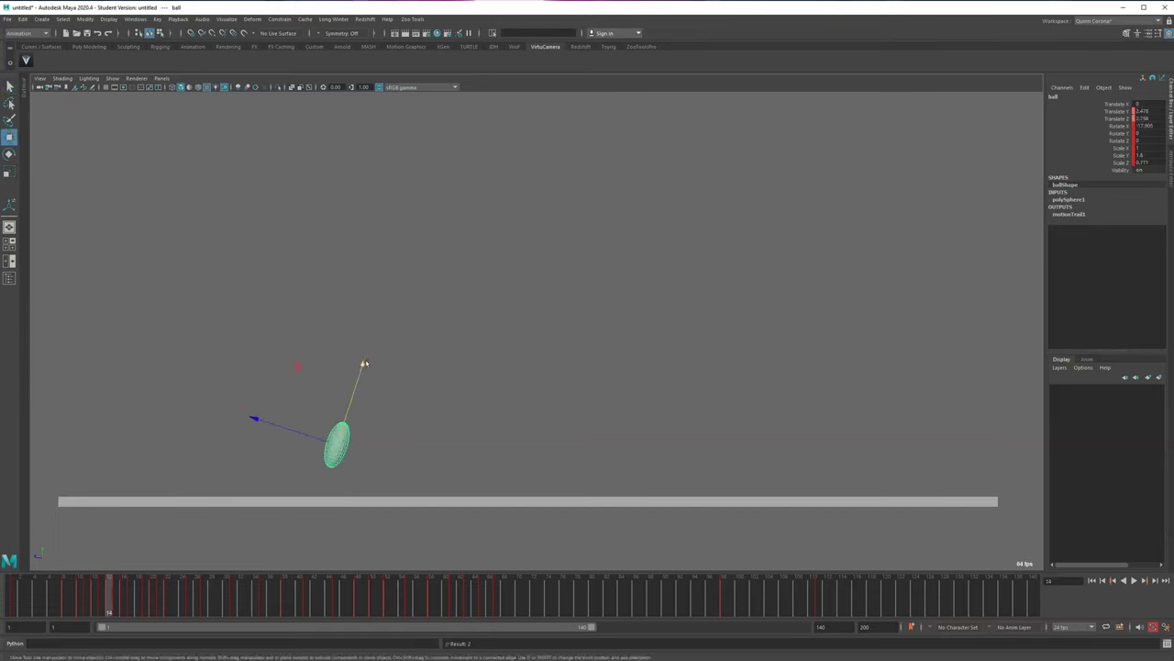
drag(364, 364, 356, 386)
- Play the animation and scrub through the first ground contact to check the lowered ball's motion
key(comma)
key(comma)
key(comma)
key(comma)
key(comma)
key(q)
key(alt+v)
key(Escape)
key(alt+v)
key(alt+v)
drag(54, 606, 88, 550)
key(alt+period)
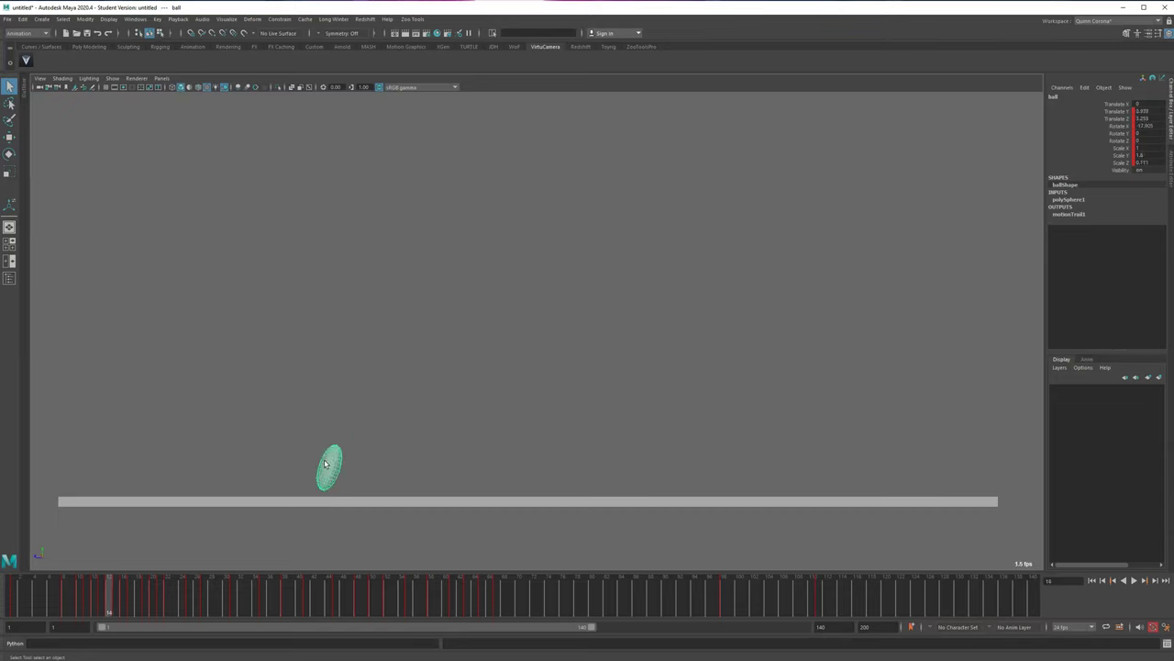
- Check the ball's position around frame 15, just after the first contact, and replay the animation from frame 1
key(w)
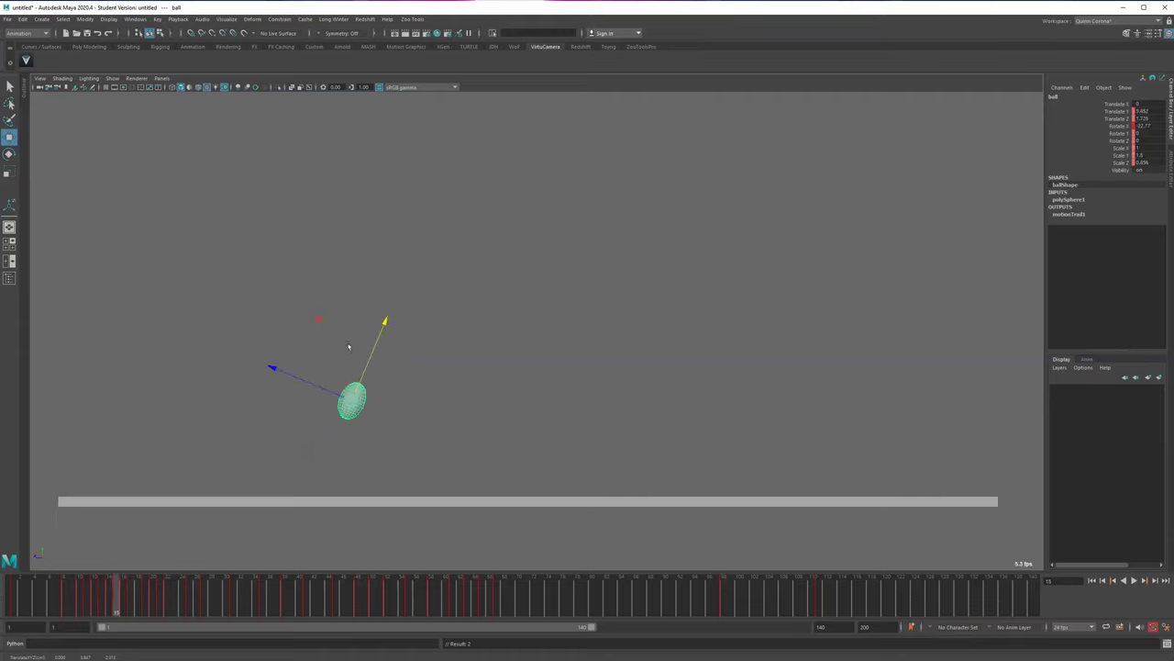
key(alt+period)
key(alt+comma)
click(13, 594)
key(alt+v)
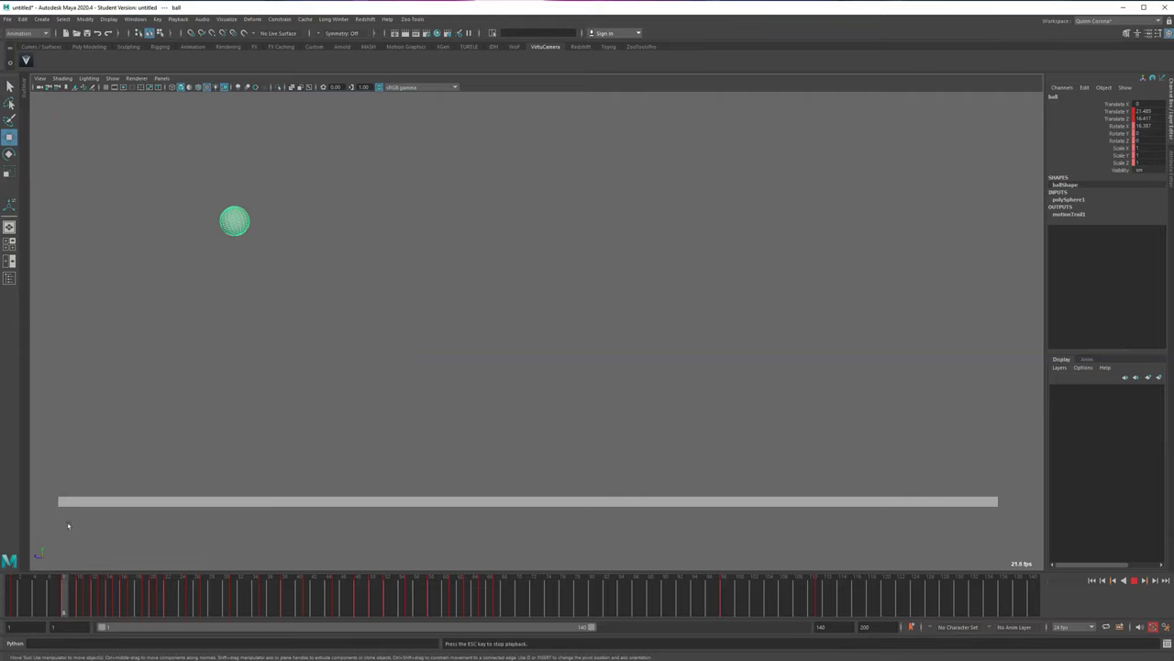
key(Escape)
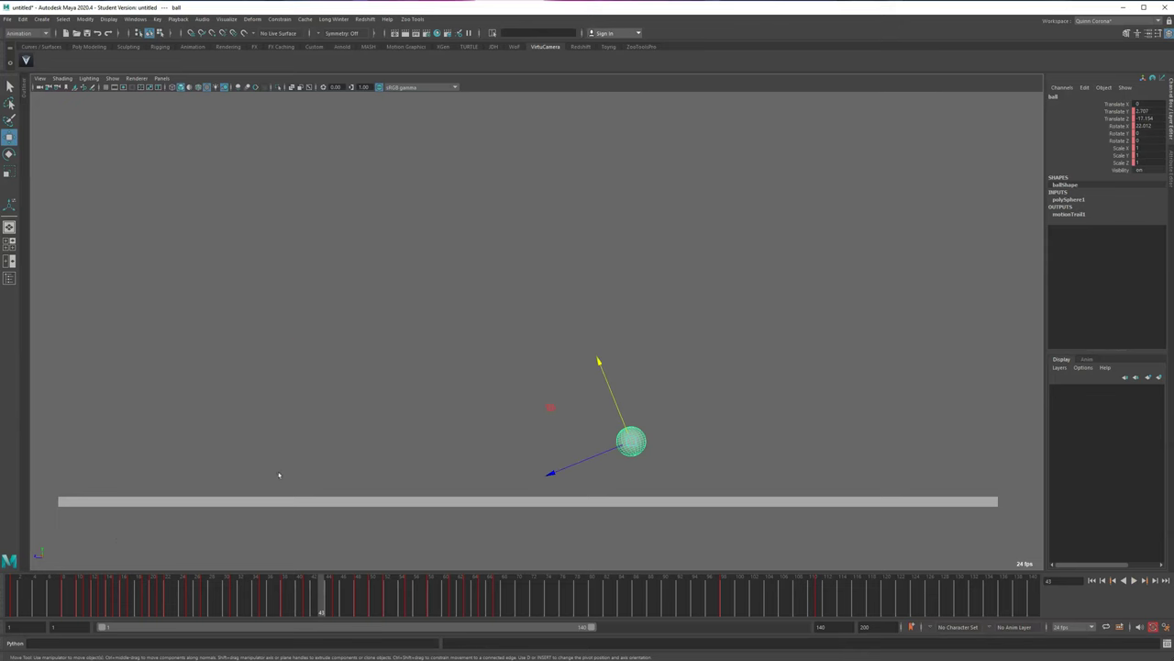
- Isolate the ball's Translate Y curve in the Graph Editor and show it full size
key(space)
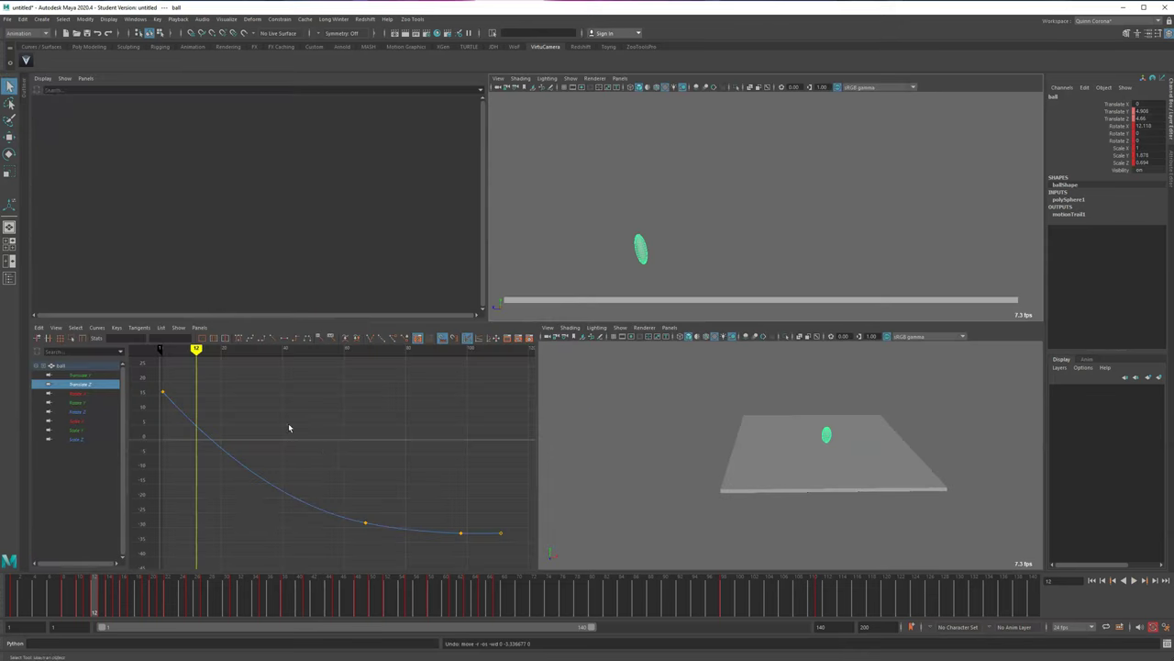
click(60, 375)
key(f)
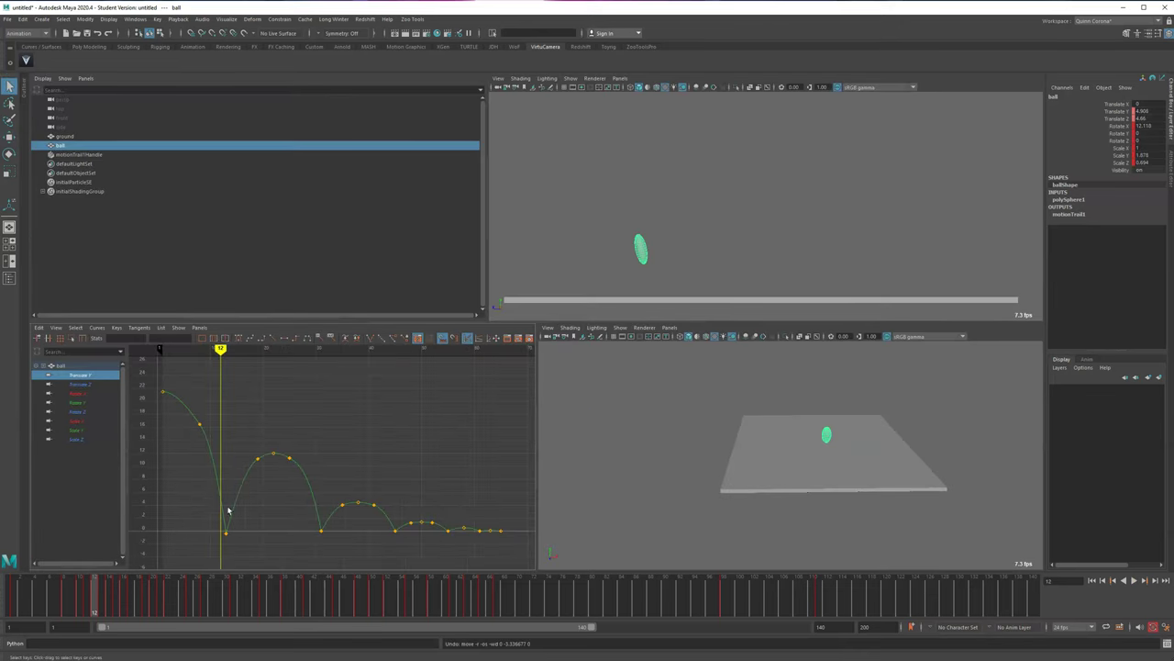
key(space)
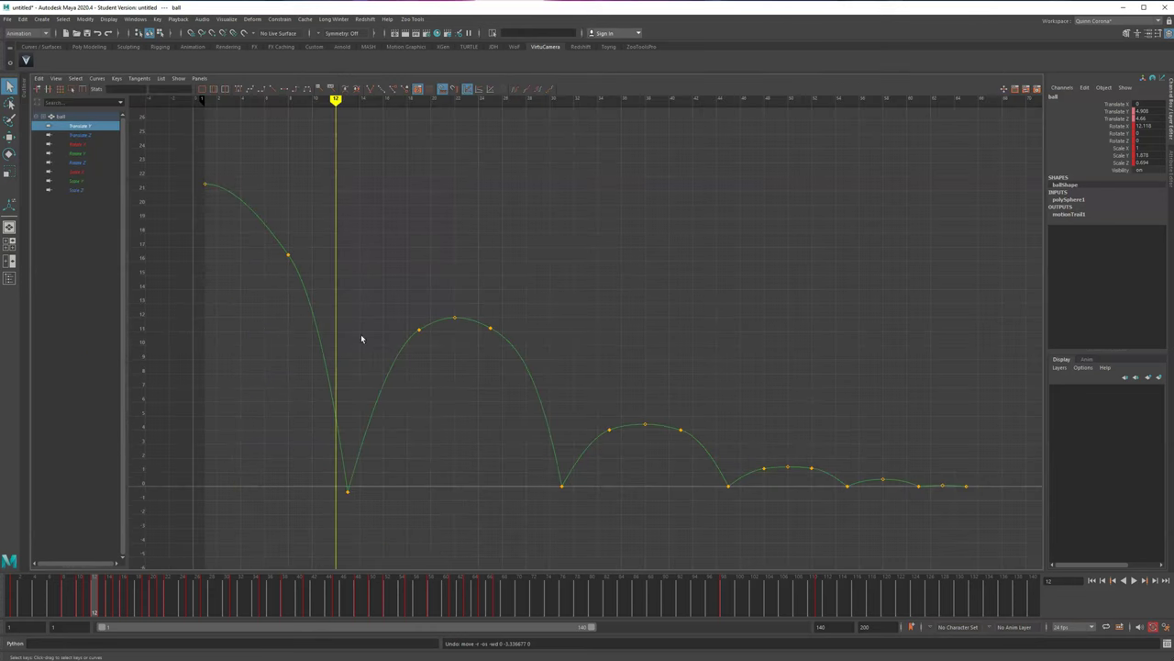
- Adjust the tangent of the Translate Y key at frame 8 to reshape the ball's initial fall
click(288, 255)
middle_drag(274, 209, 275, 212)
key(f)
click(438, 363)
drag(660, 220, 680, 213)
click(590, 237)
middle_drag(612, 230, 613, 218)
- Break the tangents of the Translate Y key at frame 13 and reshape the curve around the first ground contact
alt+middle_drag(669, 454, 178, 384)
drag(411, 473, 432, 459)
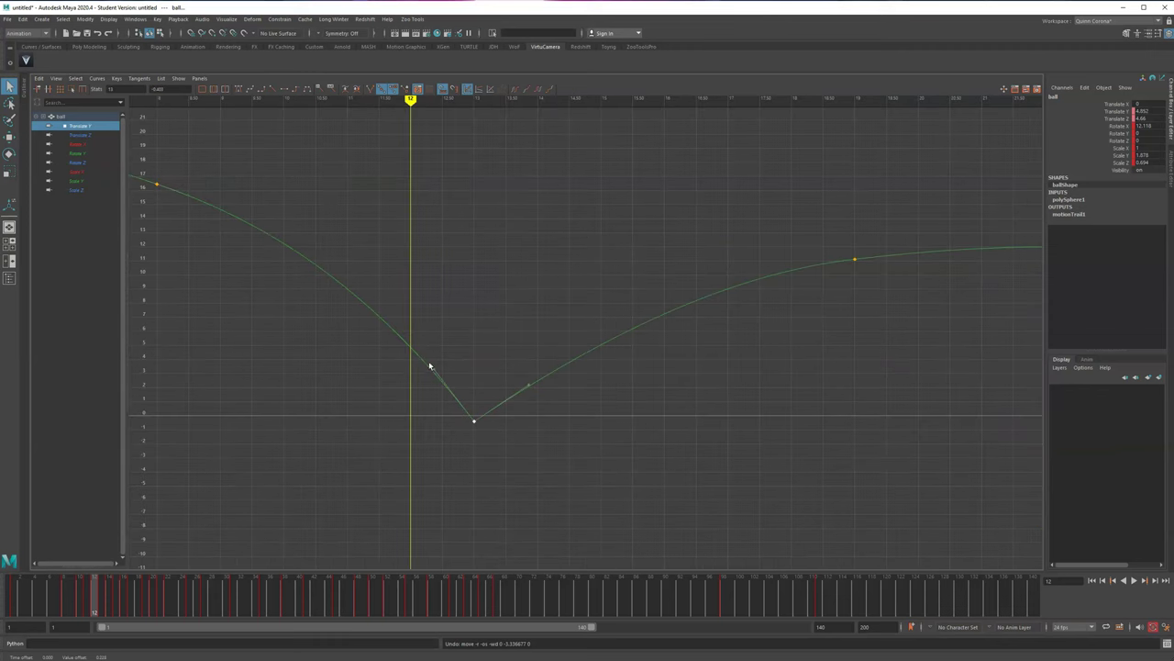
middle_drag(546, 389, 520, 357)
click(369, 90)
middle_drag(466, 326, 523, 398)
- Examine the Translate Y curve over the first rebound and second contact, and the Translate Z curve up to frame 40
alt+middle_drag(690, 444, 317, 458)
drag(426, 399, 888, 236)
key(f)
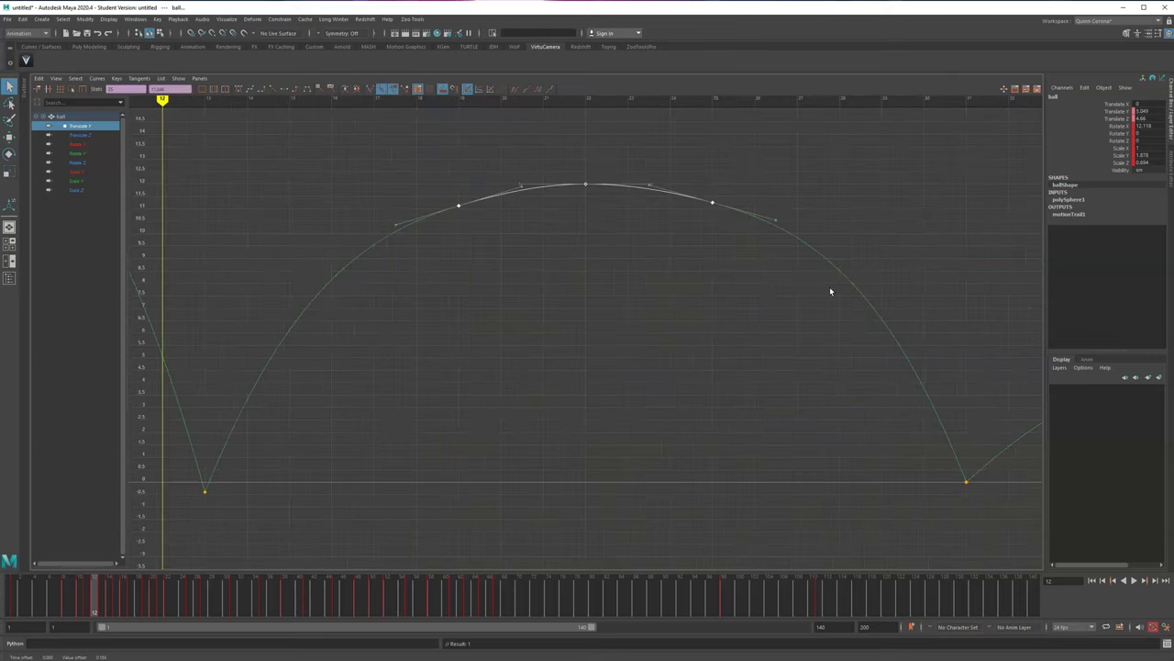
alt+middle_drag(700, 430, 483, 391)
drag(682, 483, 829, 396)
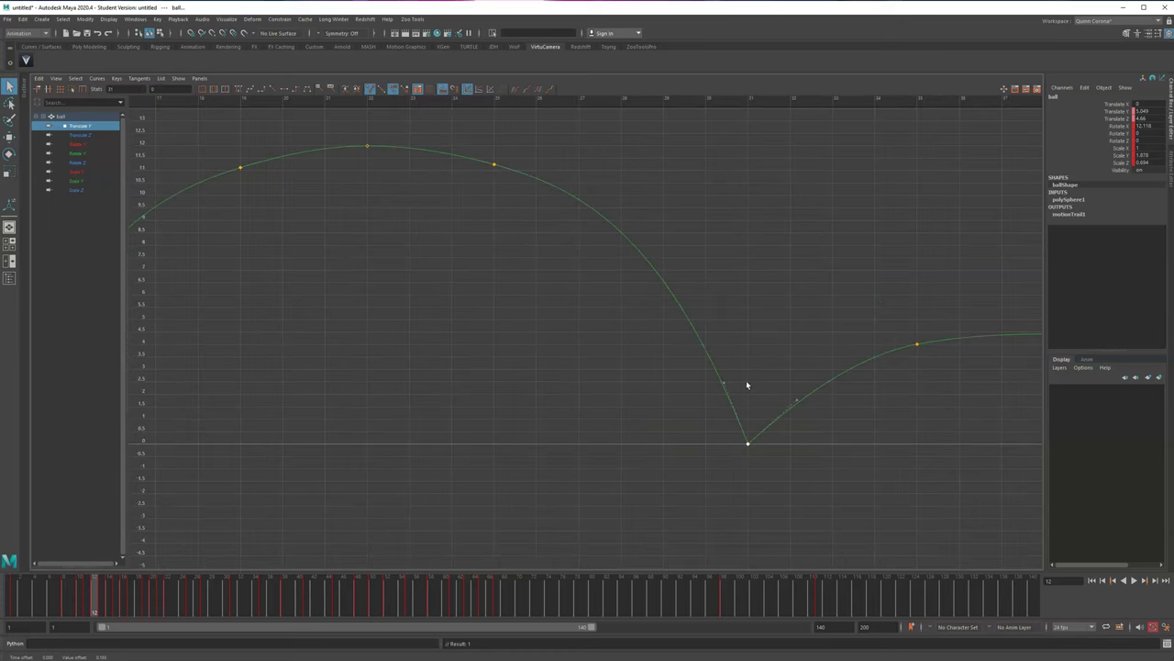
click(80, 134)
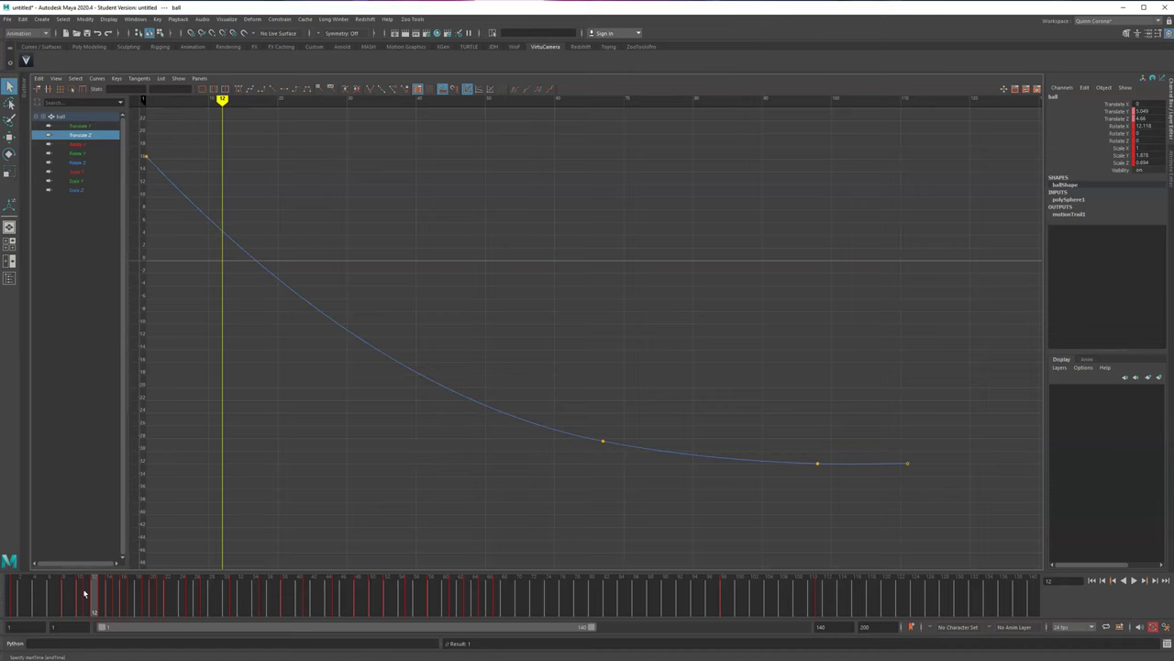
drag(102, 606, 298, 608)
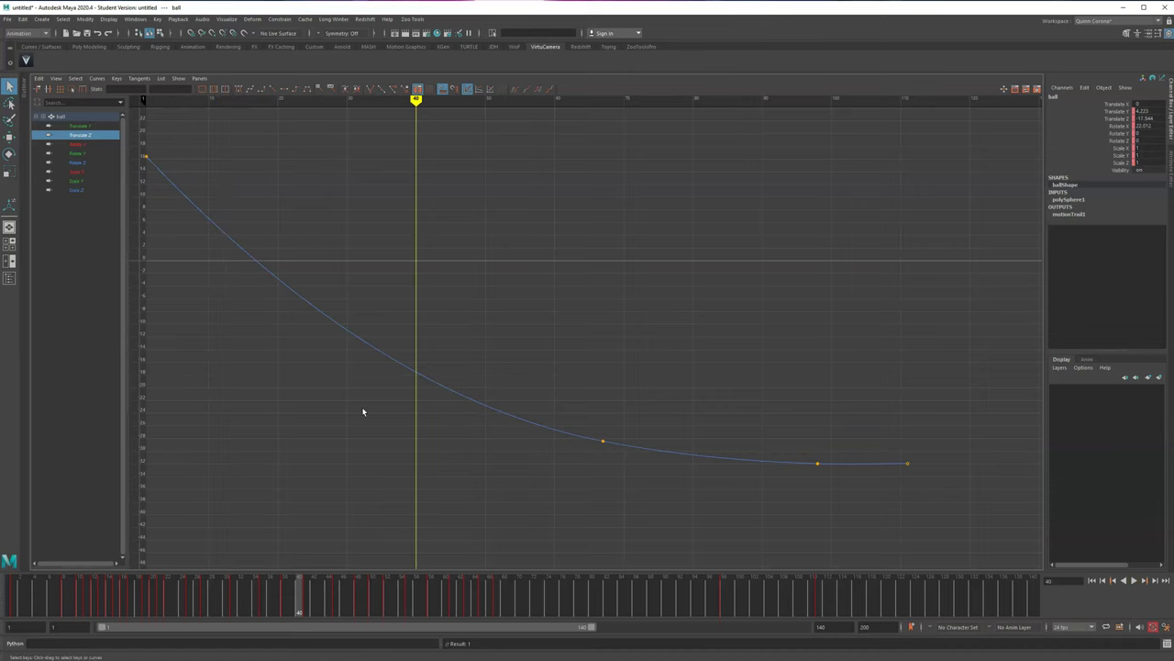
- Try moving the ball farther along the ground at frame 52 in the side view
key(space)
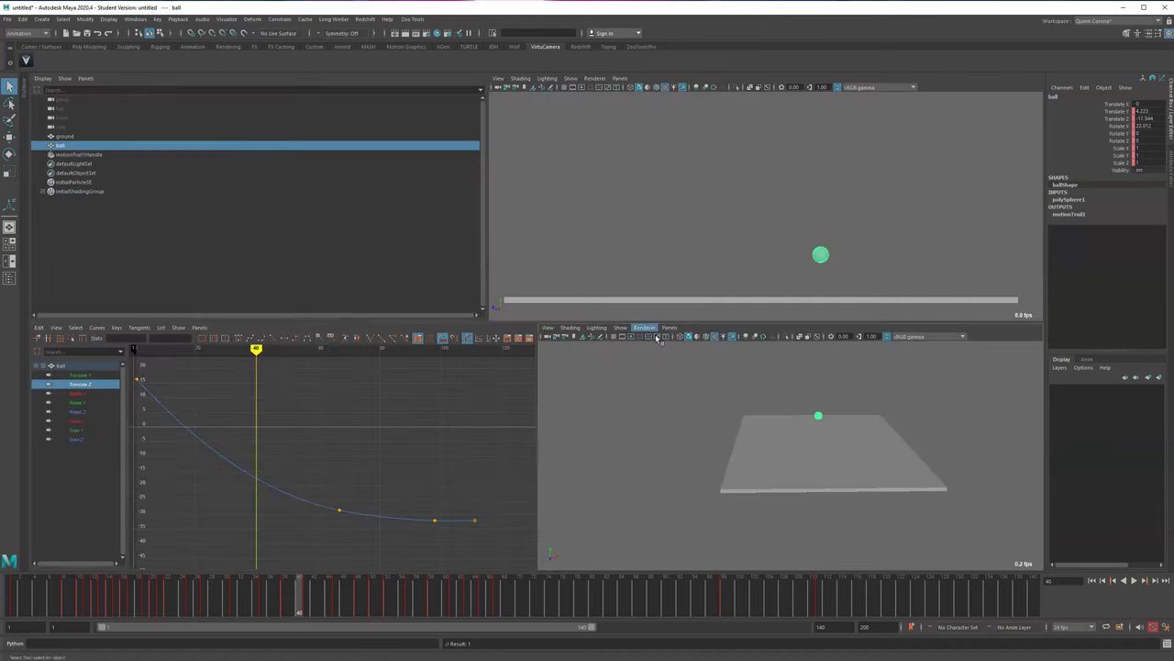
click(785, 209)
click(819, 254)
mouse_move(397, 588)
mouse_down()
mouse_move(445, 588)
mouse_move(364, 588)
mouse_move(386, 588)
mouse_up()
key(w)
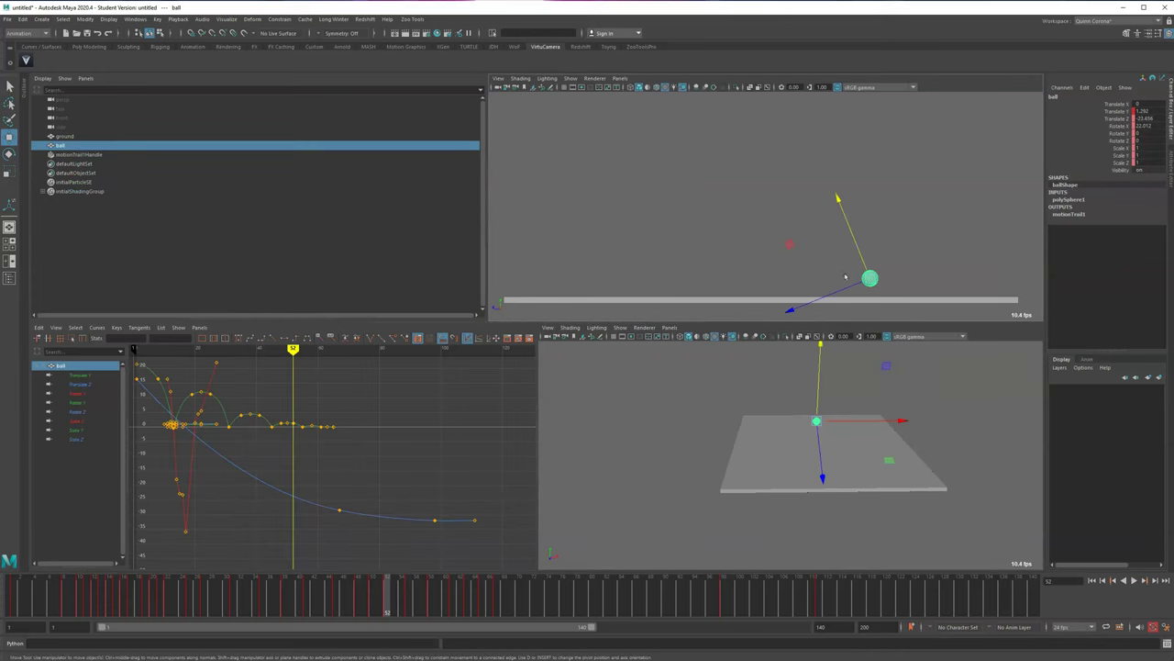
drag(868, 277, 935, 281)
- Step ahead to frame 58 and try reshaping the ball's Translate Z curve between frames 52 and 58
key(alt+period)
key(alt+period)
key(alt+period)
key(alt+period)
key(alt+period)
key(alt+period)
drag(270, 549, 347, 492)
key(space)
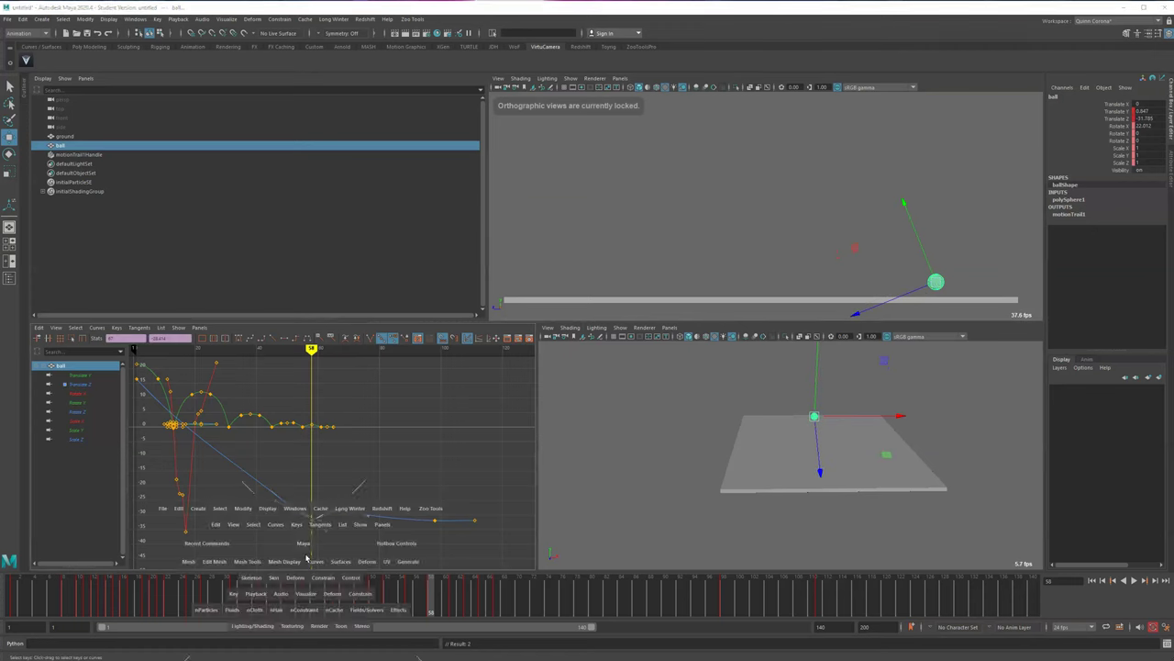
key(space)
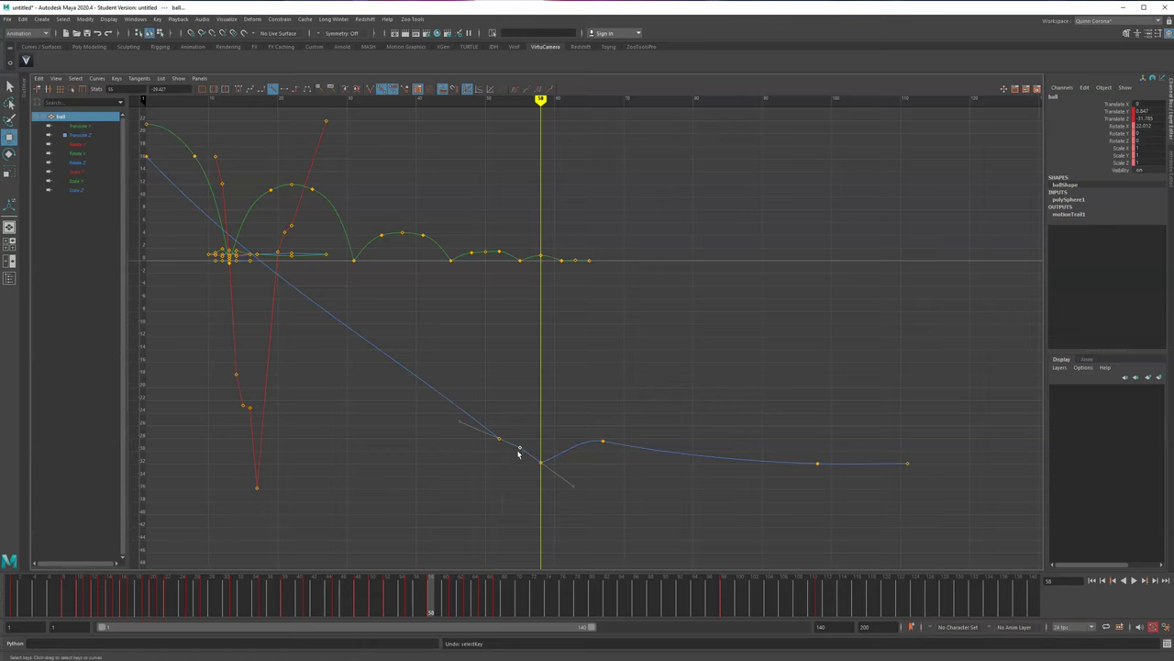
- Undo the ball moves and Translate Z curve changes made between frames 52 and 58
key(ctrl+z)
key(ctrl+z)
key(ctrl+z)
key(ctrl+z)
key(ctrl+z)
key(ctrl+z)
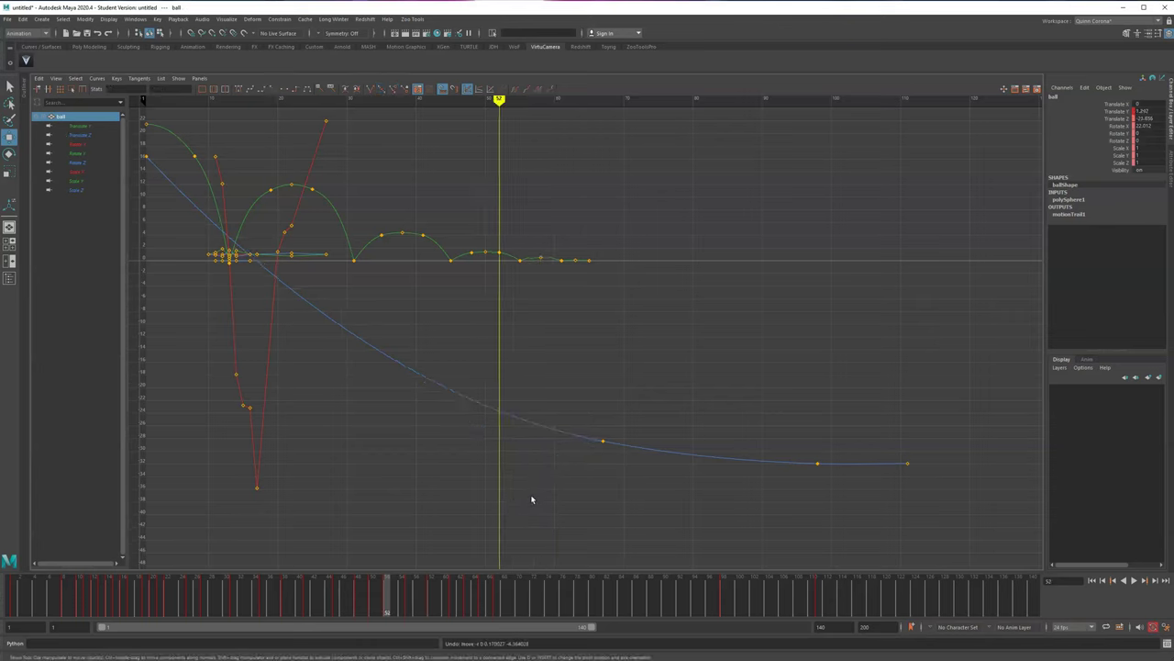
- Review the ball's Translate Z and Translate Y curves, including the keys around the third rebound's peak
click(78, 136)
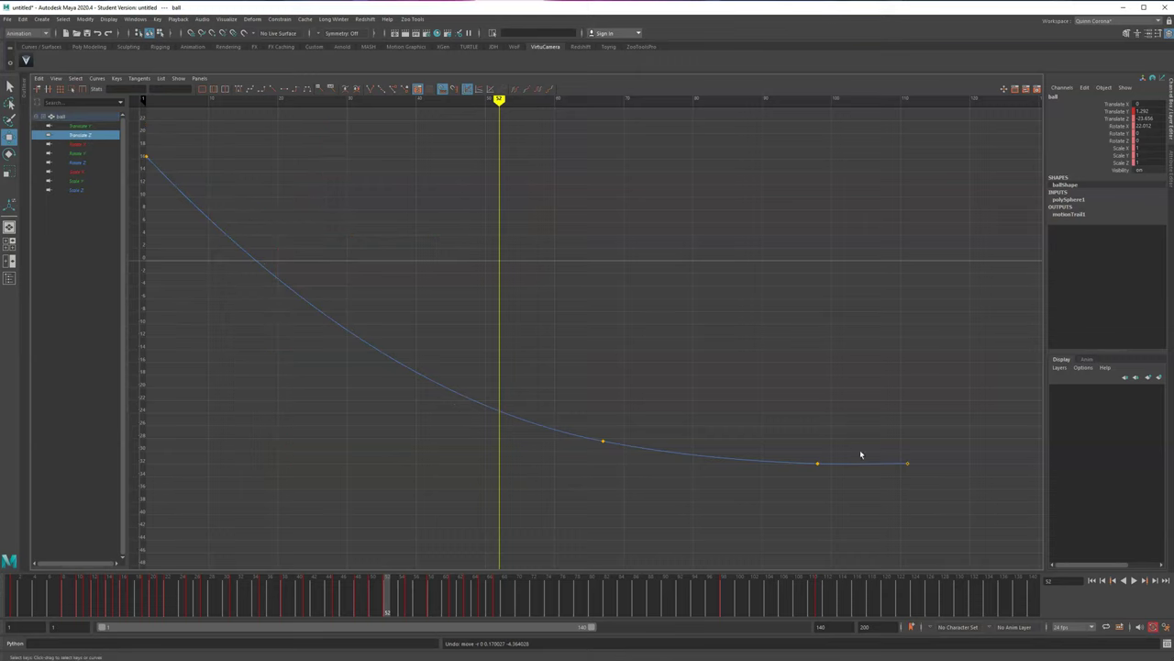
drag(872, 492, 361, 343)
click(79, 126)
key(f)
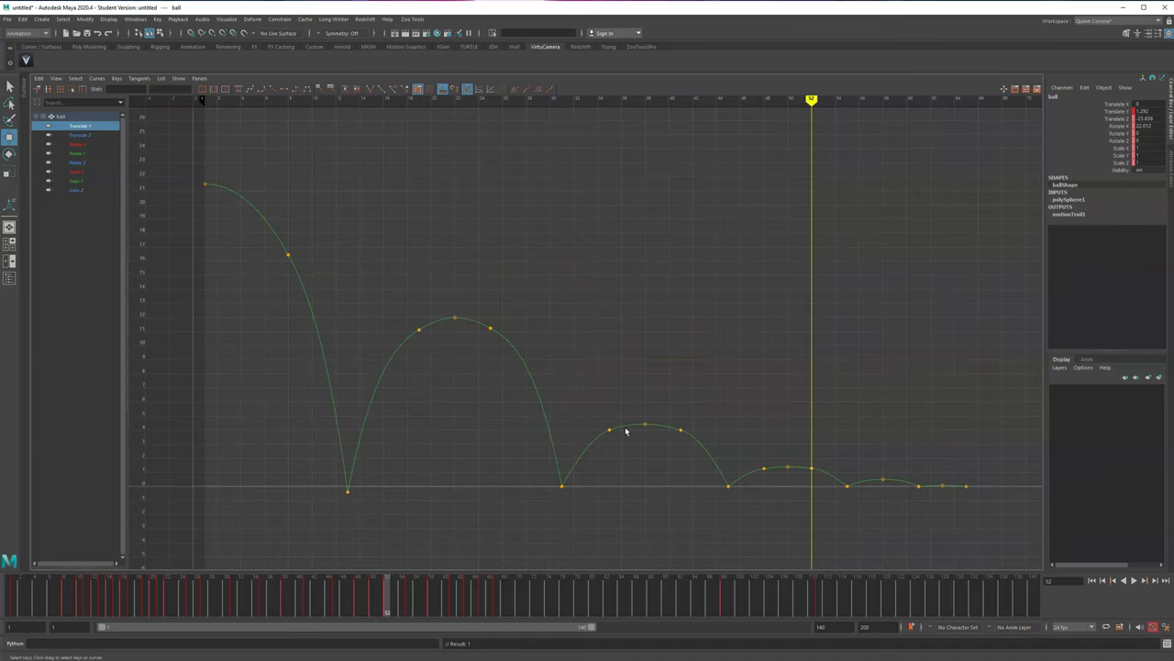
drag(719, 401, 720, 401)
click(787, 468)
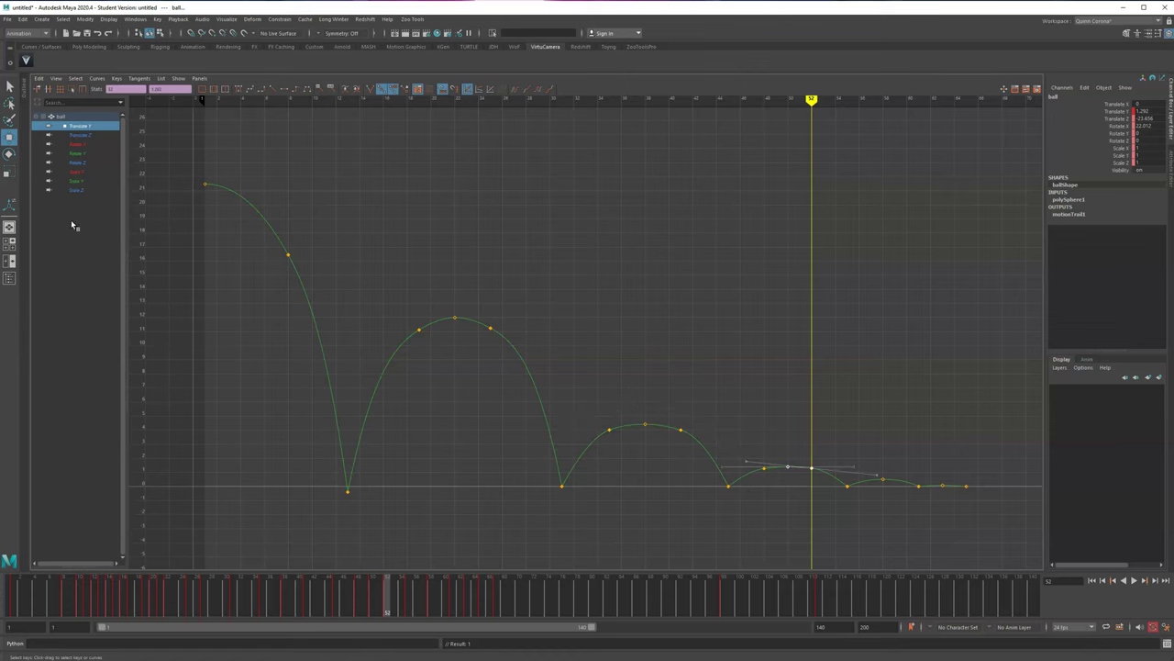
- Review the ball's Scale X, Scale Y and Scale Z curves and return to the full-size side view
click(217, 131)
drag(79, 172, 79, 190)
key(f)
key(space)
key(space)
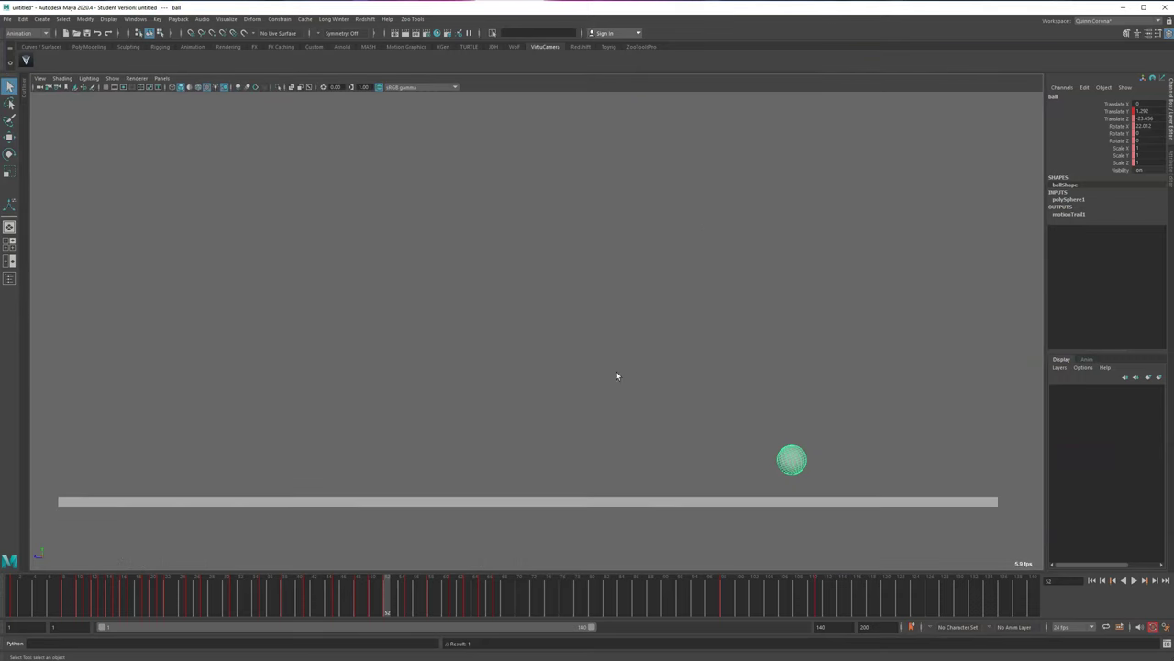
- Play the animation with the ball deselected and return to frame 1
click(91, 381)
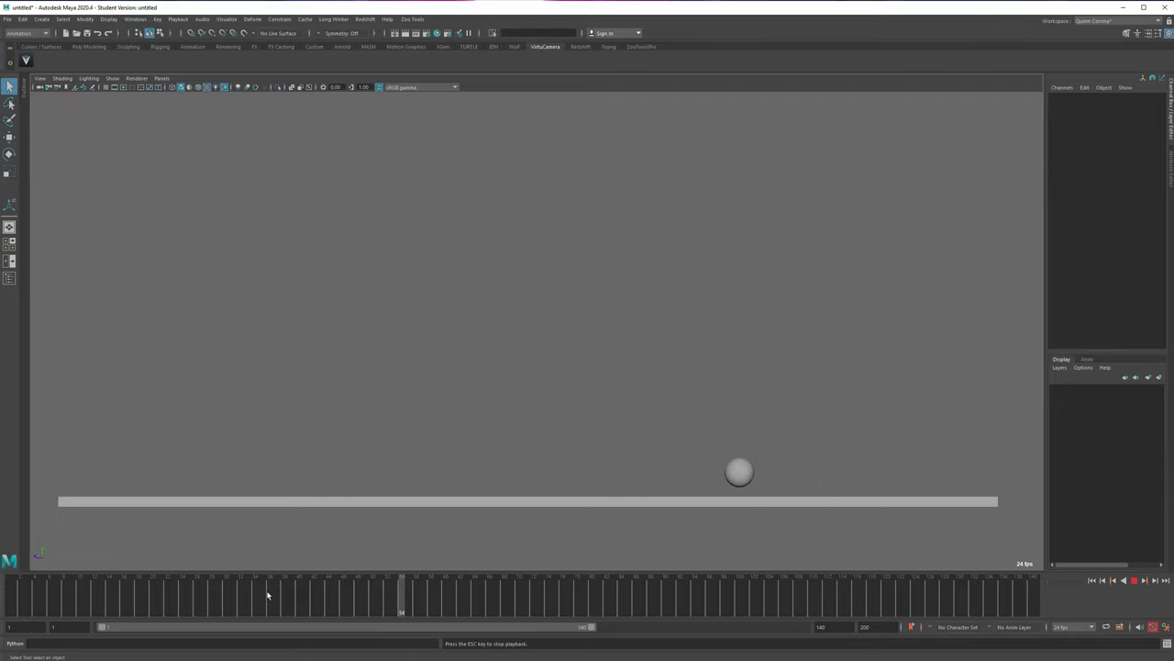
key(Escape)
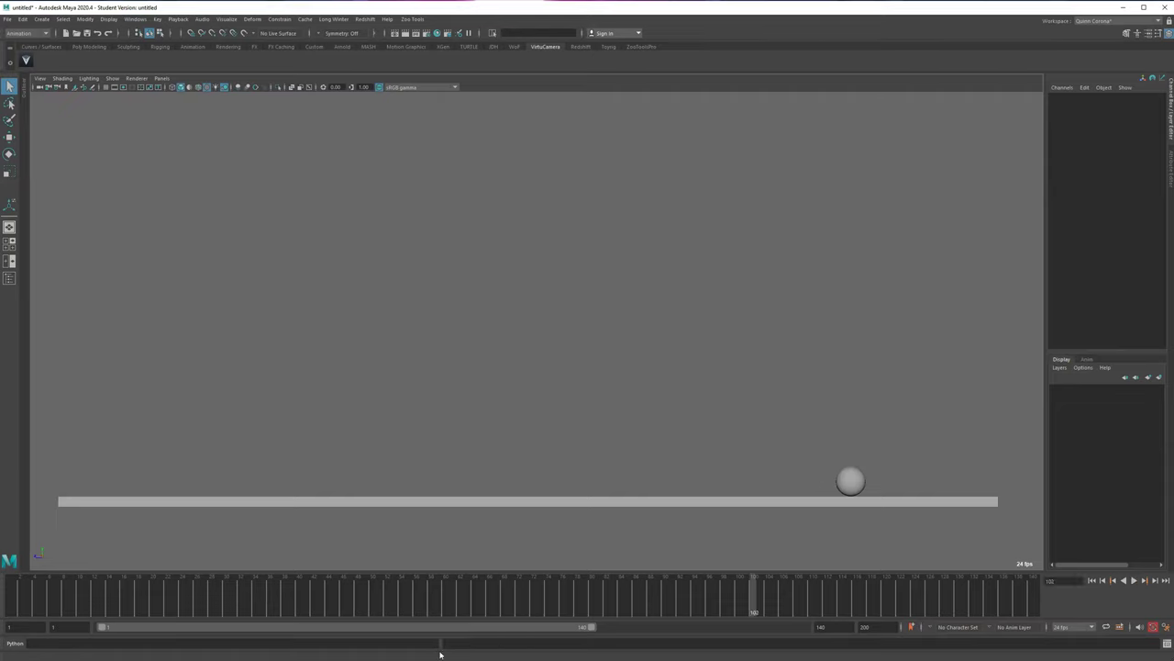
drag(58, 593, 13, 590)
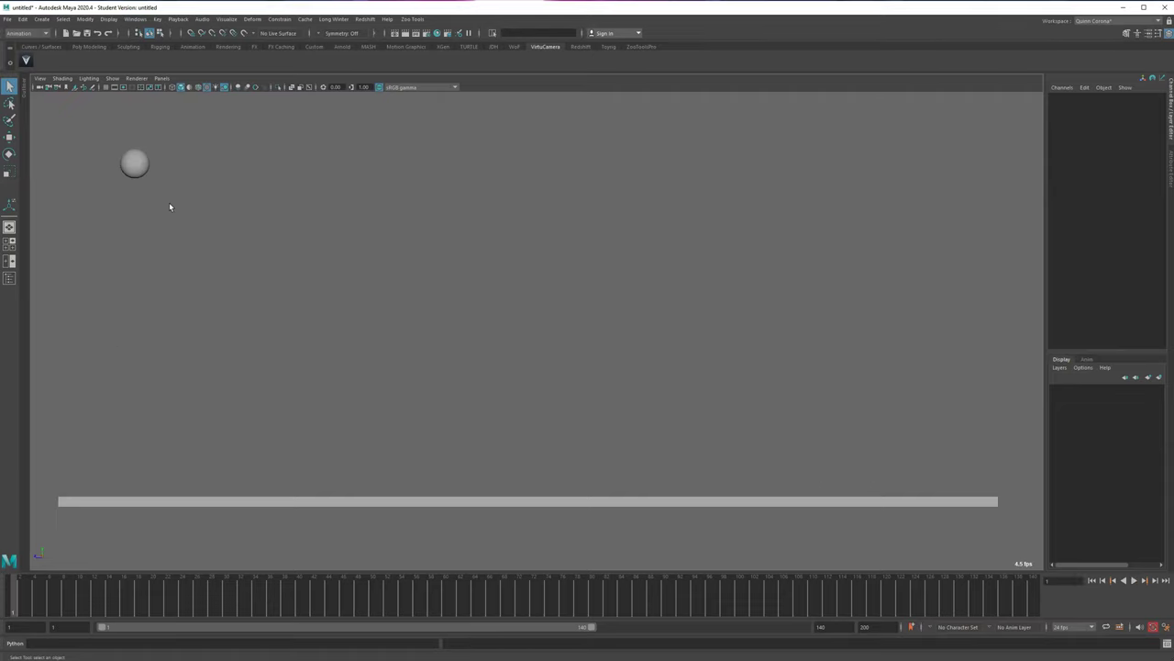
- Cut the keys from the ball's Scale X, Scale Y and Scale Z channels
click(135, 164)
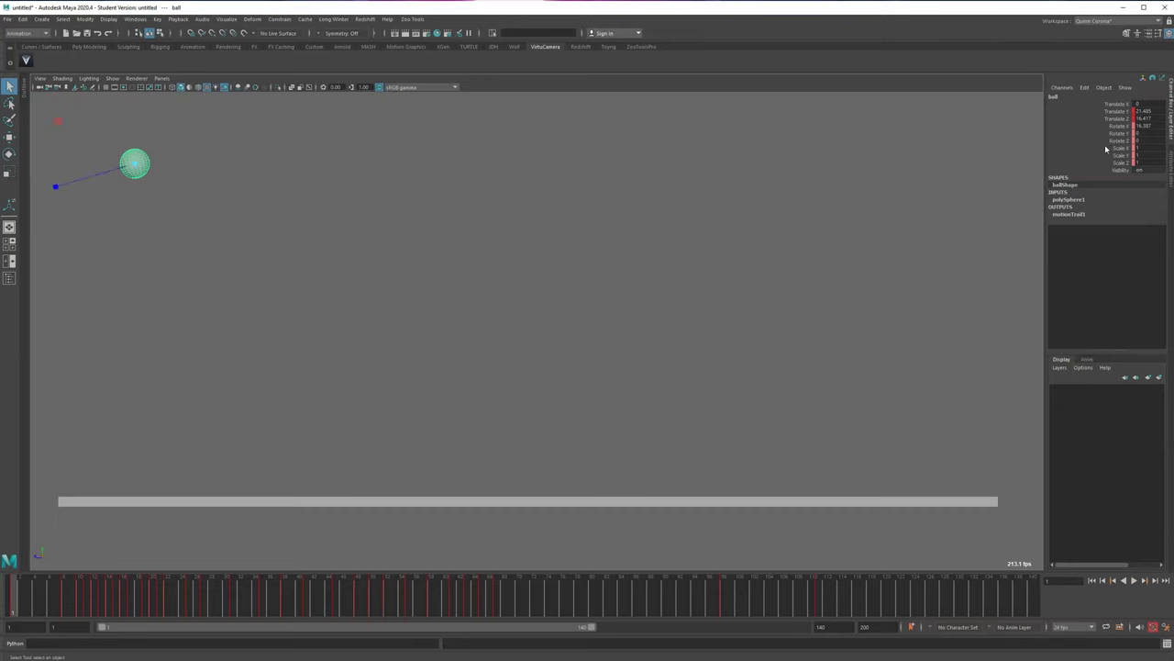
drag(1106, 149, 1106, 162)
right_click(1079, 157)
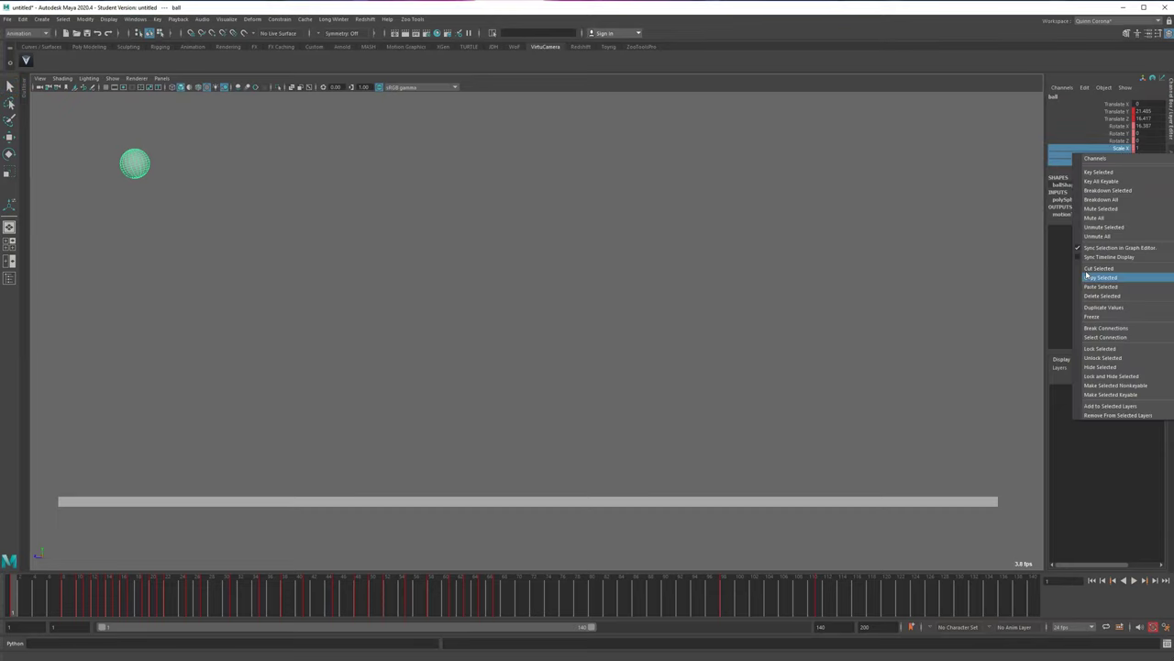
click(1102, 276)
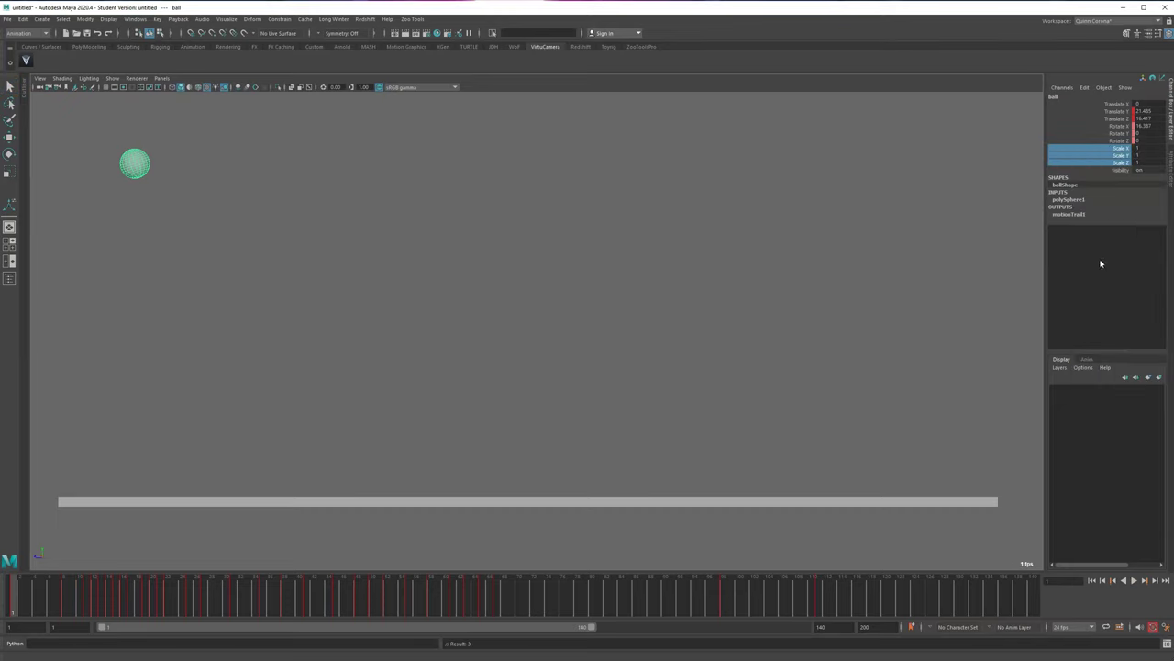
- Play the bounce without squash and stretch, deselect the ball, and replay the animation from frame 1
key(alt+v)
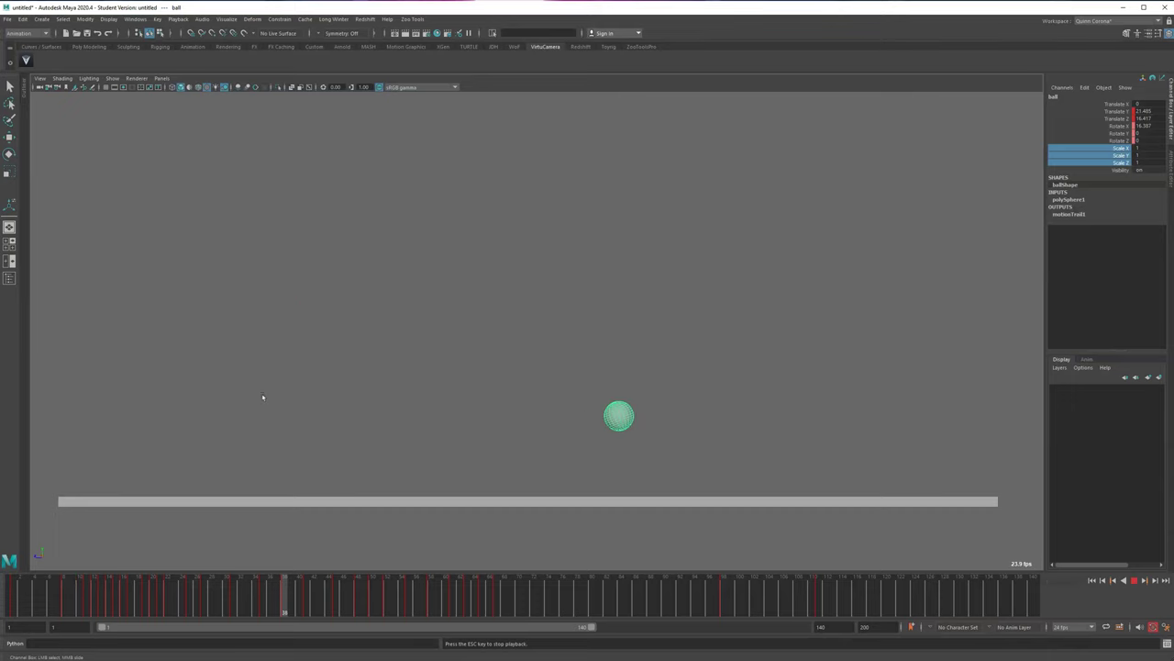
click(381, 436)
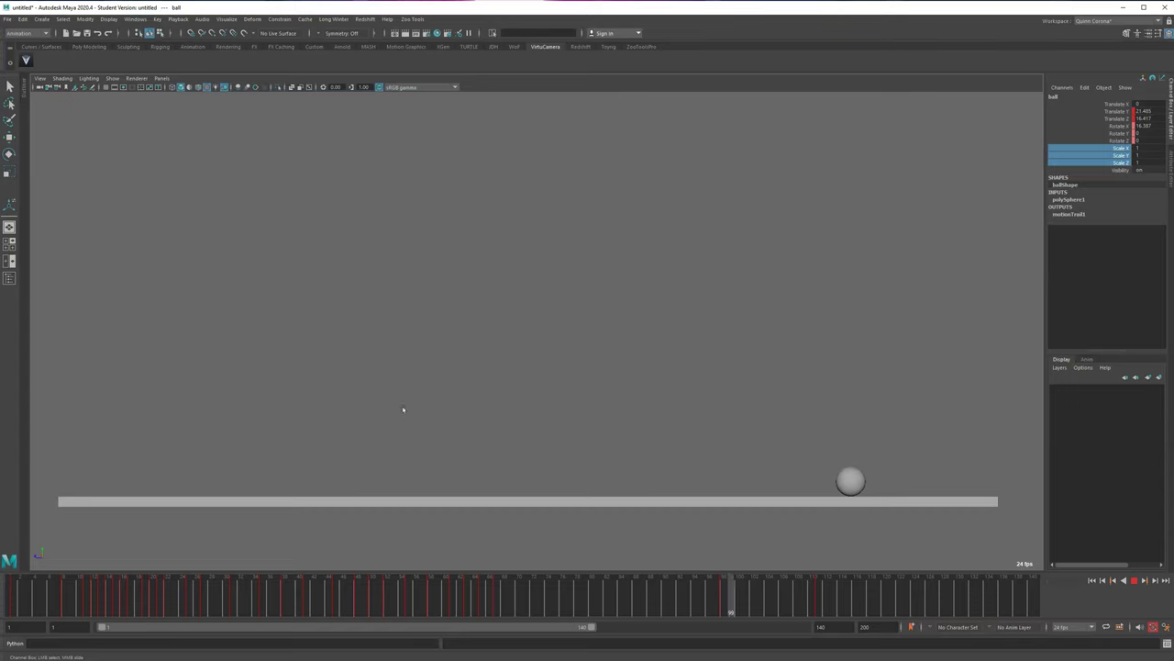
click(397, 522)
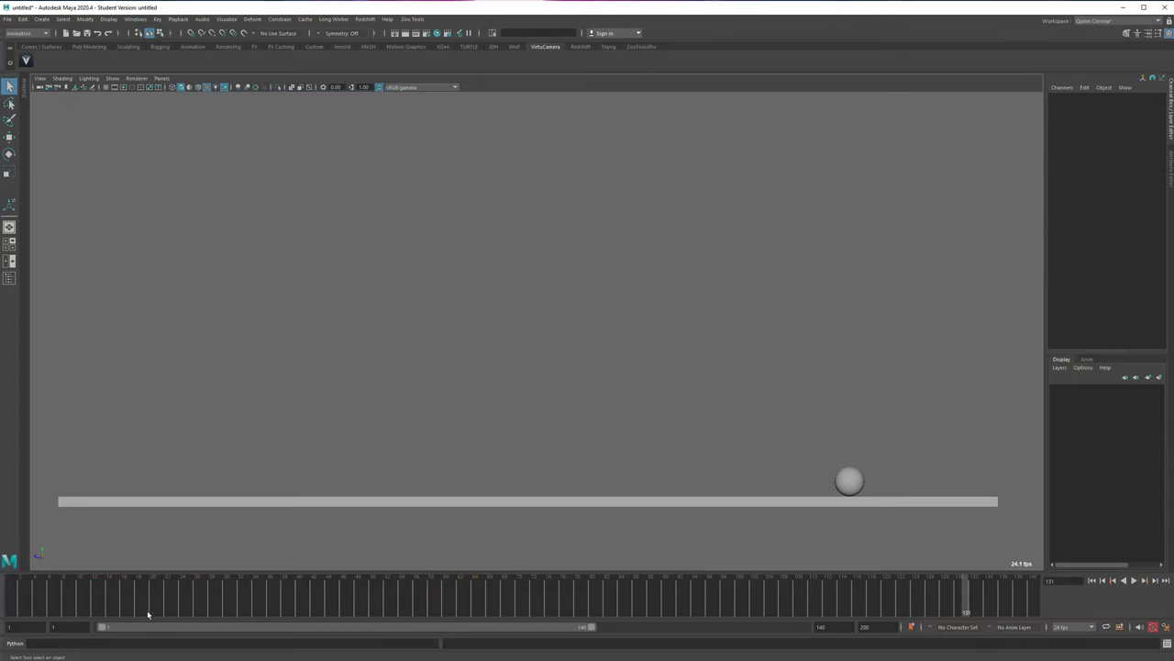
drag(101, 614, 11, 613)
key(alt+v)
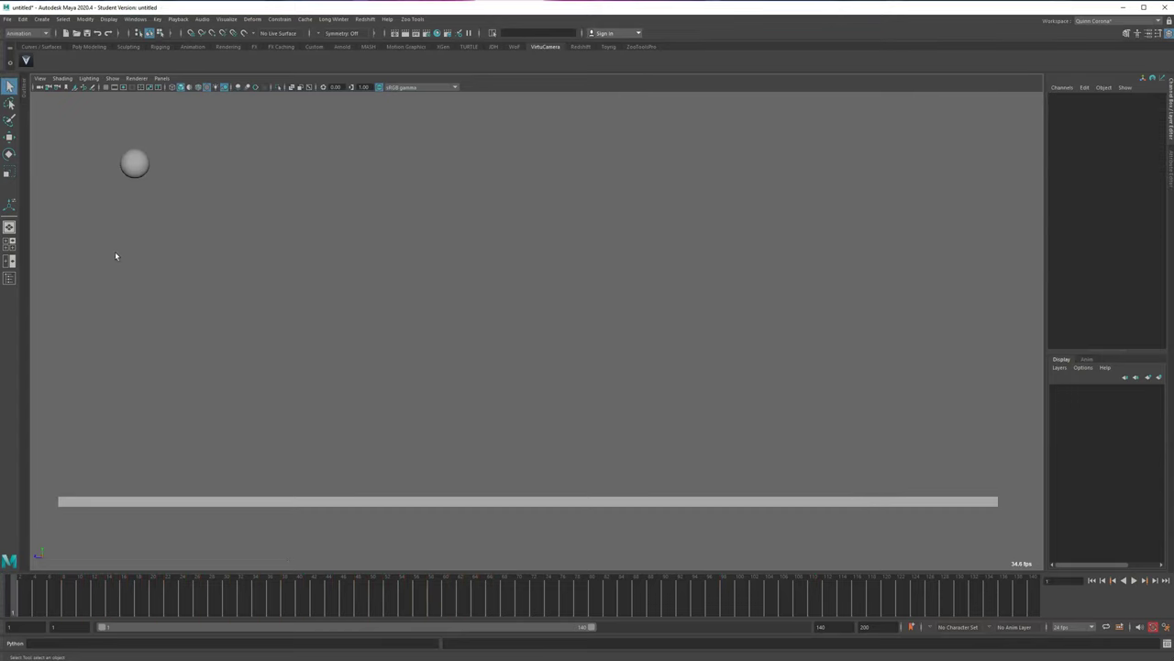